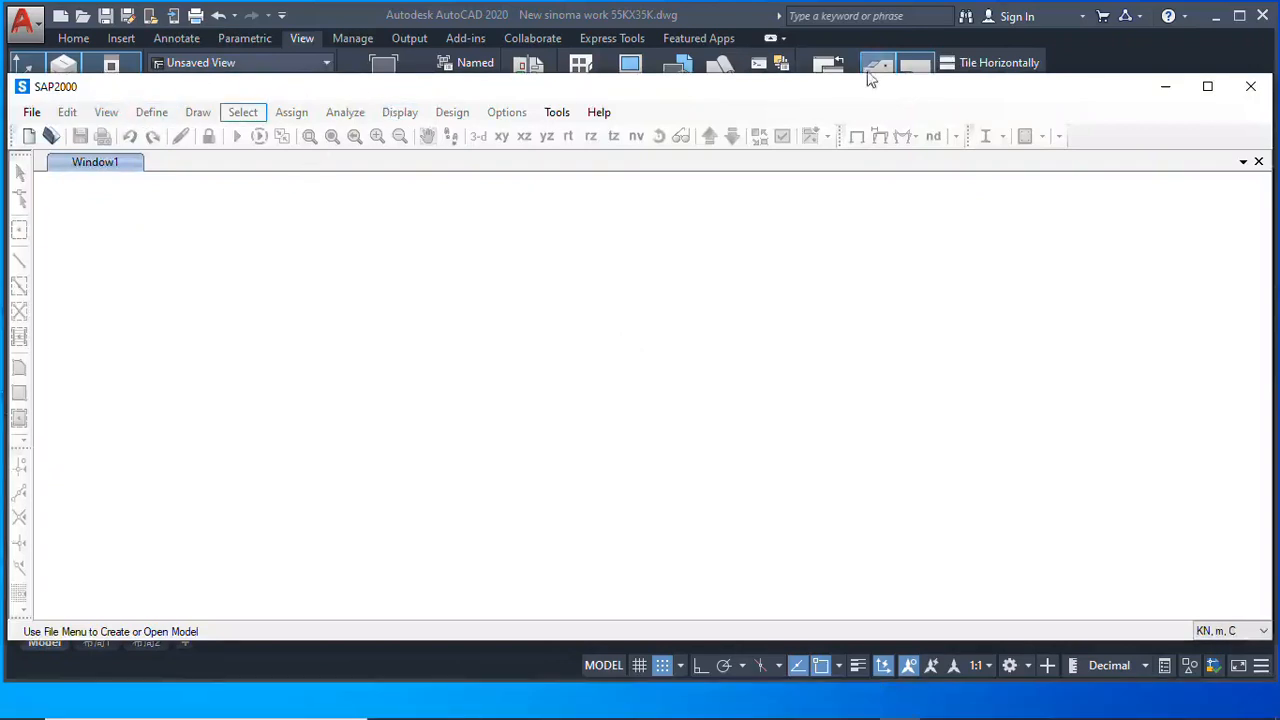
# Maximize SAP2000 and create a new model from the Blank template with KN, m, C units
pyautogui.click(1208, 89)
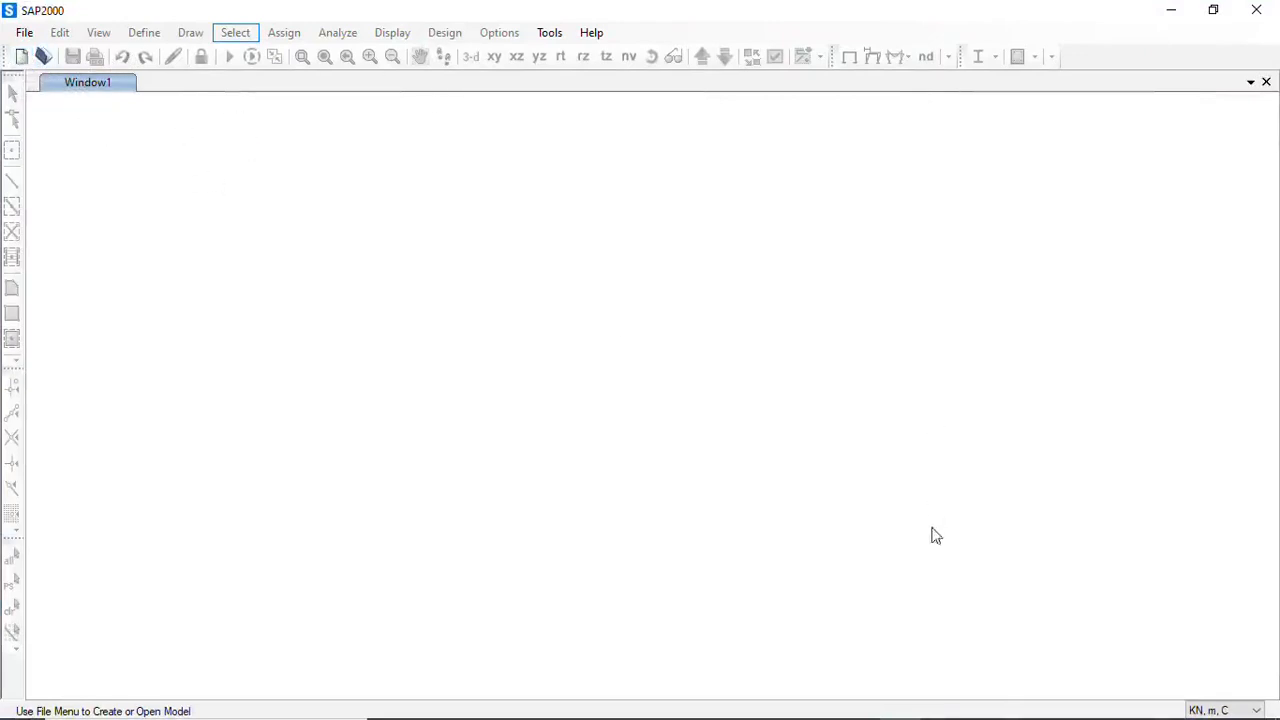
pyautogui.click(912, 718)
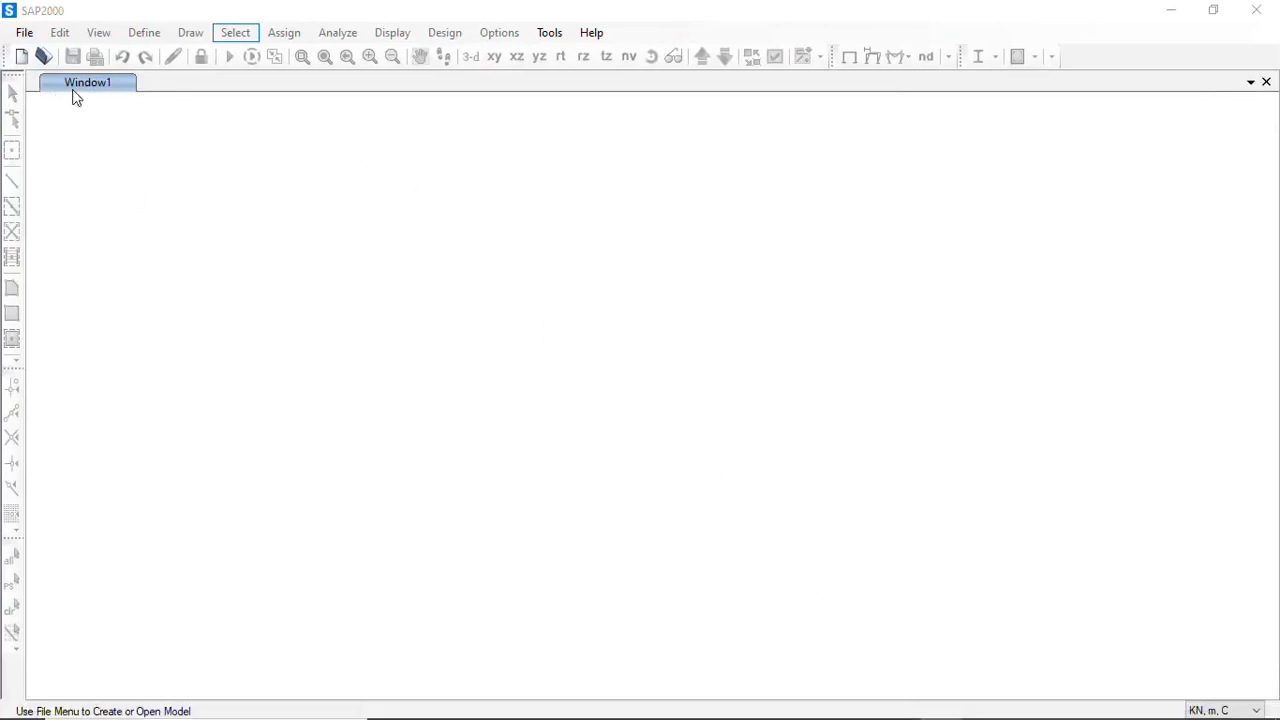
pyautogui.click(44, 18)
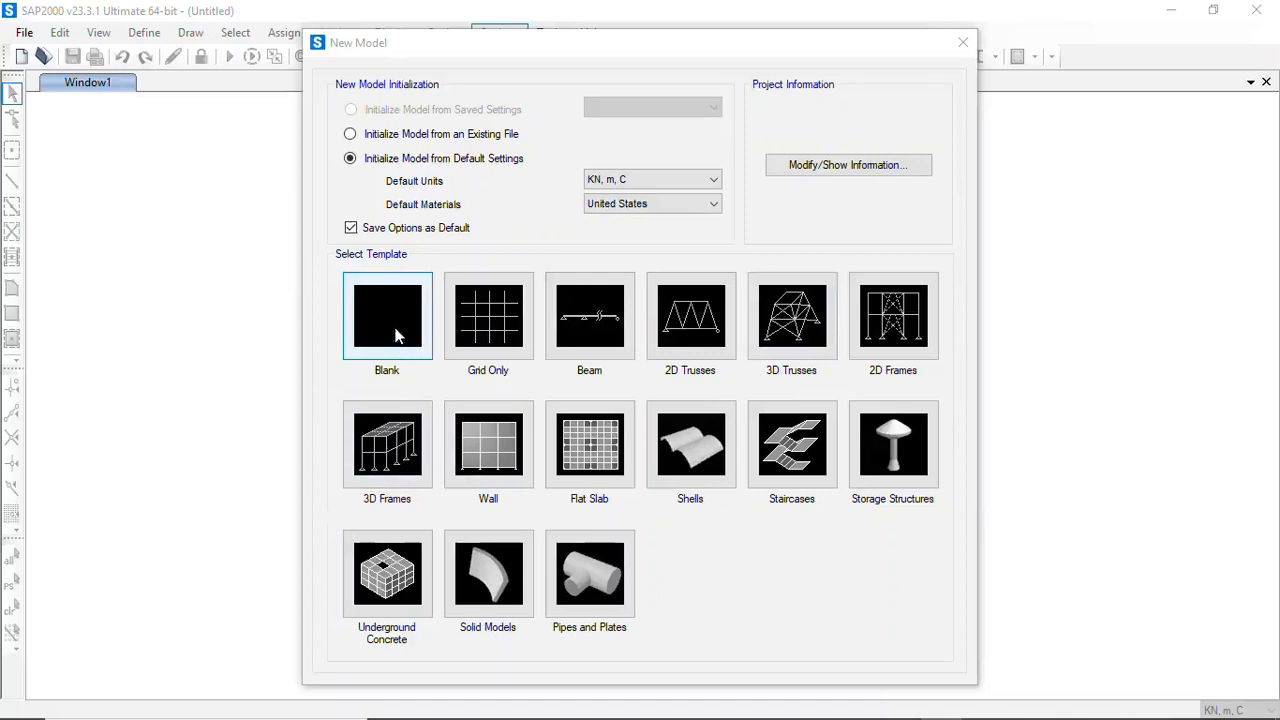
pyautogui.click(395, 337)
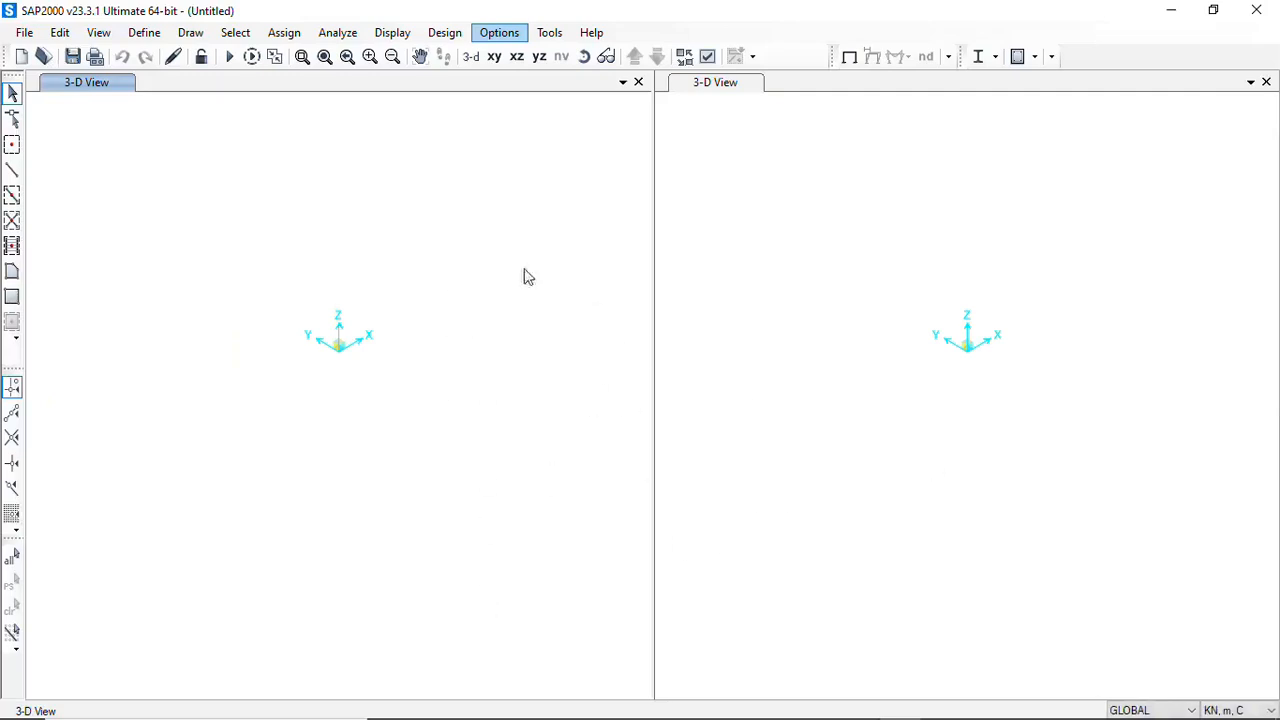
# Open the GLOBAL coordinate system's grid data for editing
pyautogui.rightClick(403, 214)
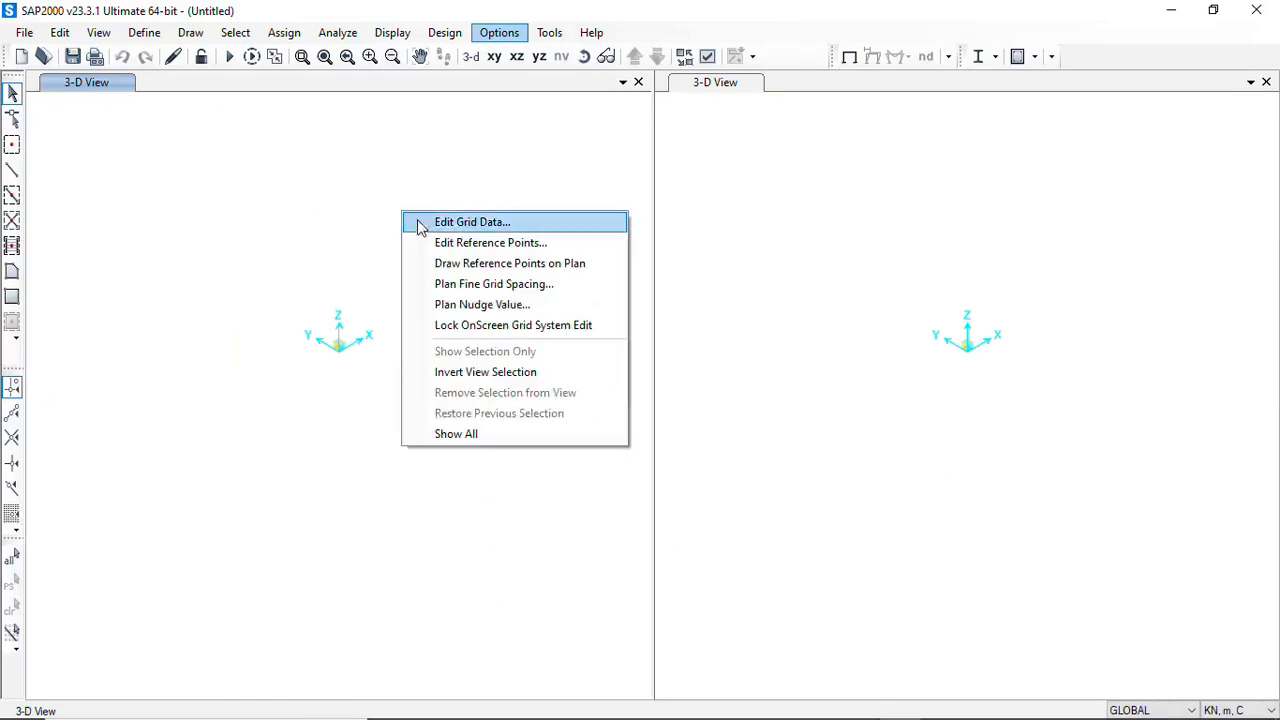
pyautogui.click(487, 229)
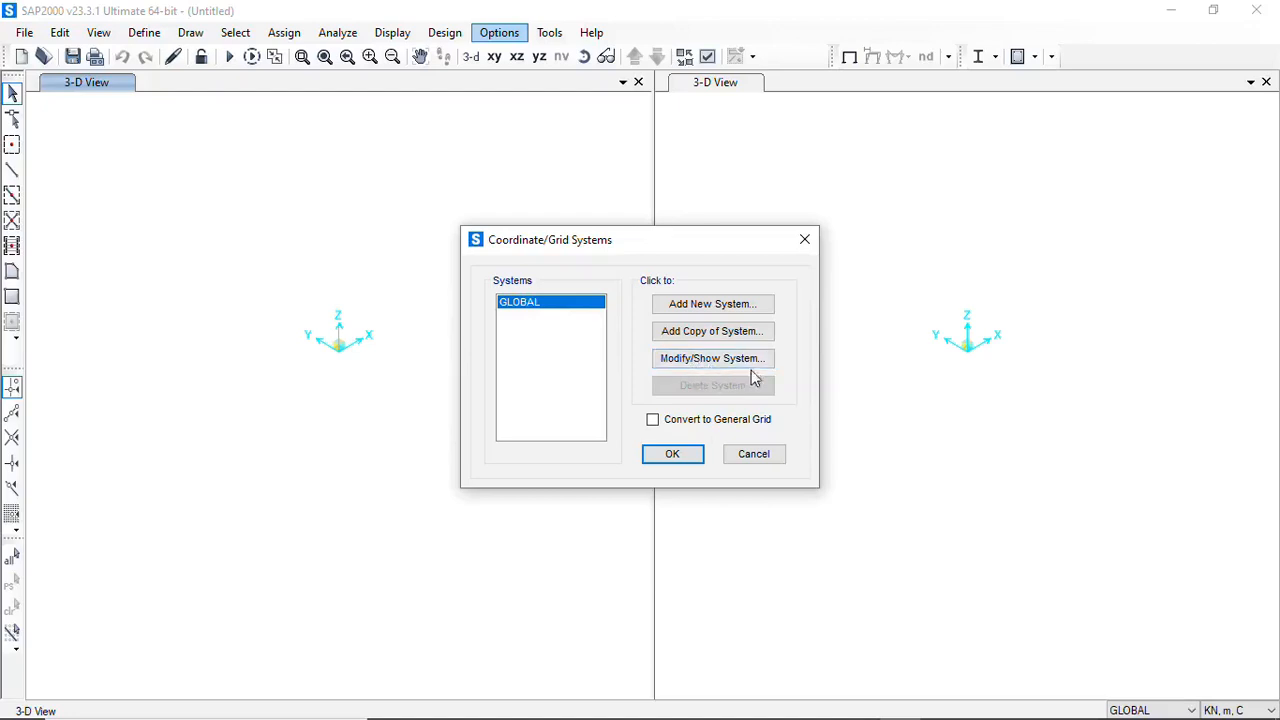
pyautogui.click(713, 360)
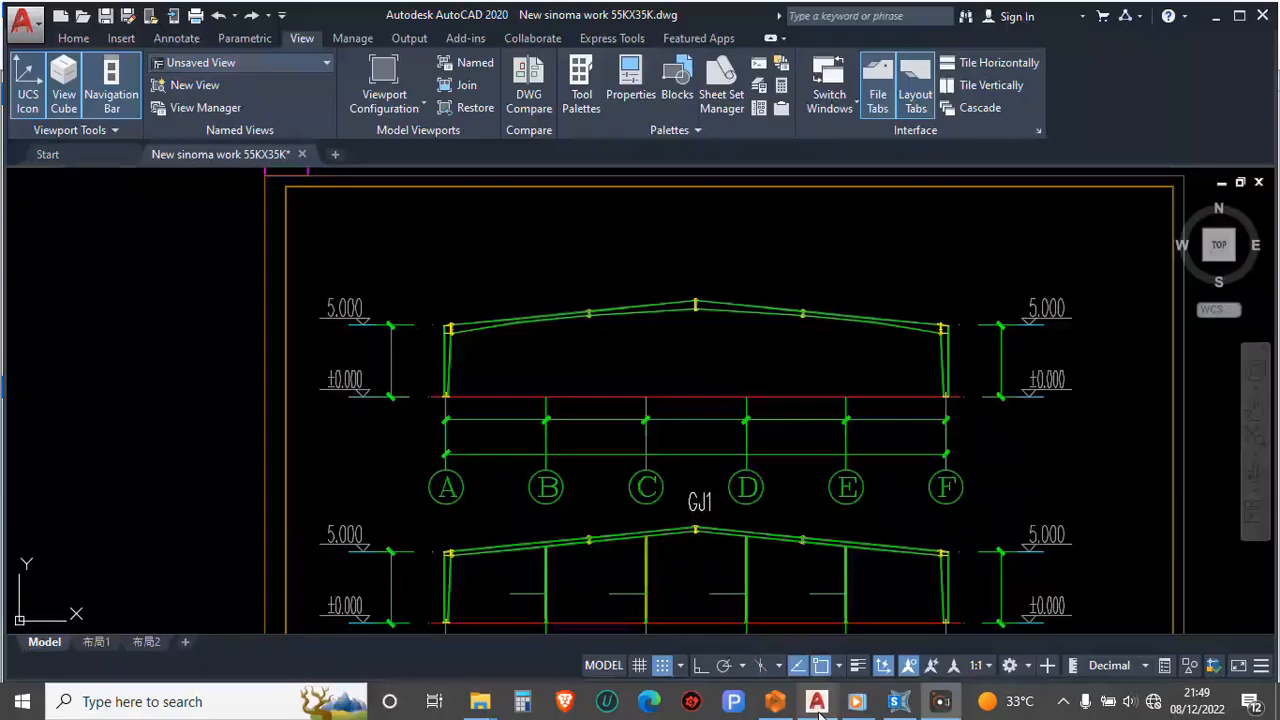
# Switch to AutoCAD and examine the grid layout of axes 1–9 and A–F on the braced structural plan
pyautogui.click(817, 701)
pyautogui.scroll(-5, 560, 450)
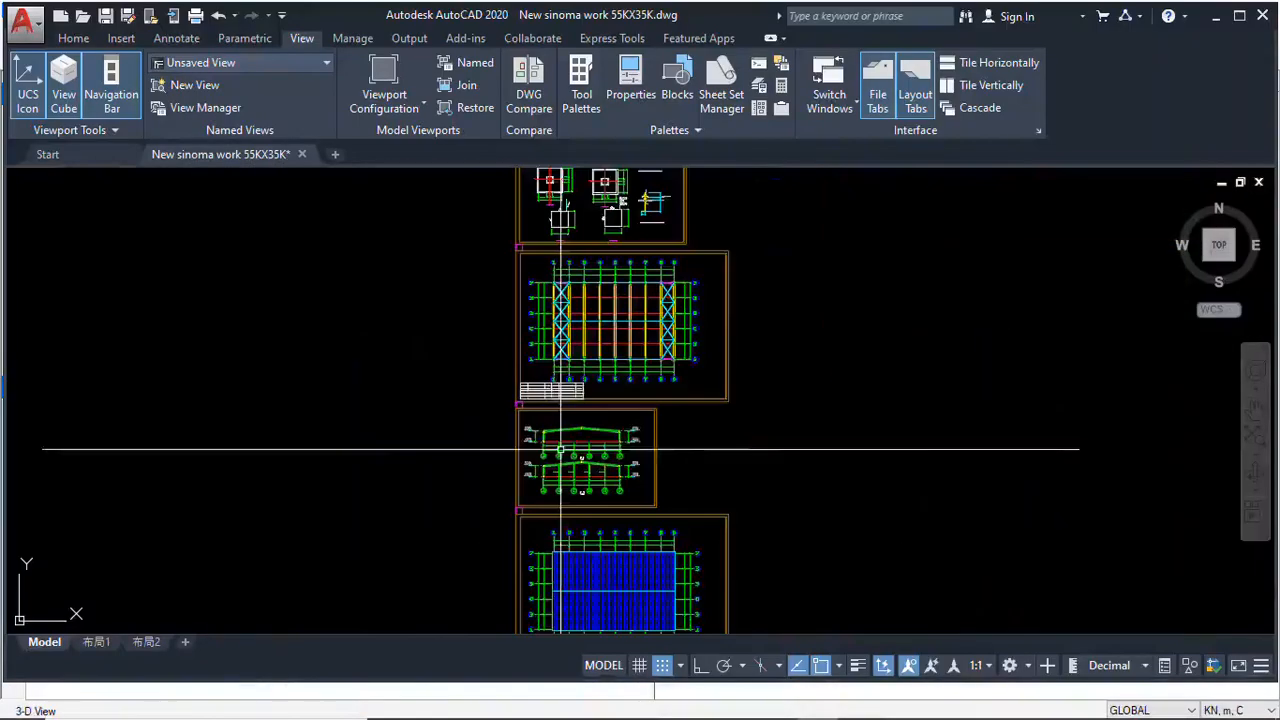
pyautogui.scroll(3, 563, 308)
pyautogui.scroll(-2, 556, 416)
pyautogui.scroll(6, 556, 296)
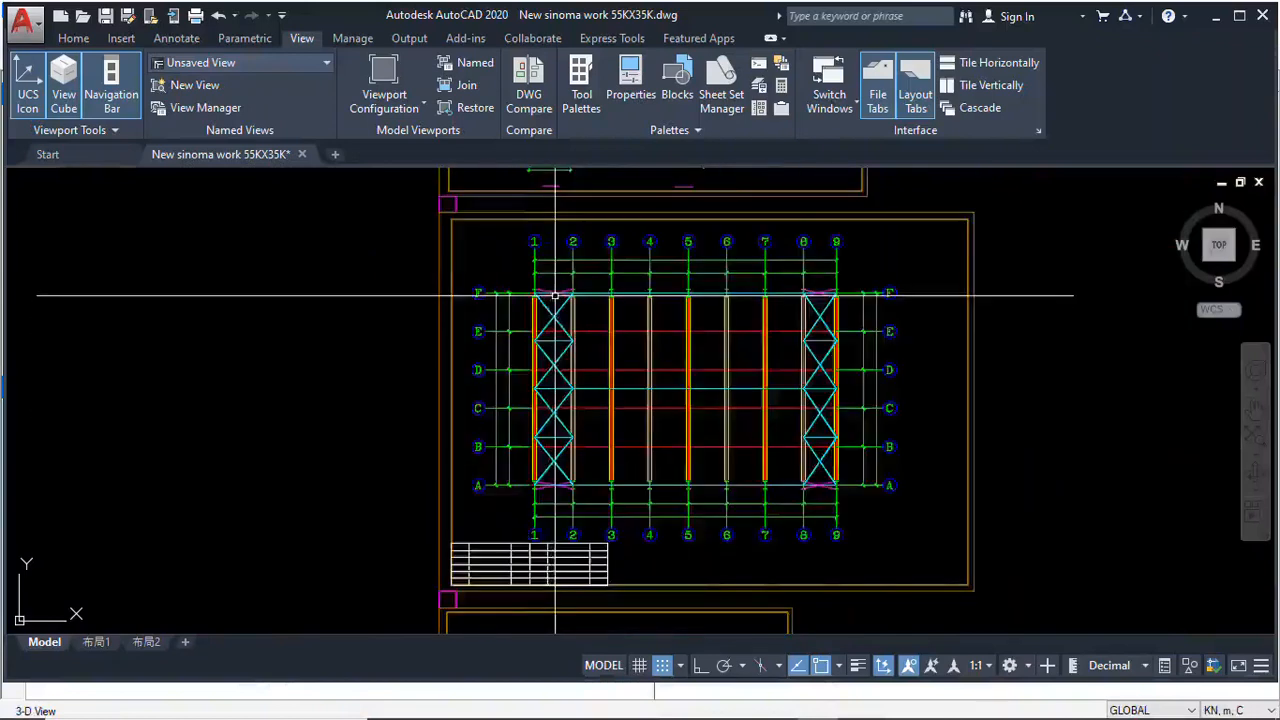
pyautogui.scroll(-2, 533, 367)
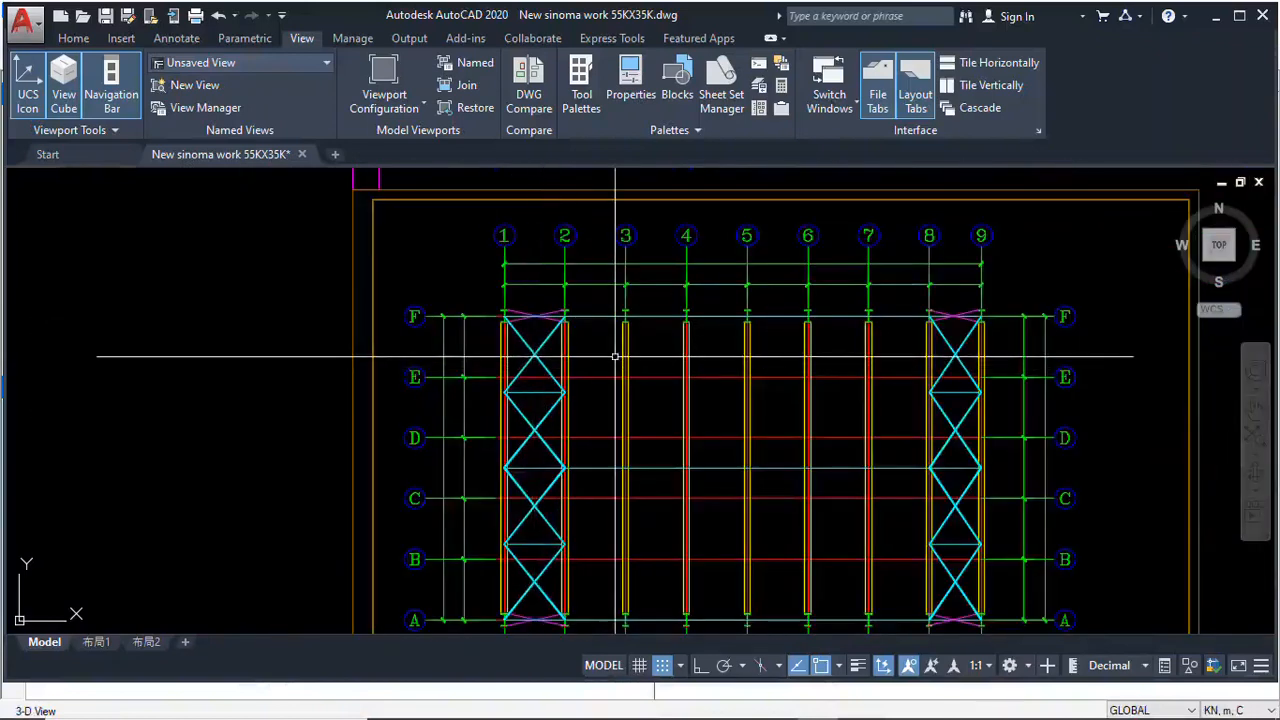
pyautogui.scroll(6, 495, 322)
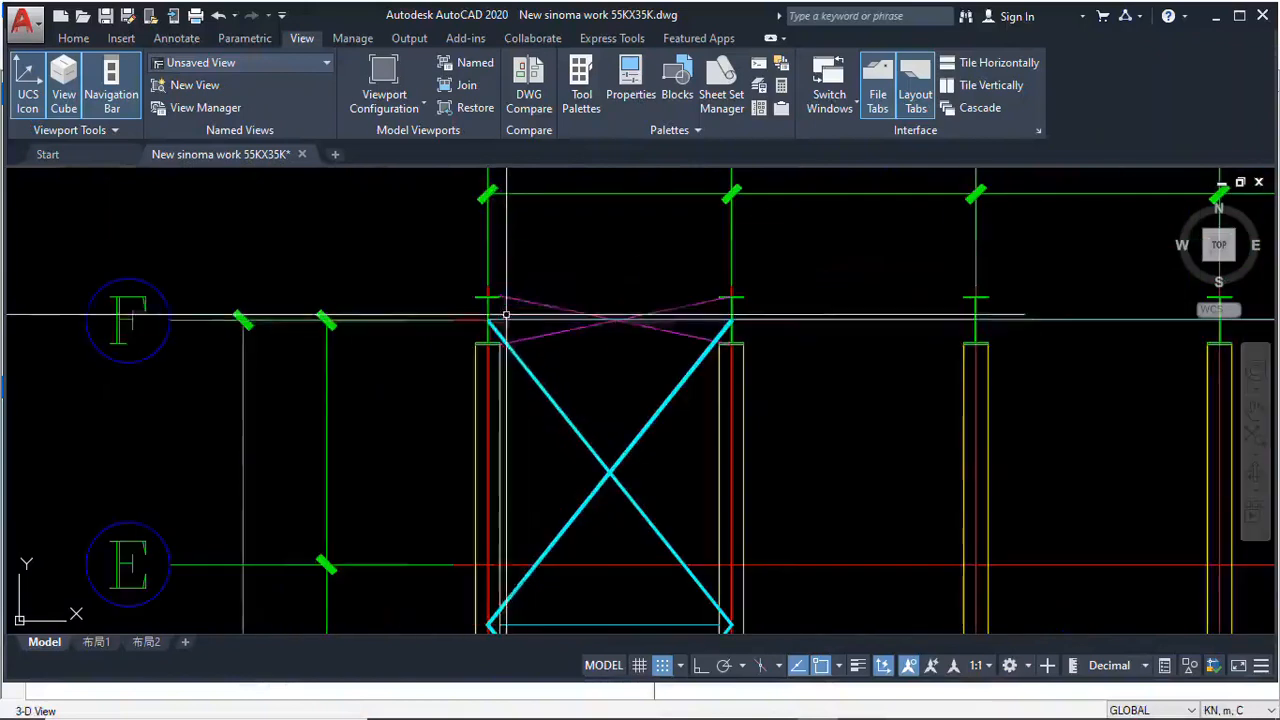
pyautogui.scroll(-6, 500, 306)
pyautogui.scroll(6, 495, 391)
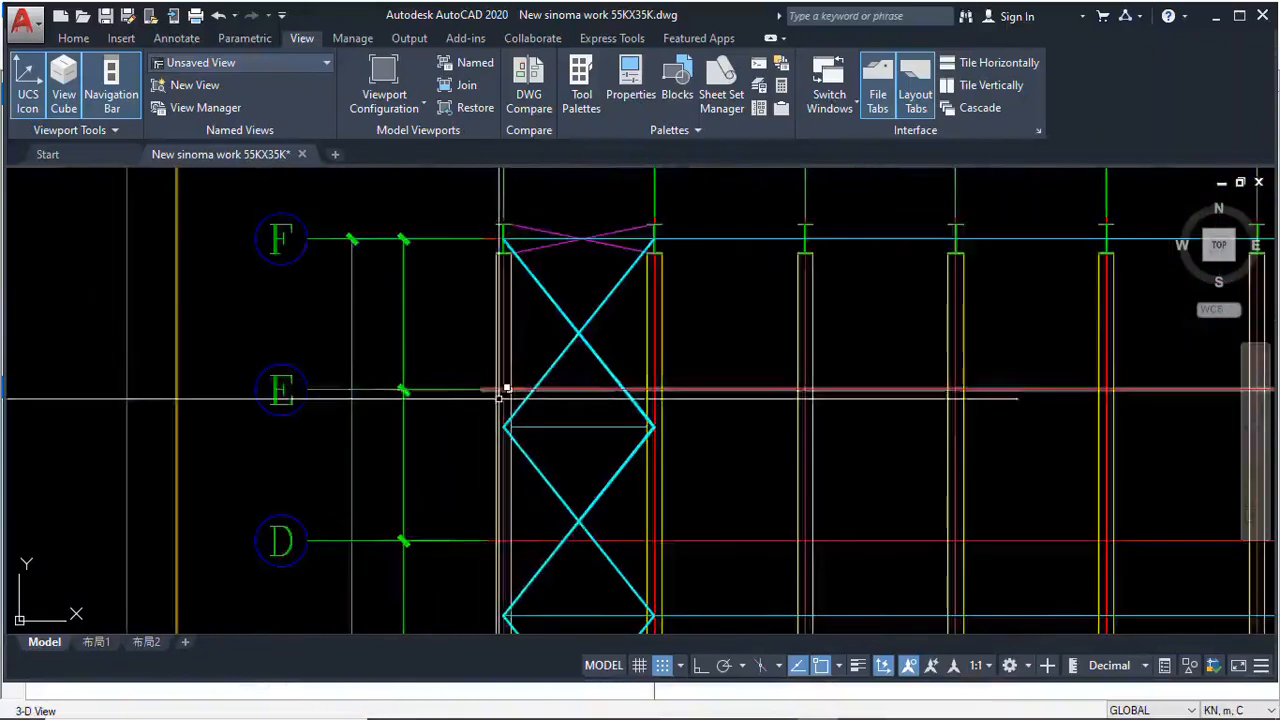
pyautogui.scroll(-6, 343, 384)
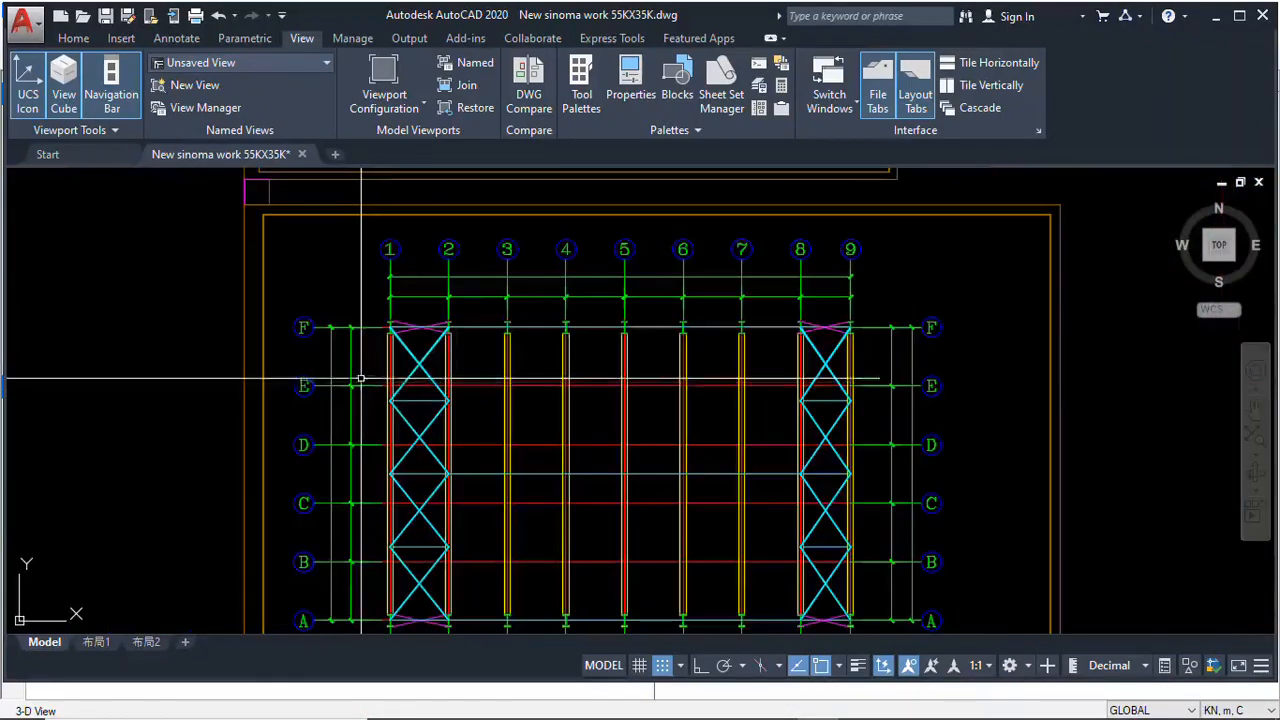
pyautogui.scroll(-1, 384, 345)
pyautogui.scroll(5, 414, 357)
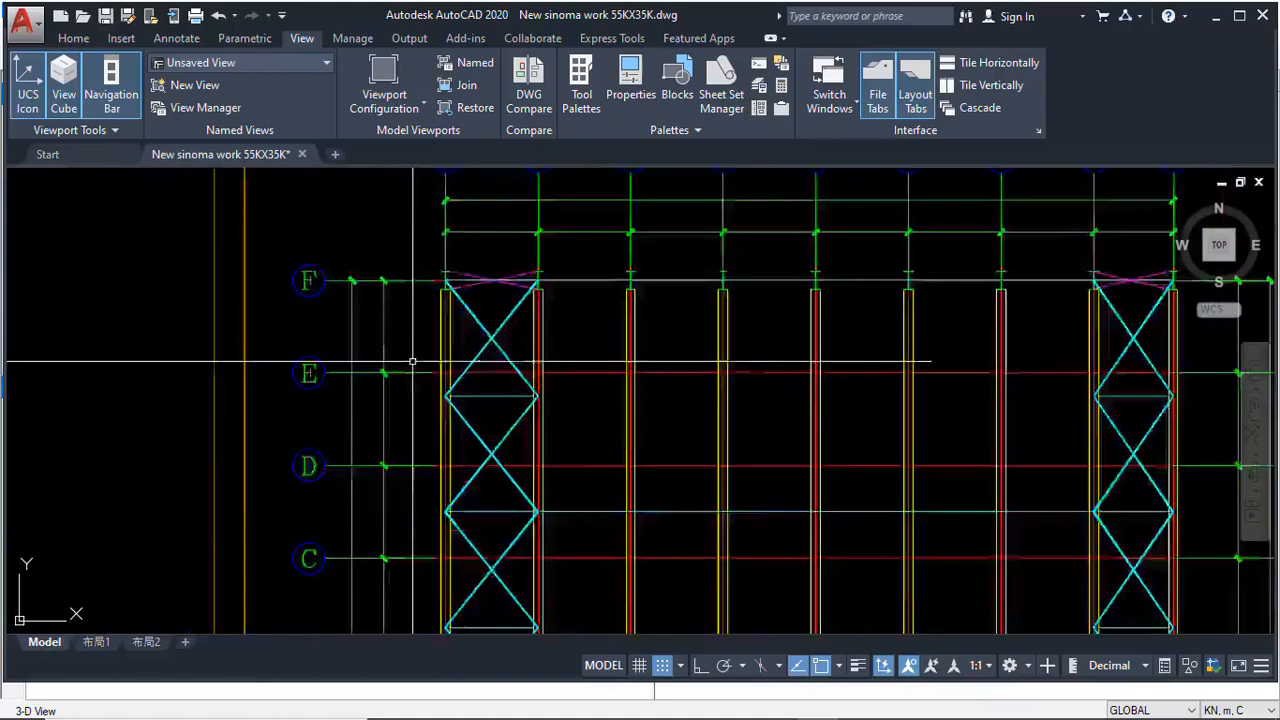
pyautogui.scroll(-4, 394, 303)
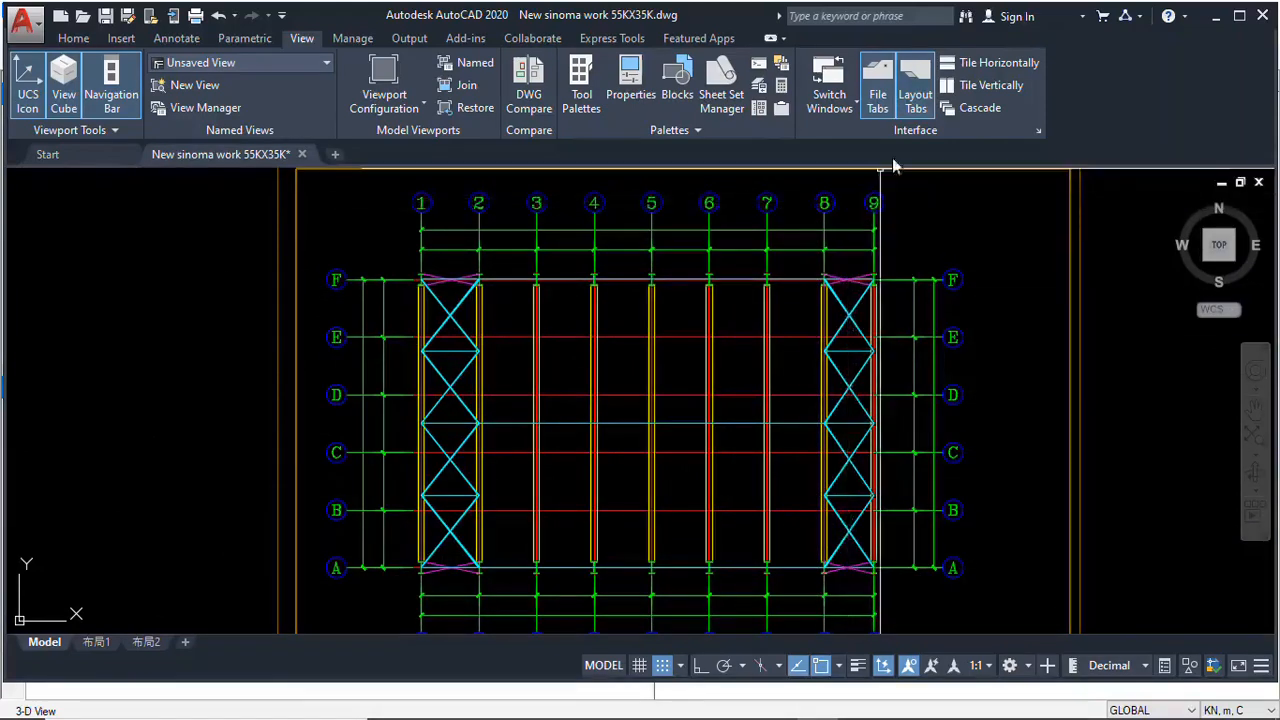
pyautogui.moveTo(670, 717)
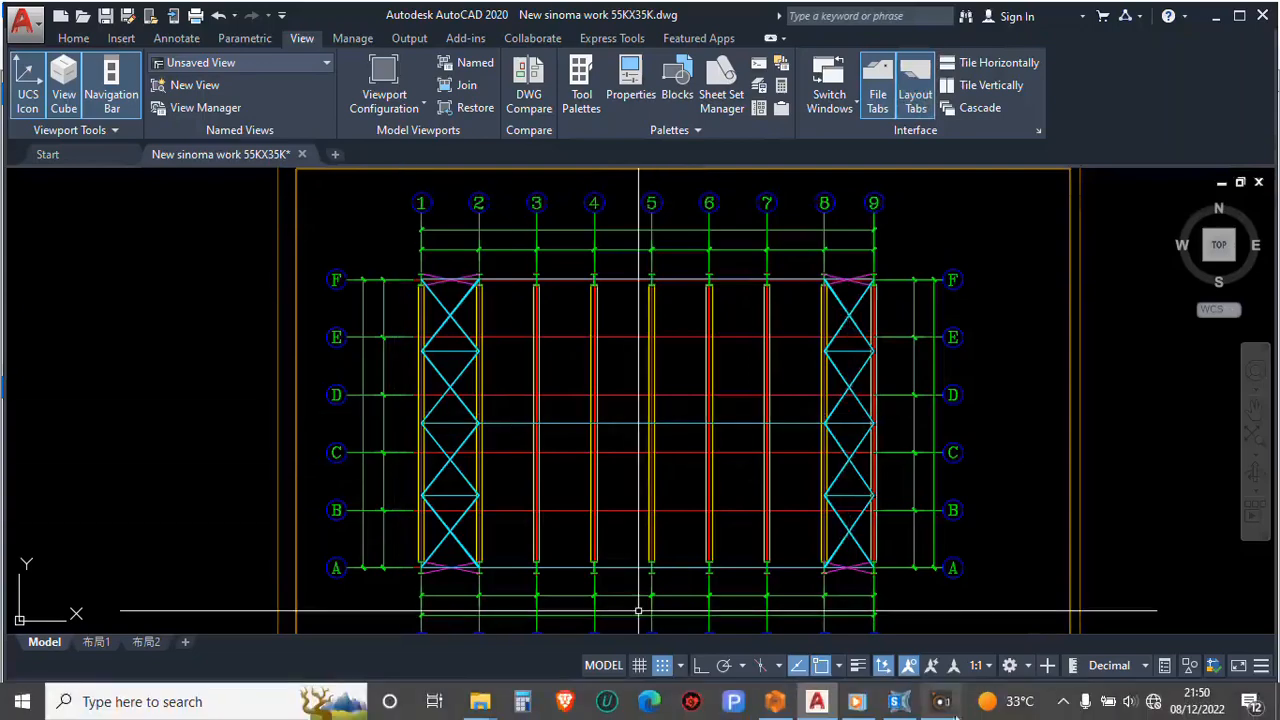
# Switch to SAP2000 and add X grid lines A at 0 m and B at 7 m
pyautogui.click(897, 701)
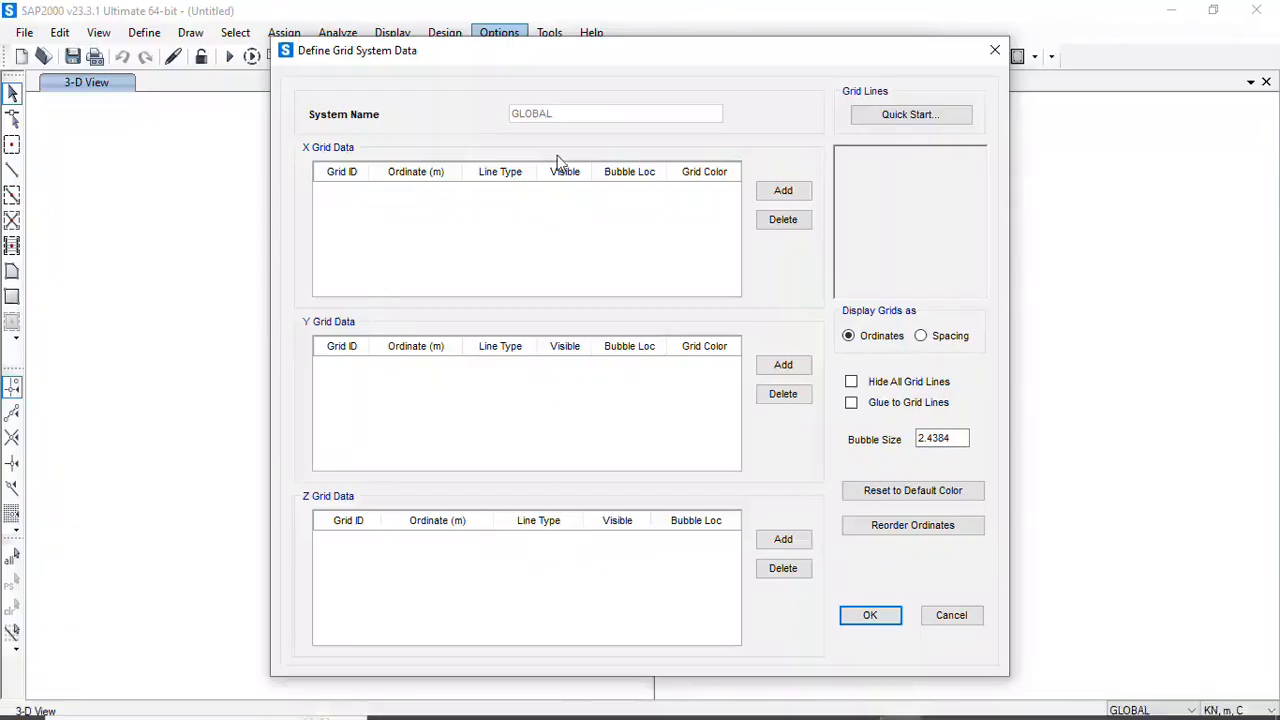
pyautogui.click(783, 191)
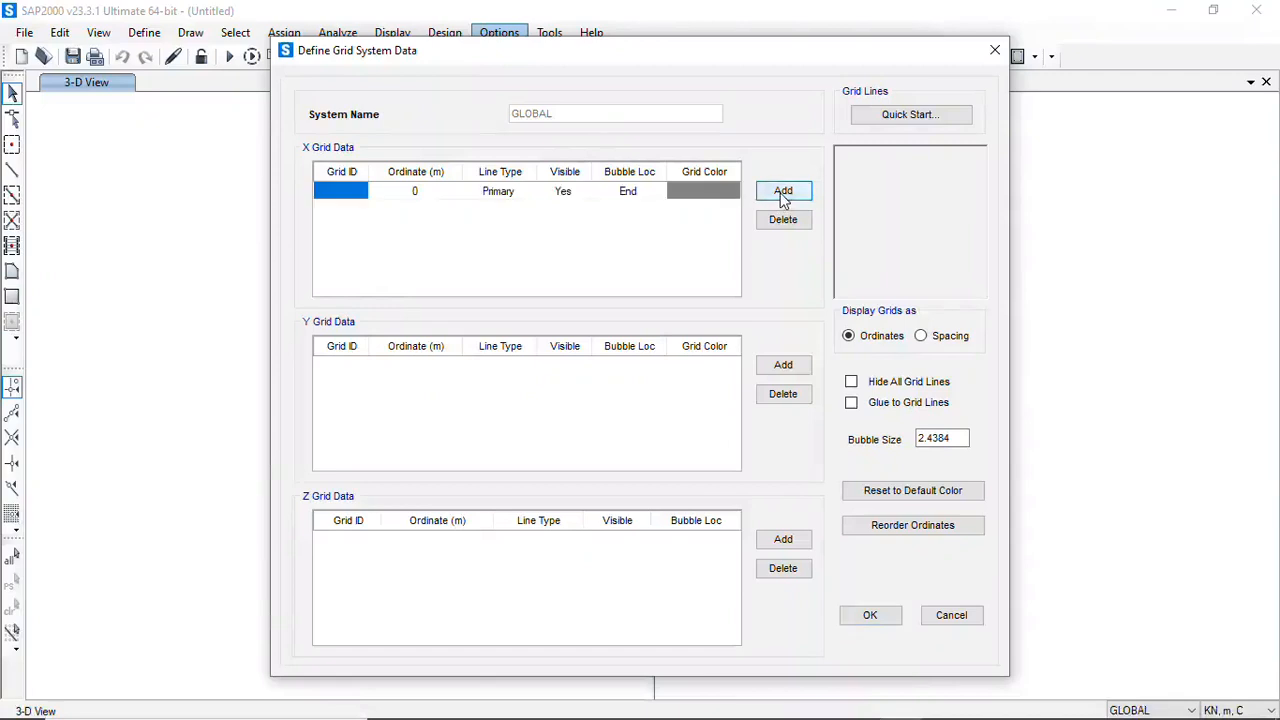
pyautogui.click(361, 194)
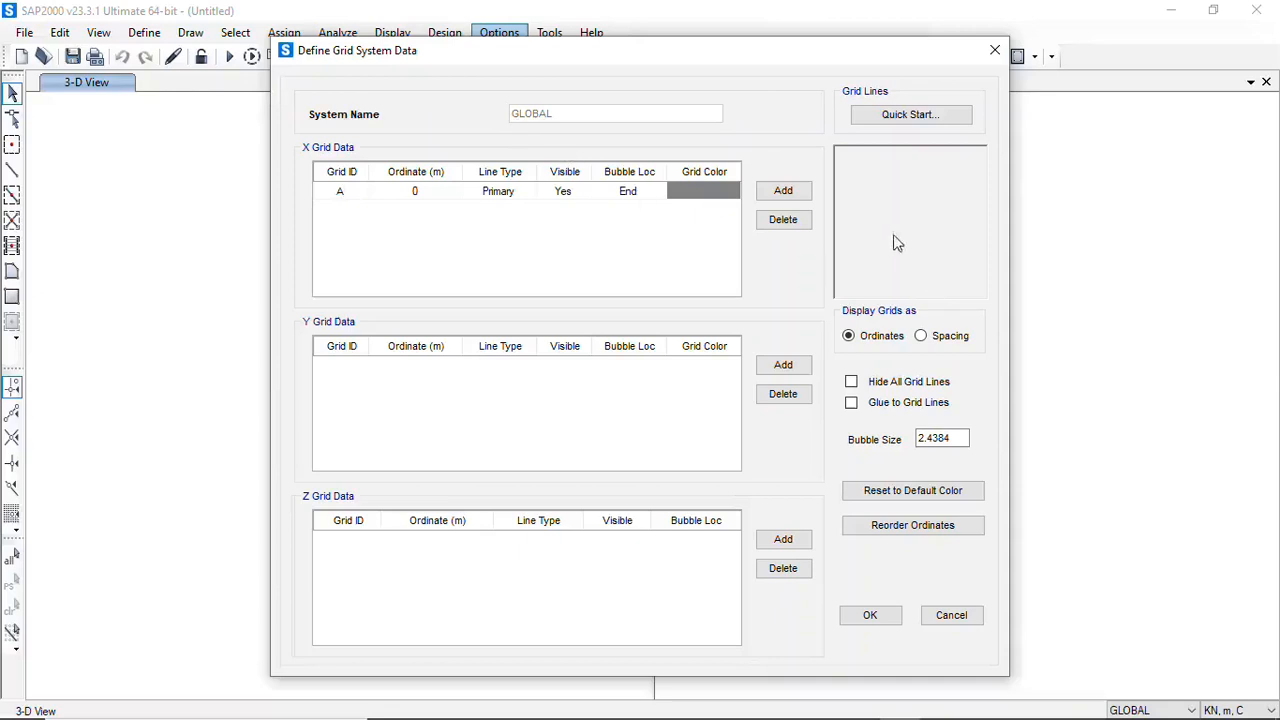
pyautogui.click(785, 197)
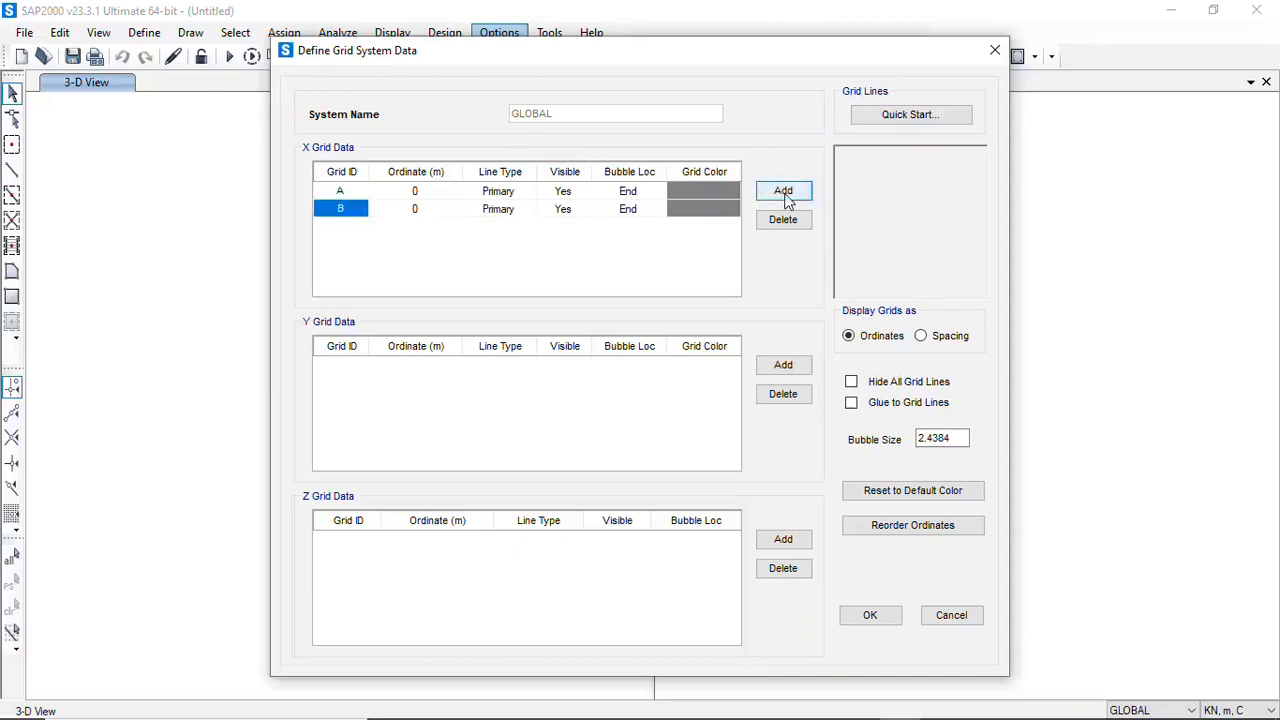
pyautogui.click(418, 215)
pyautogui.write('7')
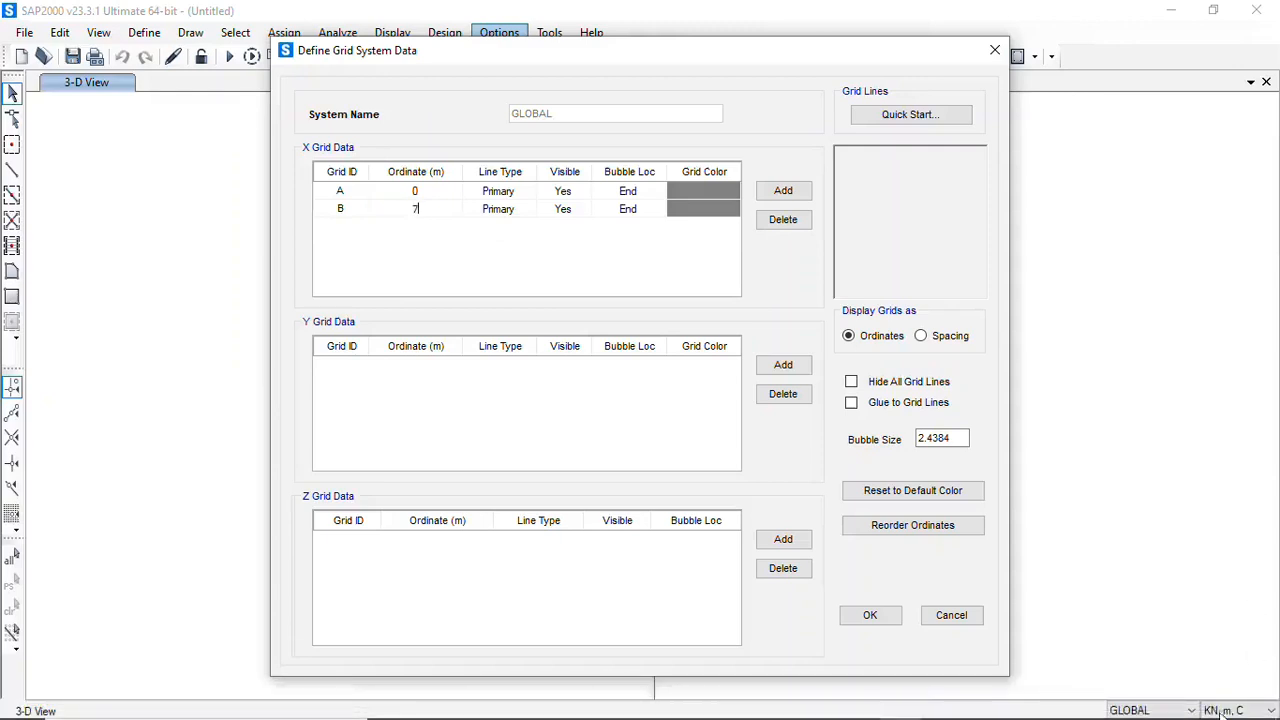
# Add X grid lines C, D, E and F at 14, 21, 28 and 35 m
pyautogui.click(778, 194)
pyautogui.click(778, 194)
pyautogui.click(778, 194)
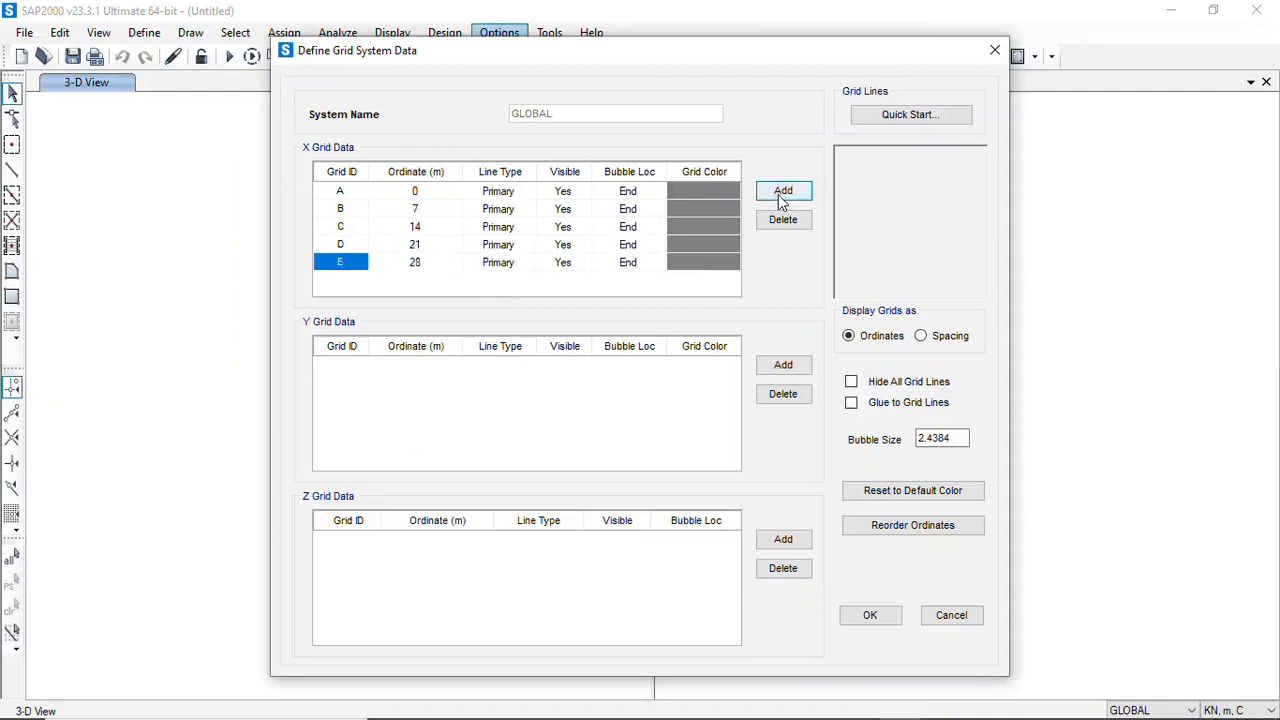
pyautogui.click(778, 194)
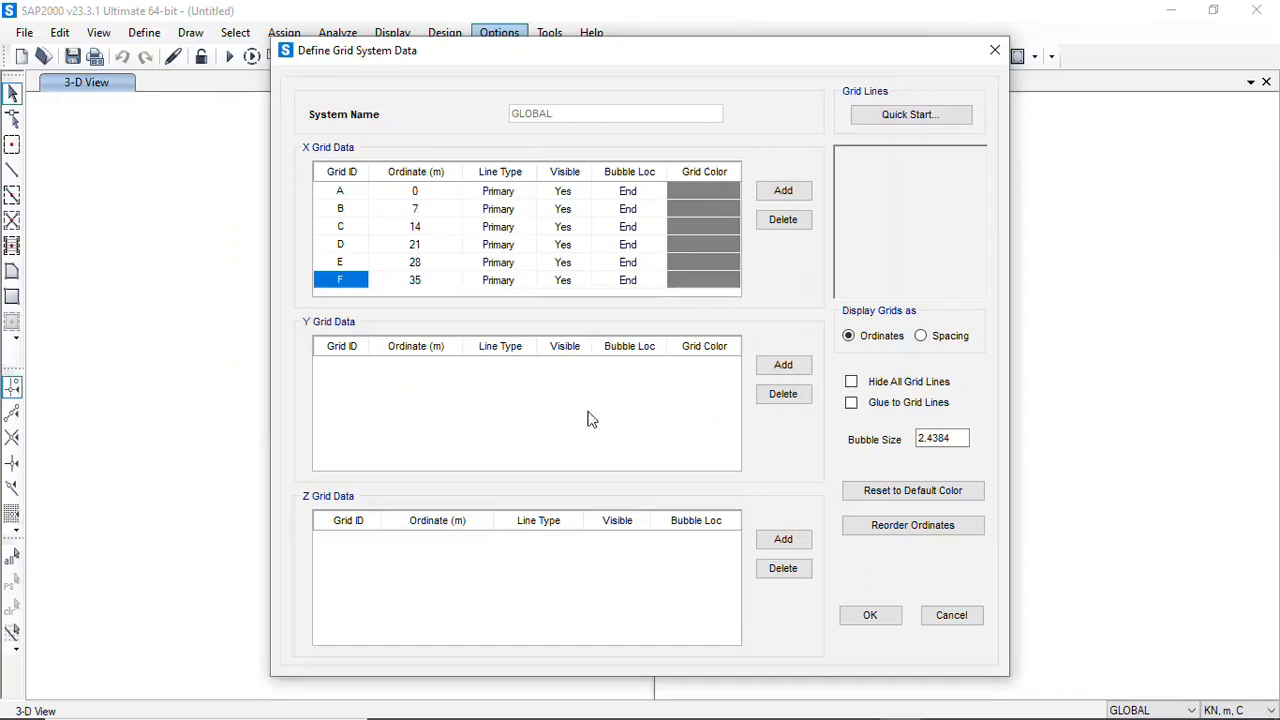
# Add Y grid lines 1 at 0 m and 2 at 7 m
pyautogui.click(783, 365)
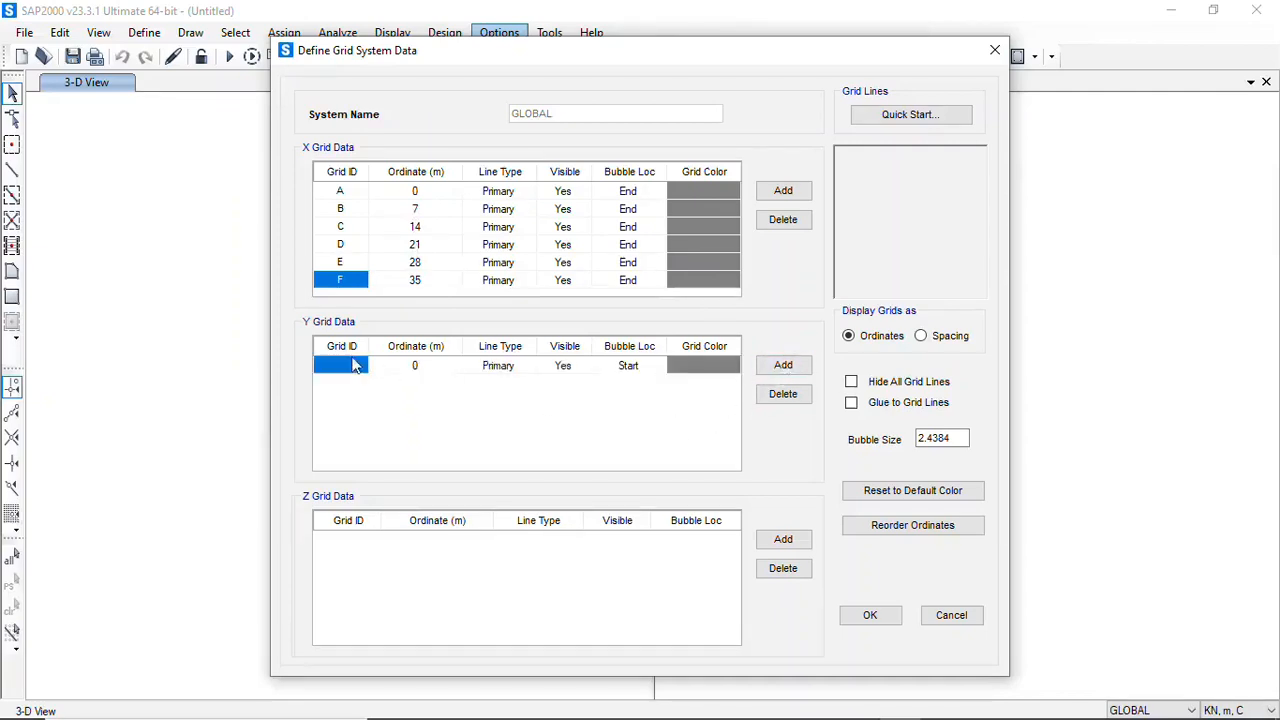
pyautogui.click(356, 366)
pyautogui.press('BackSpace')
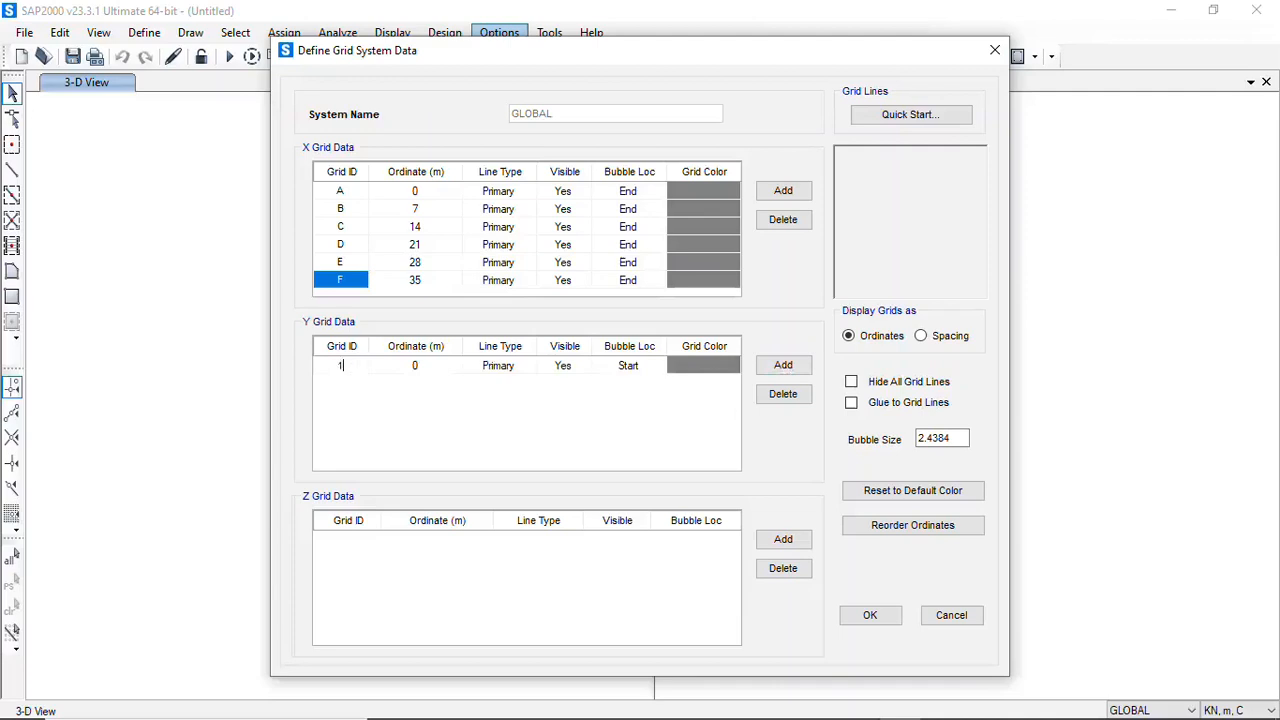
pyautogui.click(783, 366)
pyautogui.click(430, 388)
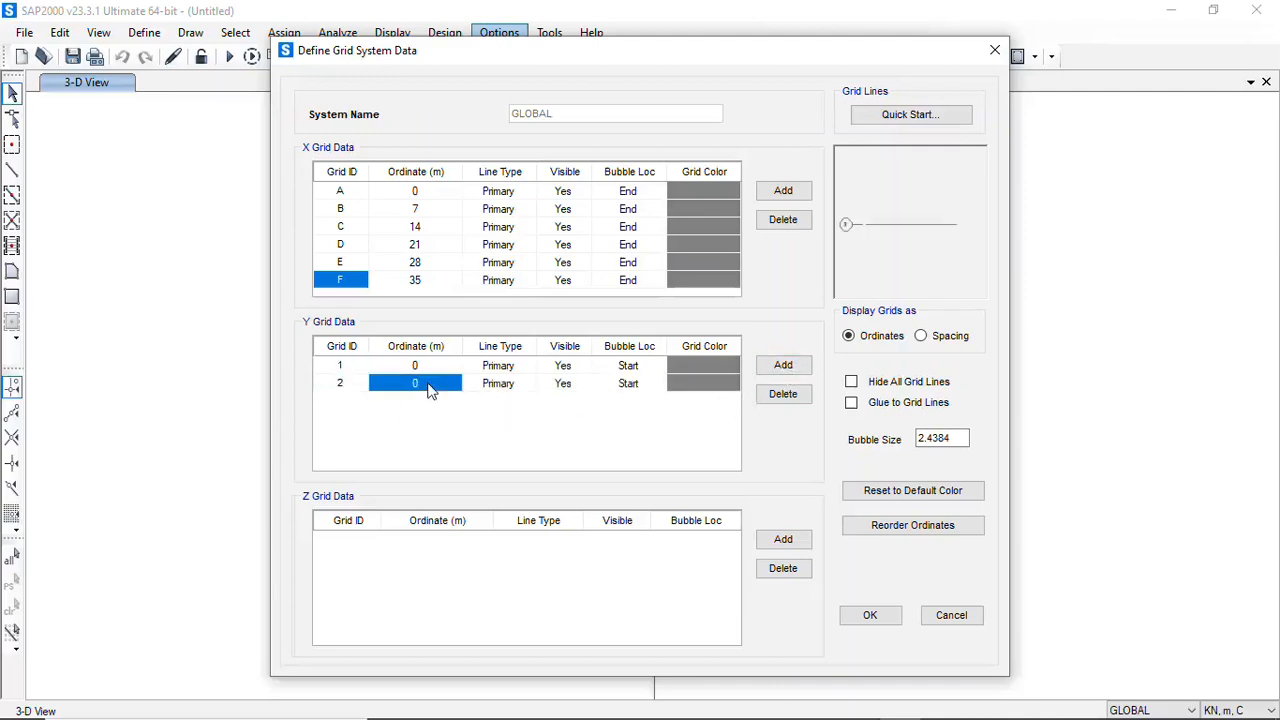
pyautogui.click(430, 388)
pyautogui.write('7')
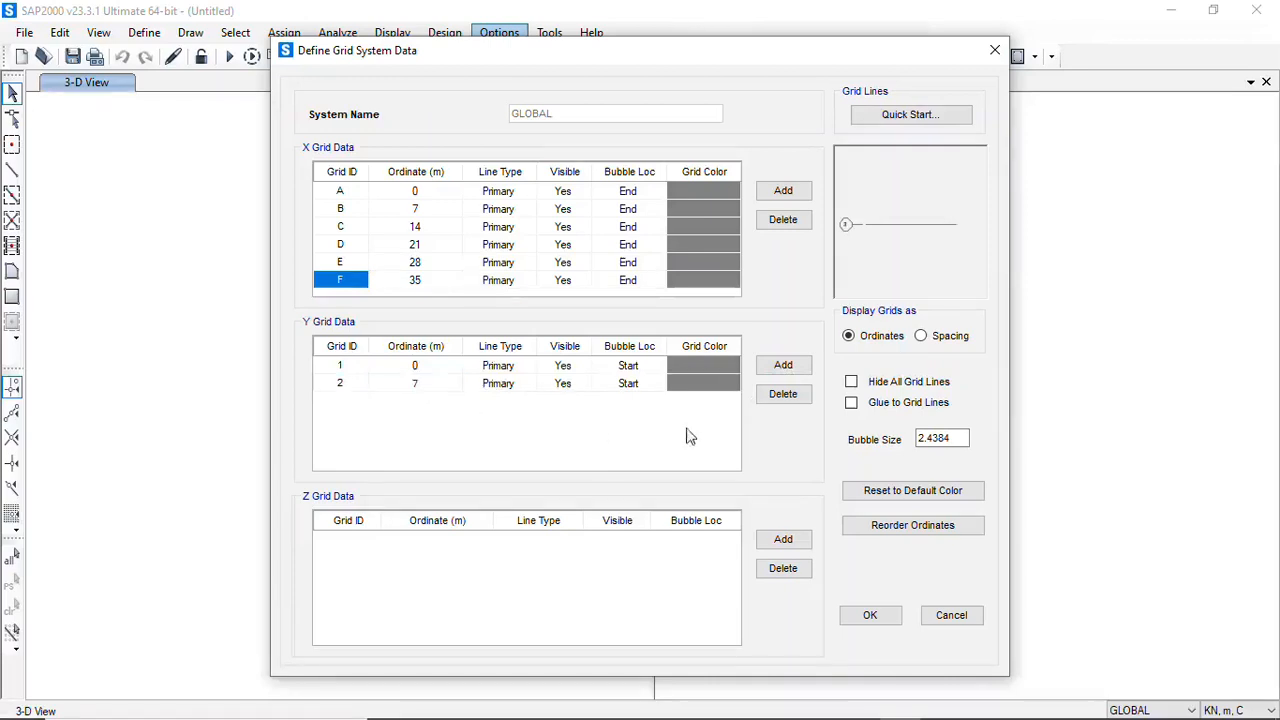
# Add Y grid lines 3 to 9 at 7 m spacing, from 14 to 56 m, and review the Y grid list
pyautogui.click(790, 372)
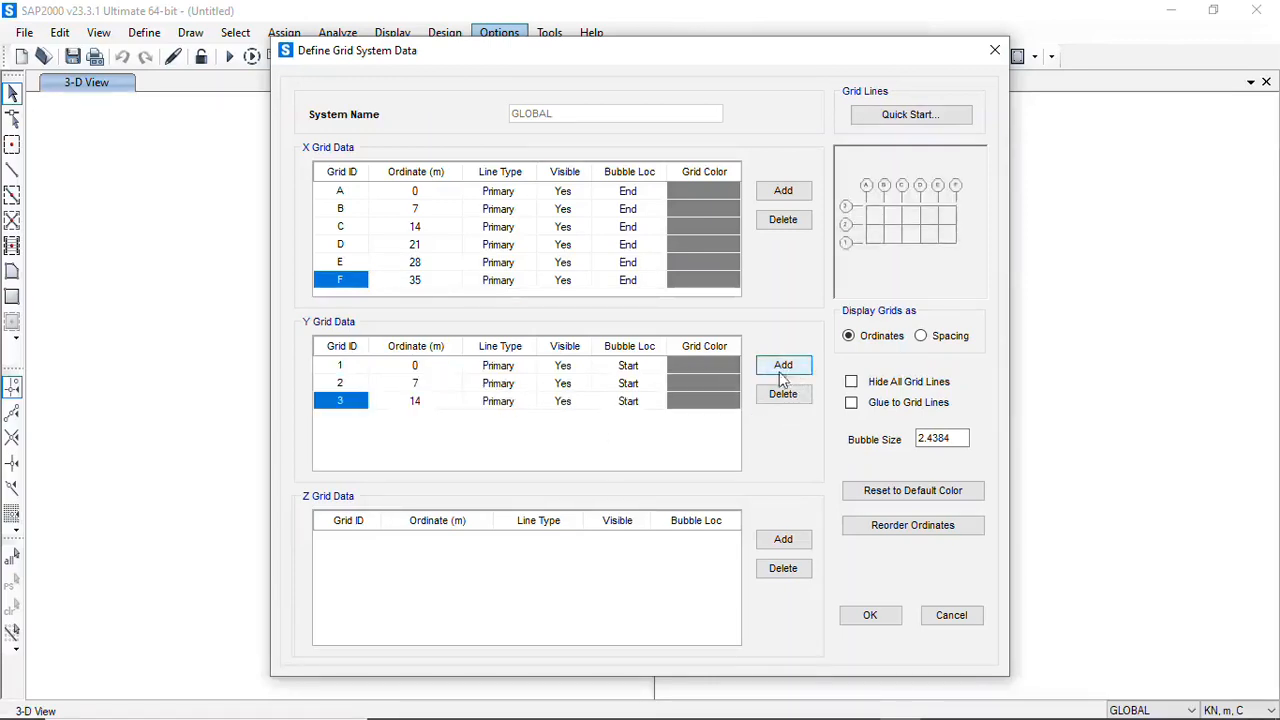
pyautogui.click(785, 366)
pyautogui.click(785, 366)
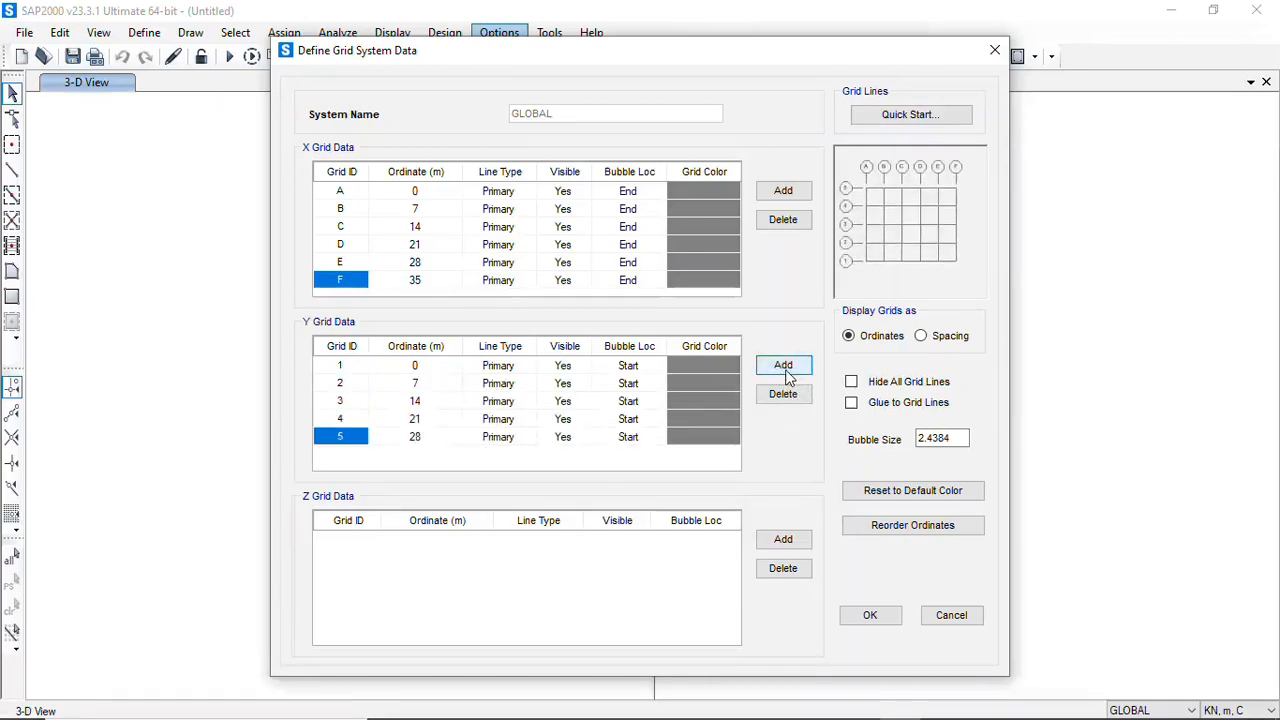
pyautogui.click(785, 366)
pyautogui.click(785, 366)
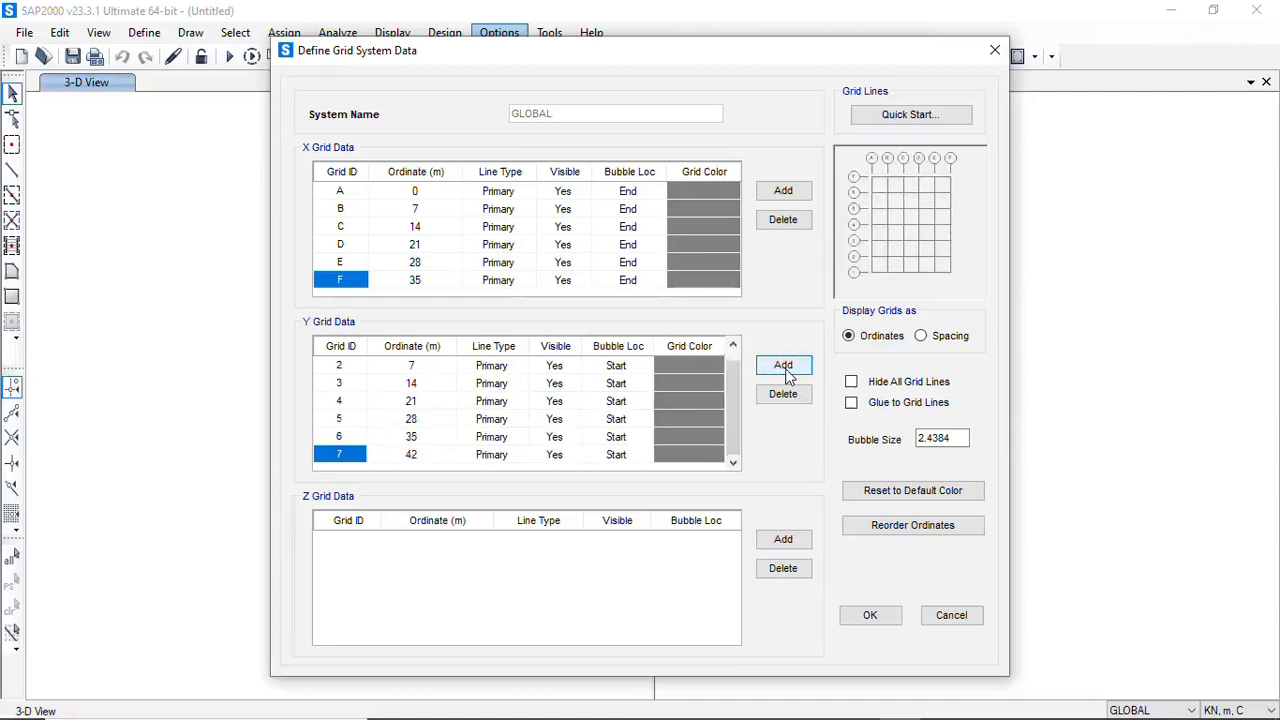
pyautogui.click(785, 366)
pyautogui.click(785, 366)
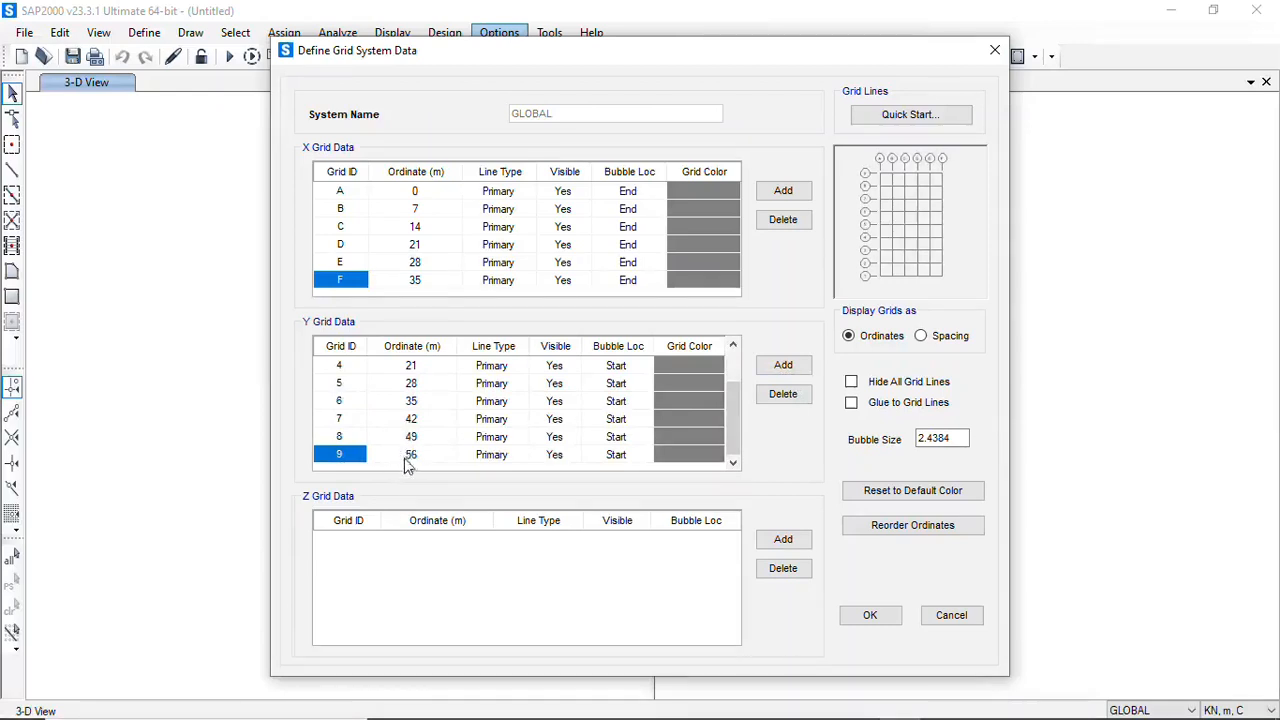
pyautogui.scroll(1, 406, 435)
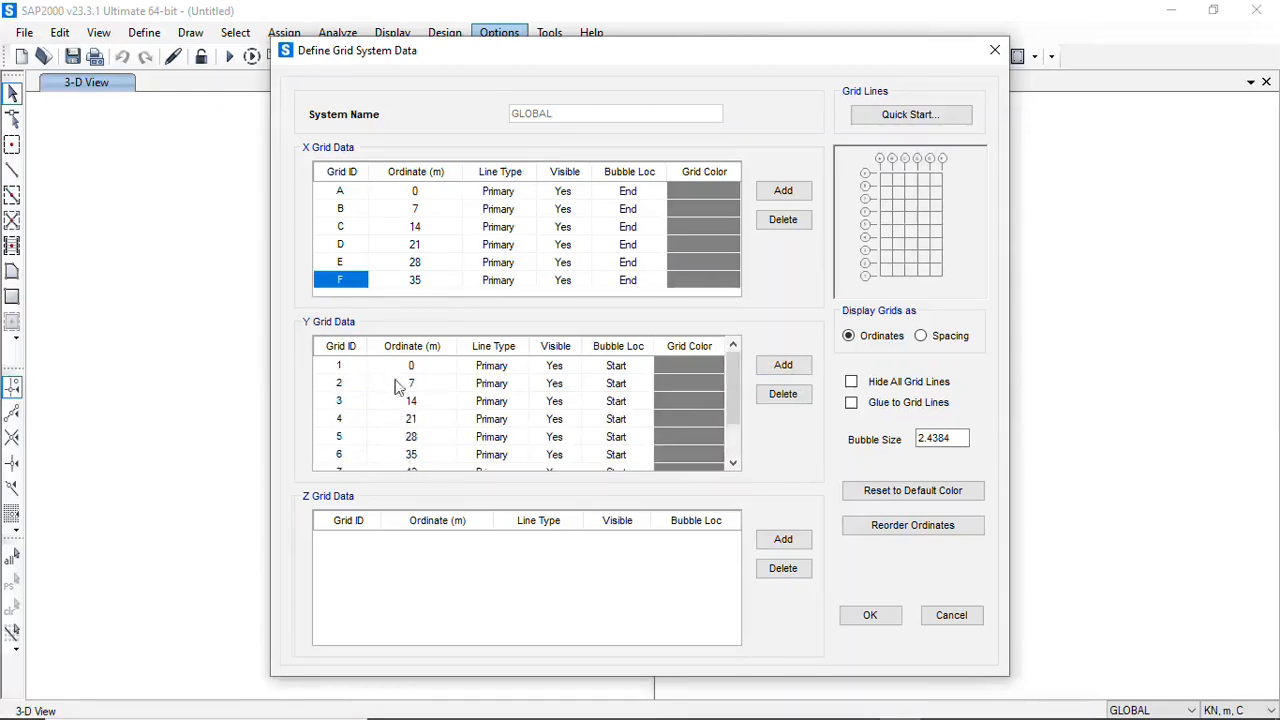
pyautogui.scroll(-1, 448, 418)
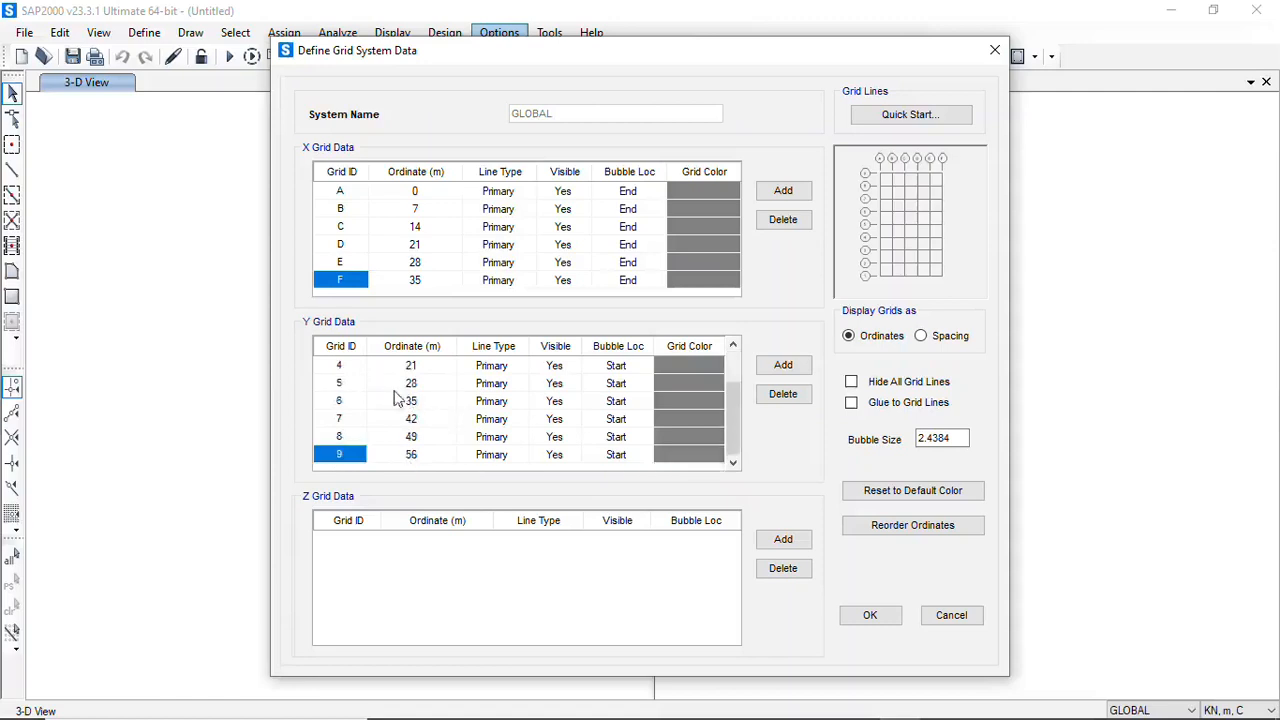
pyautogui.scroll(1, 392, 398)
pyautogui.scroll(-1, 460, 400)
pyautogui.click(715, 192)
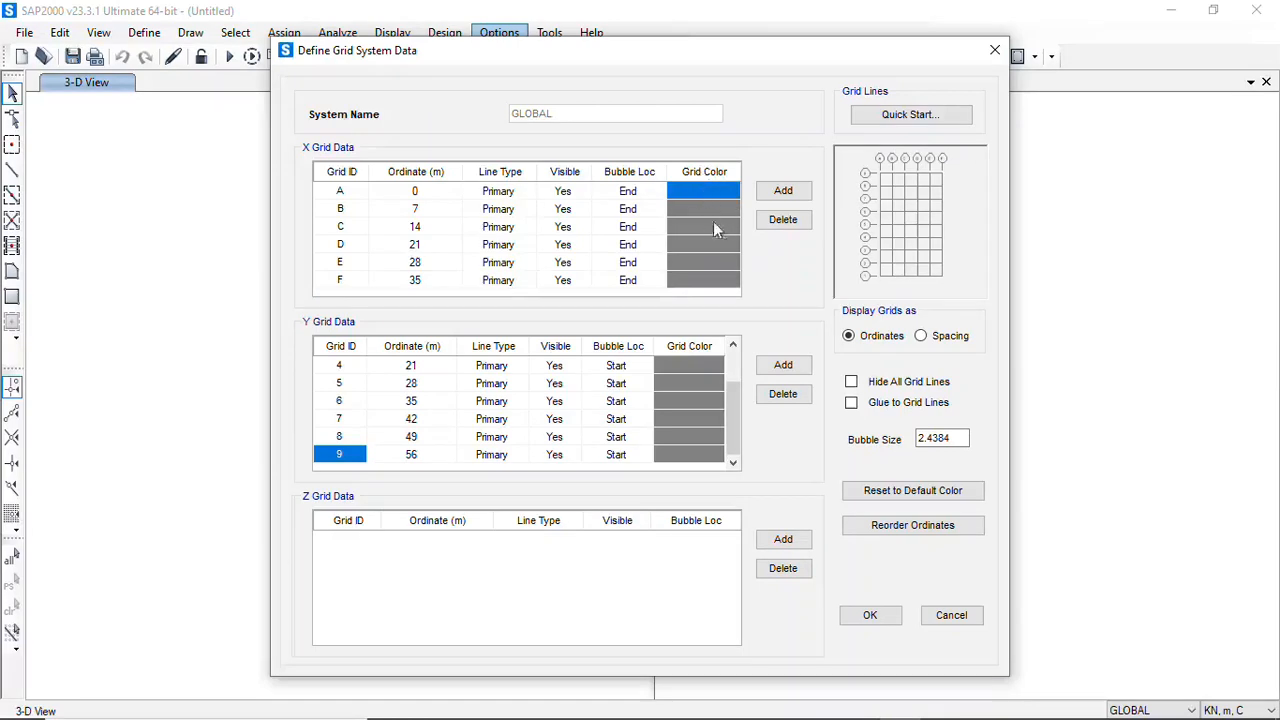
pyautogui.click(717, 200)
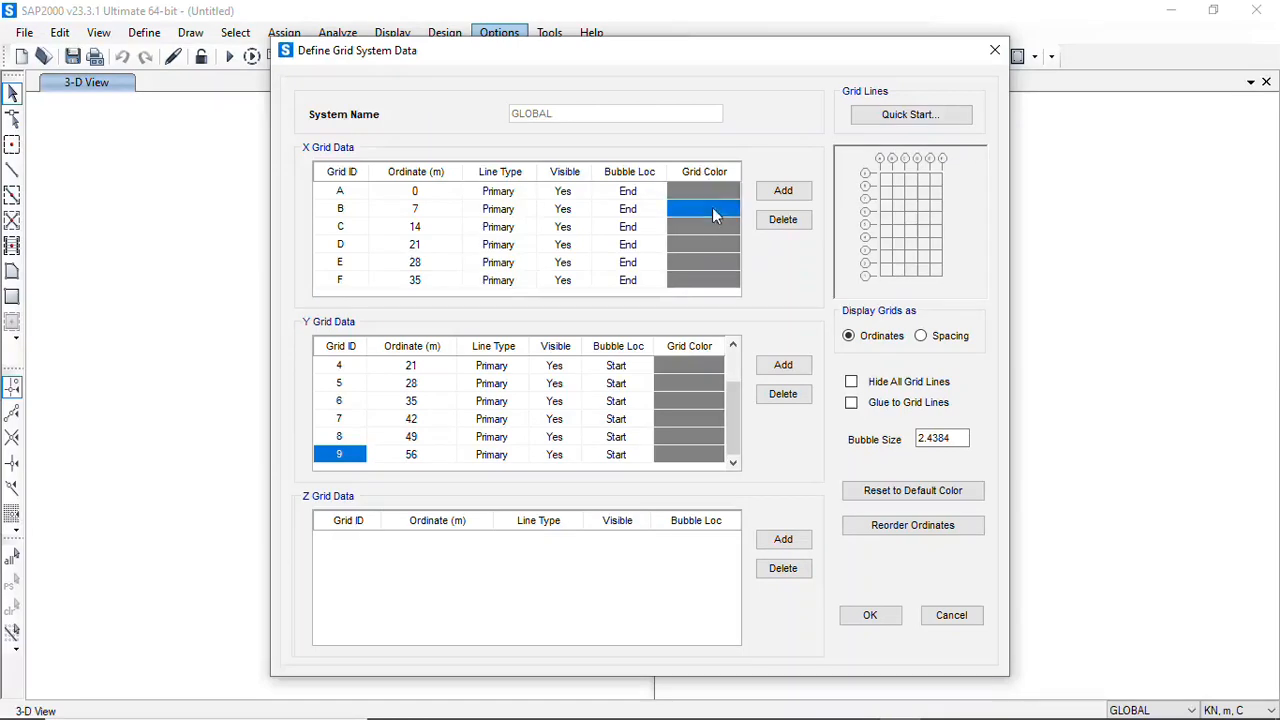
pyautogui.click(717, 200)
pyautogui.click(730, 149)
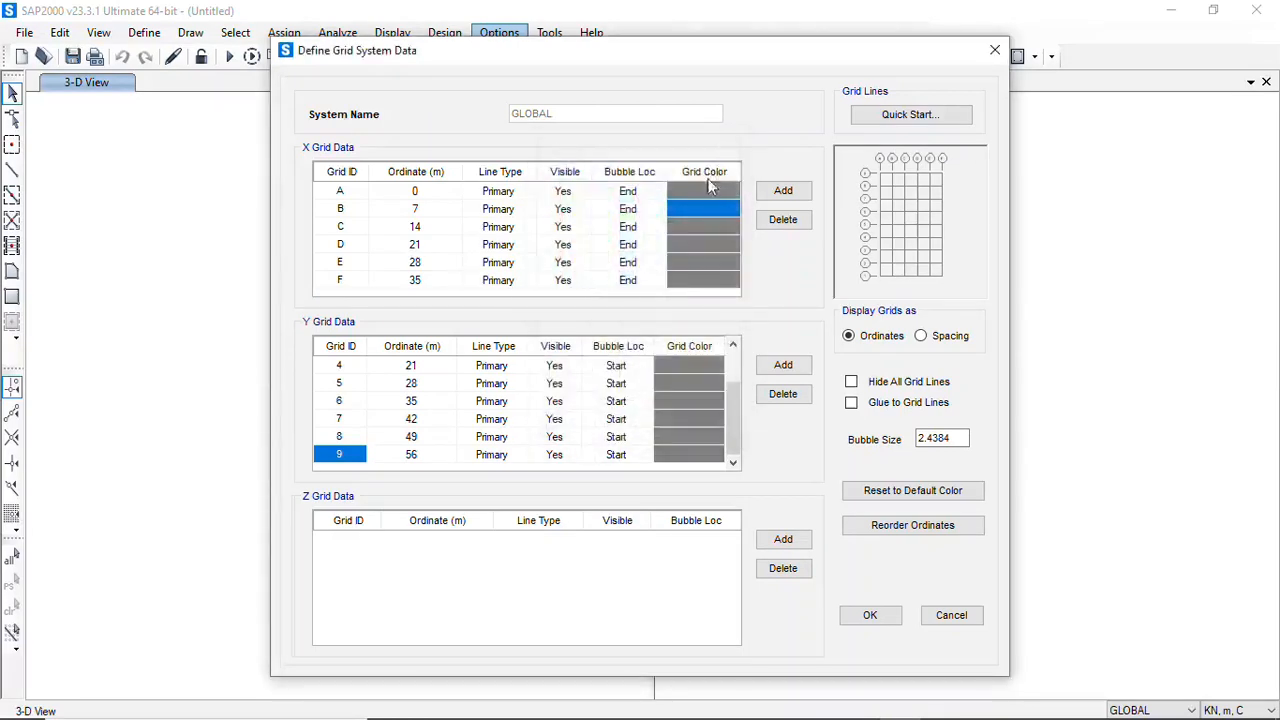
pyautogui.click(703, 190)
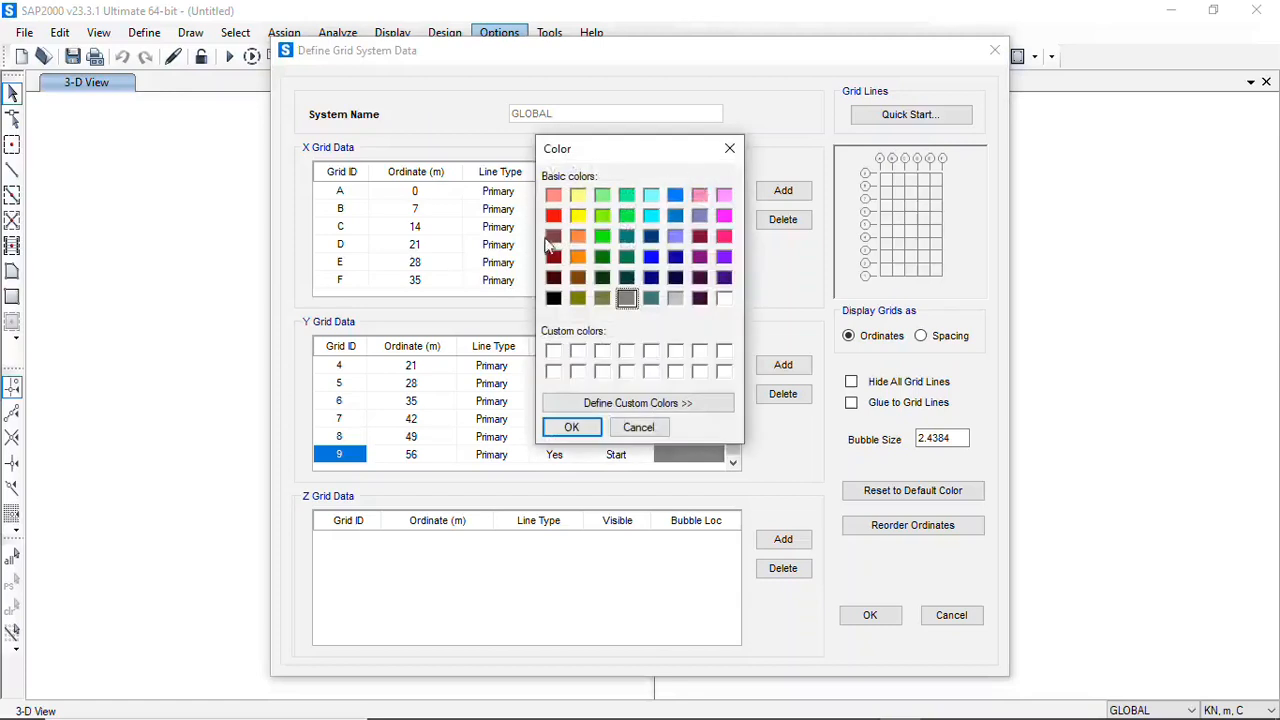
pyautogui.click(730, 149)
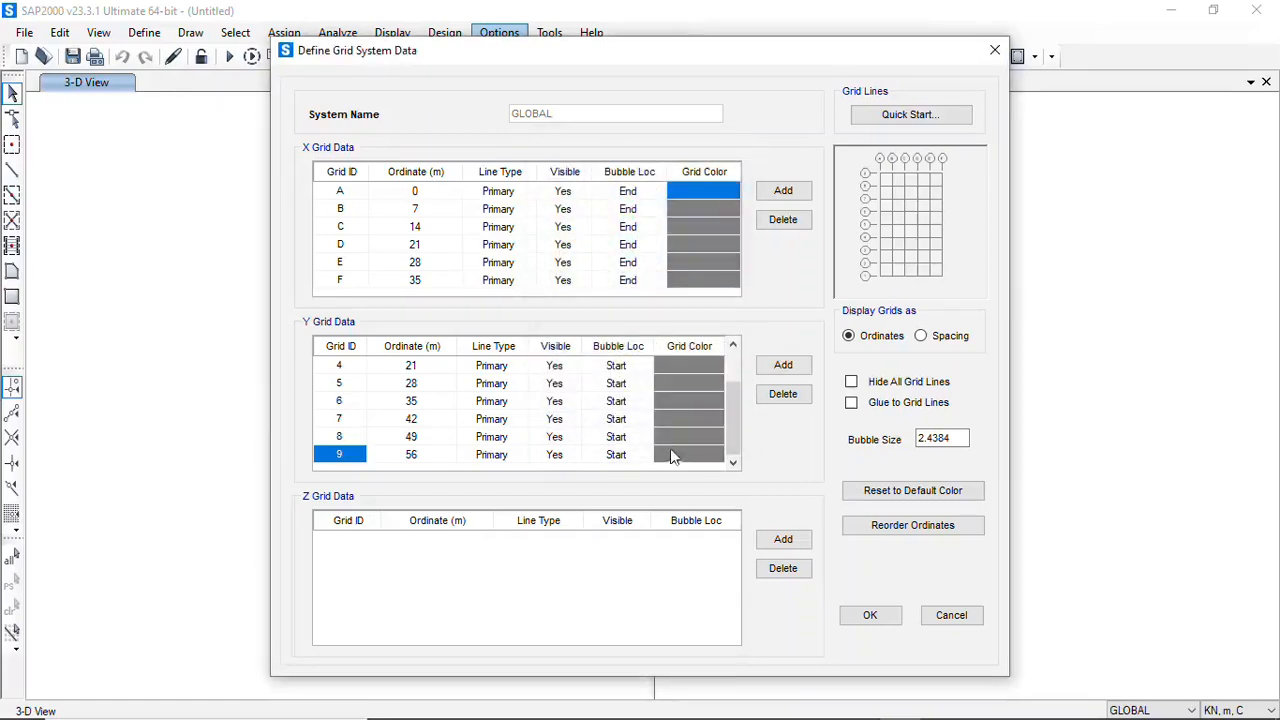
# Set the grid color of Y grid lines 4, 5 and 6 to red
pyautogui.click(699, 365)
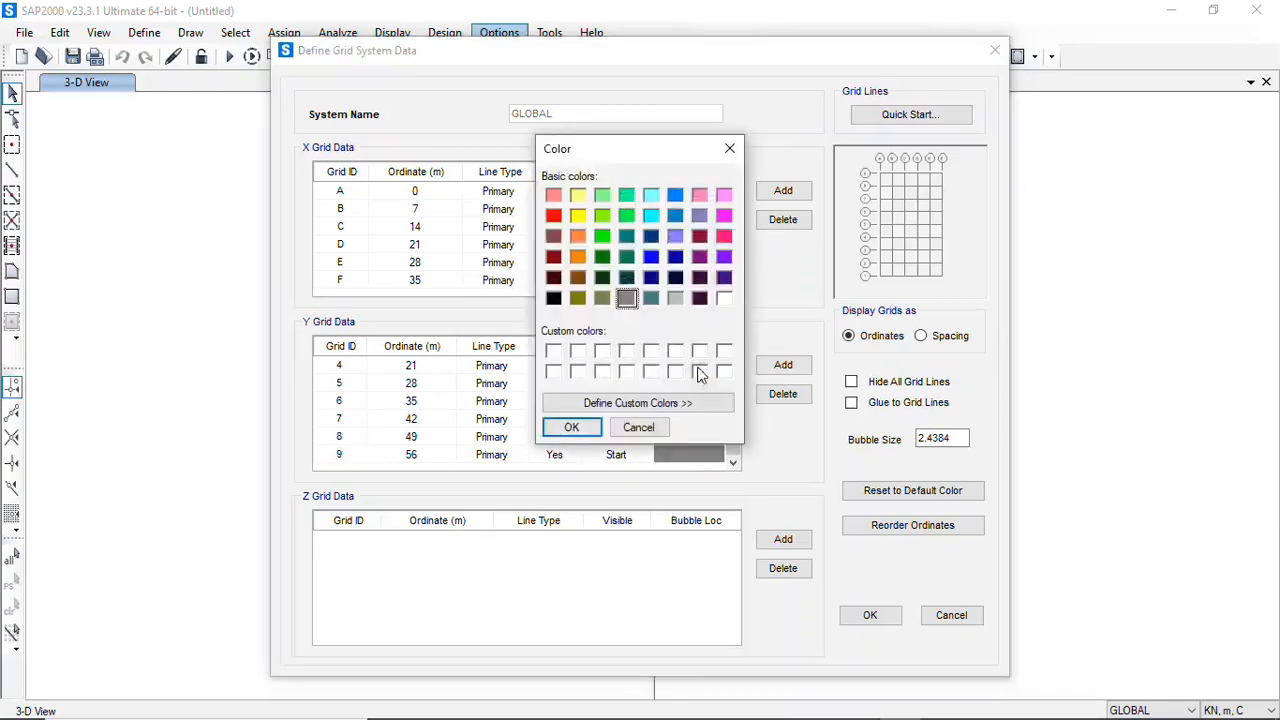
pyautogui.click(554, 216)
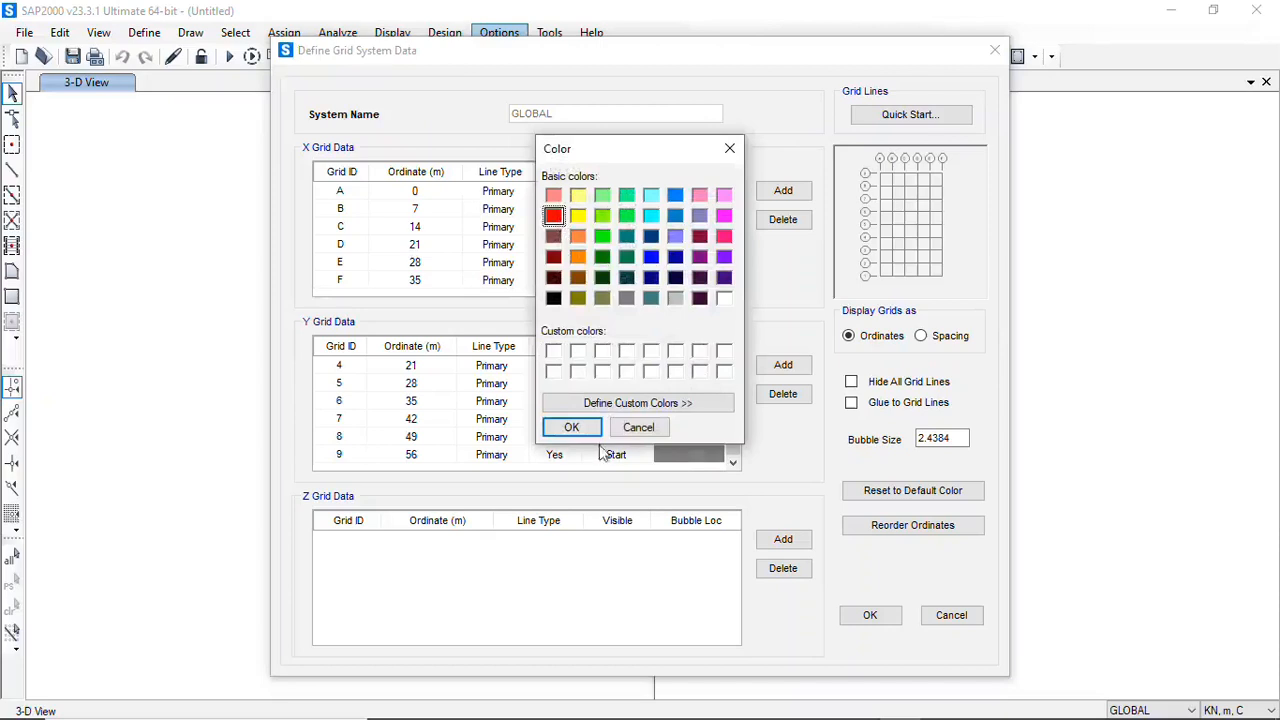
pyautogui.click(572, 427)
pyautogui.click(686, 388)
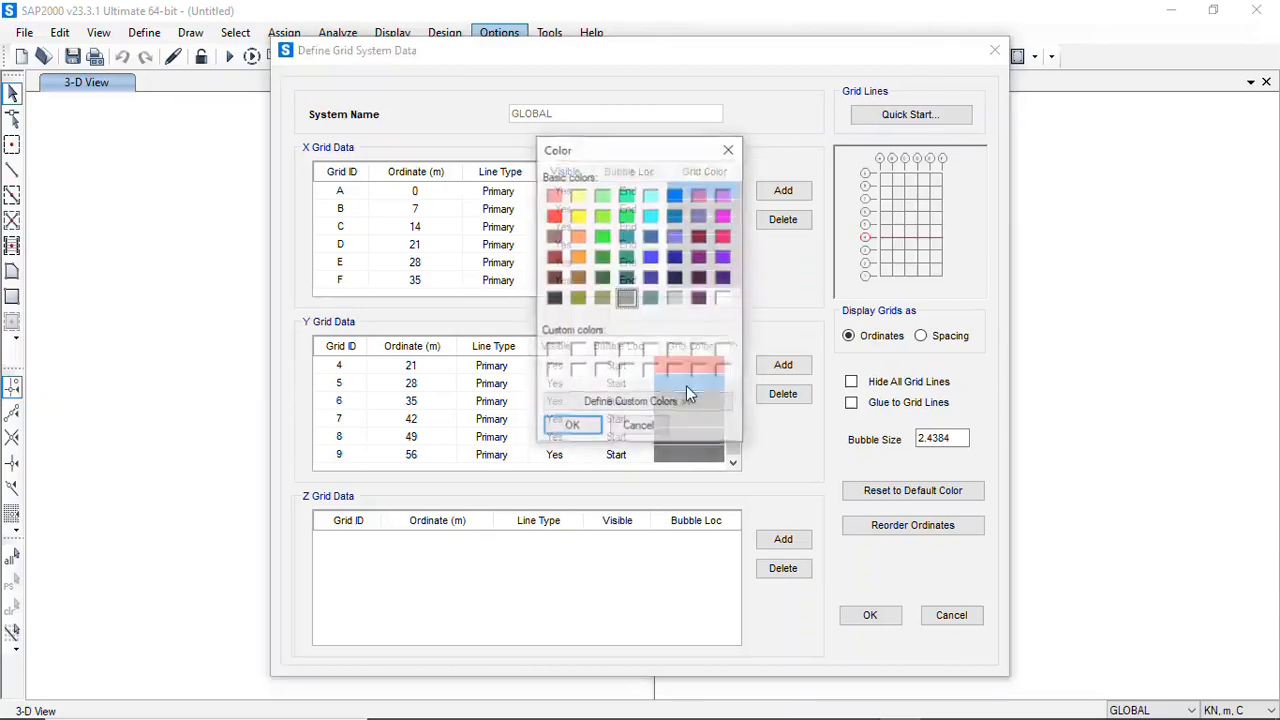
pyautogui.click(554, 216)
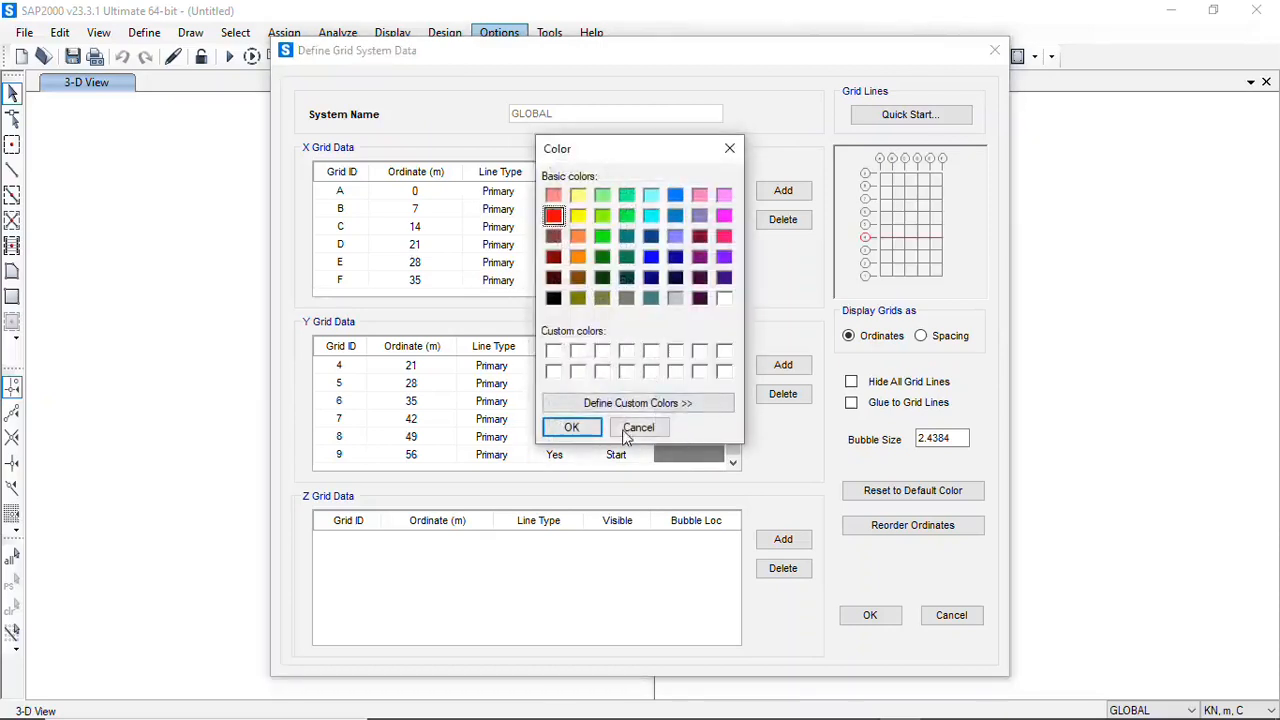
pyautogui.click(571, 427)
pyautogui.click(703, 403)
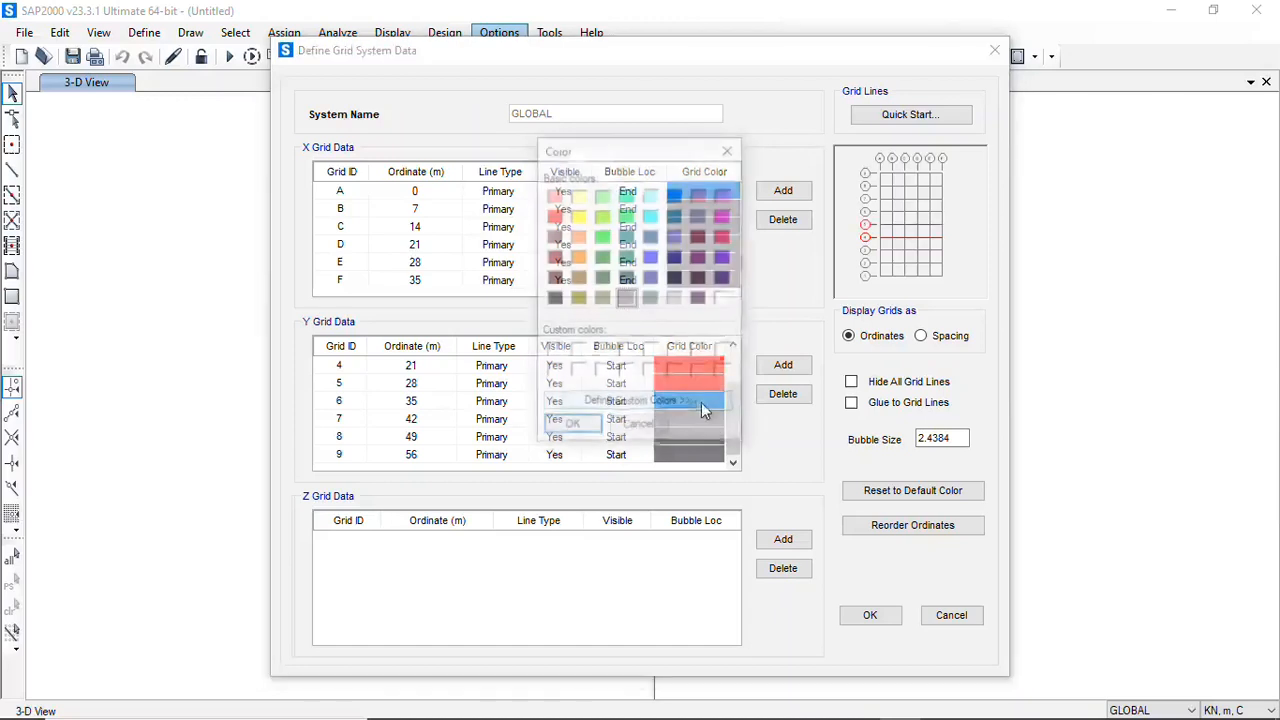
pyautogui.click(554, 216)
pyautogui.click(571, 427)
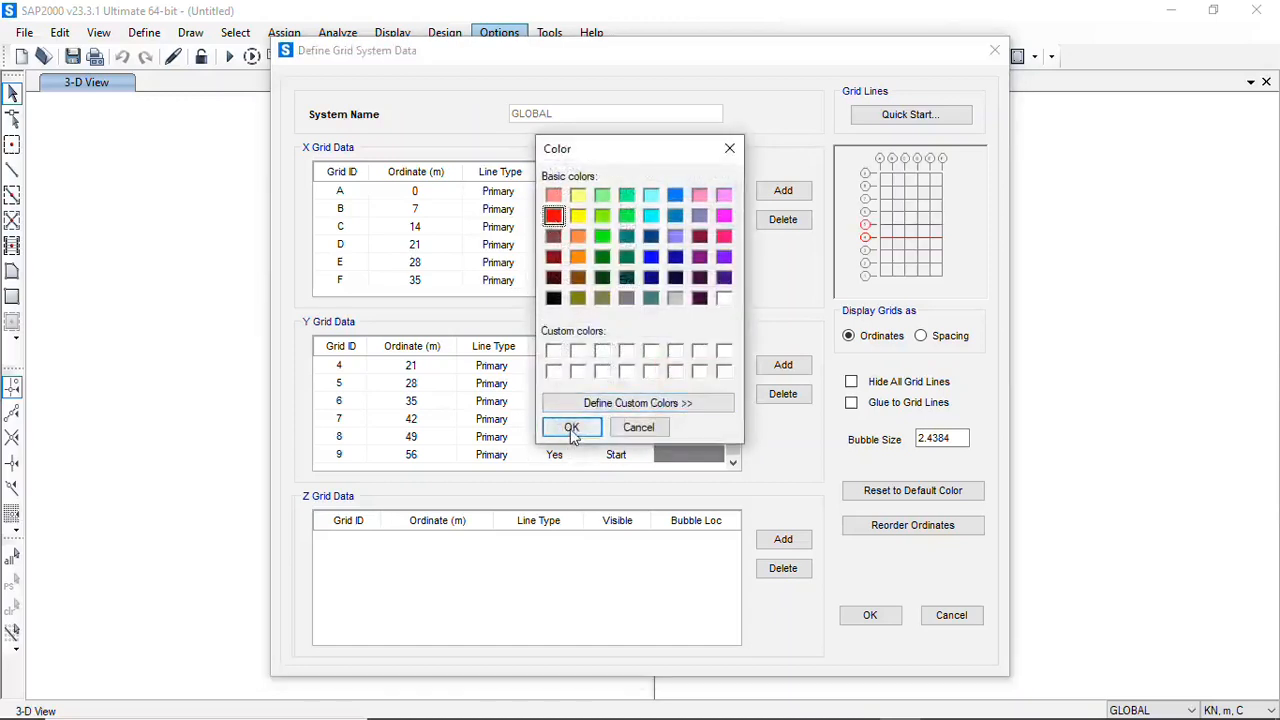
# Set the grid color of Y grid lines 7, 8 and 9 to red
pyautogui.click(691, 424)
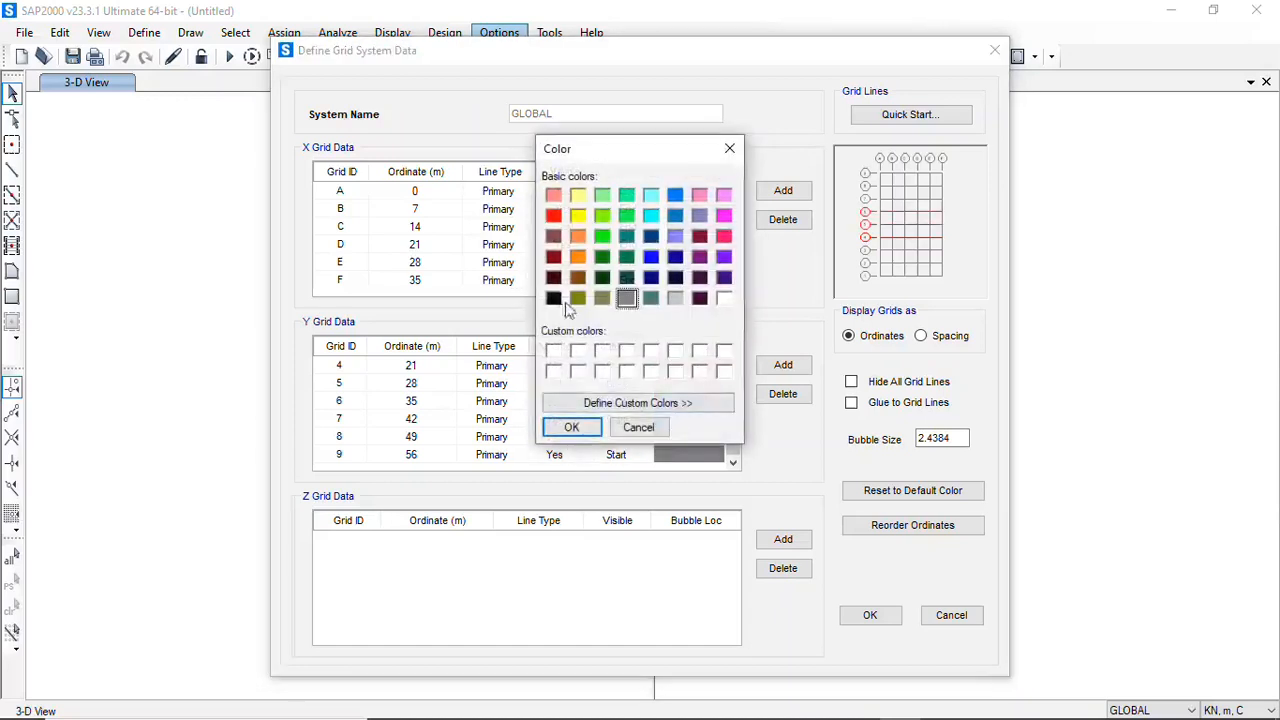
pyautogui.click(554, 216)
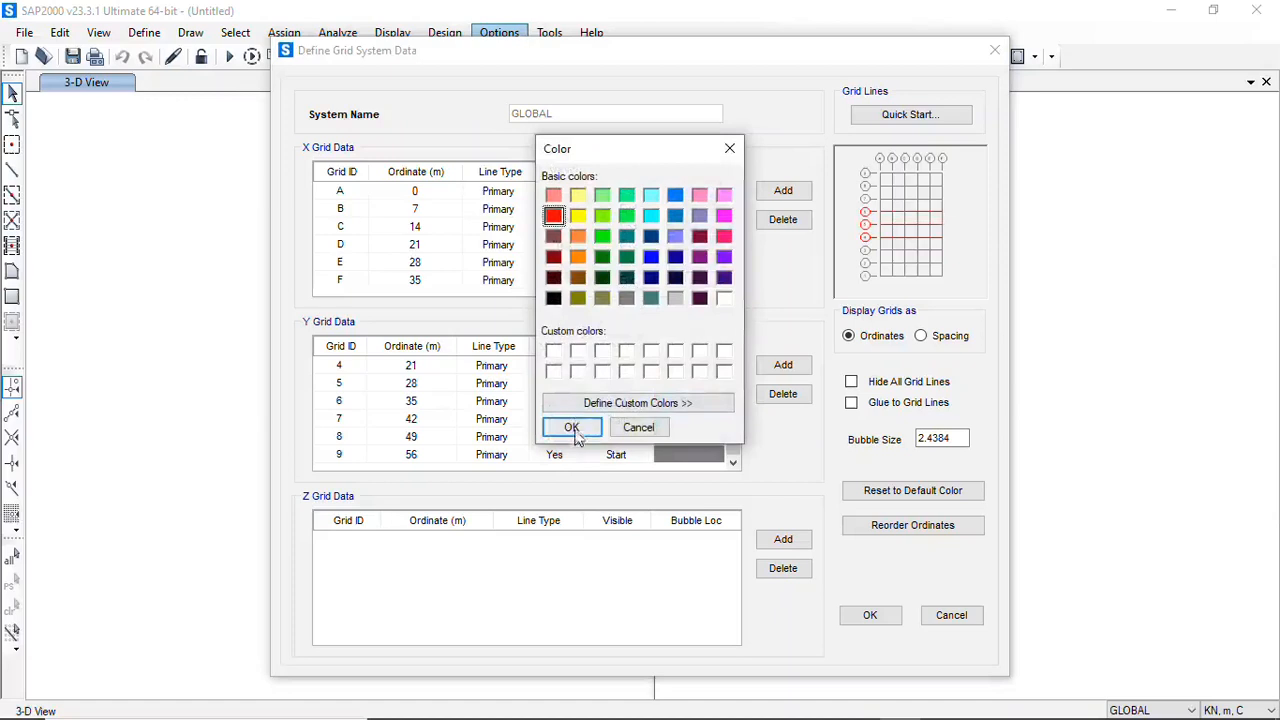
pyautogui.click(571, 427)
pyautogui.click(690, 437)
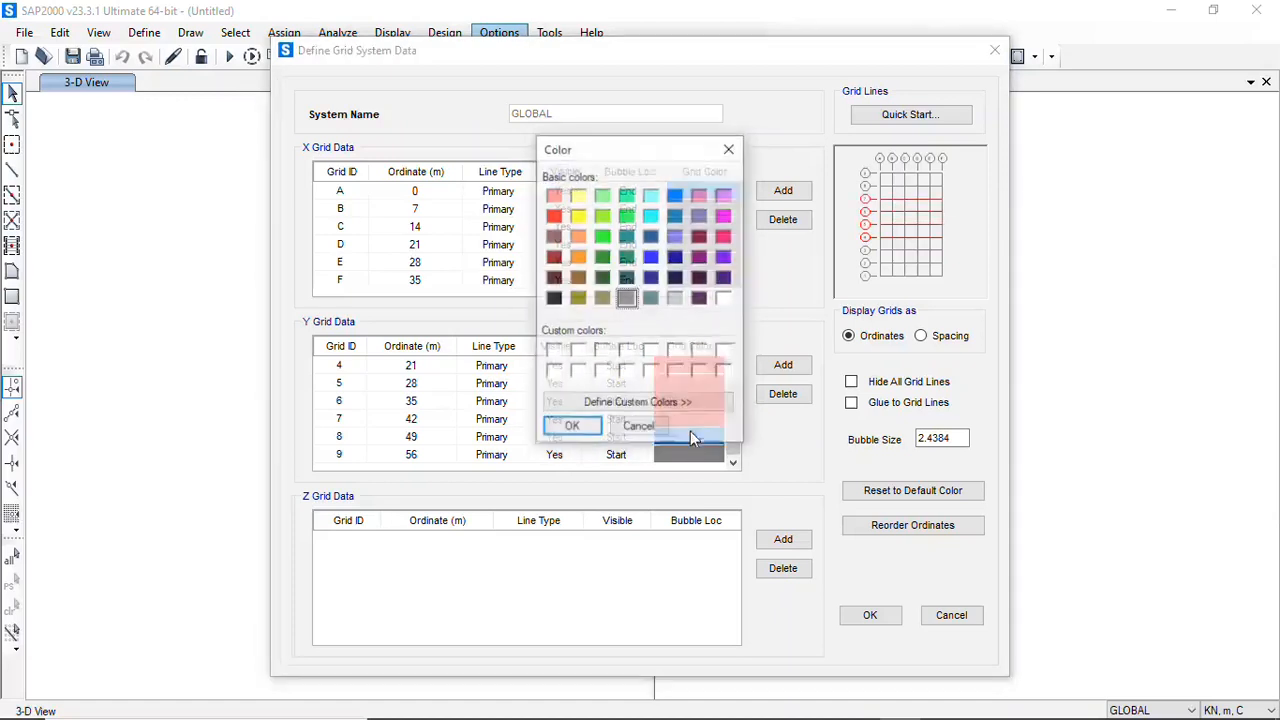
pyautogui.click(675, 194)
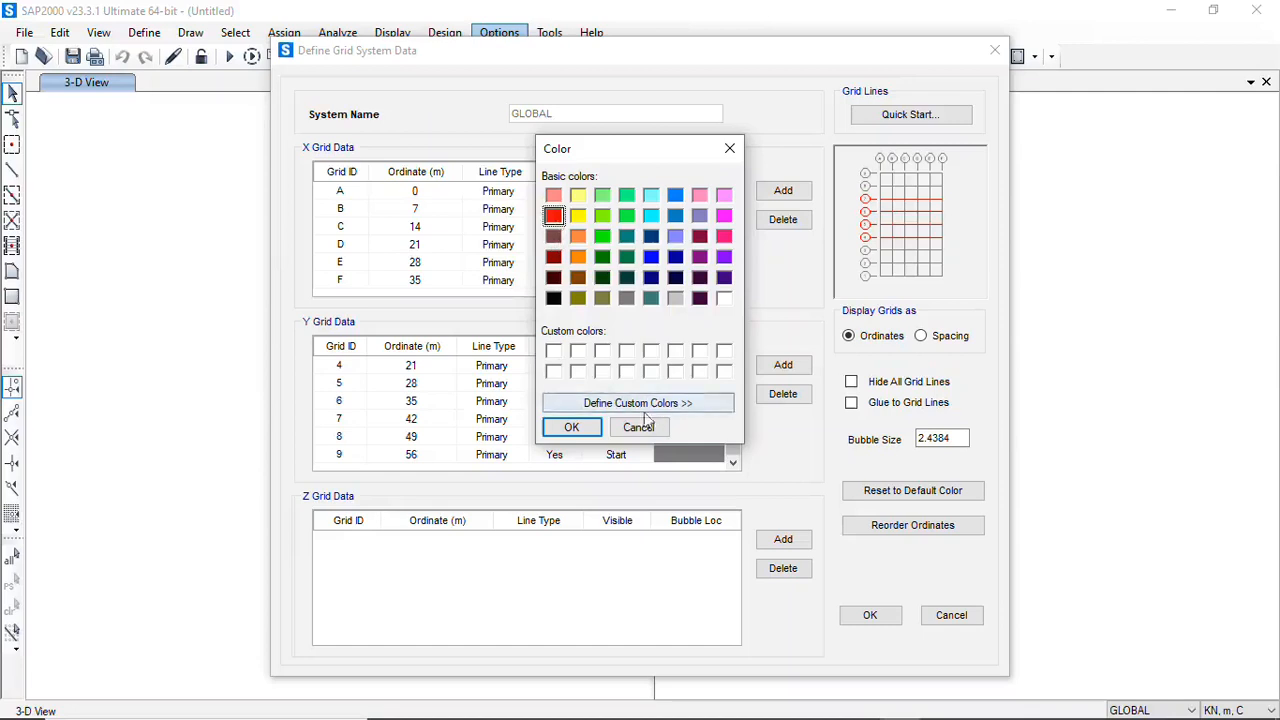
pyautogui.click(571, 427)
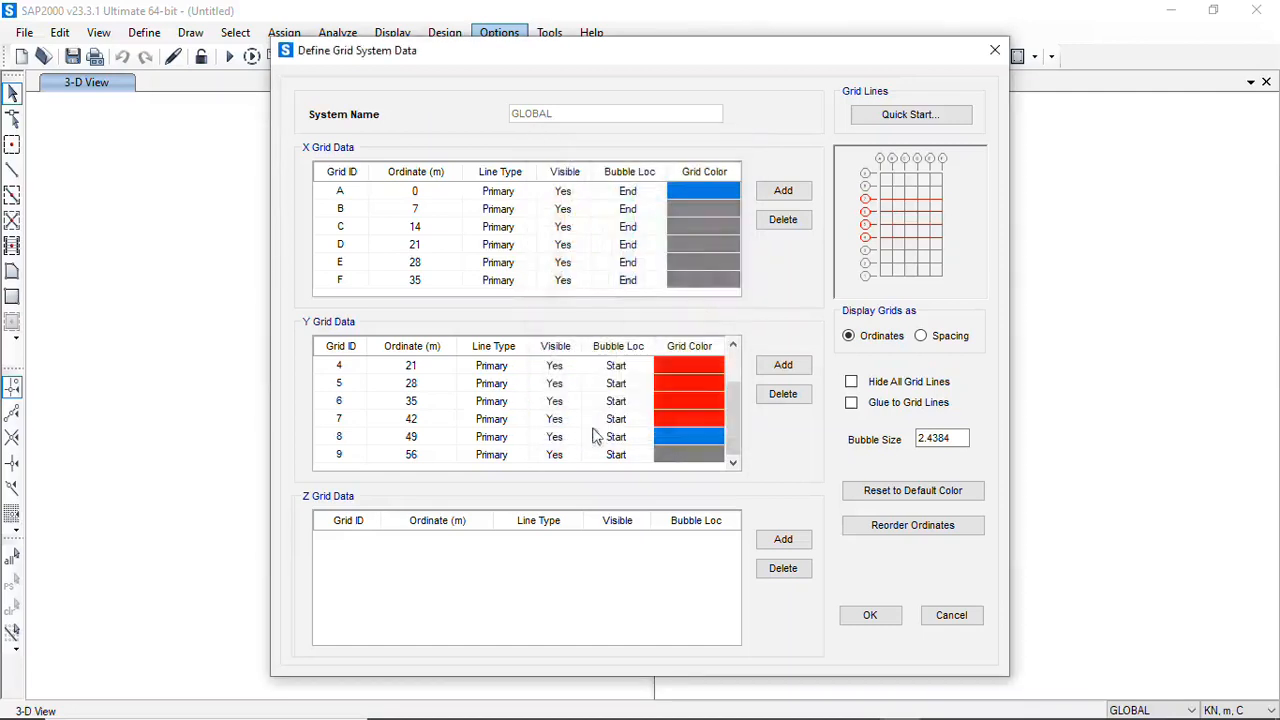
pyautogui.click(688, 454)
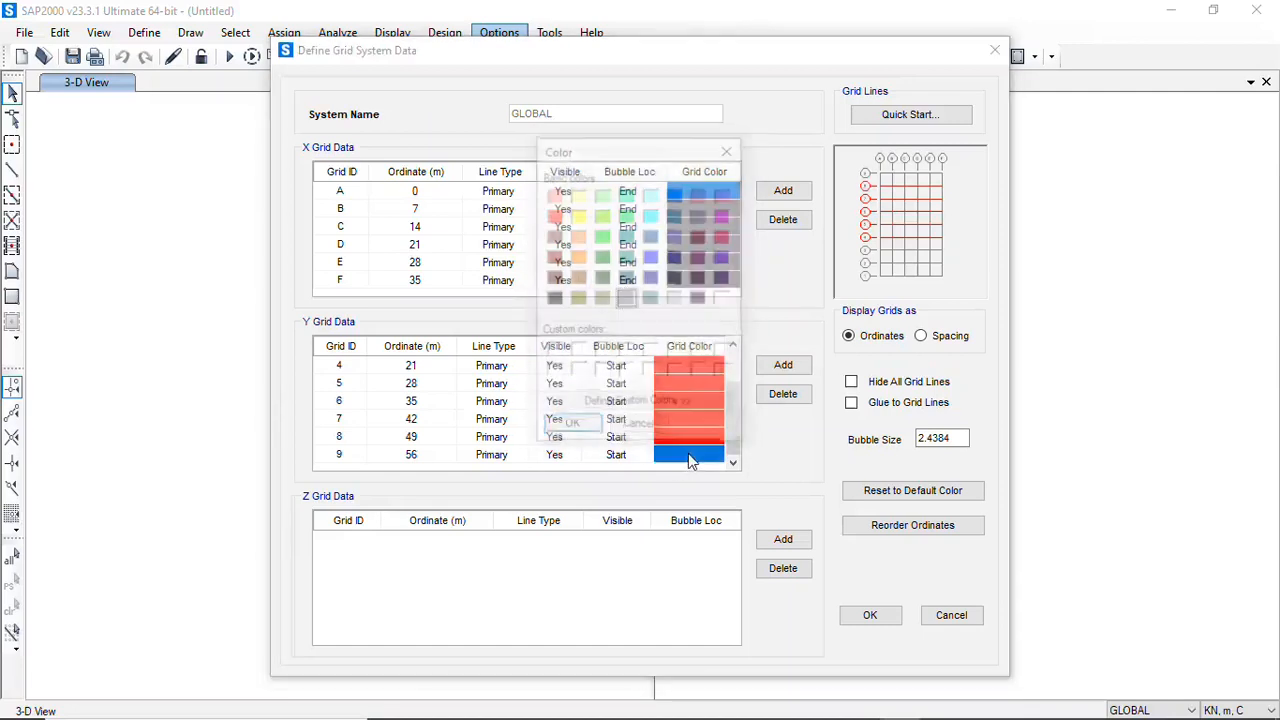
pyautogui.click(553, 215)
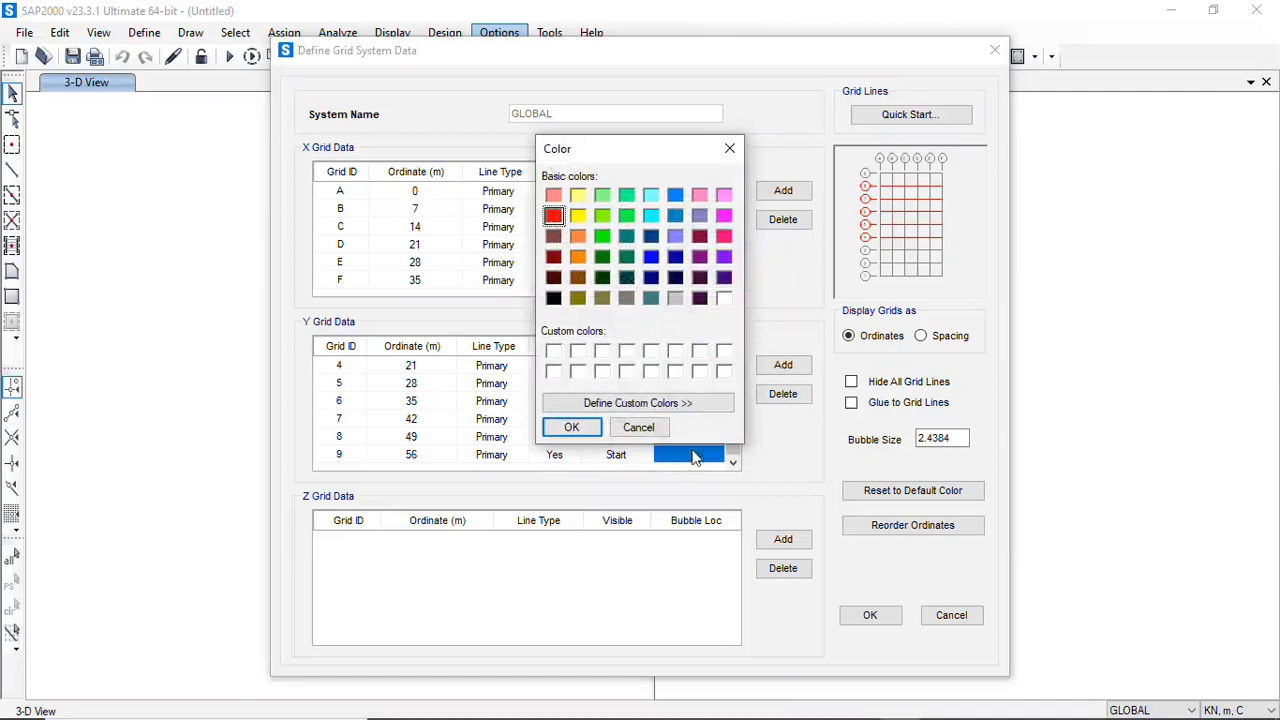
pyautogui.click(571, 427)
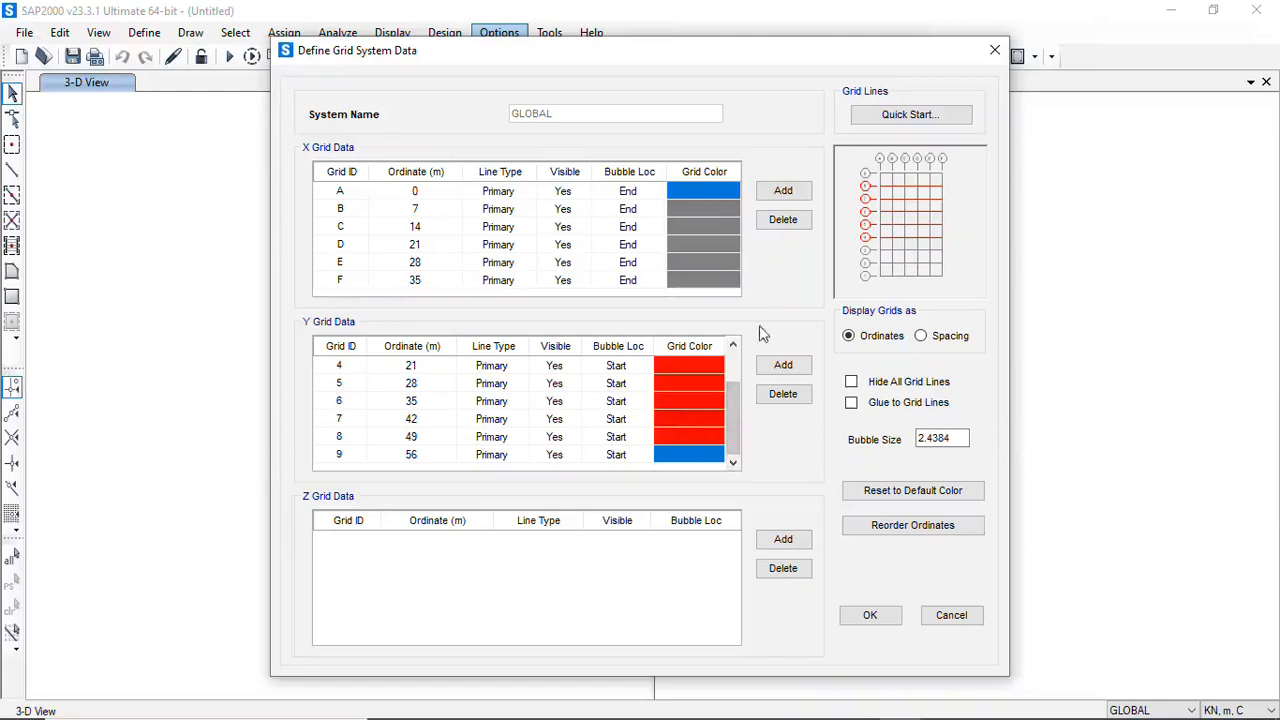
pyautogui.click(706, 440)
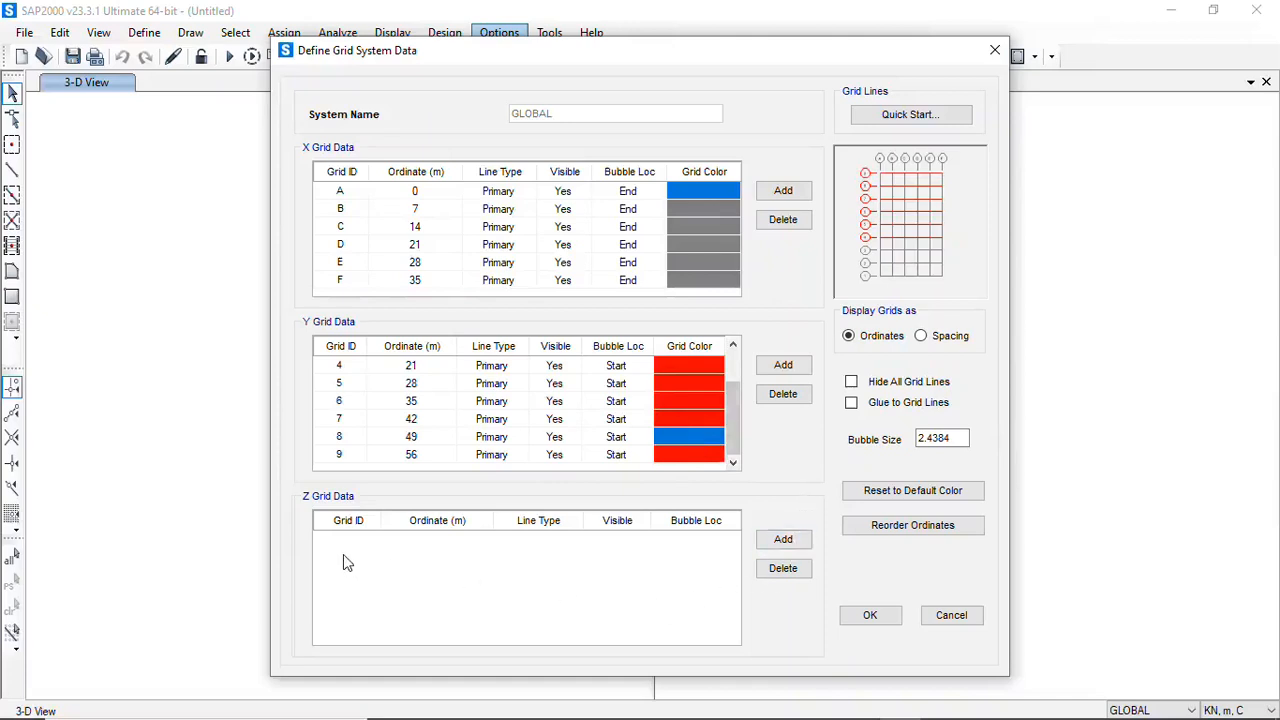
# Add a blank Z grid line and switch to AutoCAD to examine the level marks on the GJ1 frame elevation
pyautogui.click(785, 541)
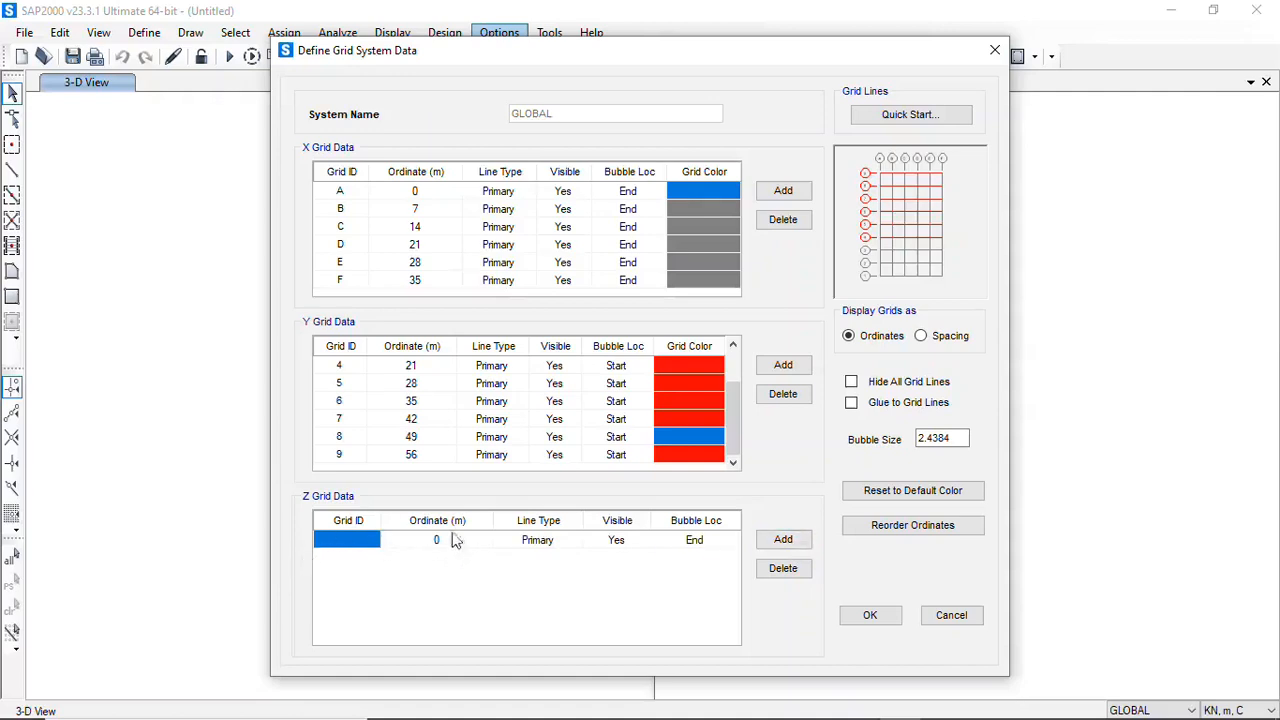
pyautogui.moveTo(740, 717)
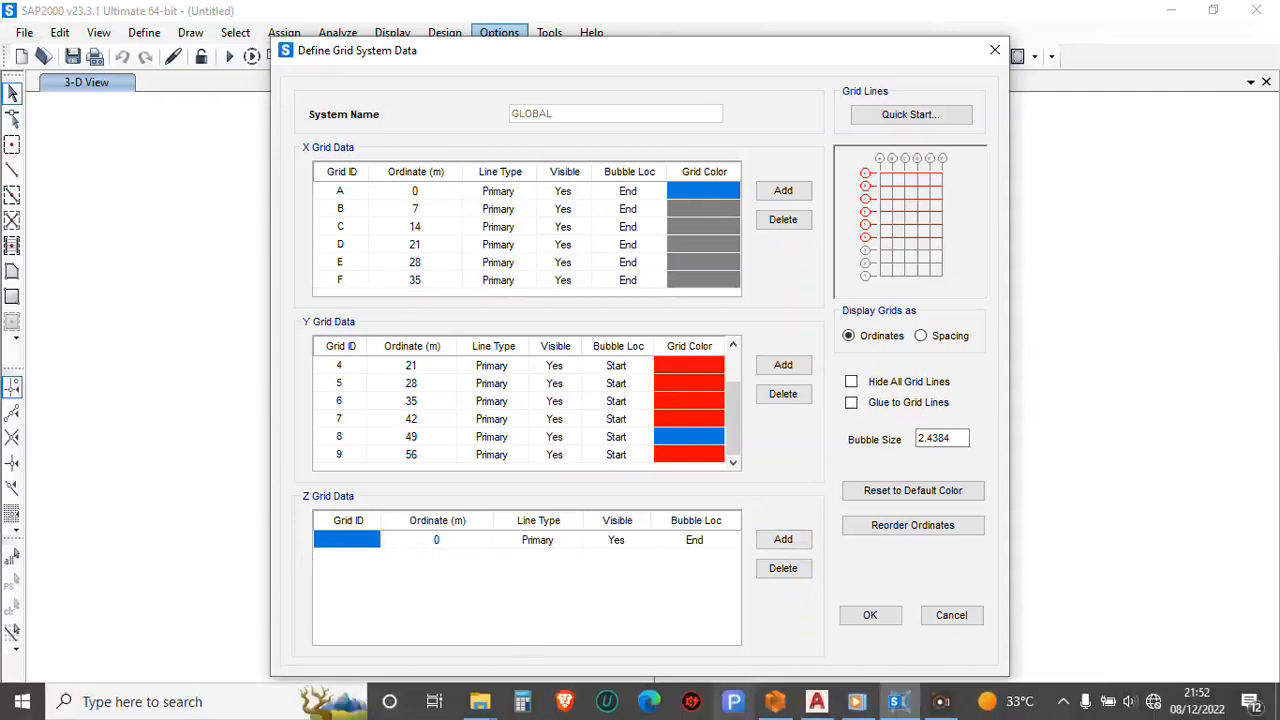
pyautogui.click(817, 701)
pyautogui.scroll(-5, 605, 362)
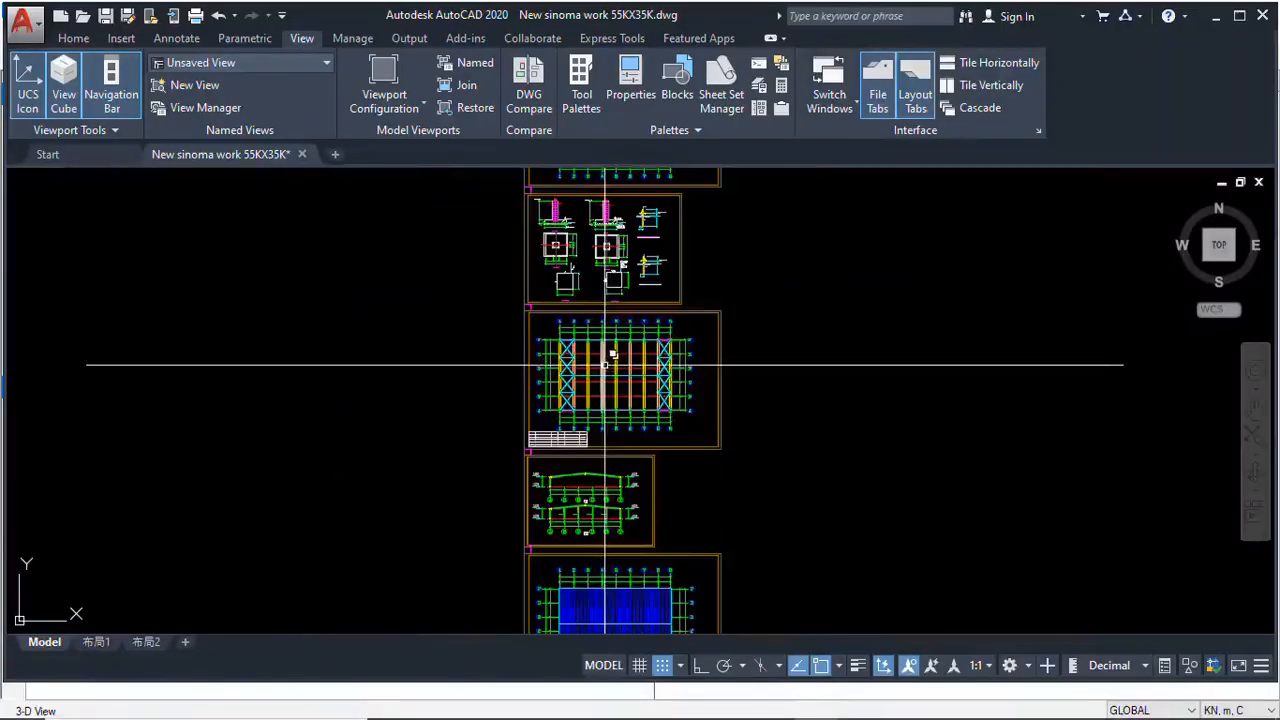
pyautogui.scroll(-5, 586, 369)
pyautogui.scroll(9, 557, 437)
pyautogui.scroll(4, 549, 384)
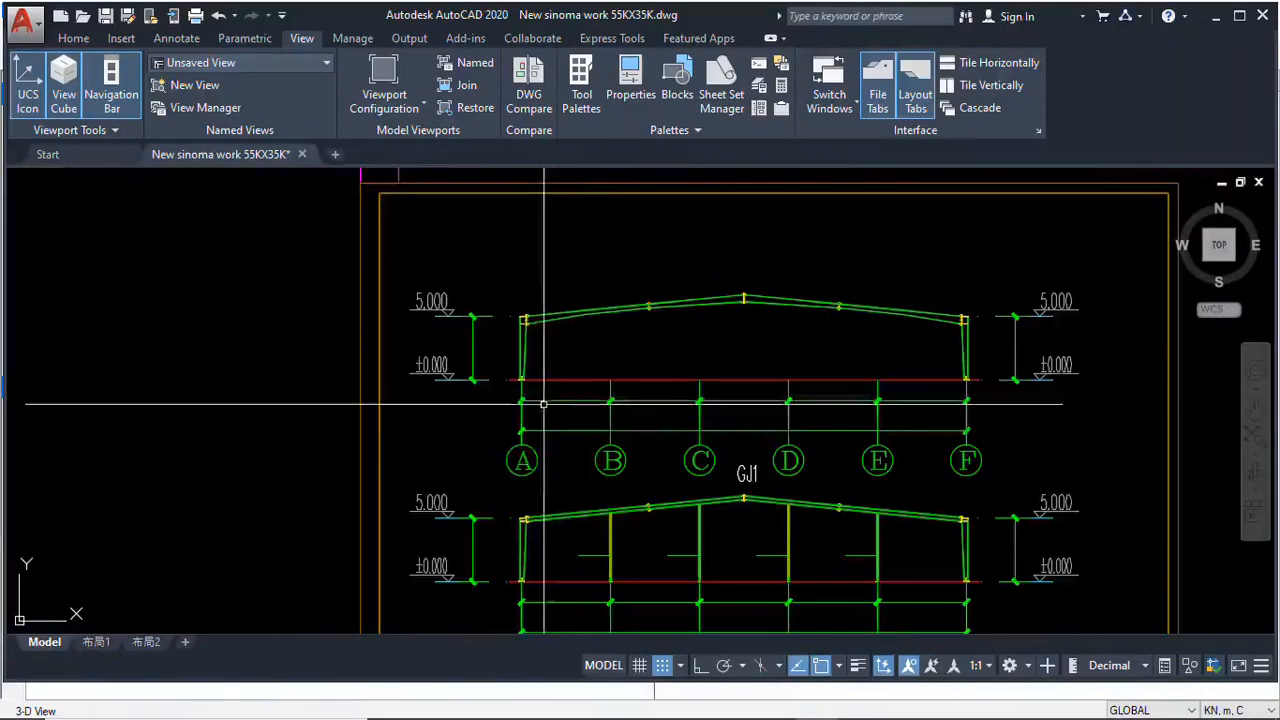
pyautogui.scroll(2, 532, 398)
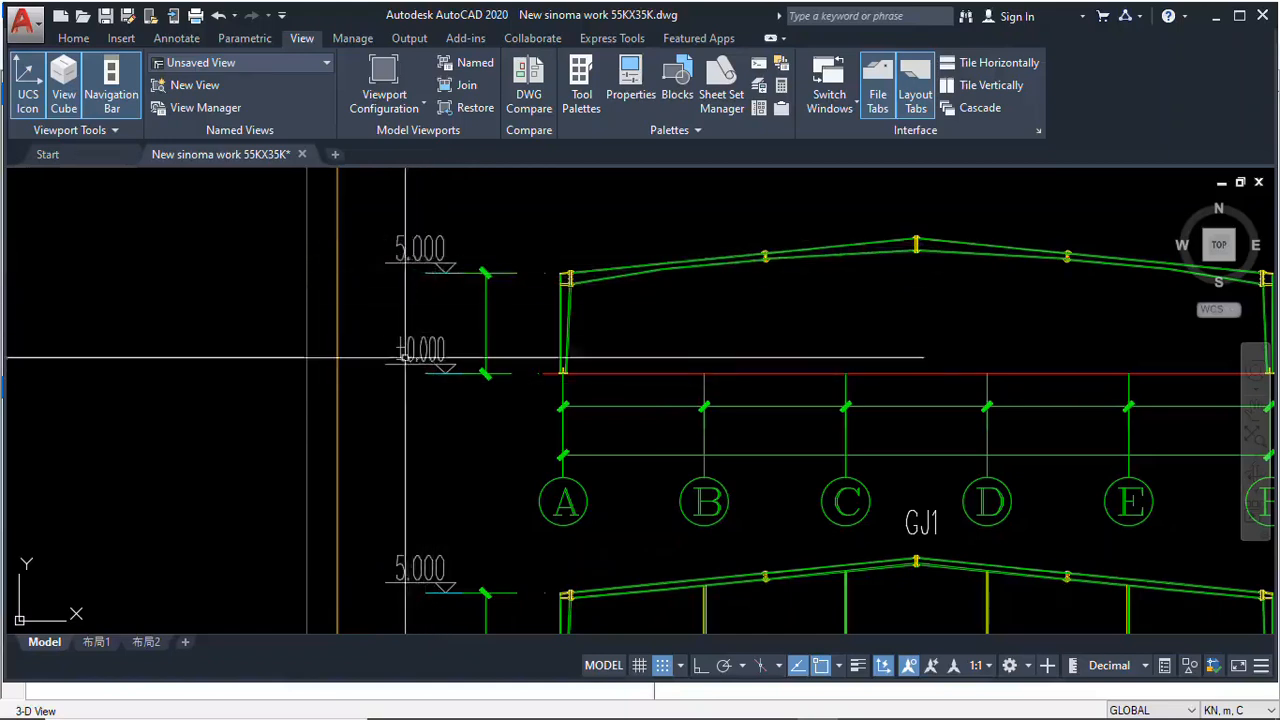
pyautogui.scroll(-2, 570, 368)
pyautogui.scroll(2, 810, 348)
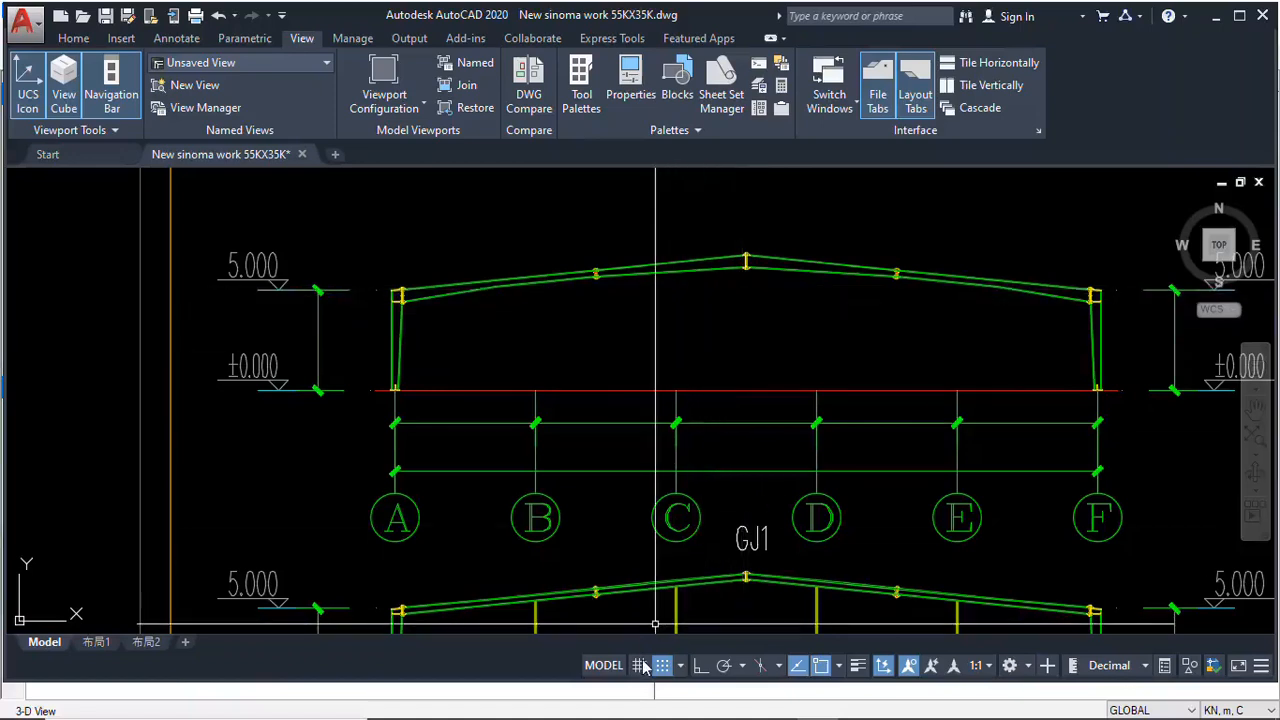
# Switch to SAP2000, add a second Z grid line and name the first one 0.00
pyautogui.click(898, 702)
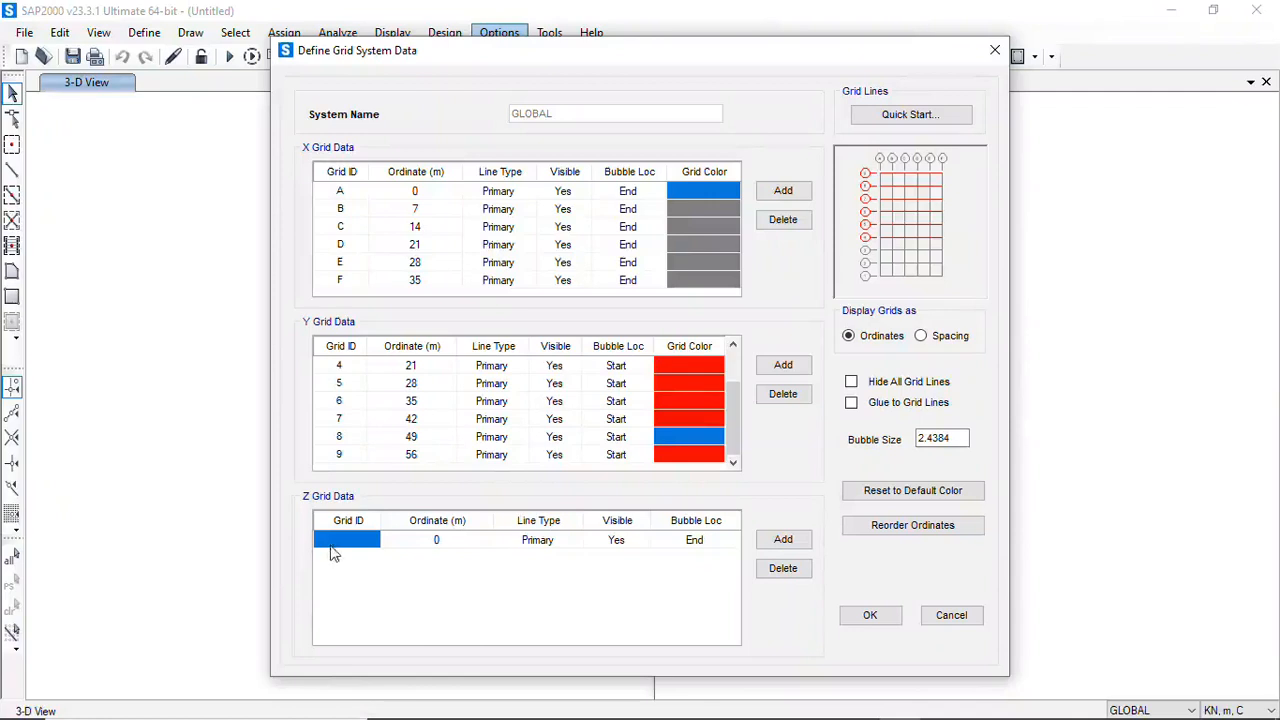
pyautogui.click(784, 540)
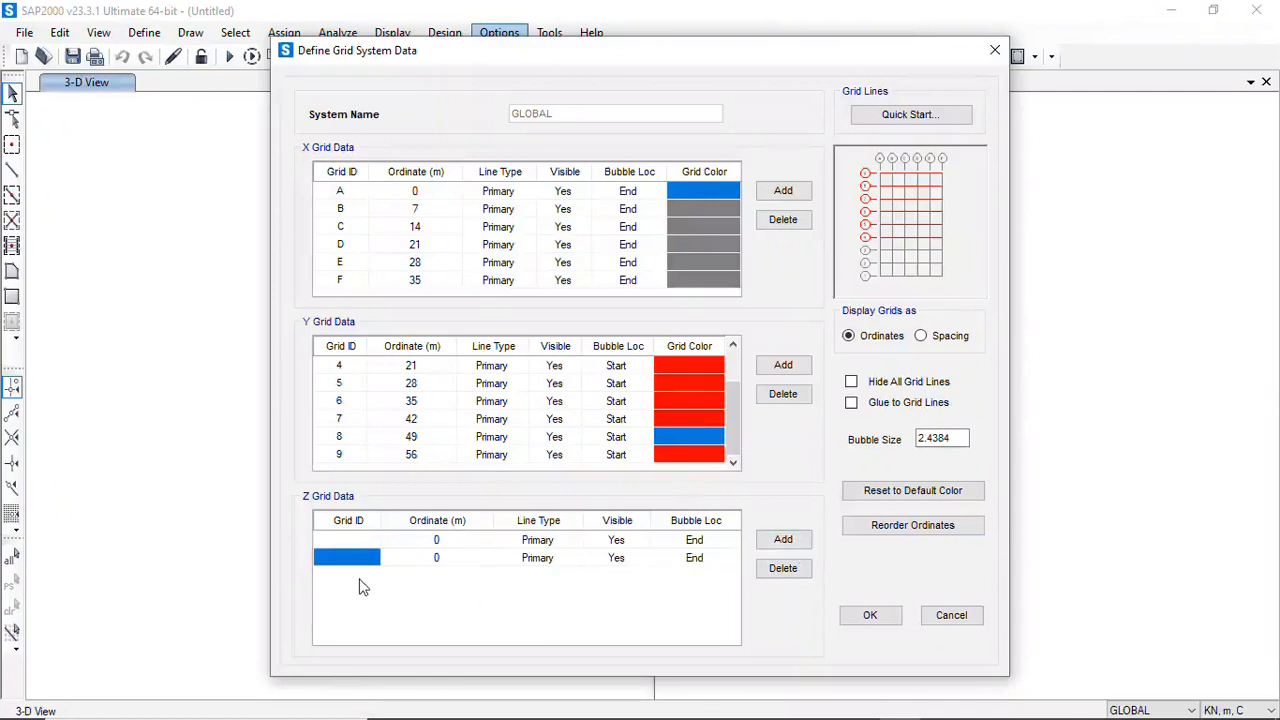
pyautogui.click(351, 558)
pyautogui.click(350, 545)
pyautogui.click(351, 545)
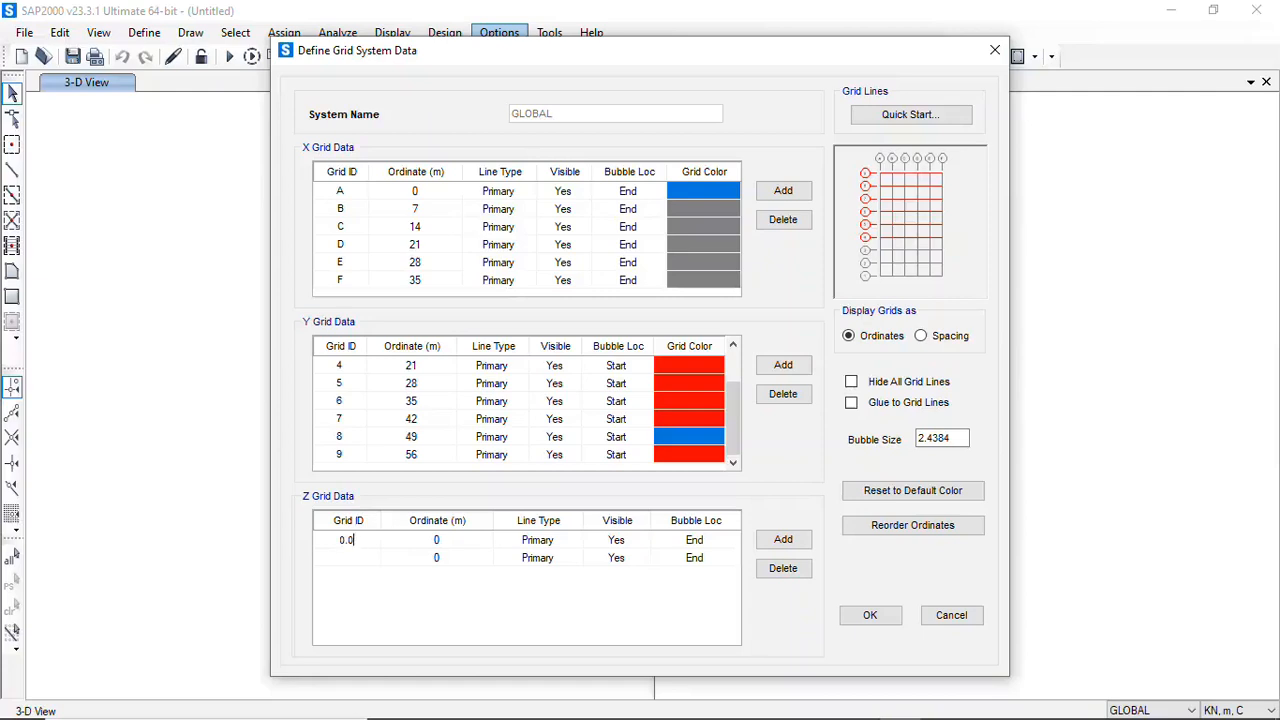
pyautogui.write('0.00')
# Name the second Z grid line +5.0 and set its ordinate to 5 m, keeping only two Z grid lines
pyautogui.click(781, 539)
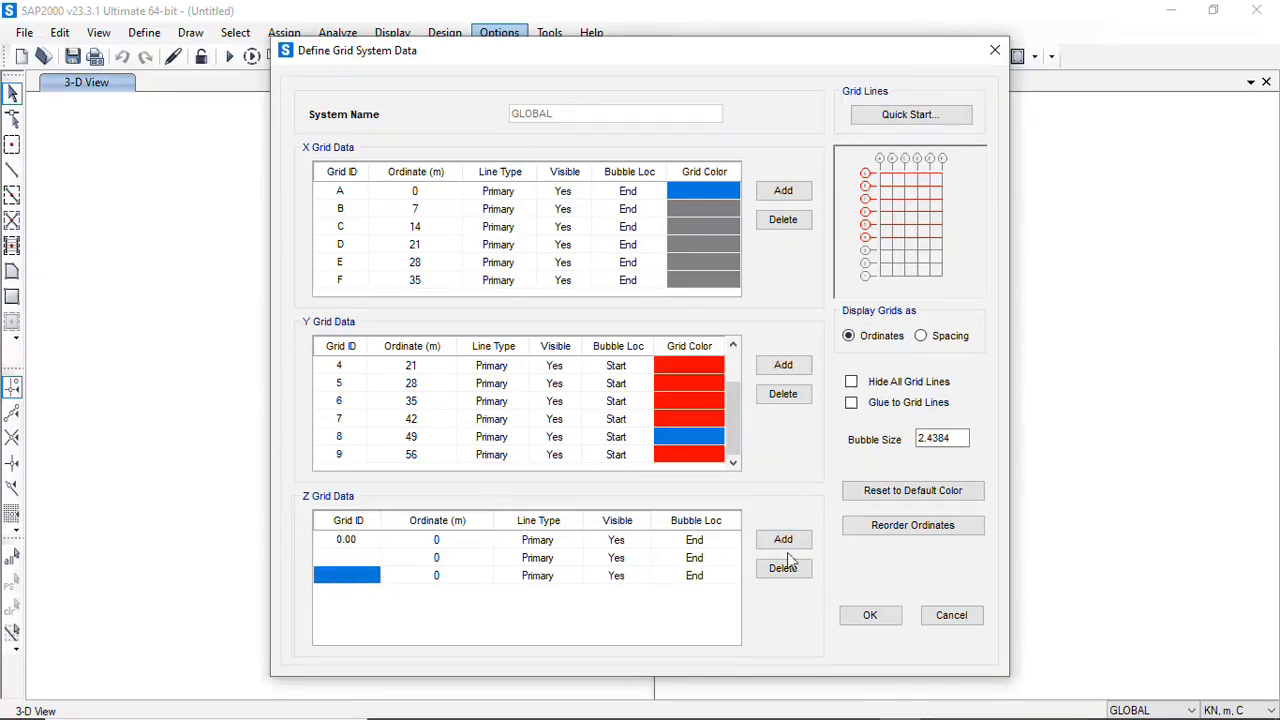
pyautogui.click(788, 570)
pyautogui.click(343, 557)
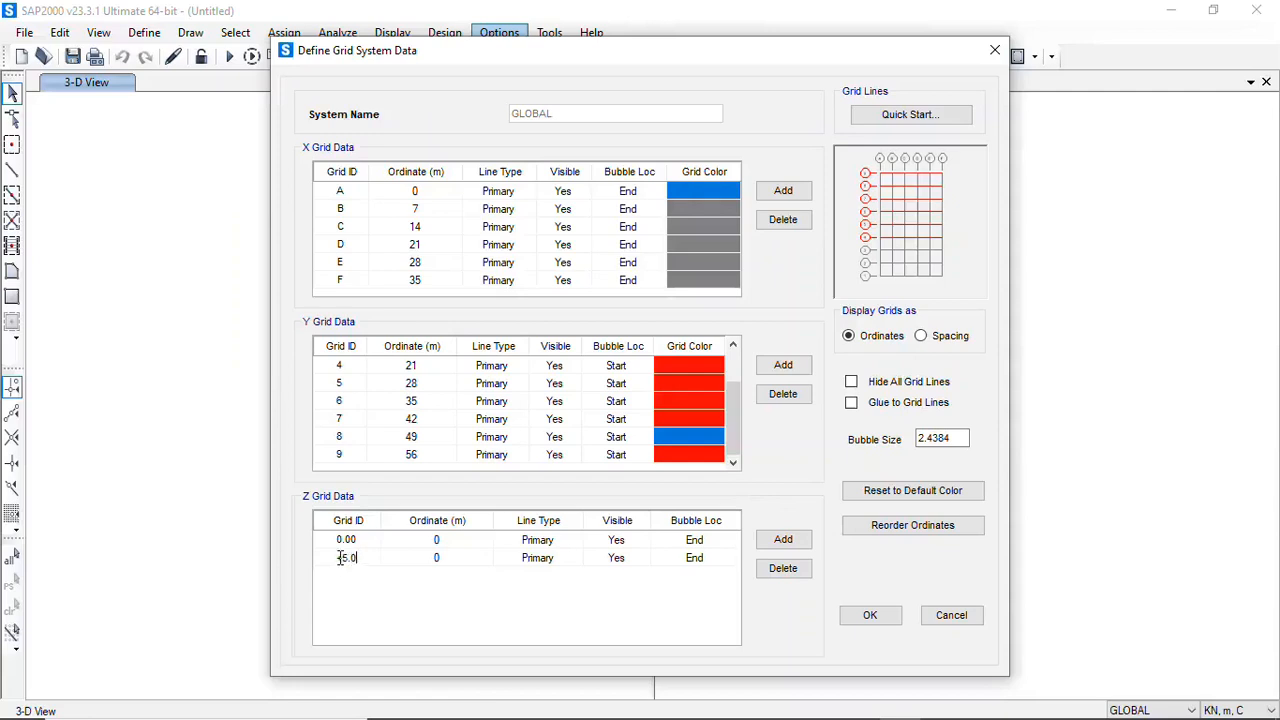
pyautogui.click(440, 558)
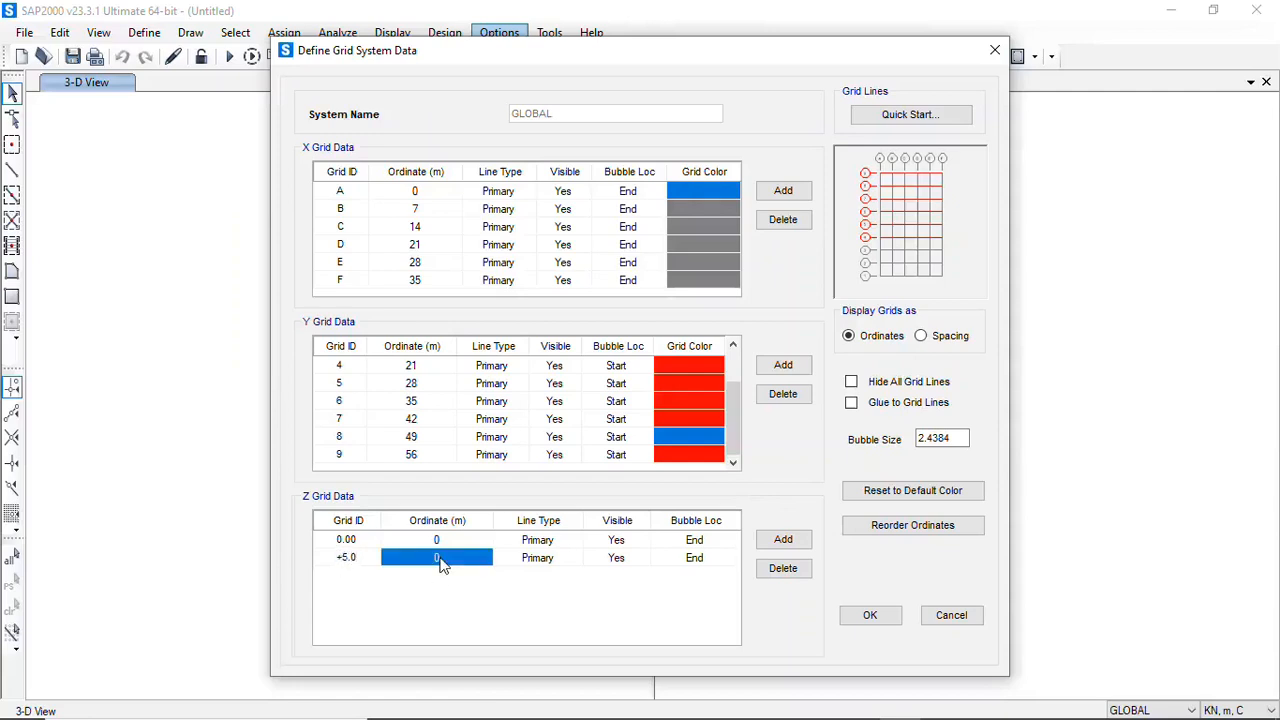
pyautogui.write('5')
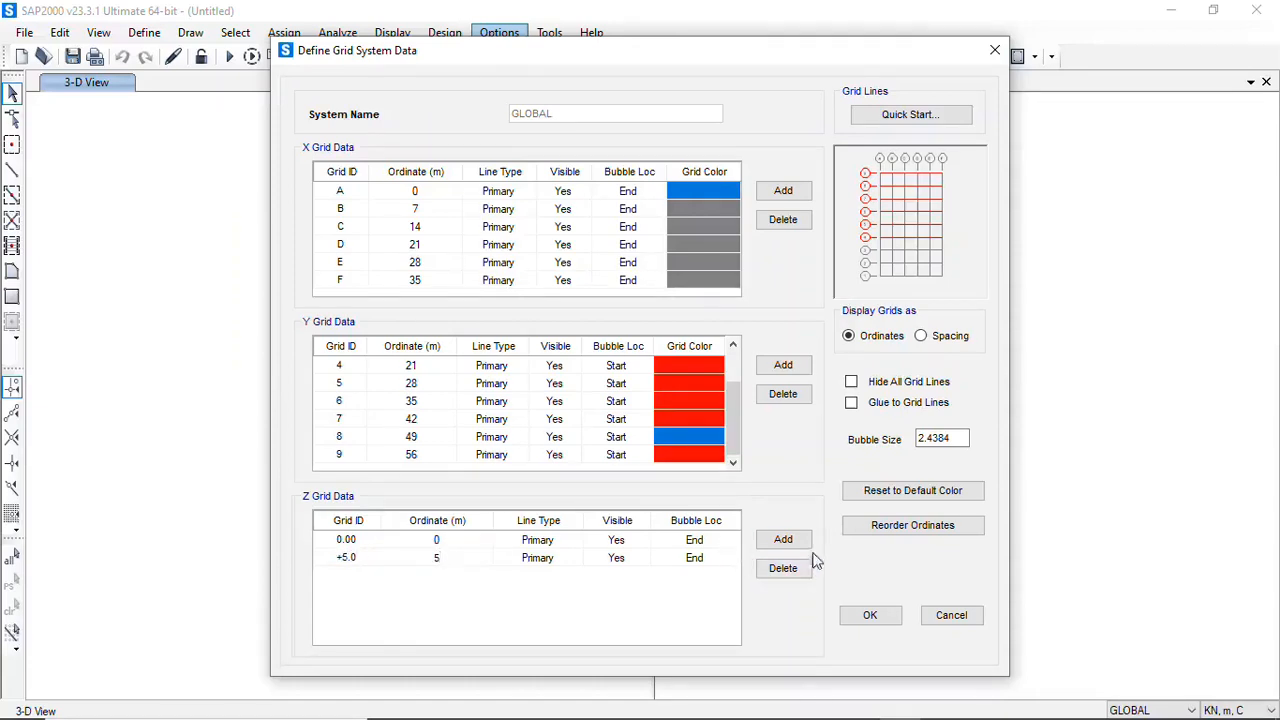
# Add a third Z grid line named +7.0 with an ordinate of 7 m
pyautogui.click(784, 541)
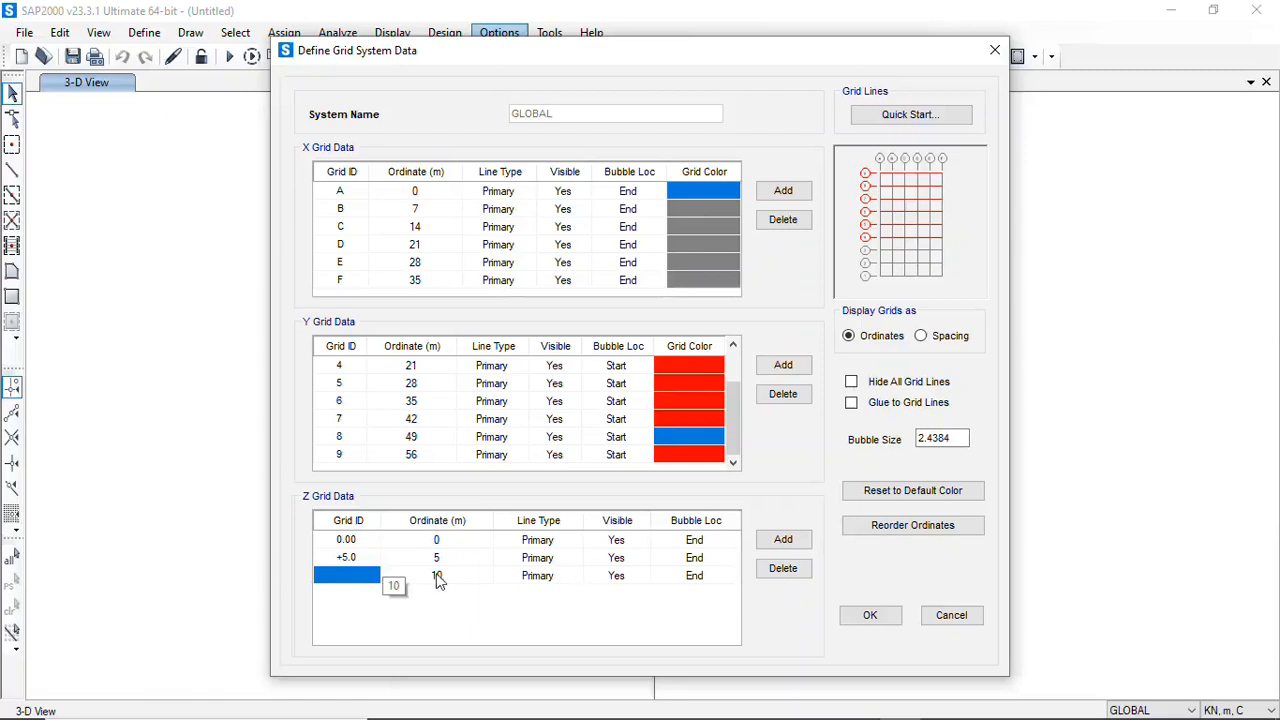
pyautogui.click(360, 574)
pyautogui.click(443, 580)
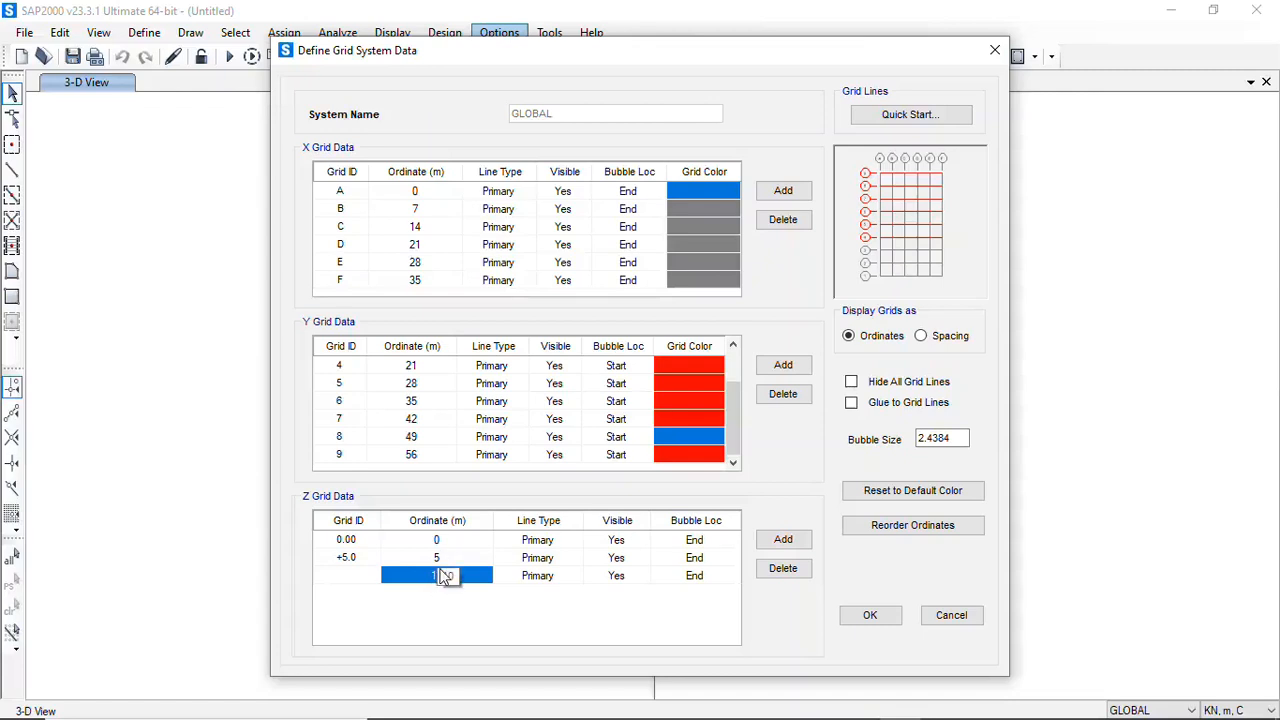
pyautogui.write('7')
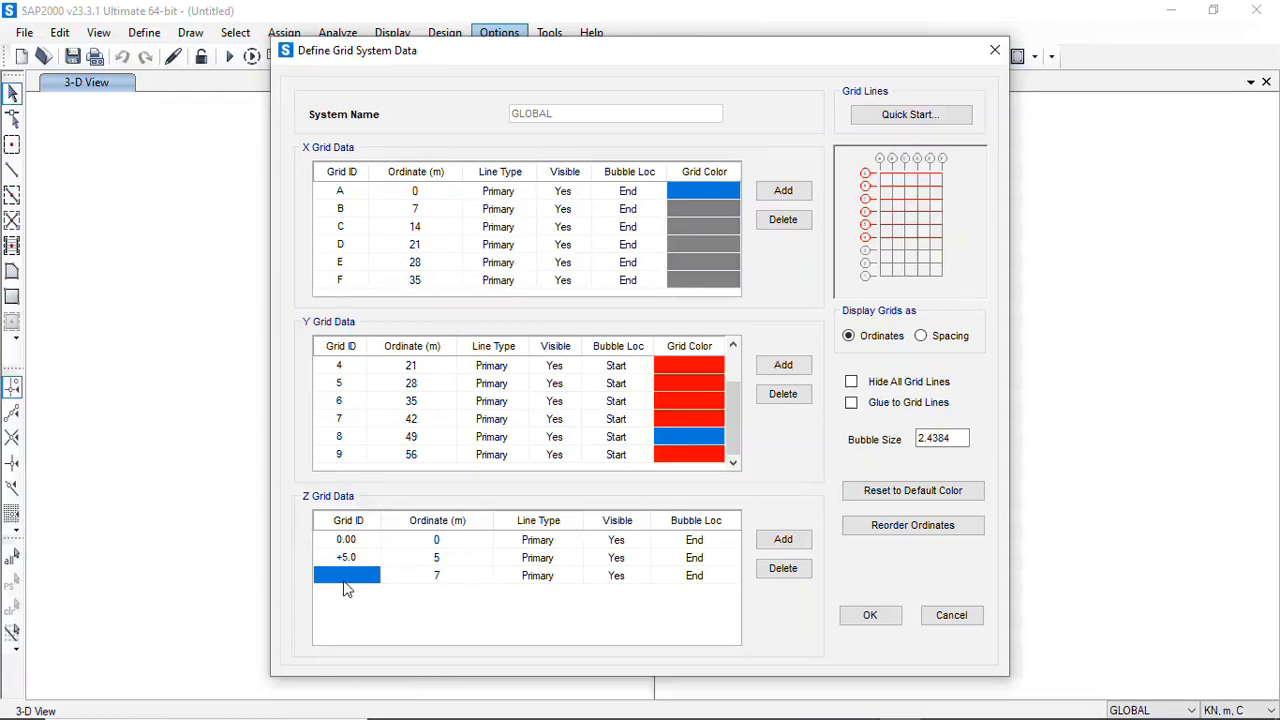
pyautogui.click(345, 579)
pyautogui.write('+7.0')
# Set the grid color of Y grid lines 3, 2 and 1 to red and check the color of all Y rows
pyautogui.scroll(1, 729, 420)
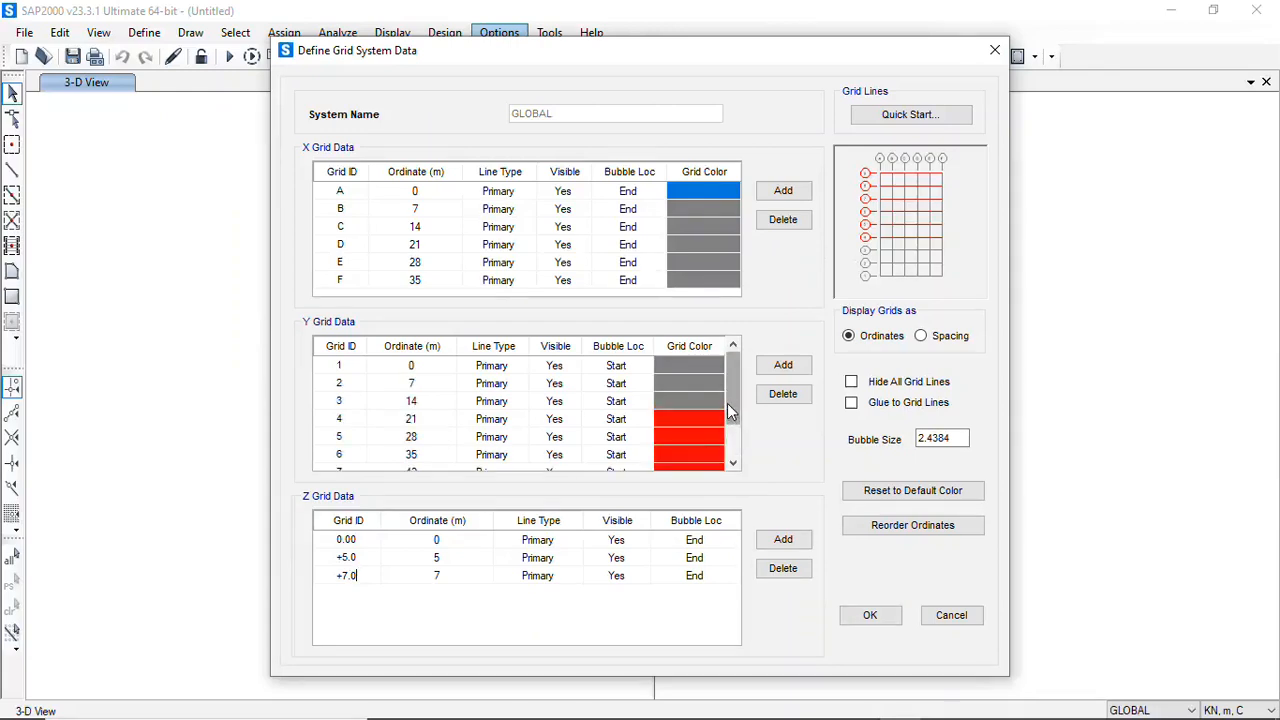
pyautogui.click(705, 408)
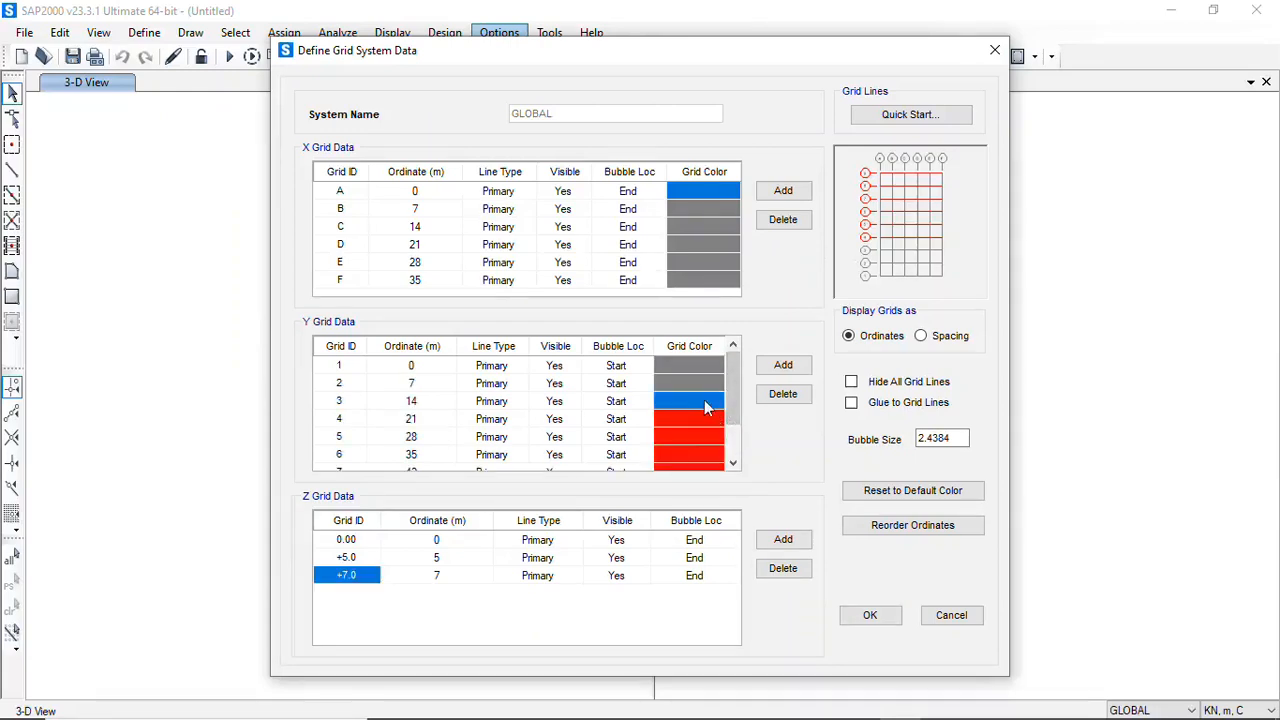
pyautogui.click(704, 400)
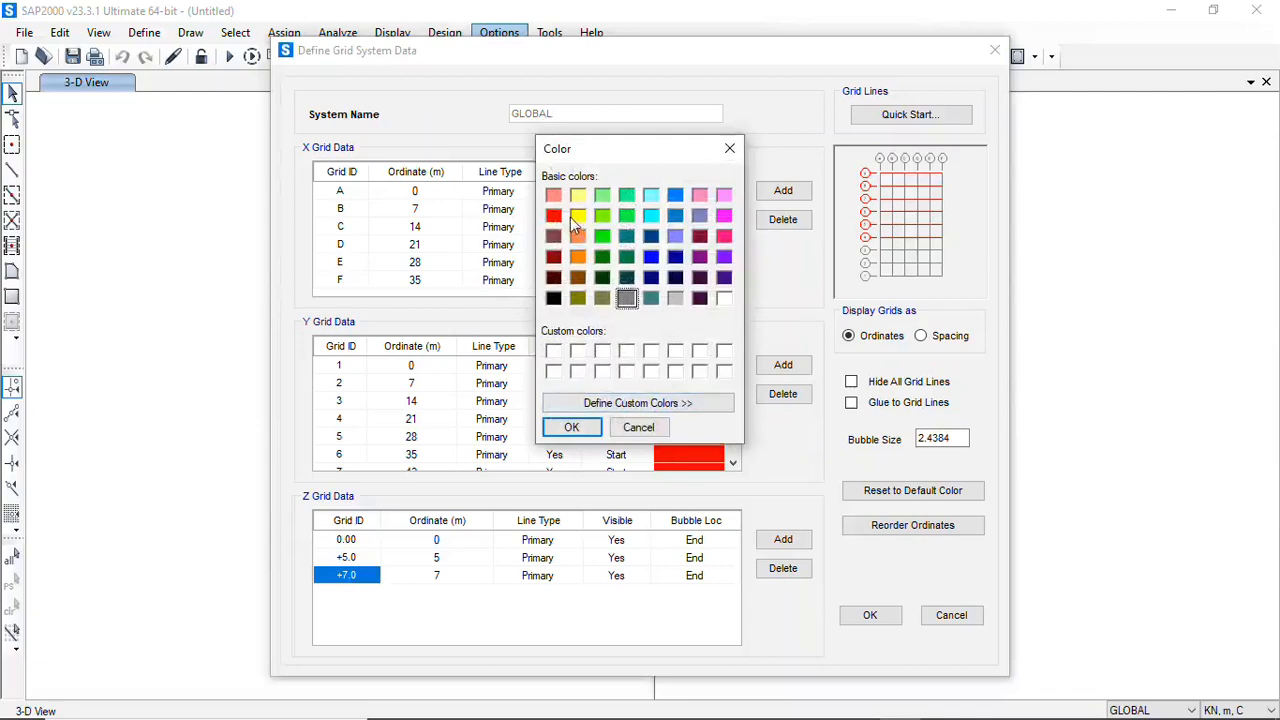
pyautogui.click(556, 216)
pyautogui.click(571, 427)
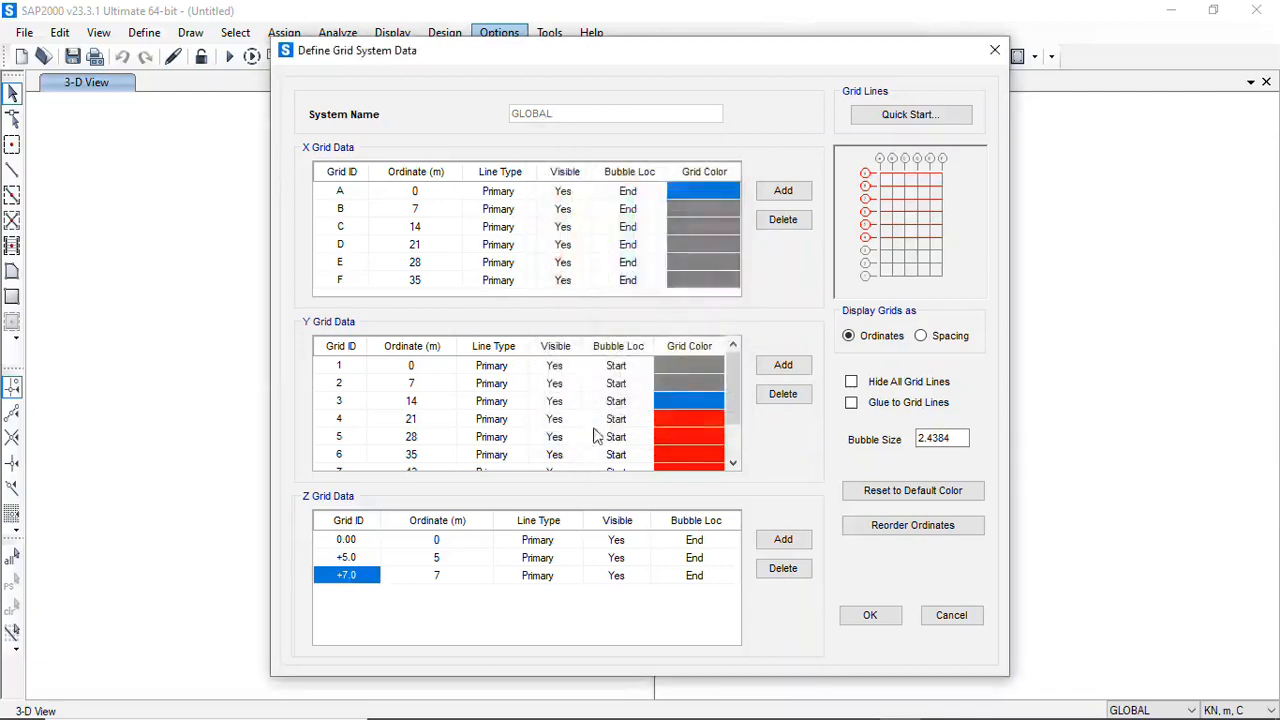
pyautogui.doubleClick(678, 385)
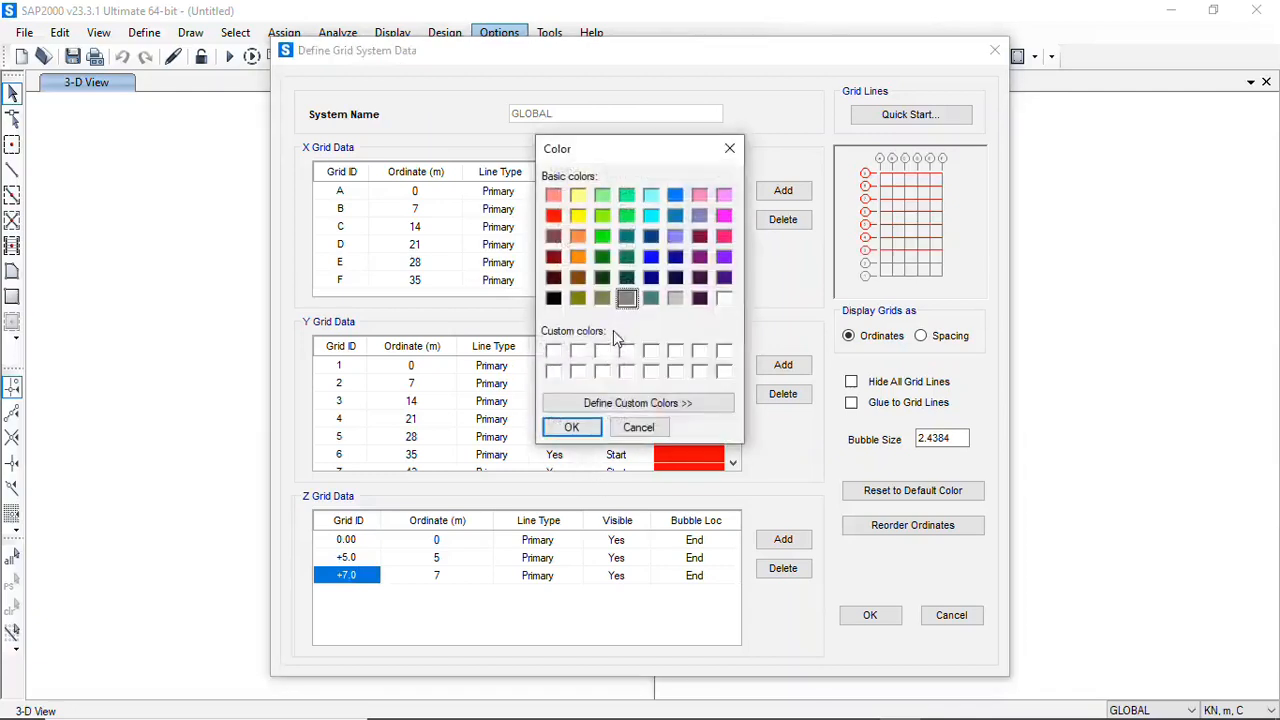
pyautogui.click(553, 216)
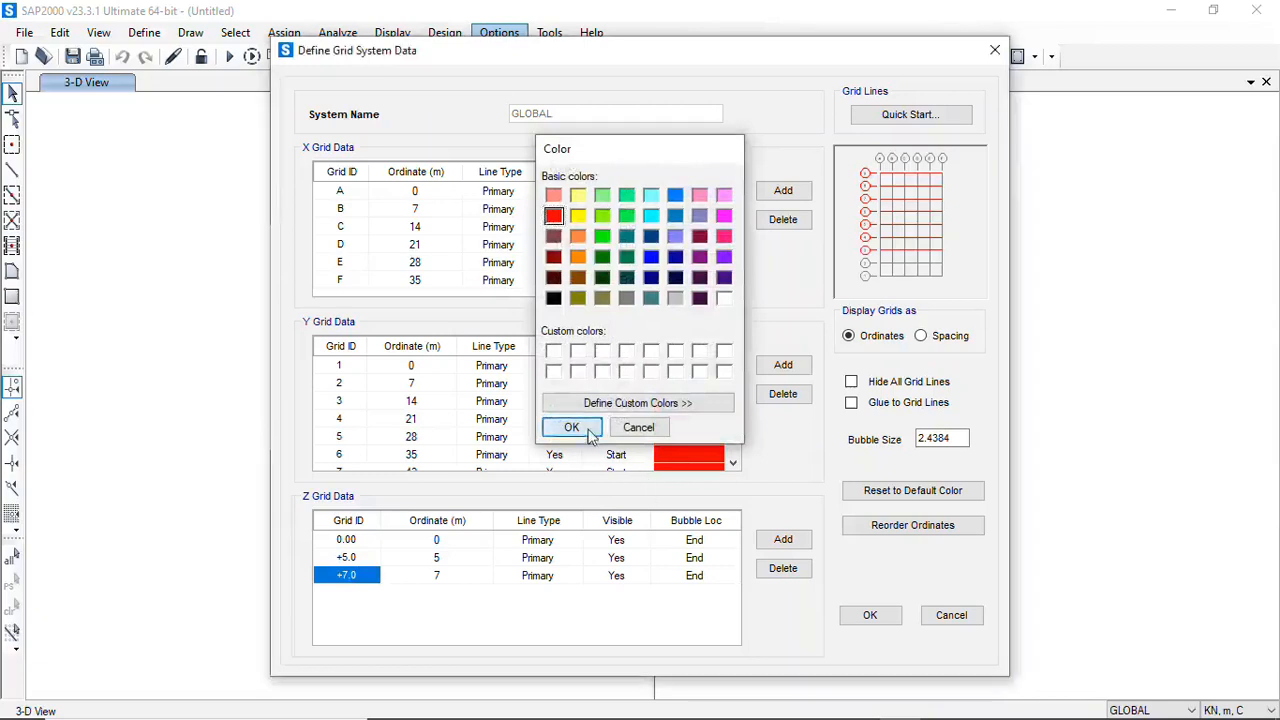
pyautogui.click(571, 427)
pyautogui.doubleClick(688, 365)
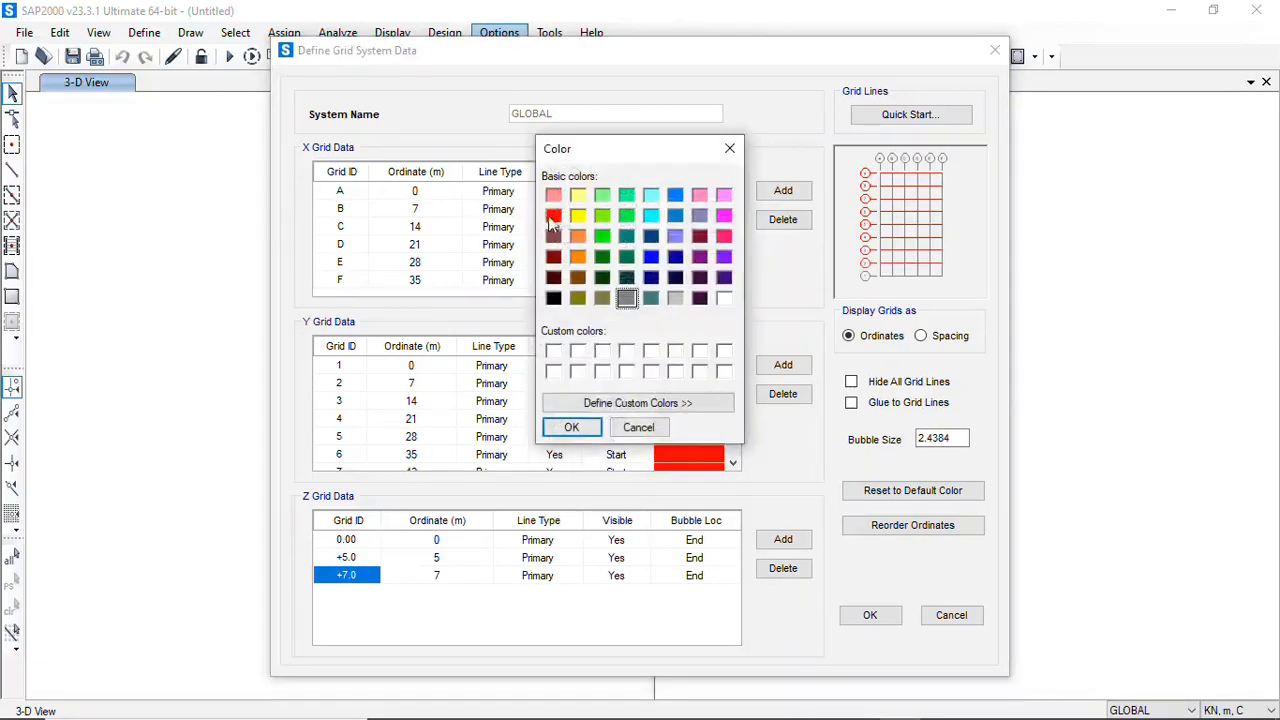
pyautogui.click(553, 217)
pyautogui.click(586, 431)
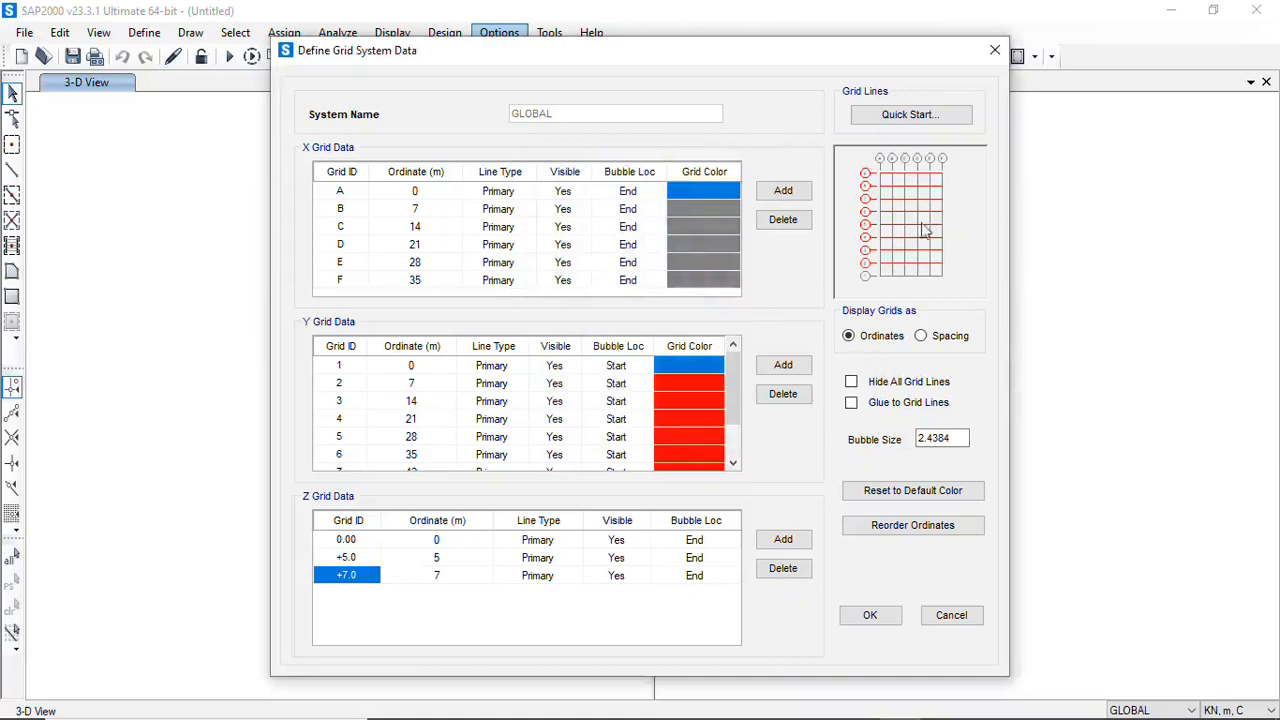
pyautogui.moveTo(731, 392); pyautogui.dragTo(740, 495)
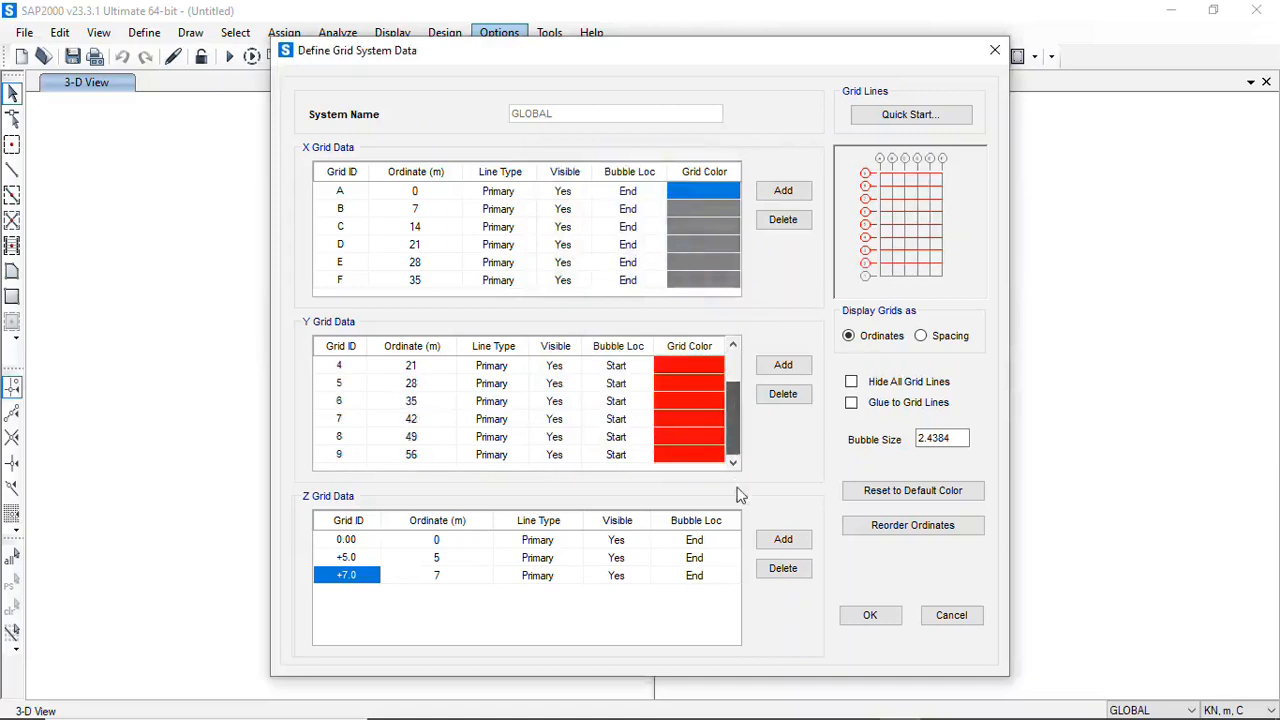
pyautogui.moveTo(742, 437); pyautogui.dragTo(740, 372)
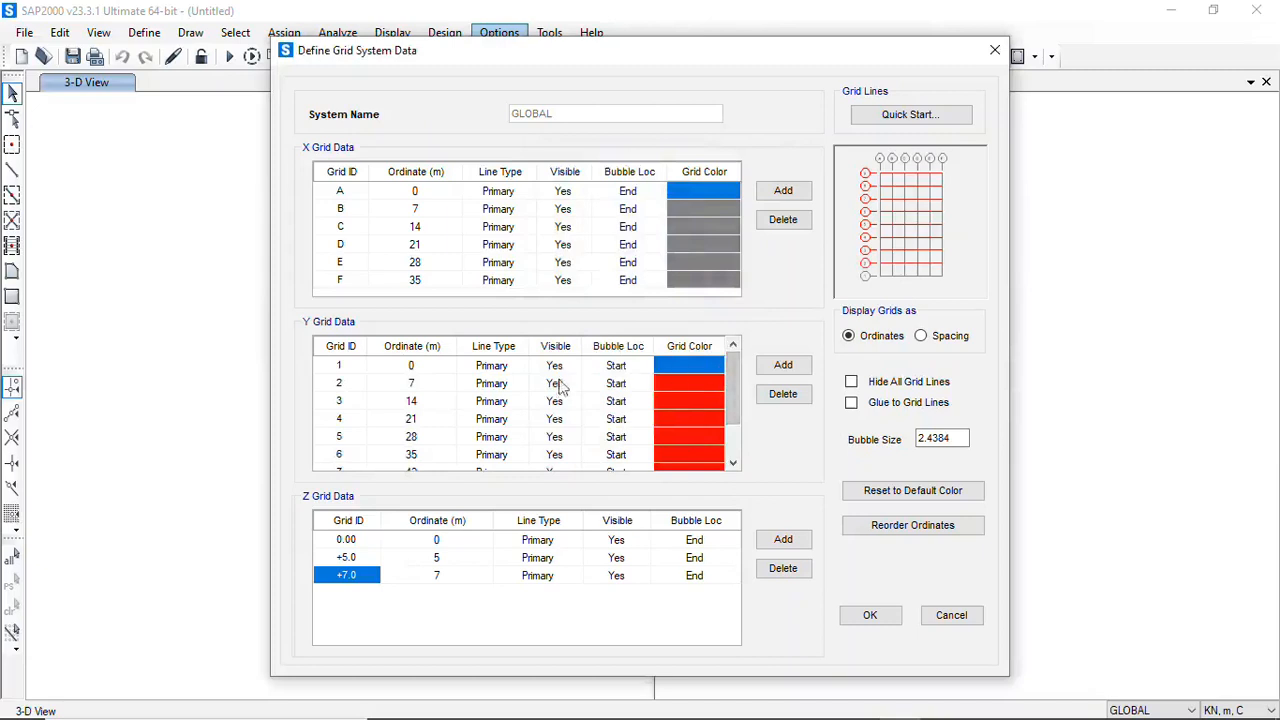
pyautogui.click(680, 437)
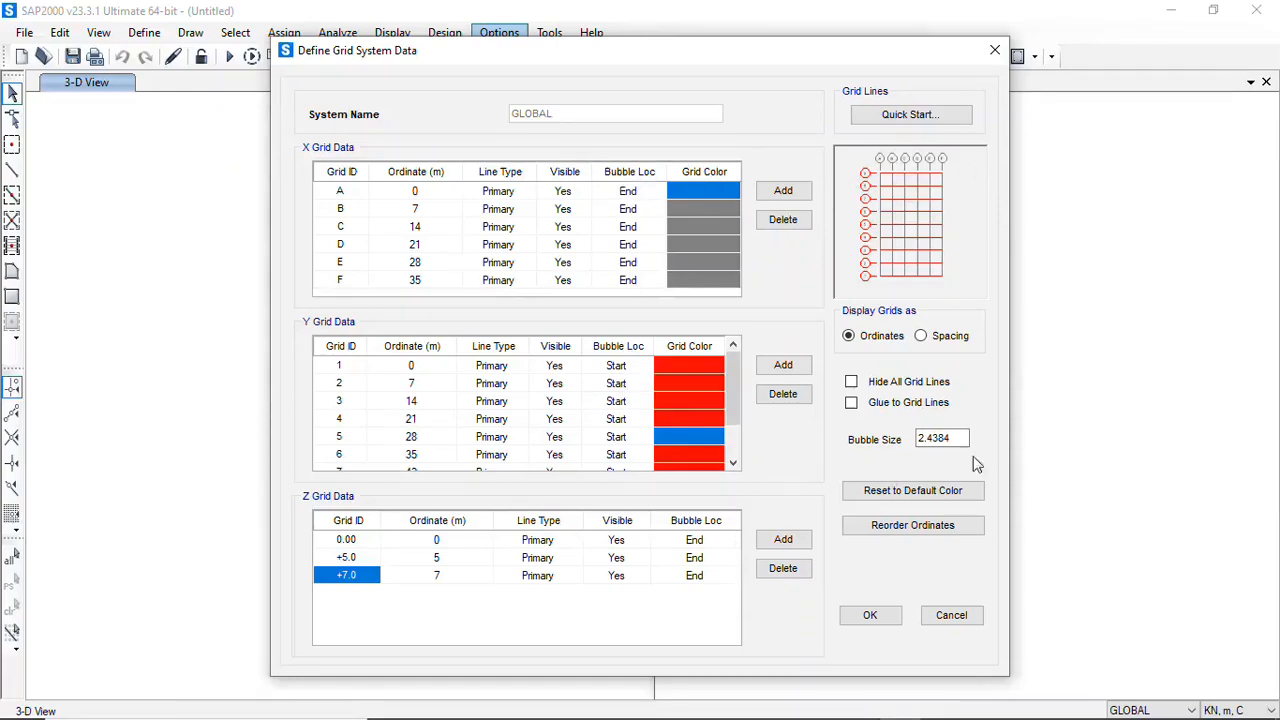
# Accept the grid system data with the default bubble size and apply the grid to the model
pyautogui.doubleClick(955, 438)
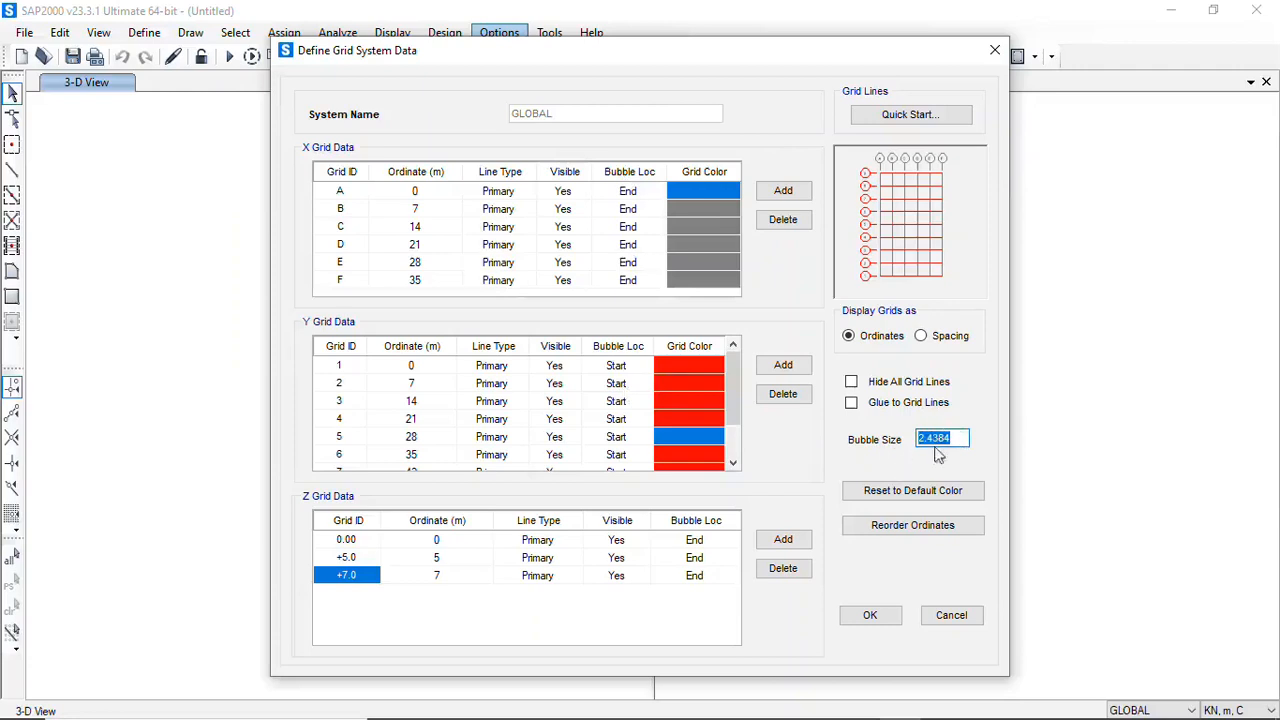
pyautogui.click(885, 628)
pyautogui.click(684, 459)
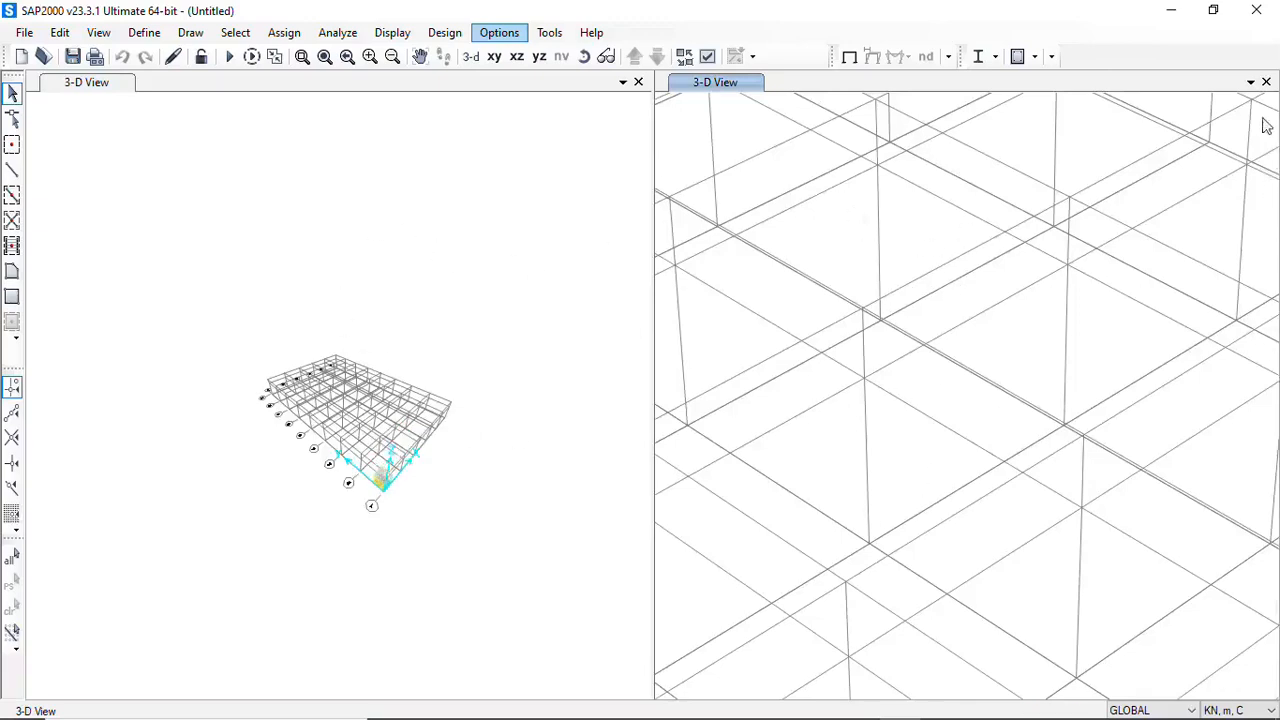
# Close the second 3-D view window so that a single 3-D view fills the workspace
pyautogui.click(1250, 83)
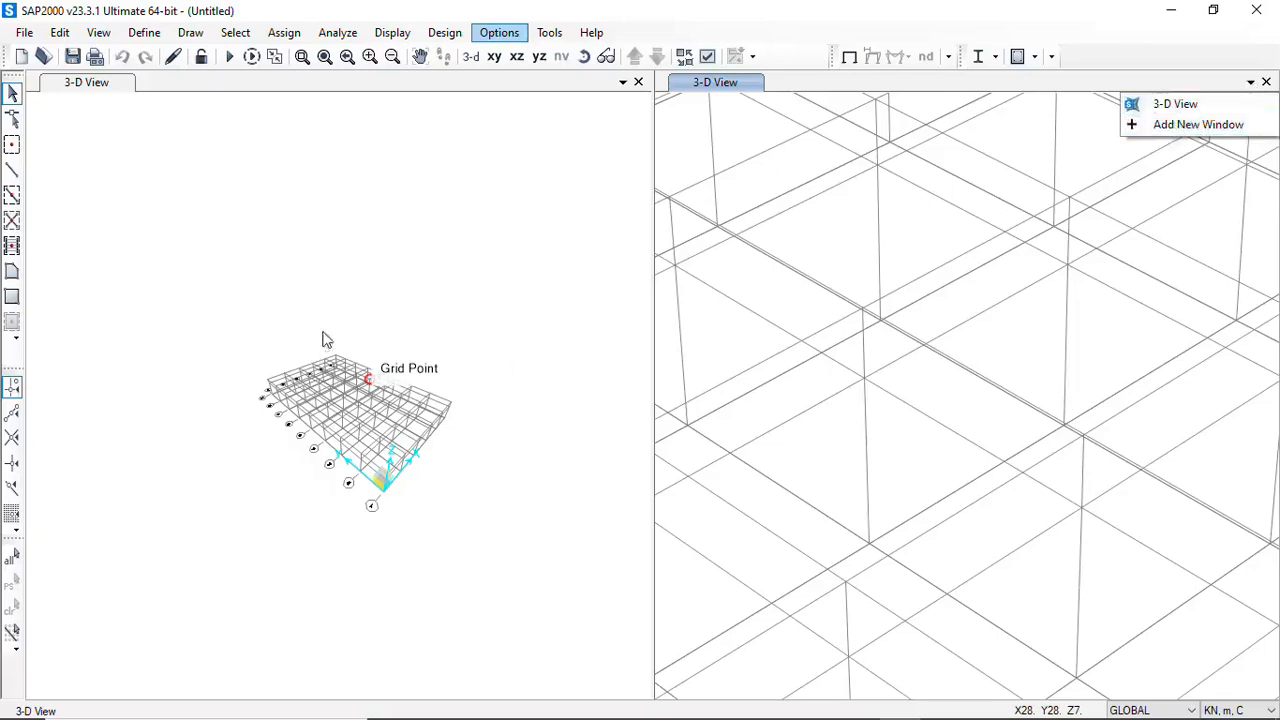
pyautogui.click(440, 255)
pyautogui.click(1266, 82)
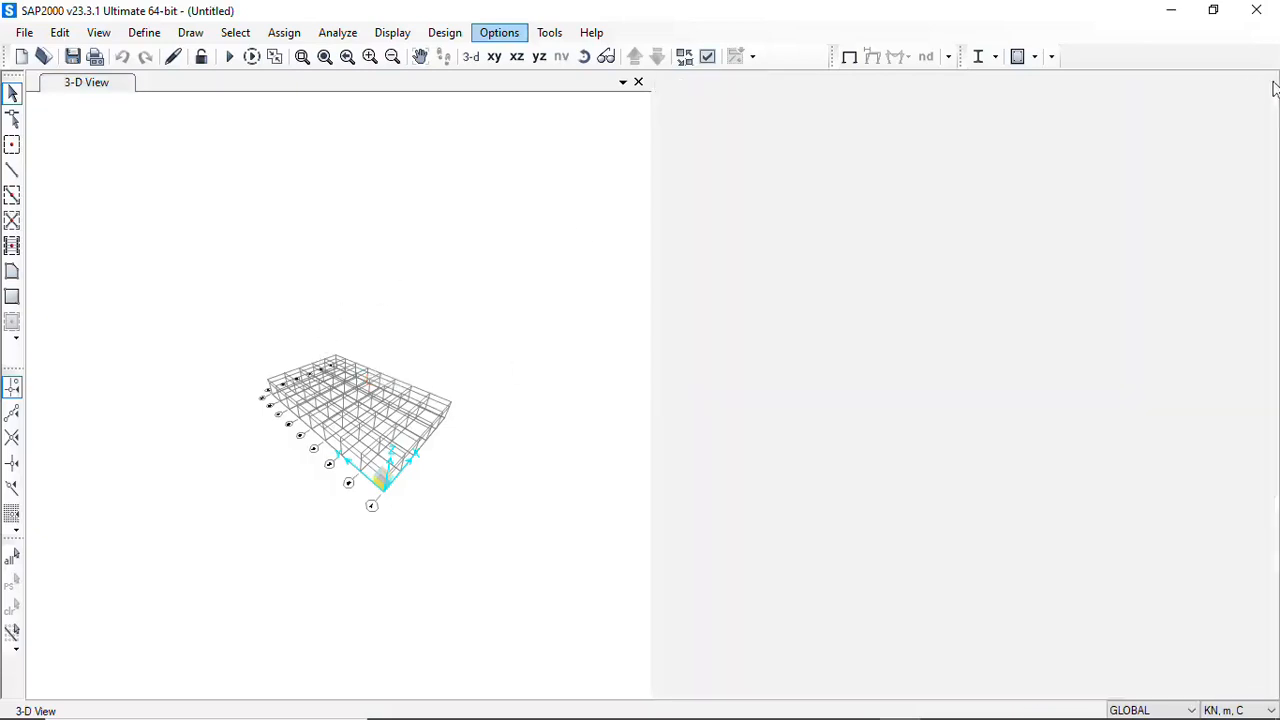
pyautogui.click(606, 290)
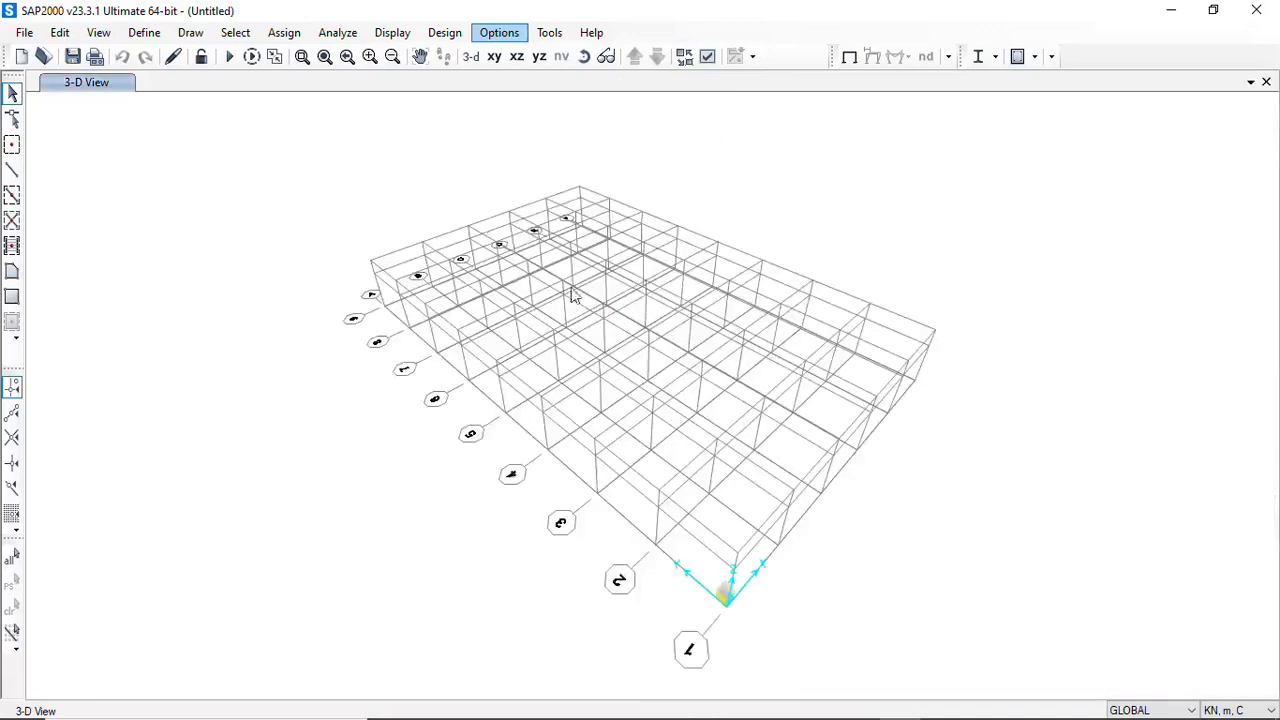
# Rotate the remaining 3-D view of the grid and add a new view window beside it
pyautogui.click(584, 60)
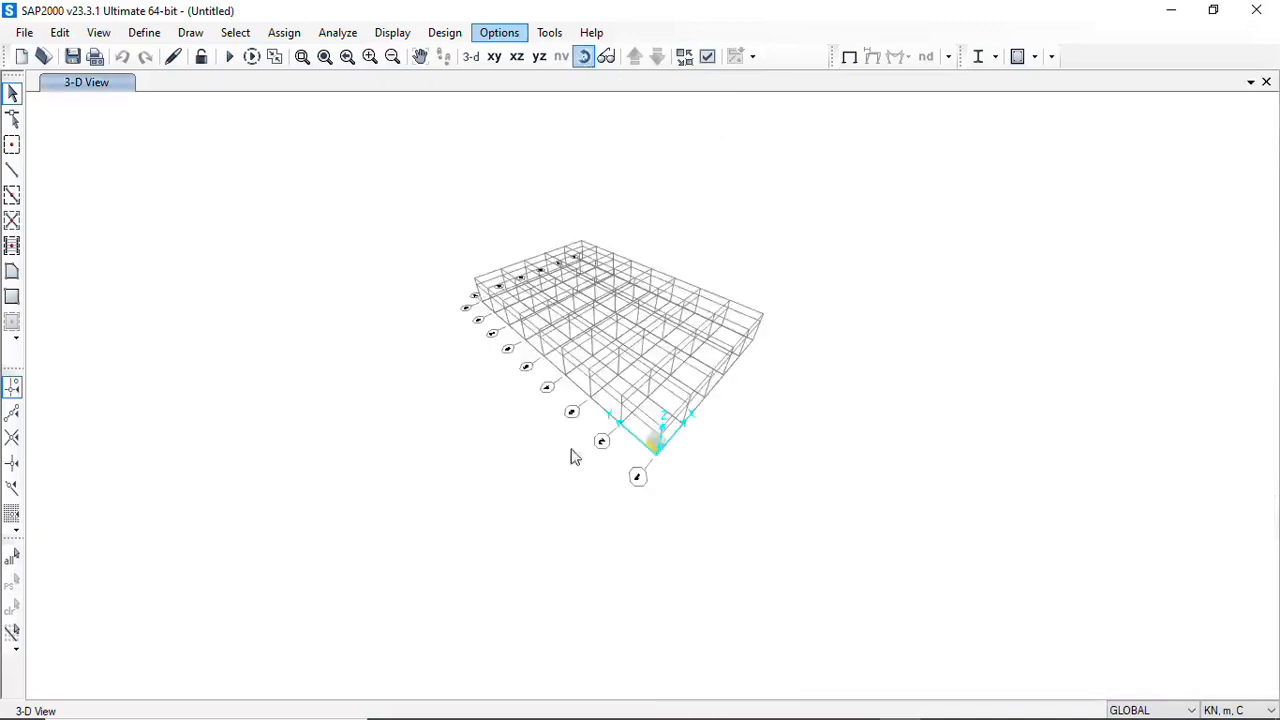
pyautogui.moveTo(571, 451); pyautogui.dragTo(688, 426)
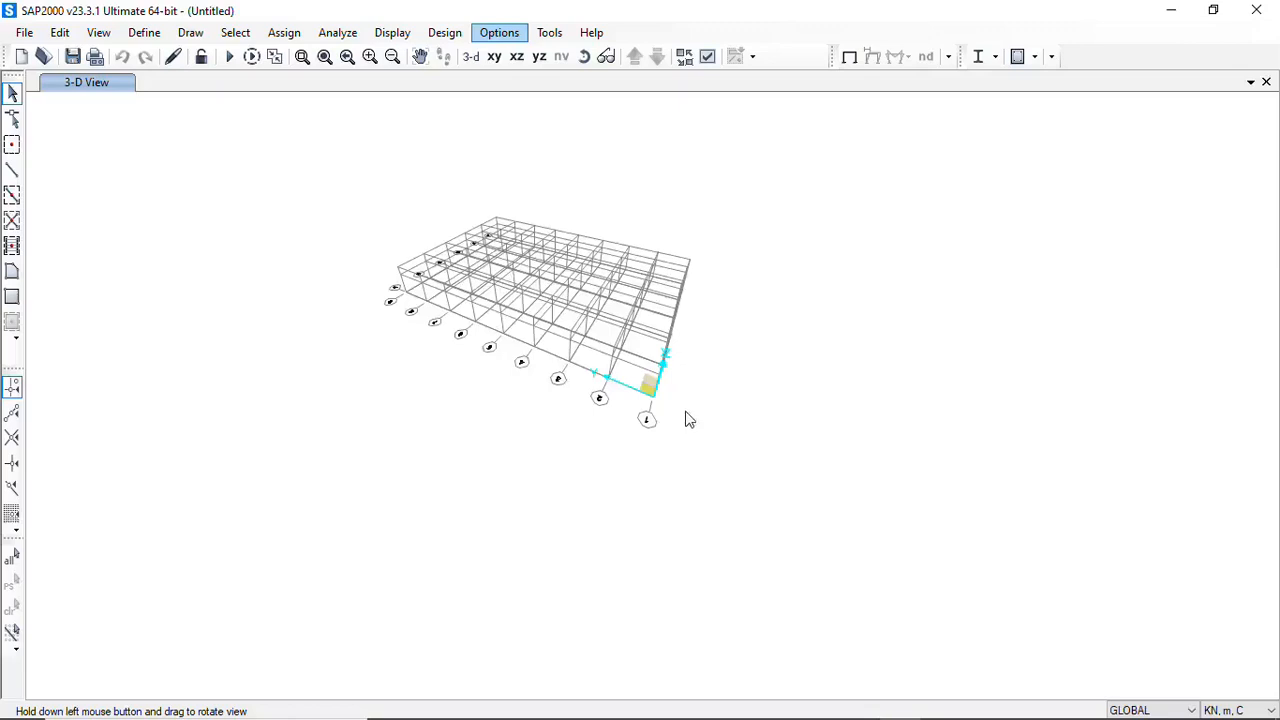
pyautogui.click(1251, 84)
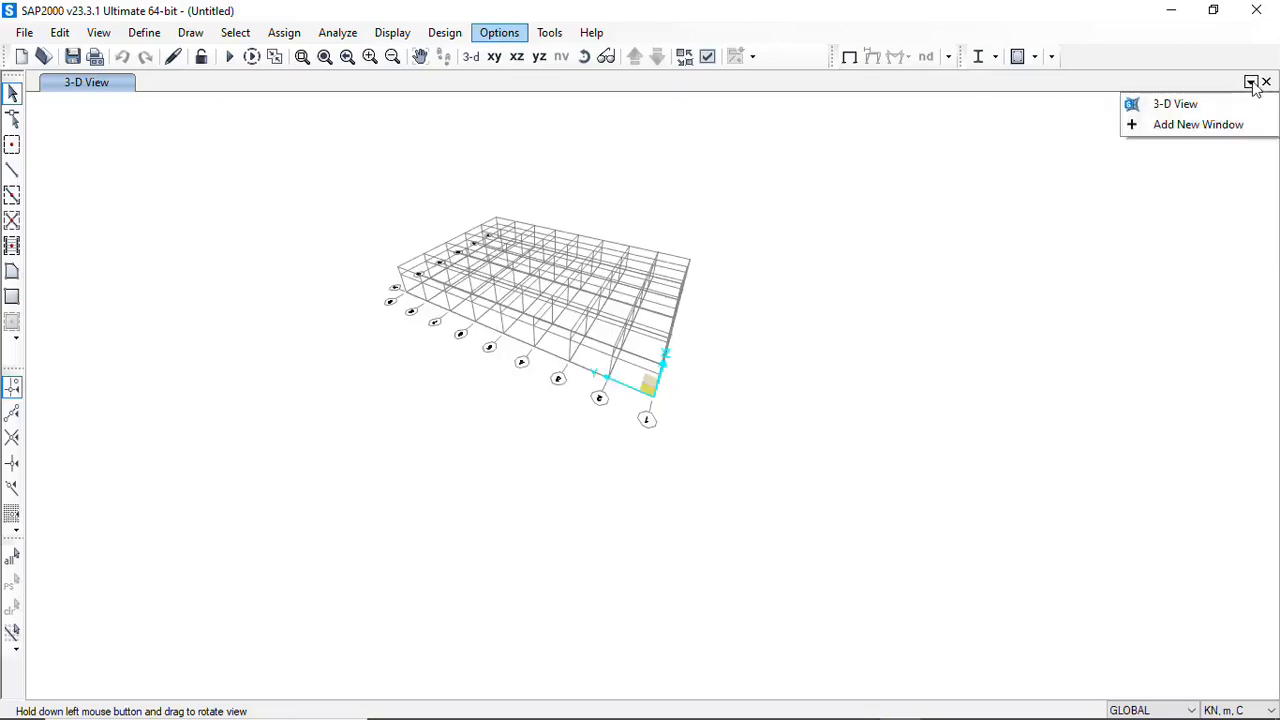
pyautogui.click(1186, 128)
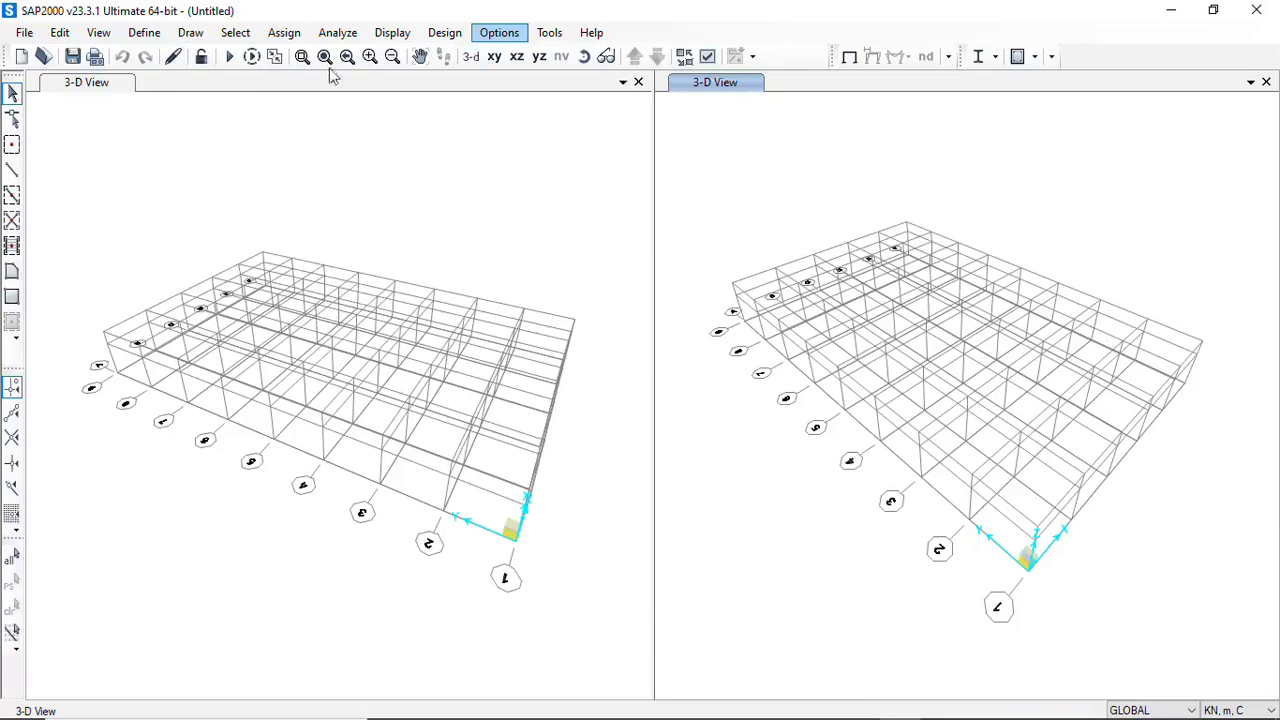
# Start adding a new material in the material definitions and set its region to China
pyautogui.click(140, 36)
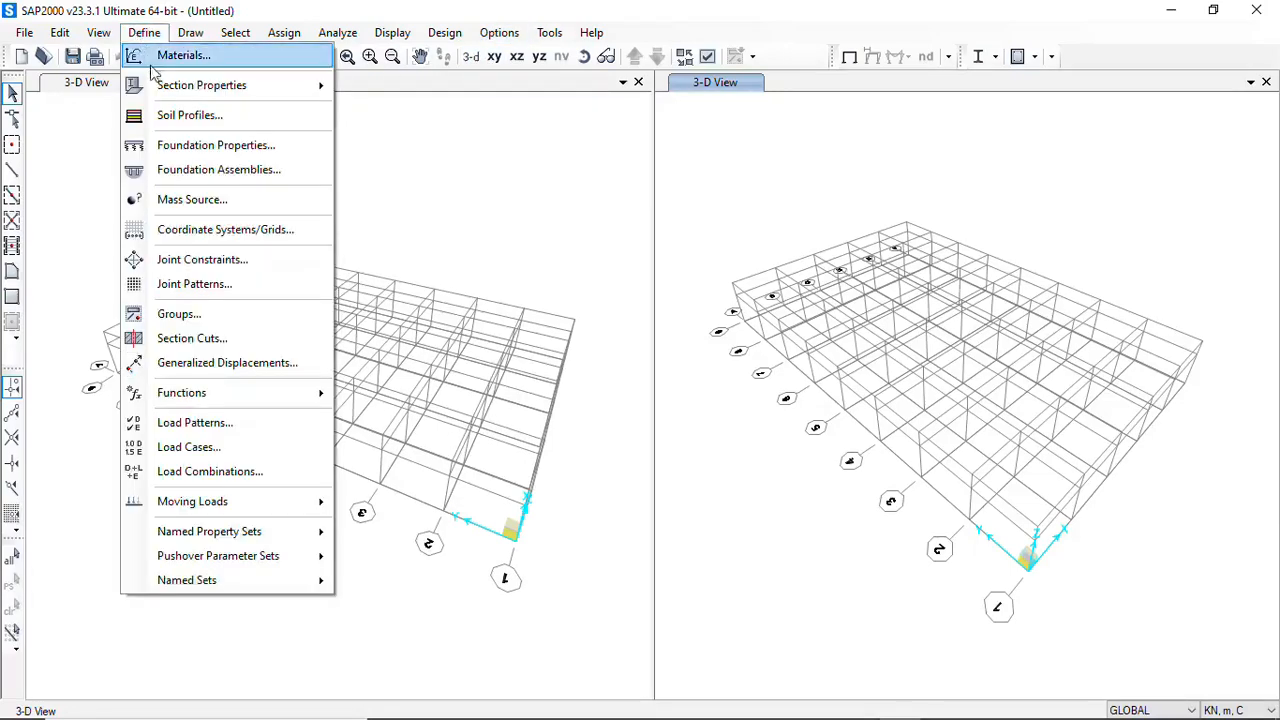
pyautogui.click(178, 57)
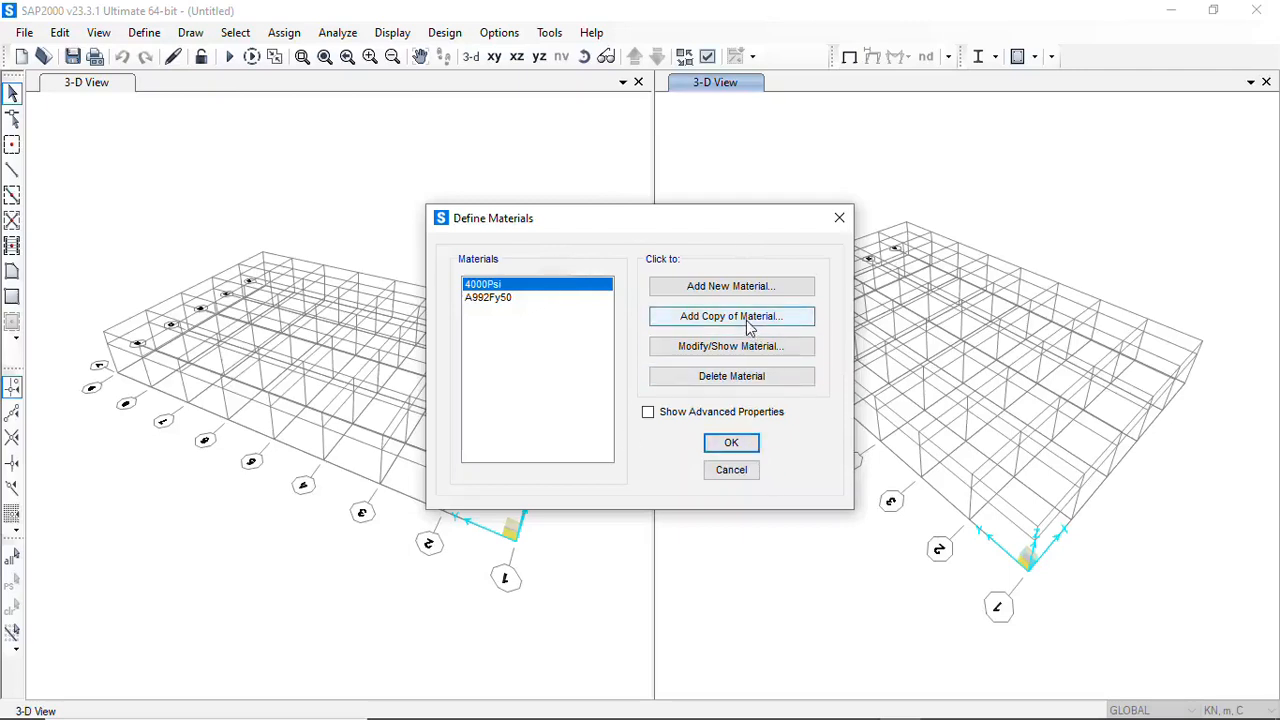
pyautogui.click(734, 290)
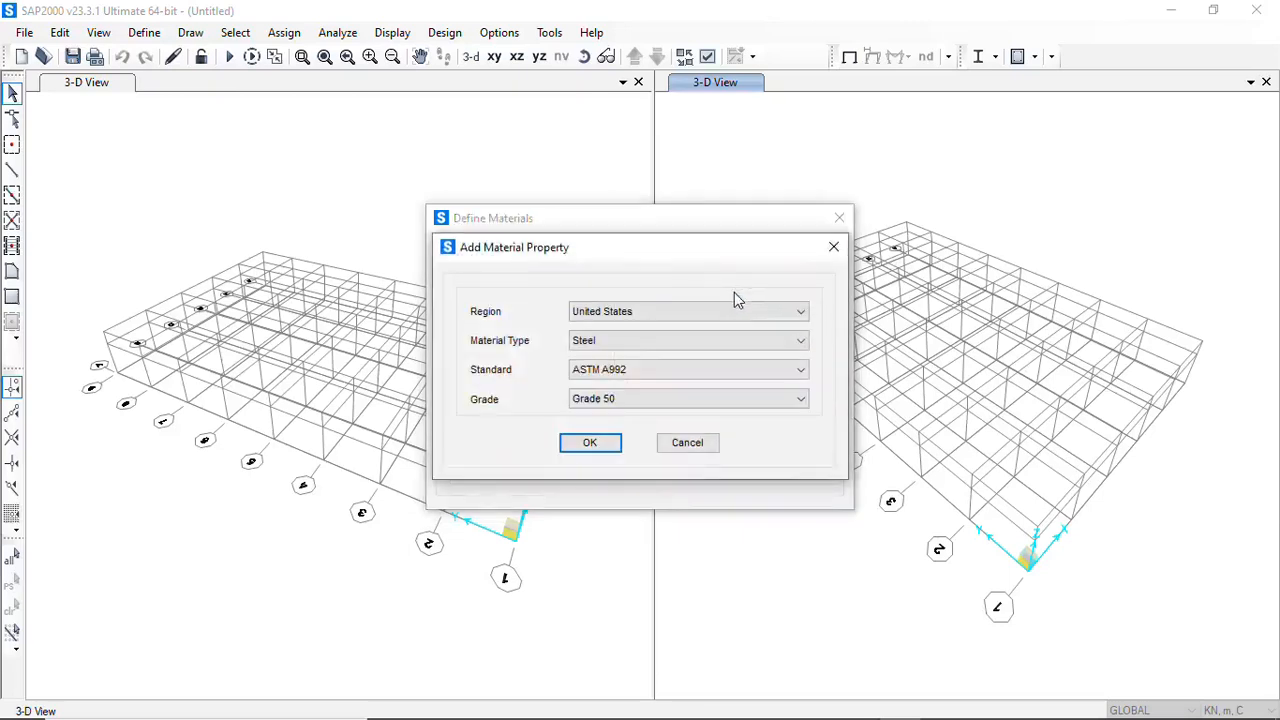
pyautogui.click(797, 316)
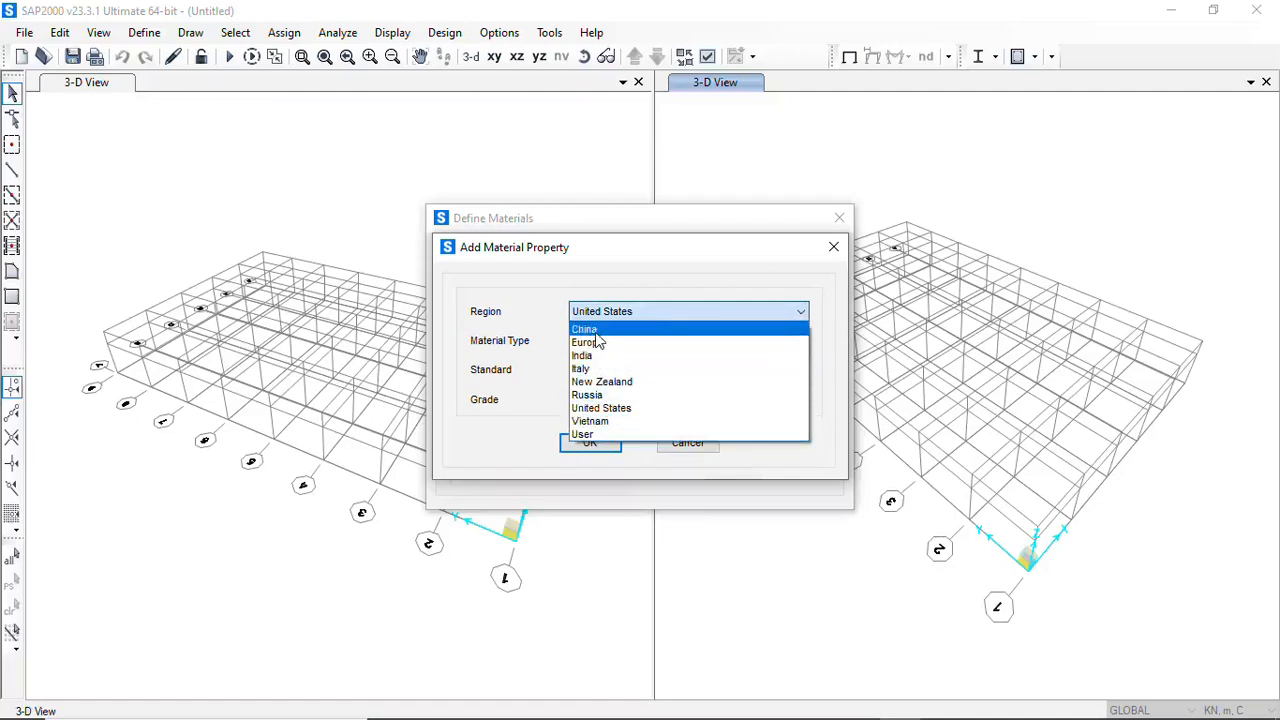
pyautogui.click(592, 331)
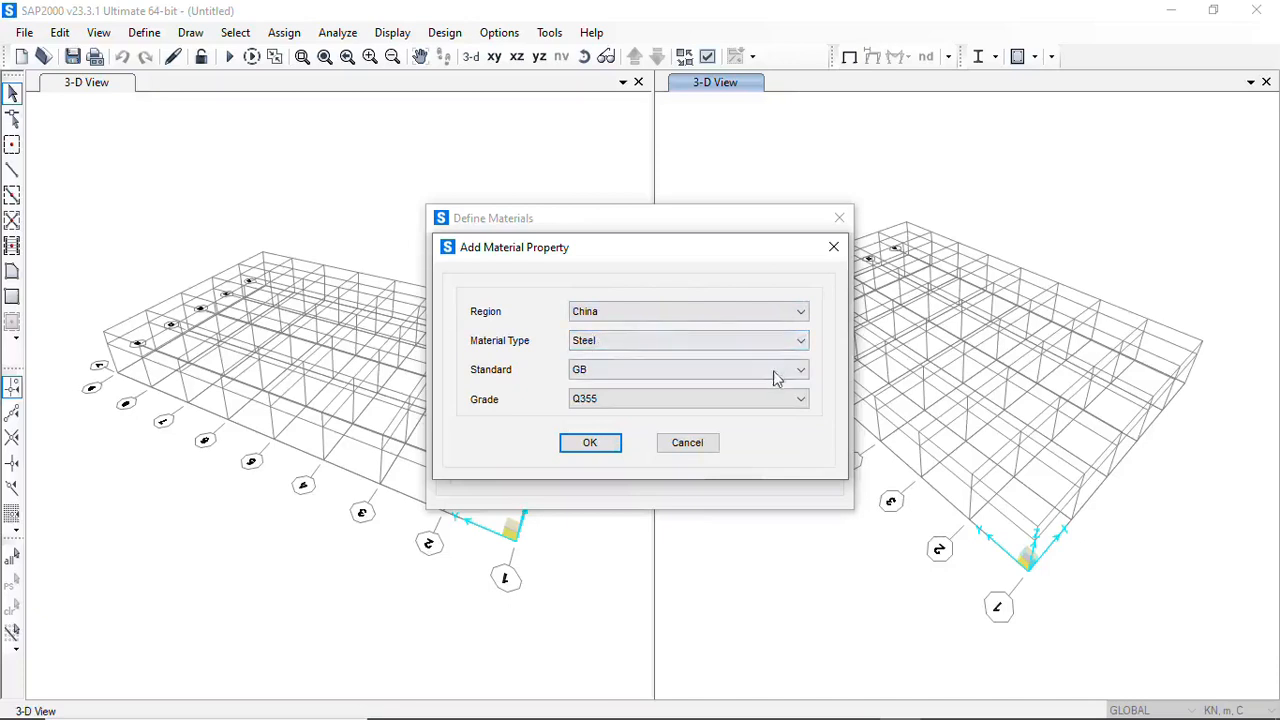
# Try Russia as the new material's region and switch it back to China
pyautogui.click(800, 313)
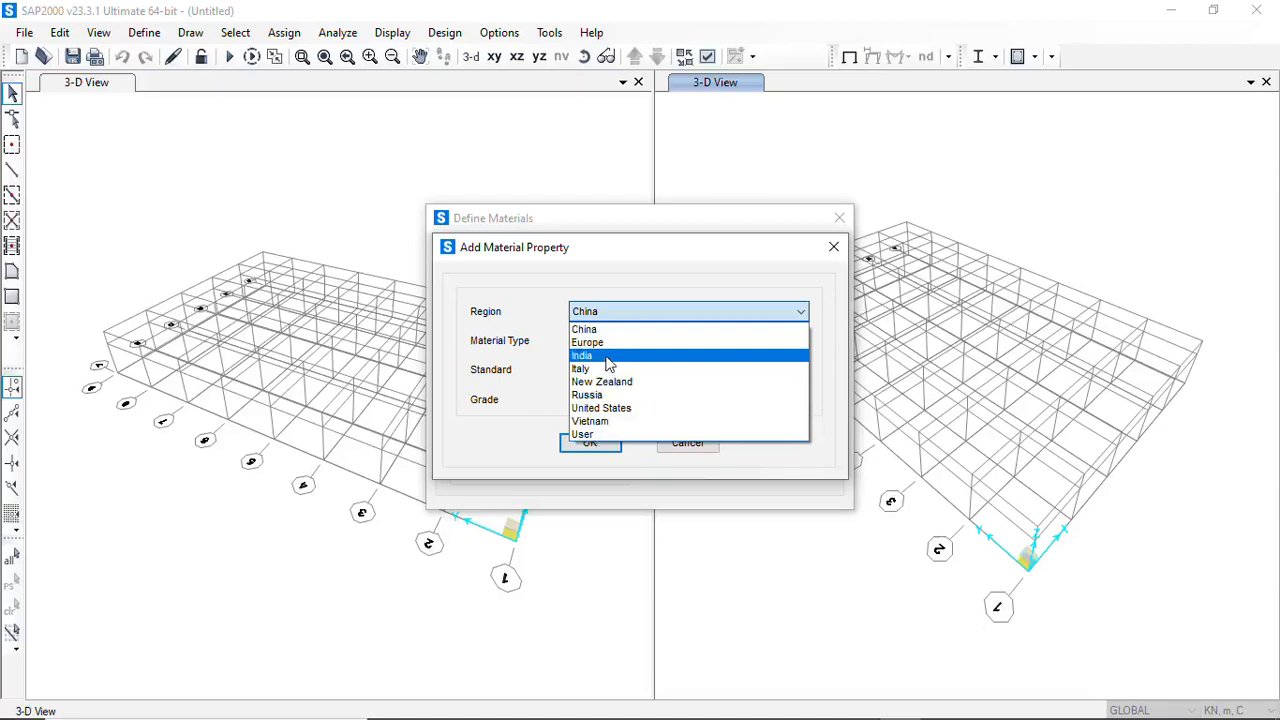
pyautogui.click(717, 393)
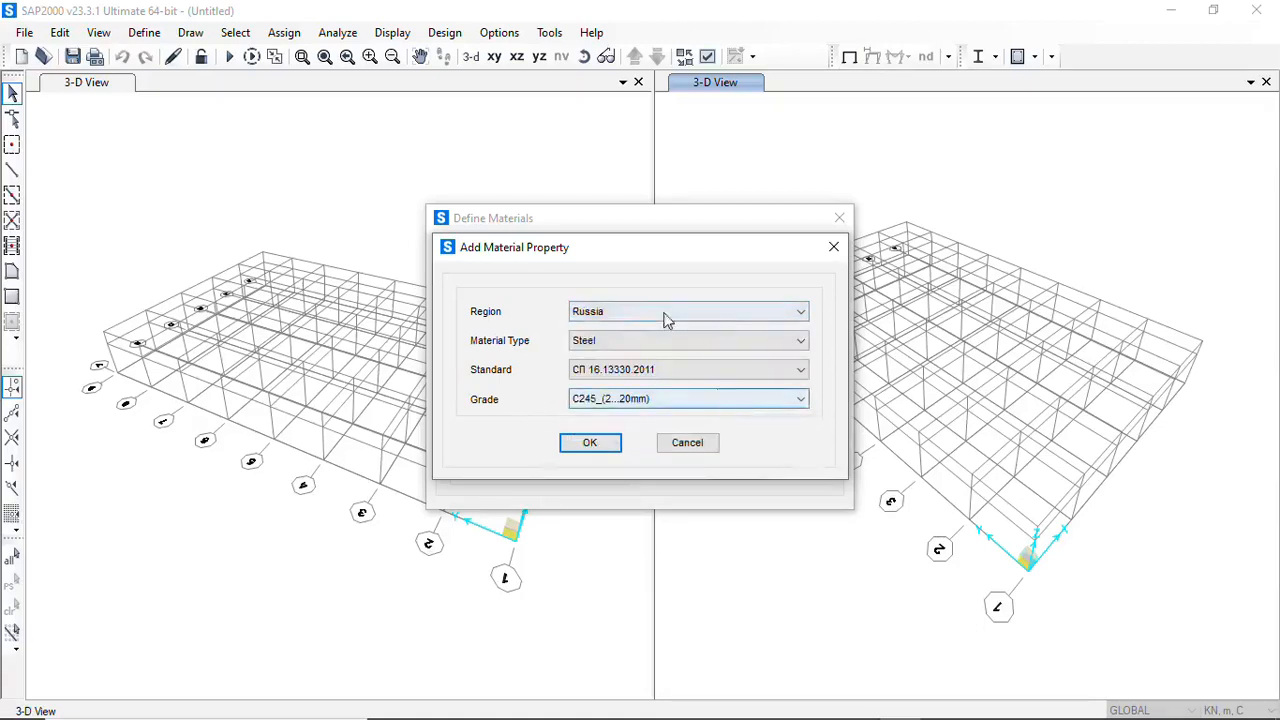
pyautogui.click(780, 316)
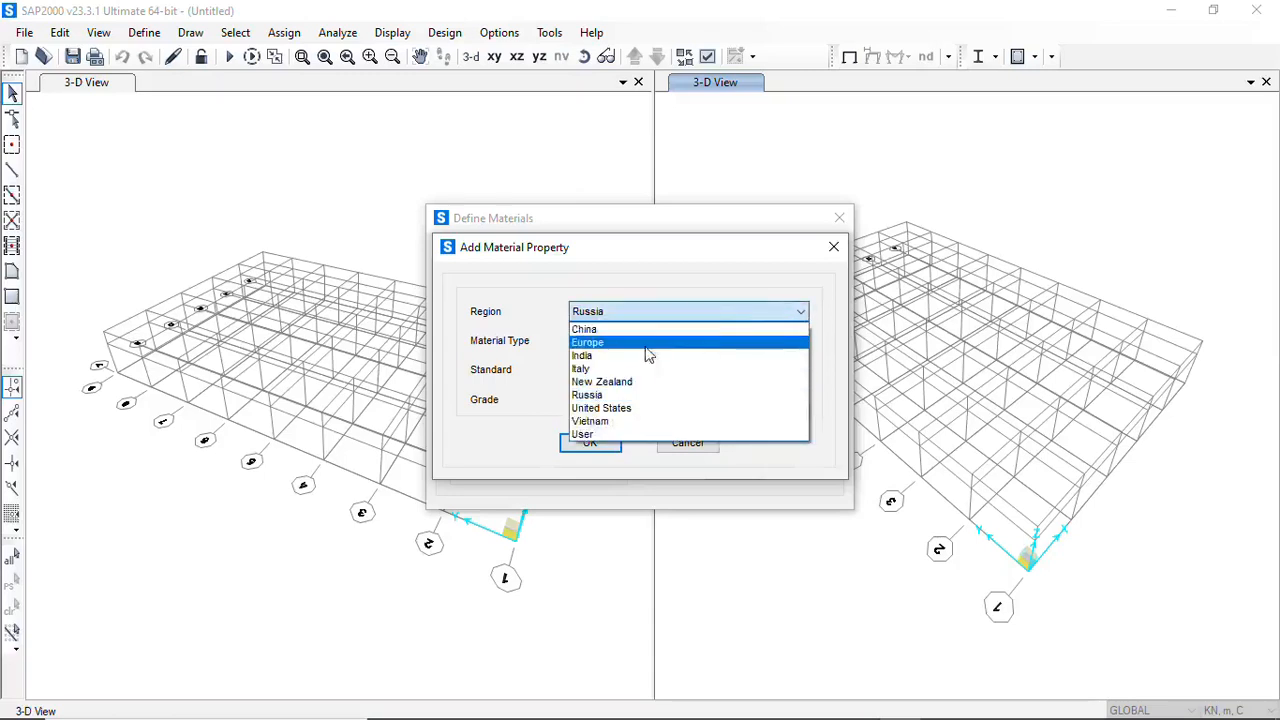
pyautogui.click(610, 330)
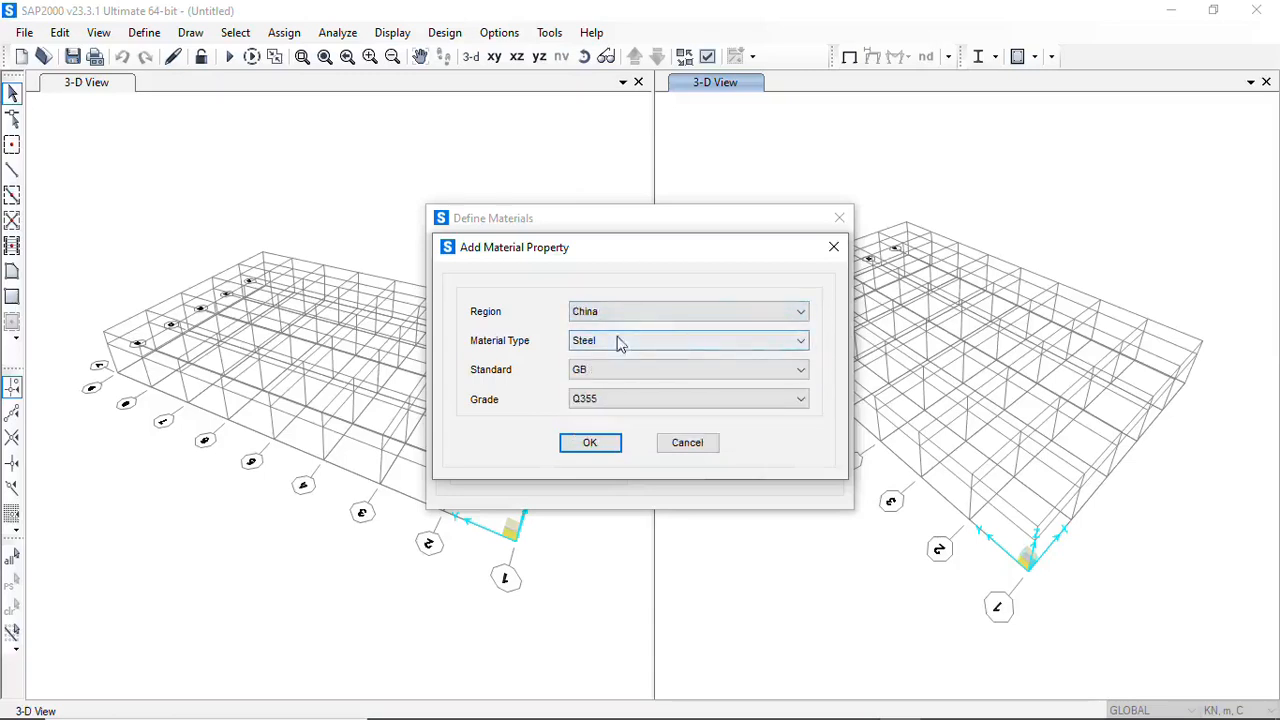
# Choose Steel as the material type and add the material with standard GB and grade Q355
pyautogui.click(802, 345)
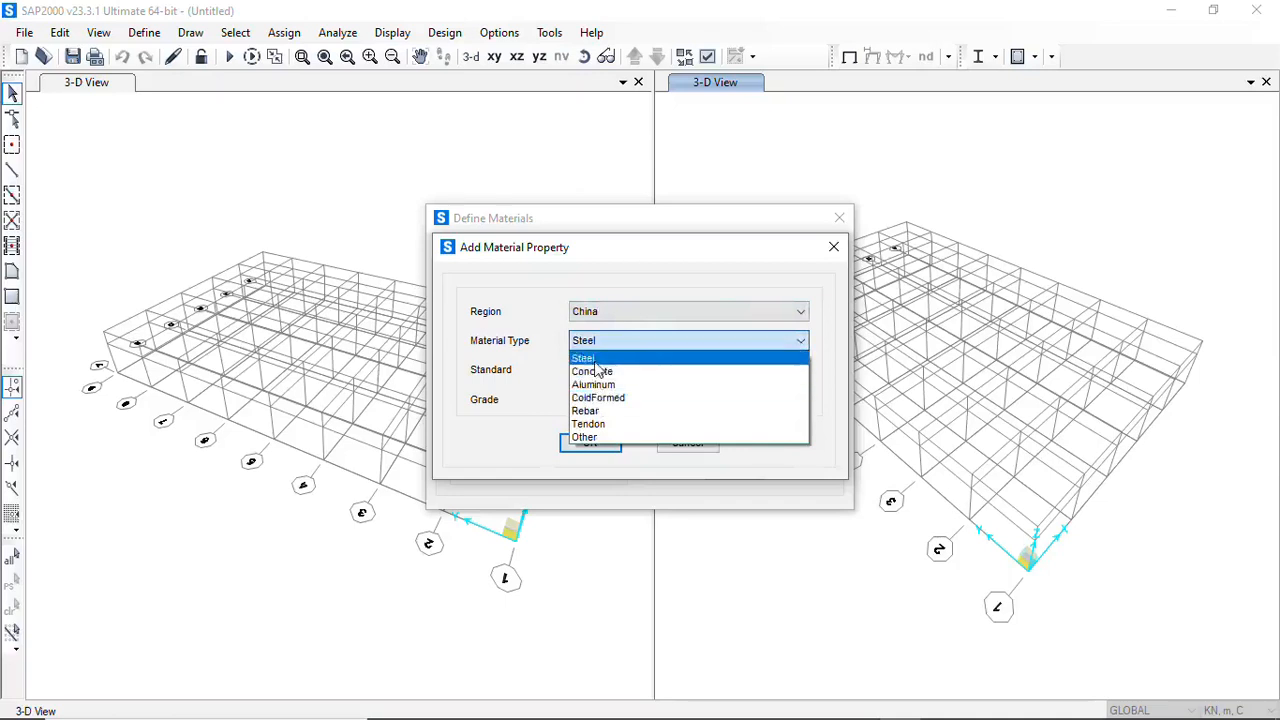
pyautogui.click(594, 360)
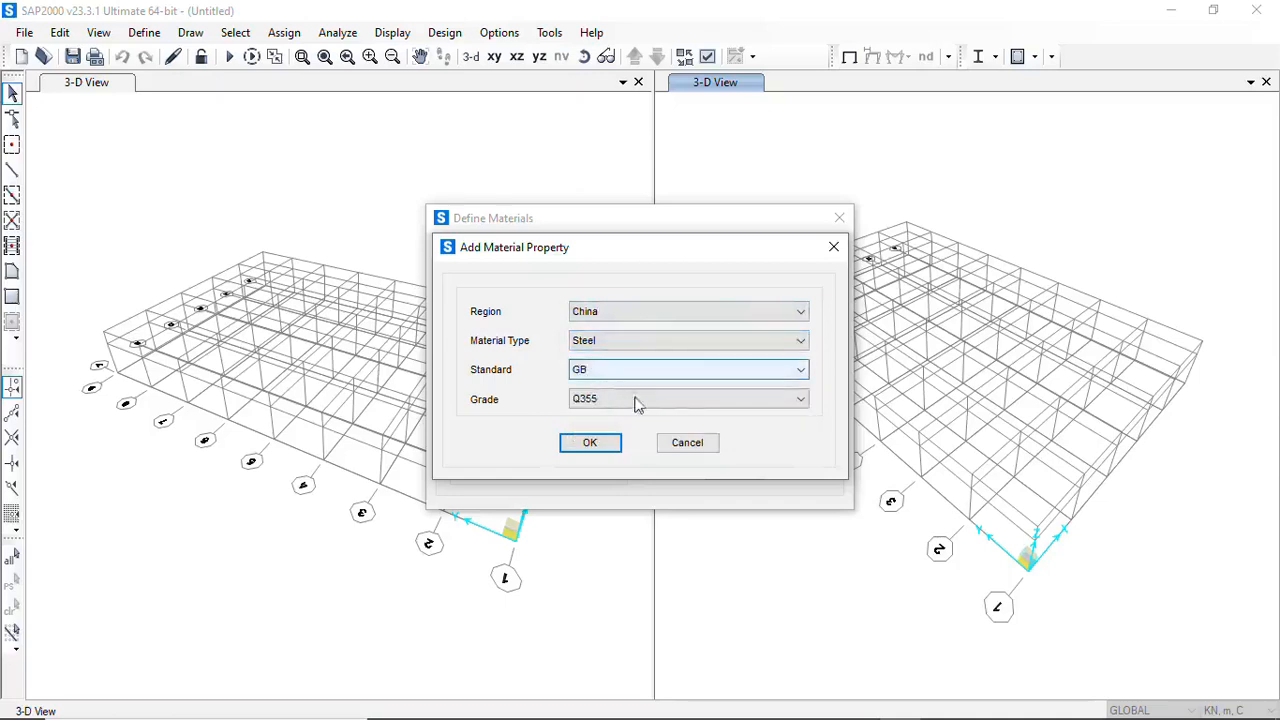
pyautogui.click(590, 443)
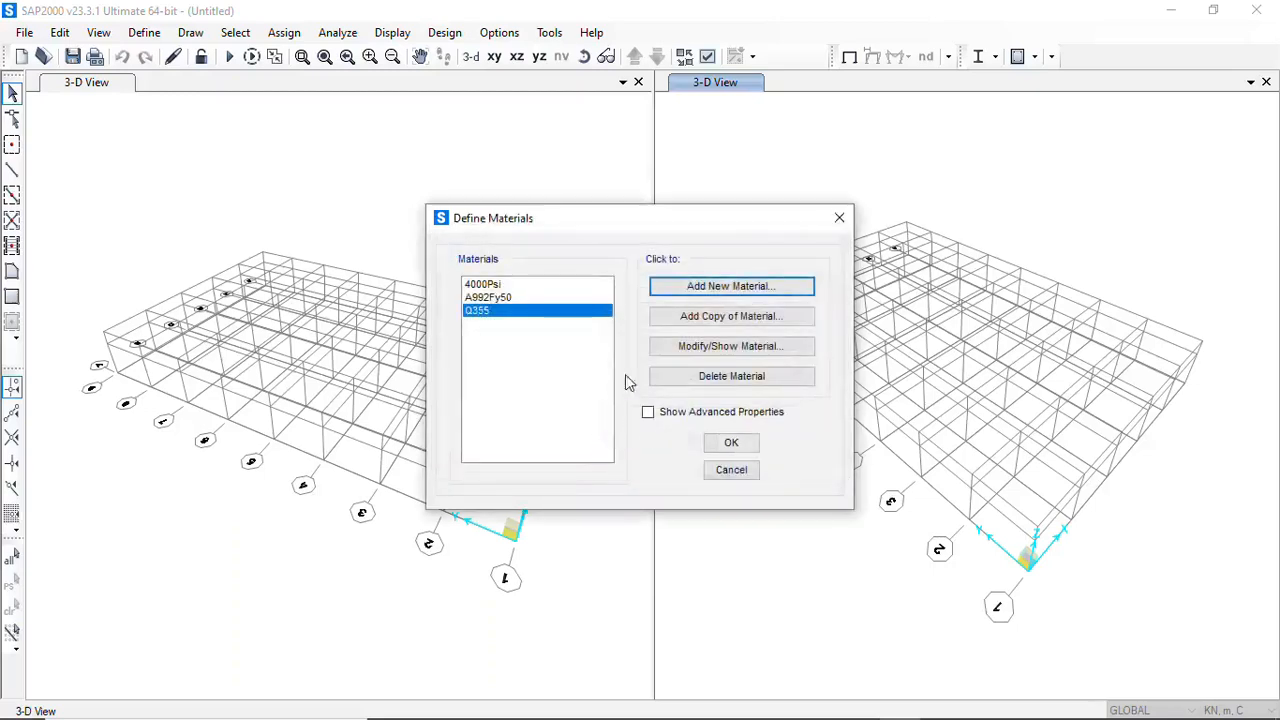
# Add a Concrete material for region China with standard GB and grade GB50010 C25
pyautogui.click(745, 287)
pyautogui.click(800, 342)
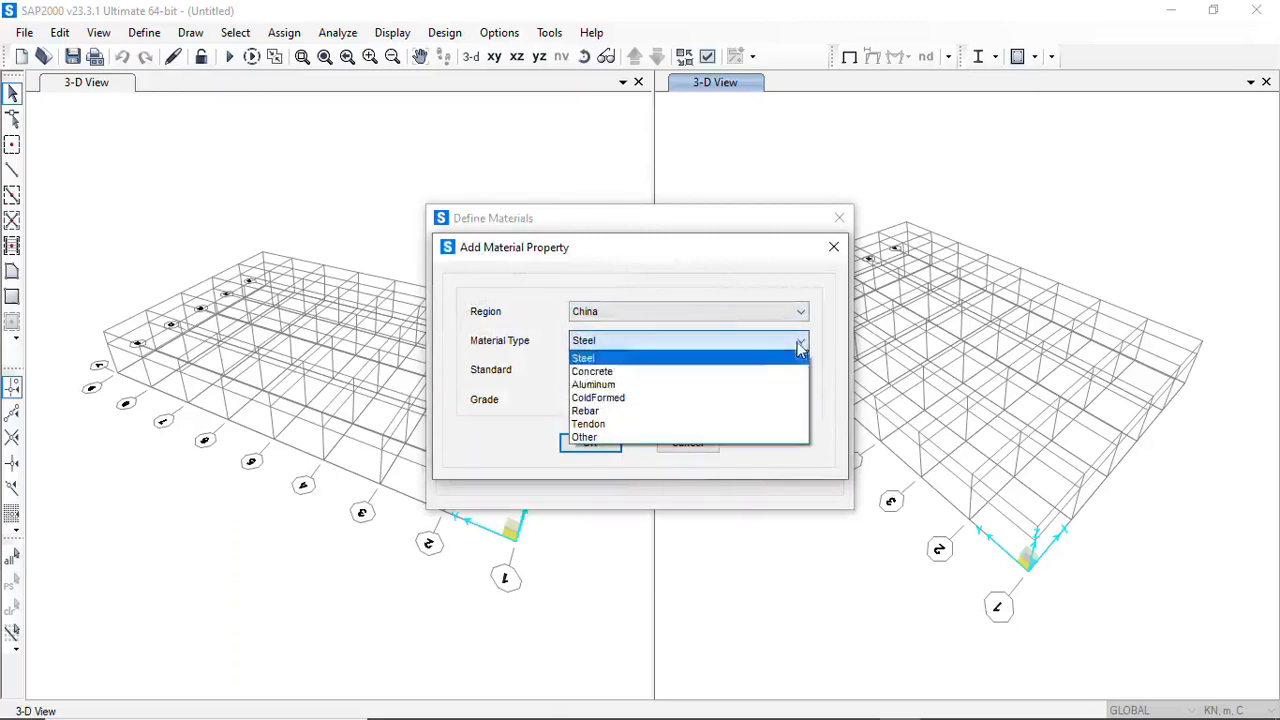
pyautogui.click(635, 372)
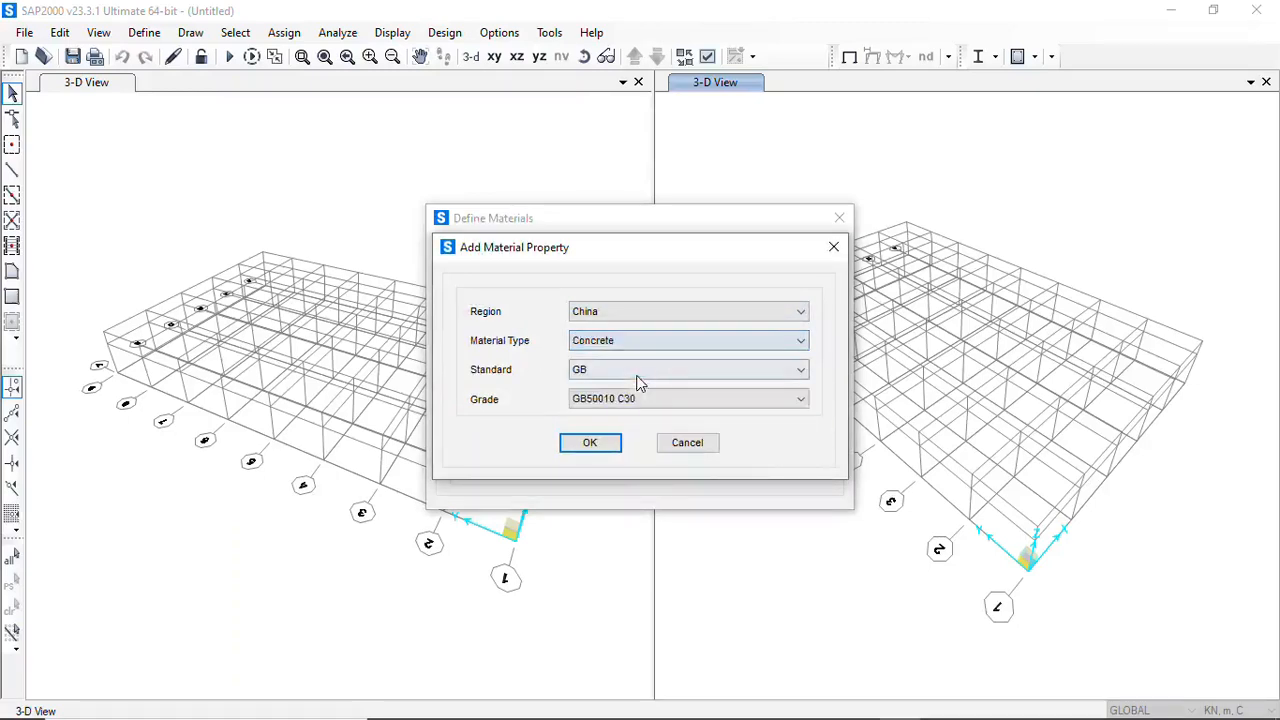
pyautogui.click(800, 399)
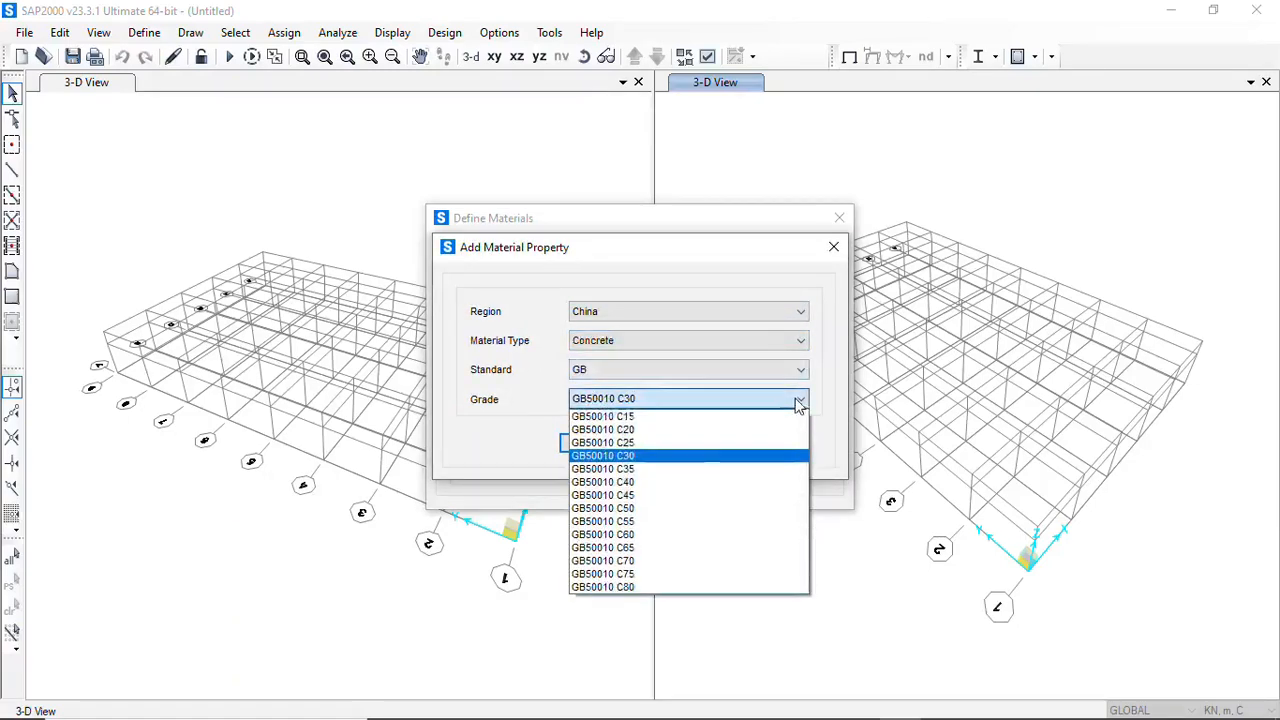
pyautogui.click(625, 443)
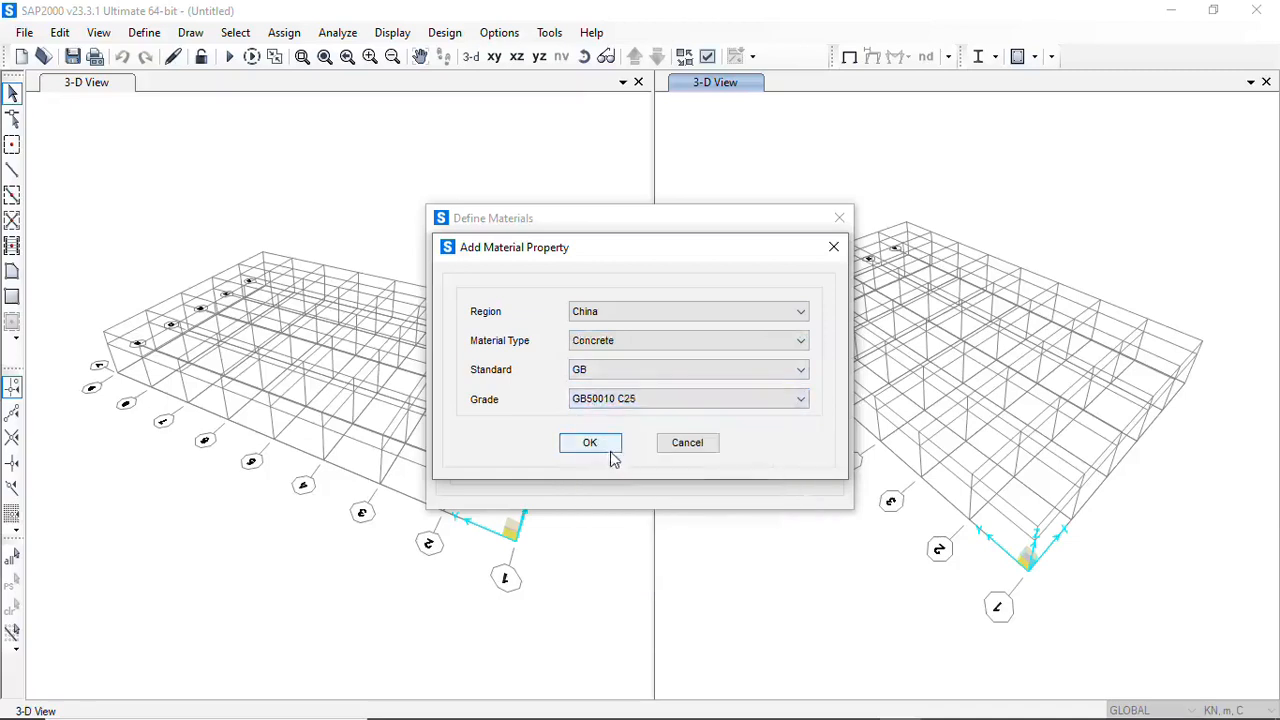
pyautogui.click(609, 449)
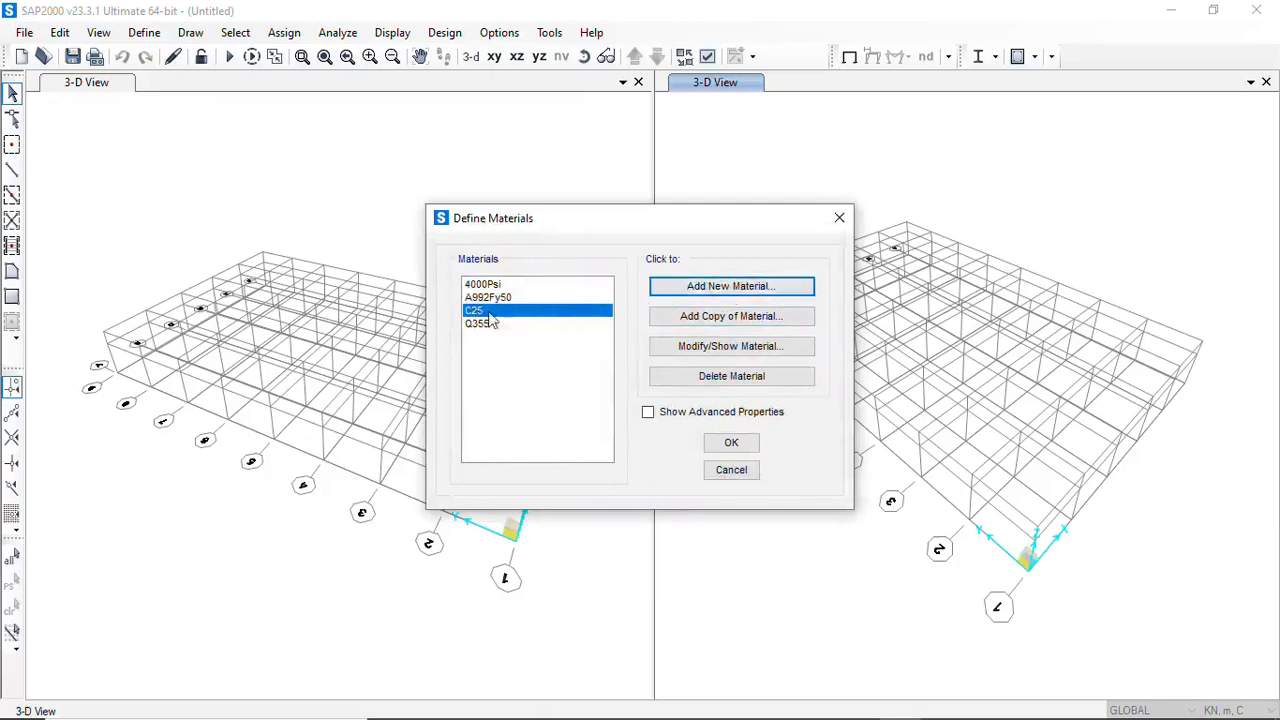
# Add a Rebar material for region China with standard GB and grade GB50010 HRB400
pyautogui.click(776, 286)
pyautogui.click(800, 342)
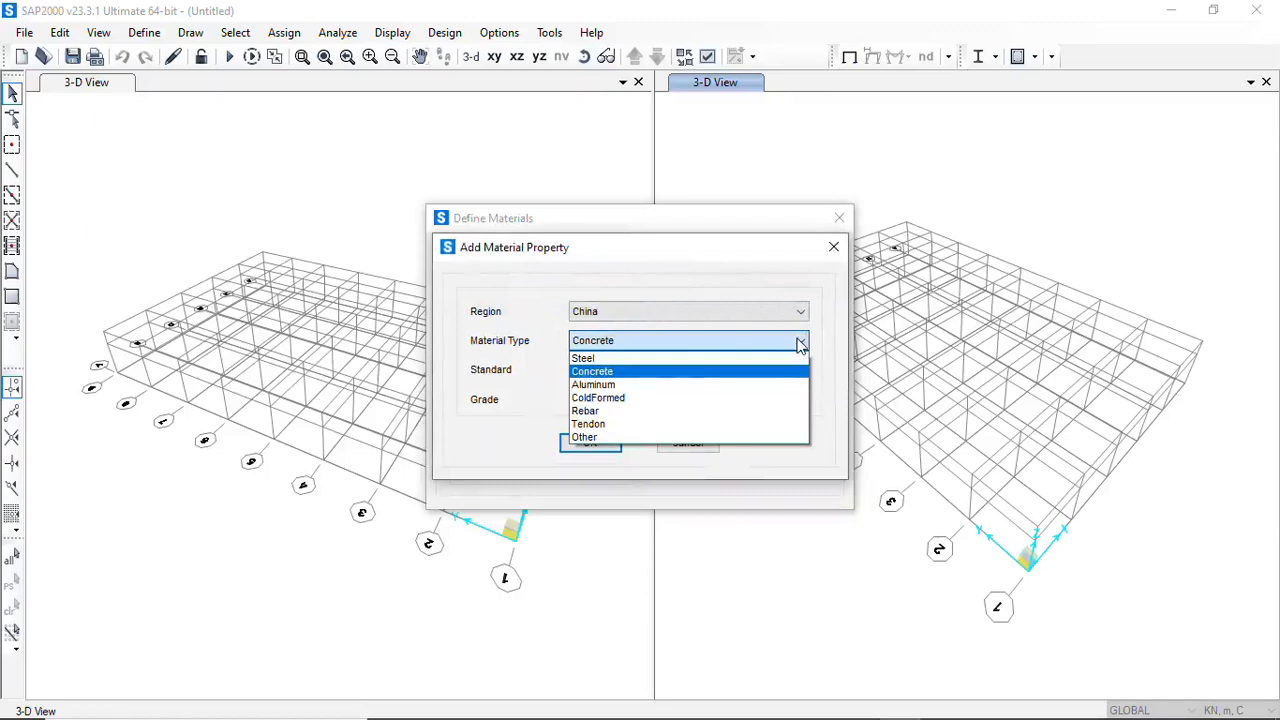
pyautogui.click(593, 413)
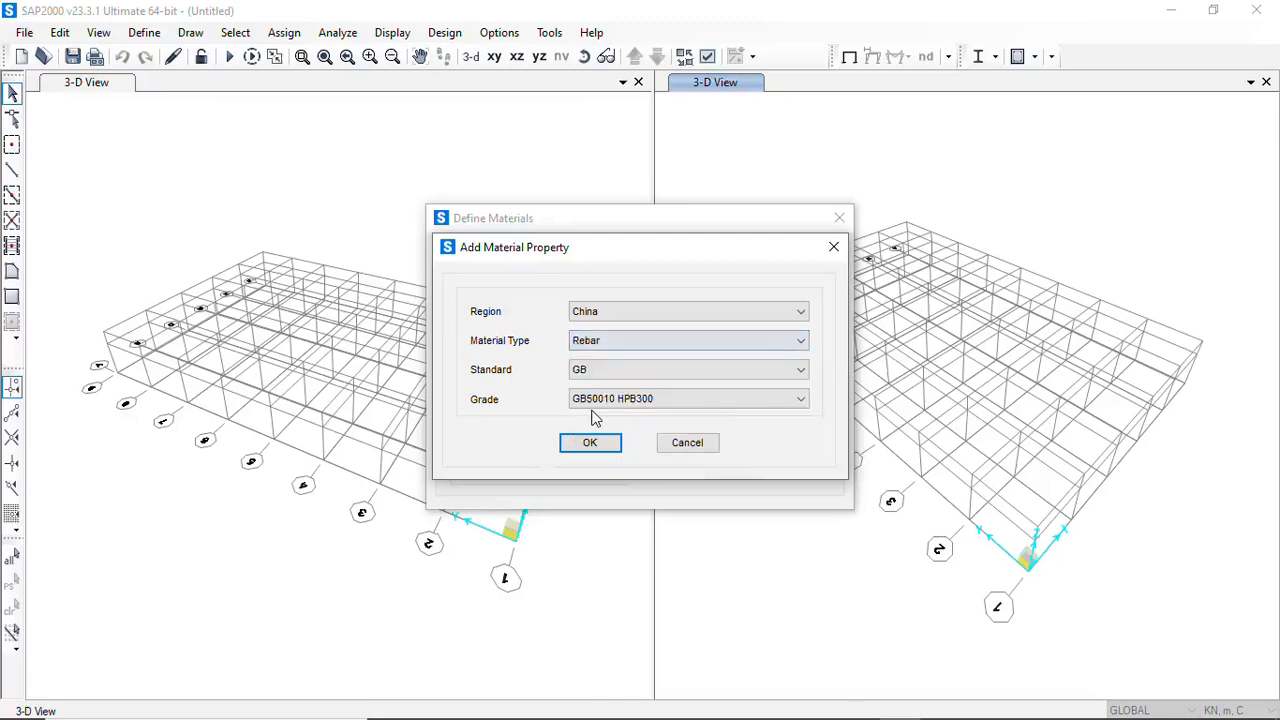
pyautogui.click(800, 399)
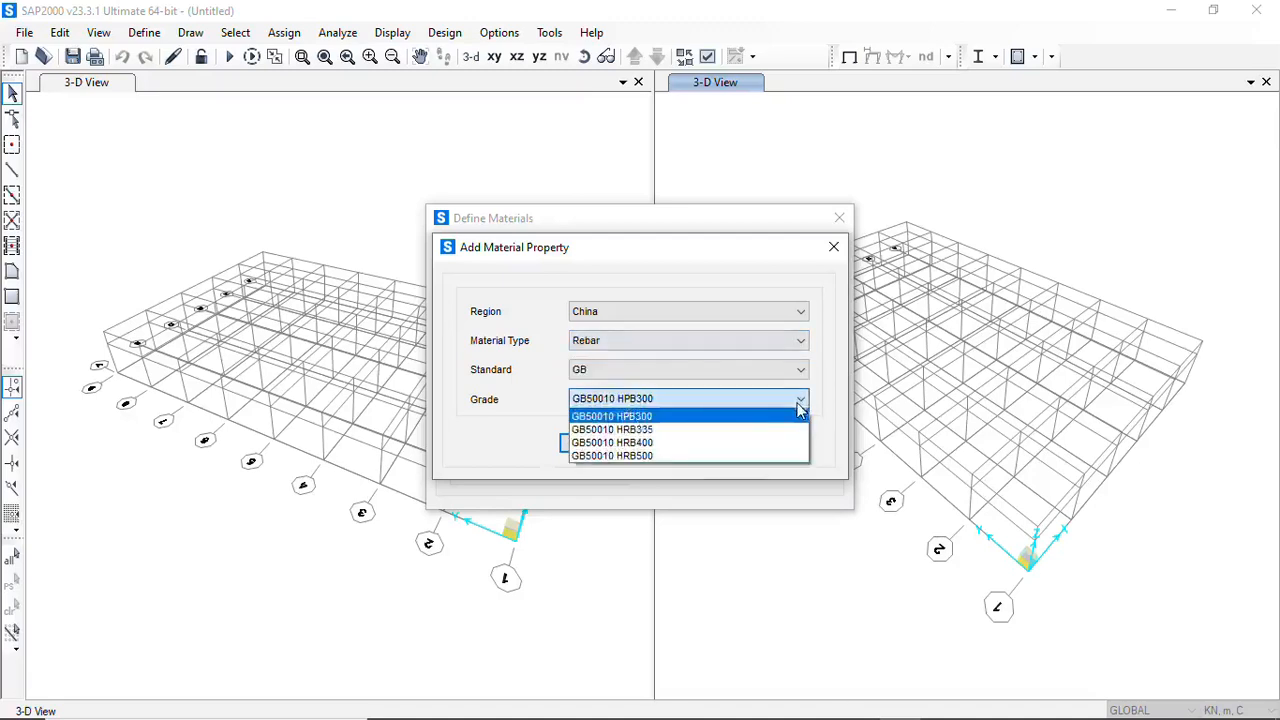
pyautogui.click(643, 443)
pyautogui.click(589, 447)
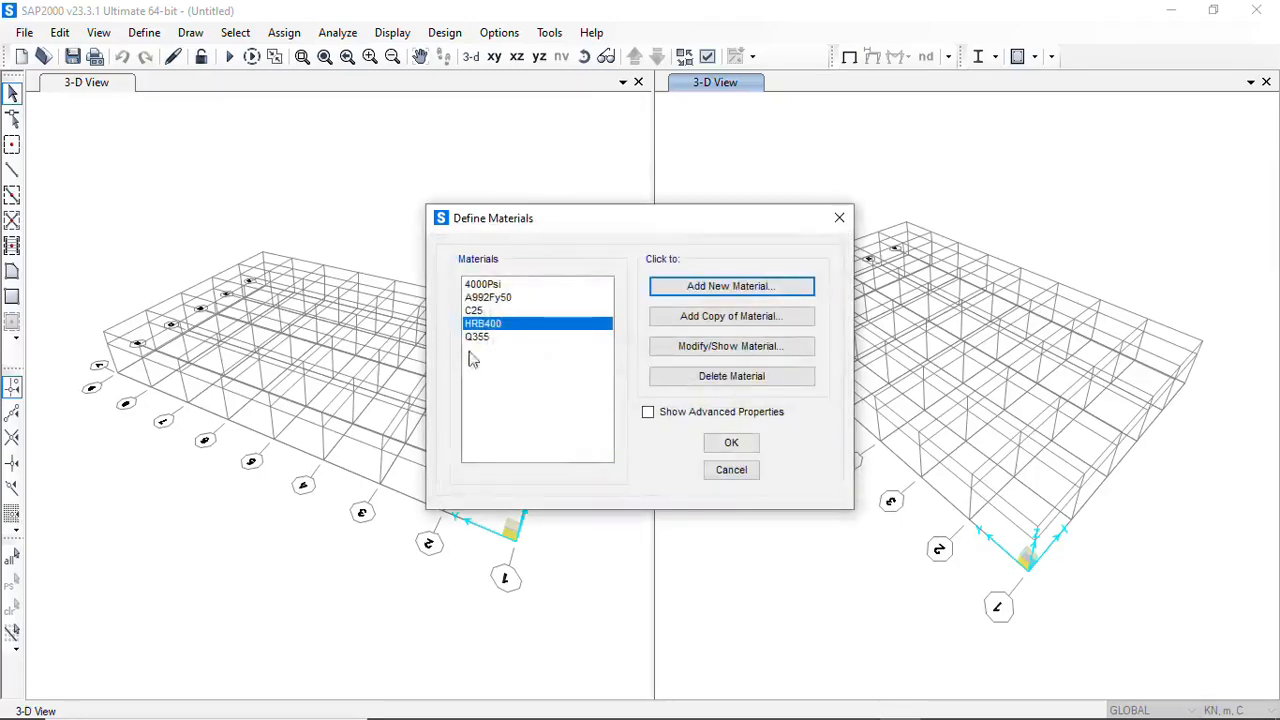
# Delete the default materials A992Fy50 and 4000Psi and accept the material definitions
pyautogui.click(500, 297)
pyautogui.click(716, 380)
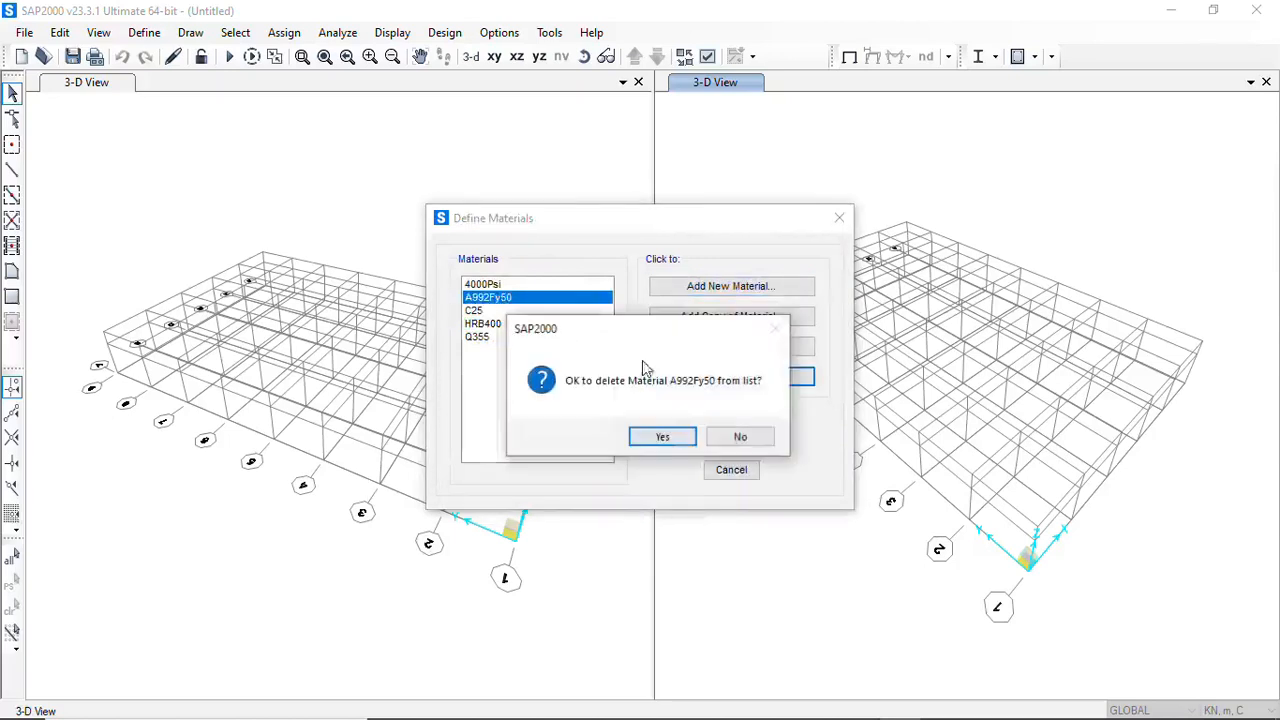
pyautogui.click(662, 436)
pyautogui.click(487, 284)
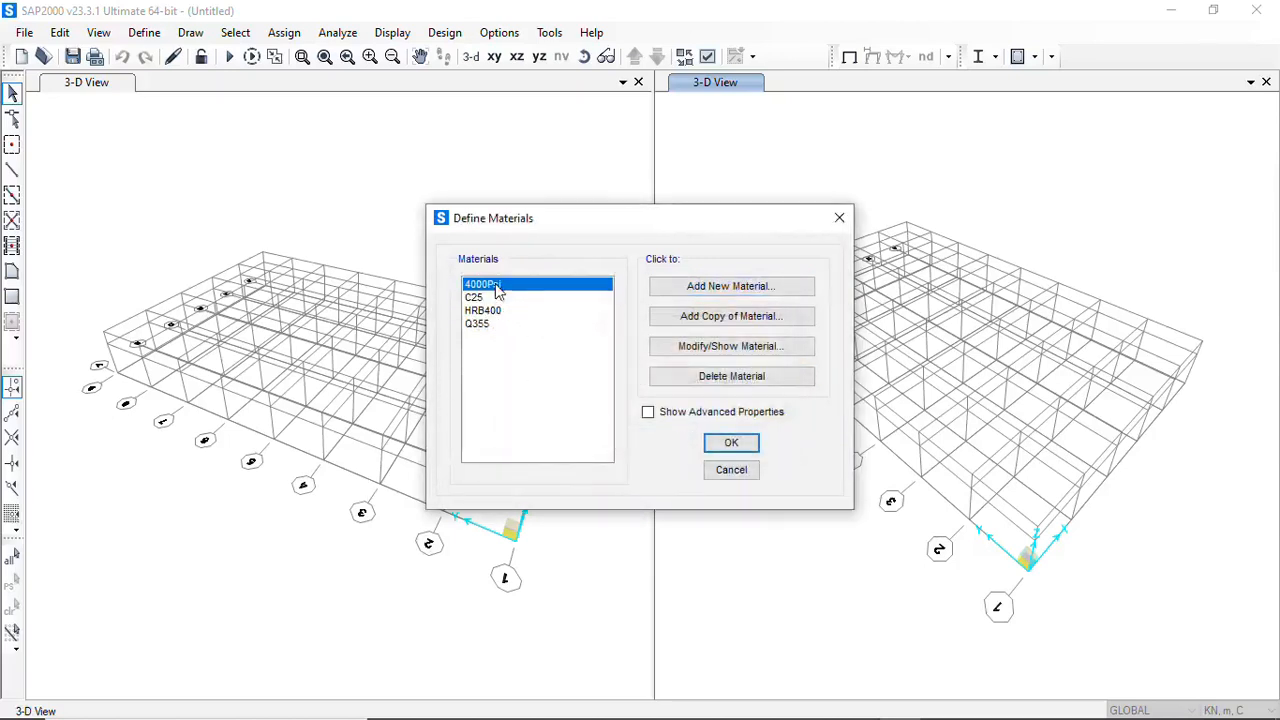
pyautogui.click(716, 380)
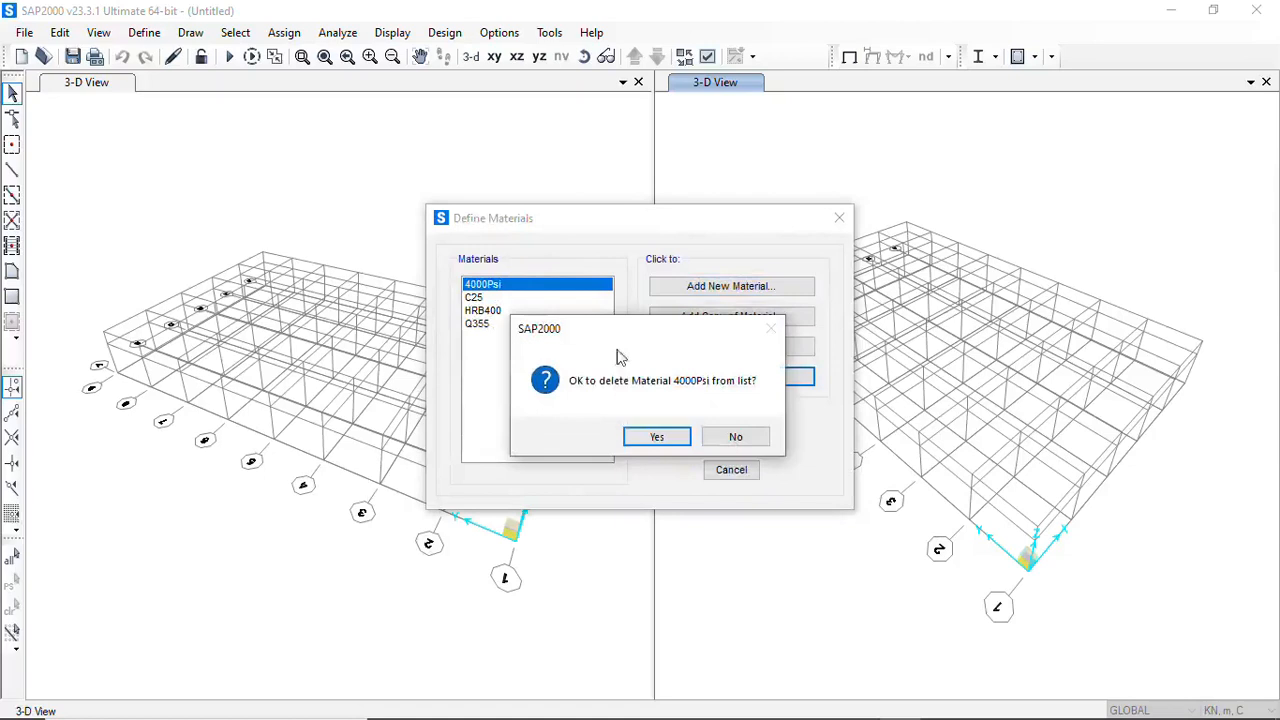
pyautogui.click(652, 437)
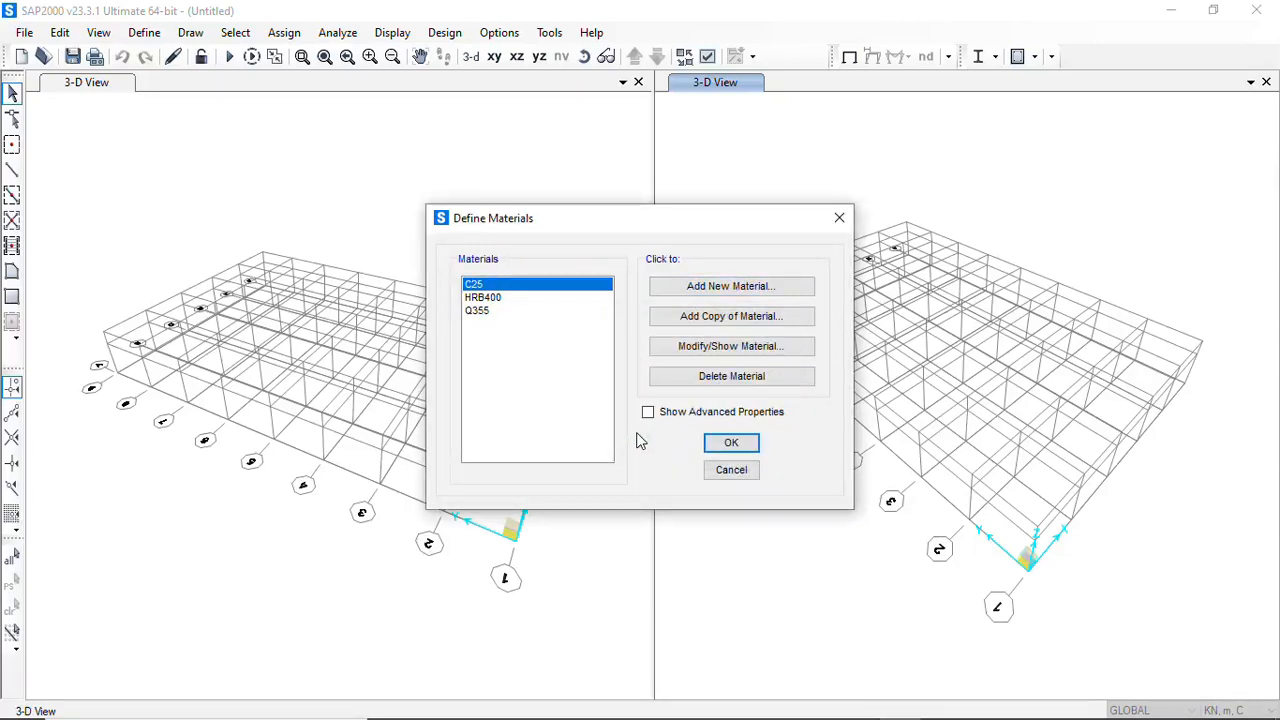
pyautogui.click(735, 443)
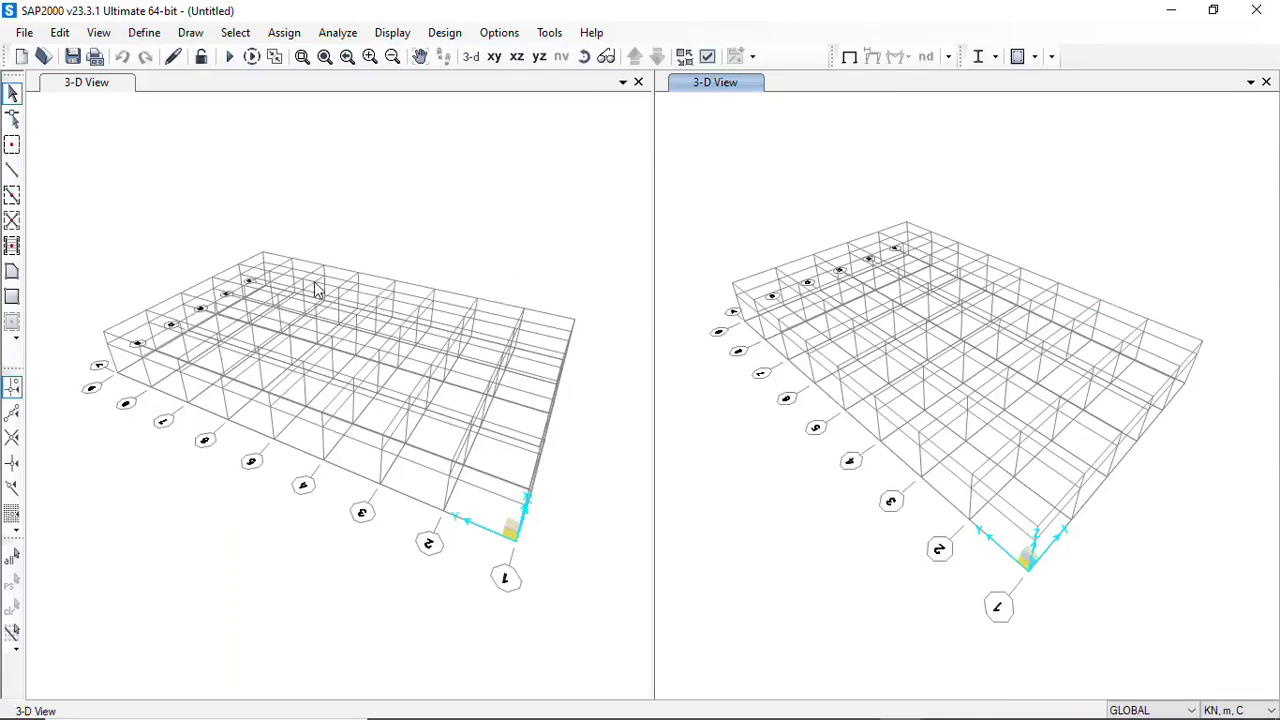
# Try the X-Y and Y-Z plane views of the grid and set the first view window to the X-Z plane at Y=0
pyautogui.click(494, 57)
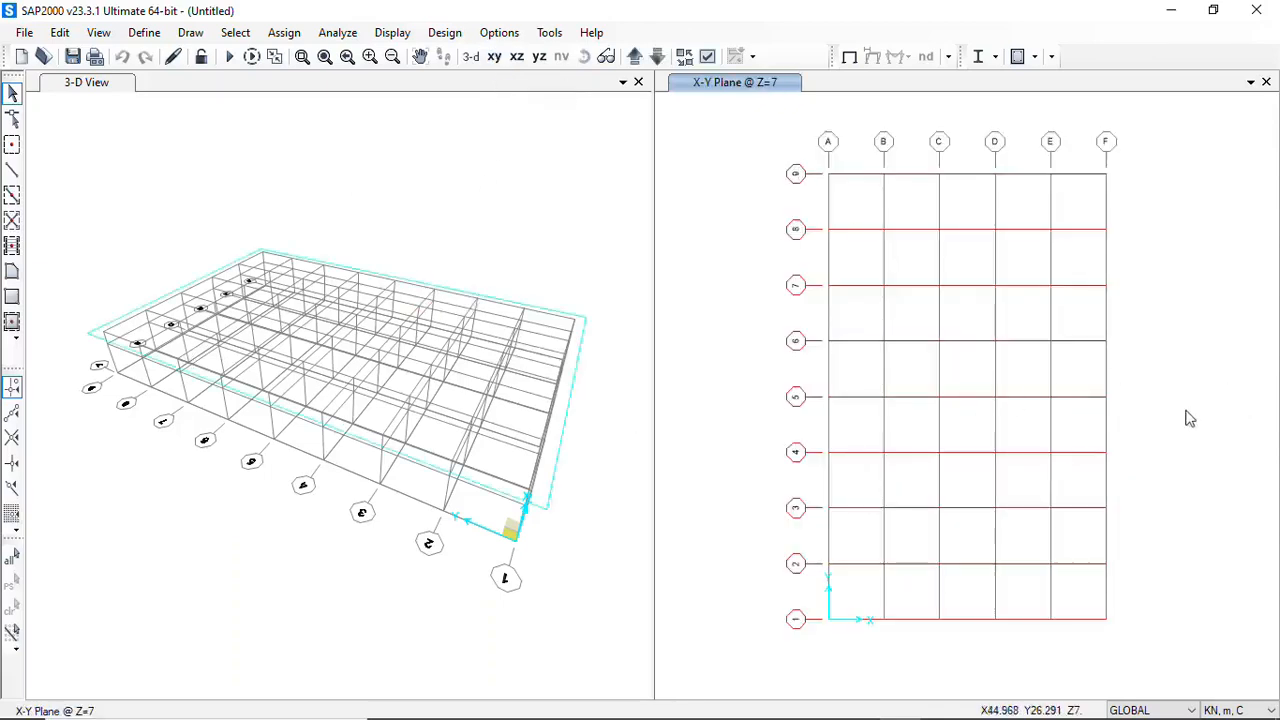
pyautogui.click(471, 56)
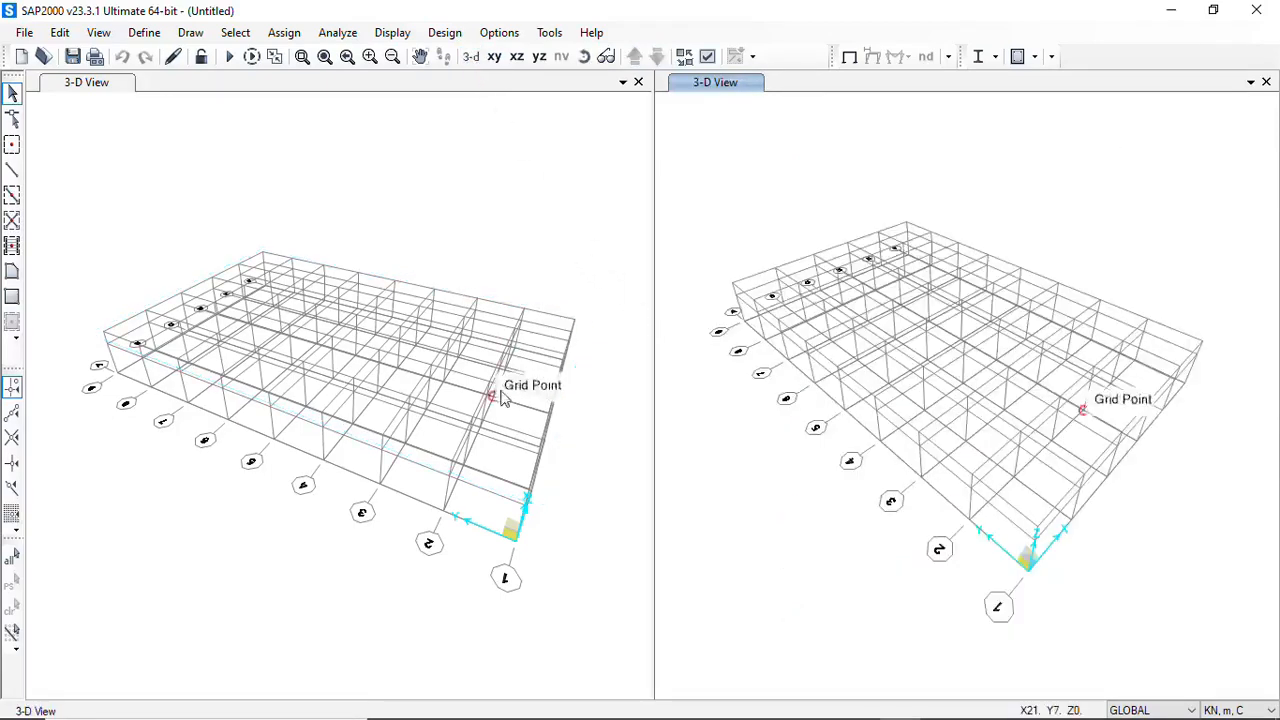
pyautogui.click(487, 253)
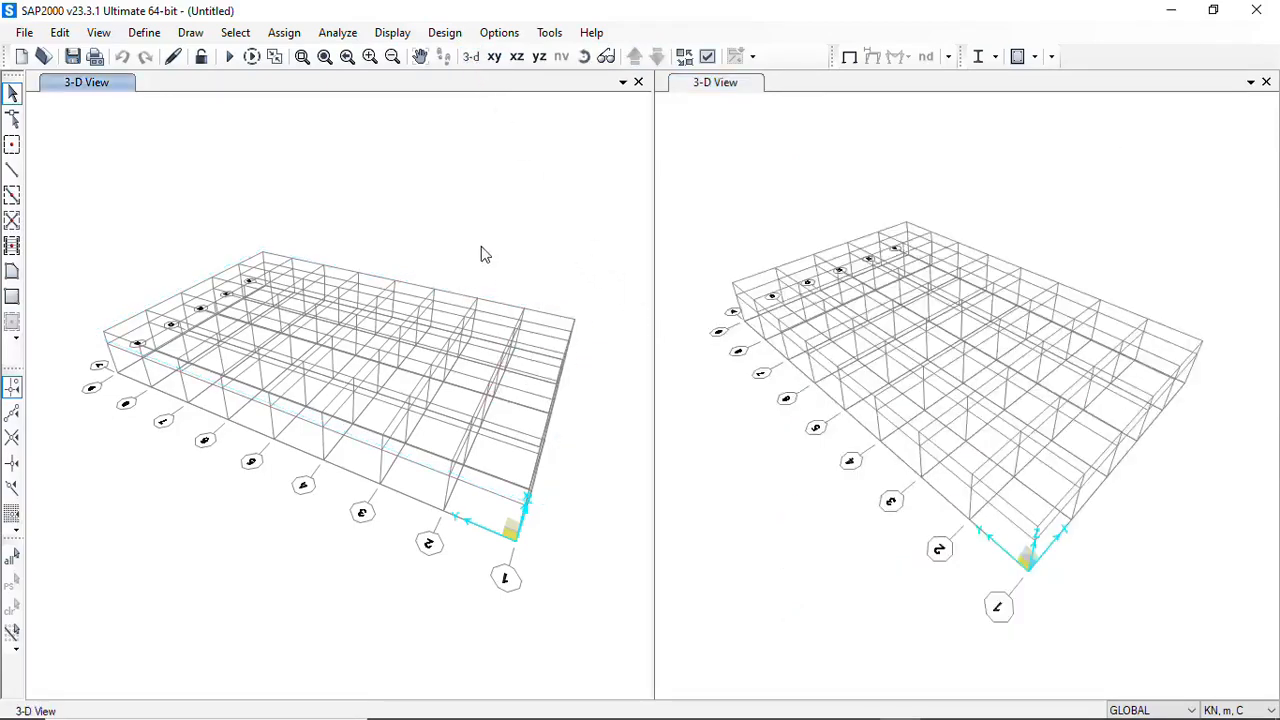
pyautogui.click(494, 57)
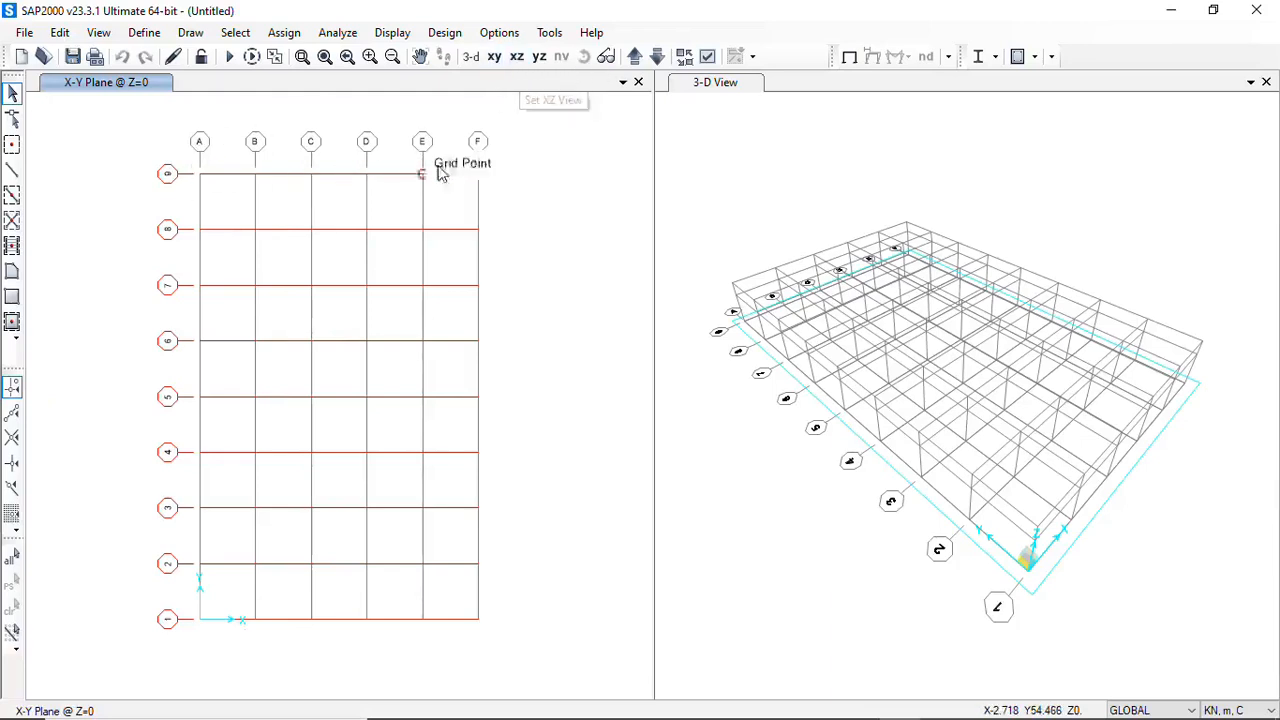
pyautogui.click(517, 57)
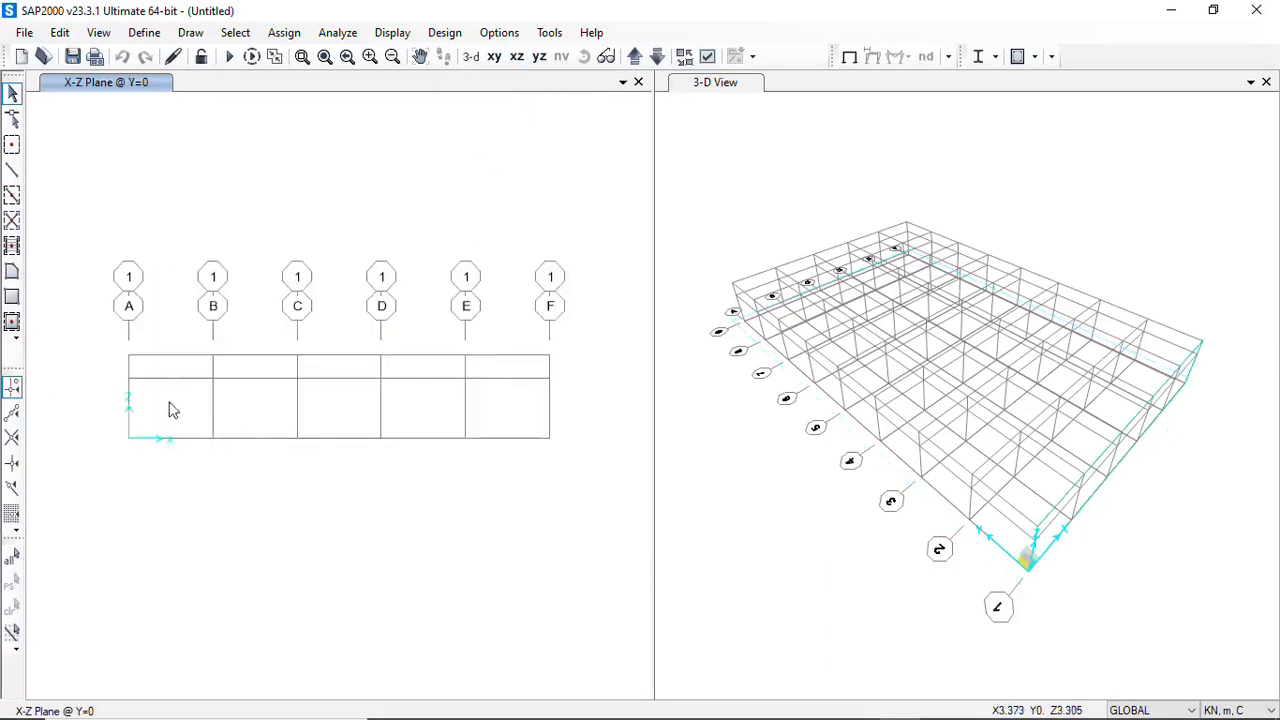
pyautogui.click(539, 57)
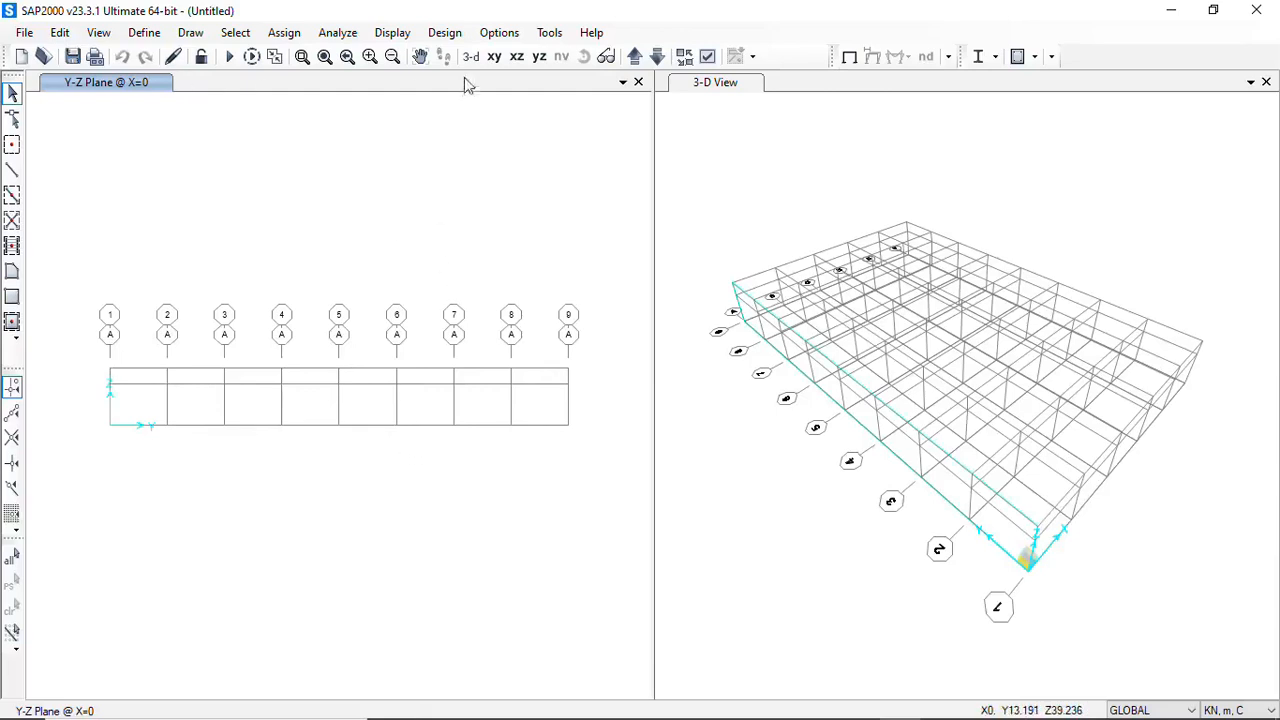
pyautogui.click(517, 58)
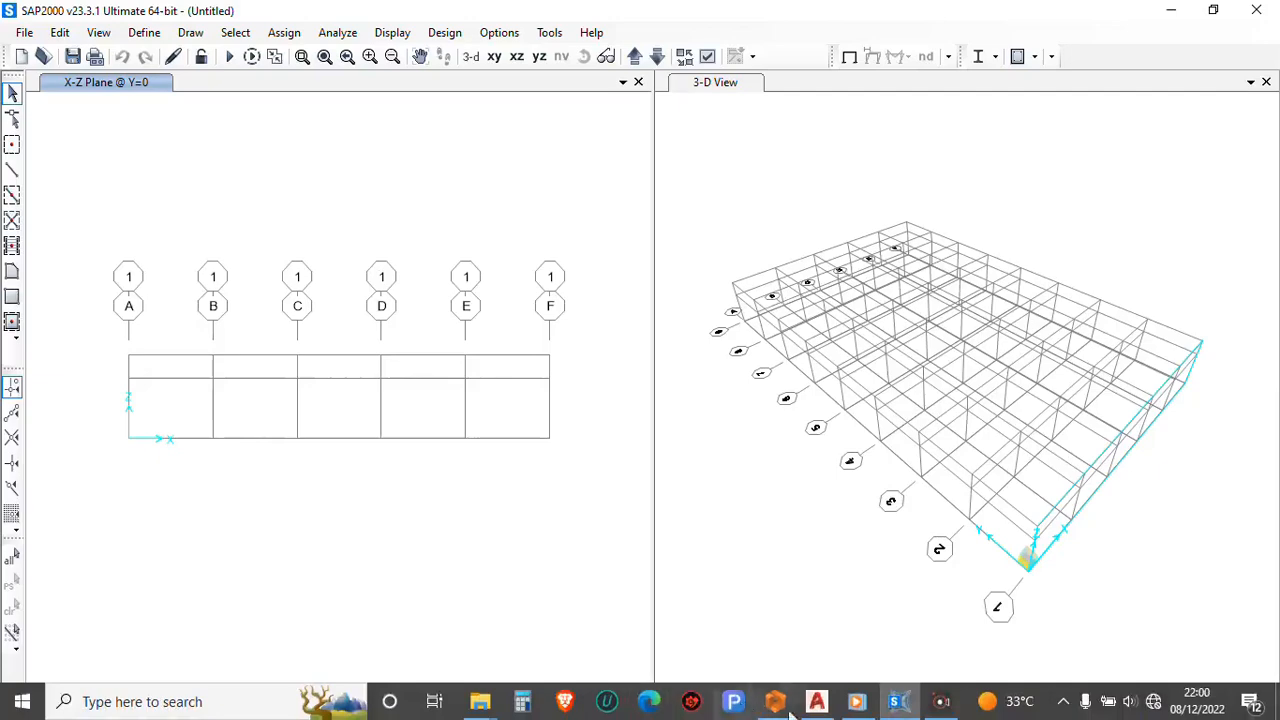
# Switch to AutoCAD to examine the GJ1 frame elevation across grids A to F, and return to SAP2000
pyautogui.click(815, 703)
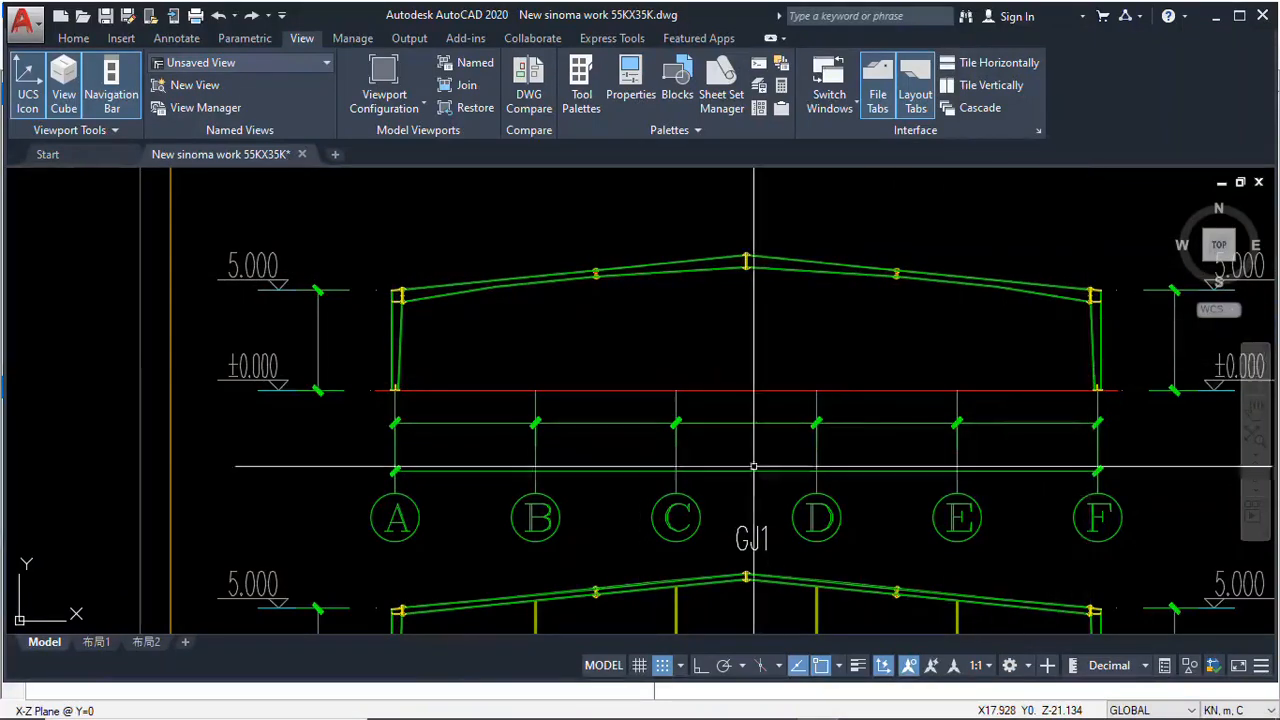
pyautogui.moveTo(740, 714)
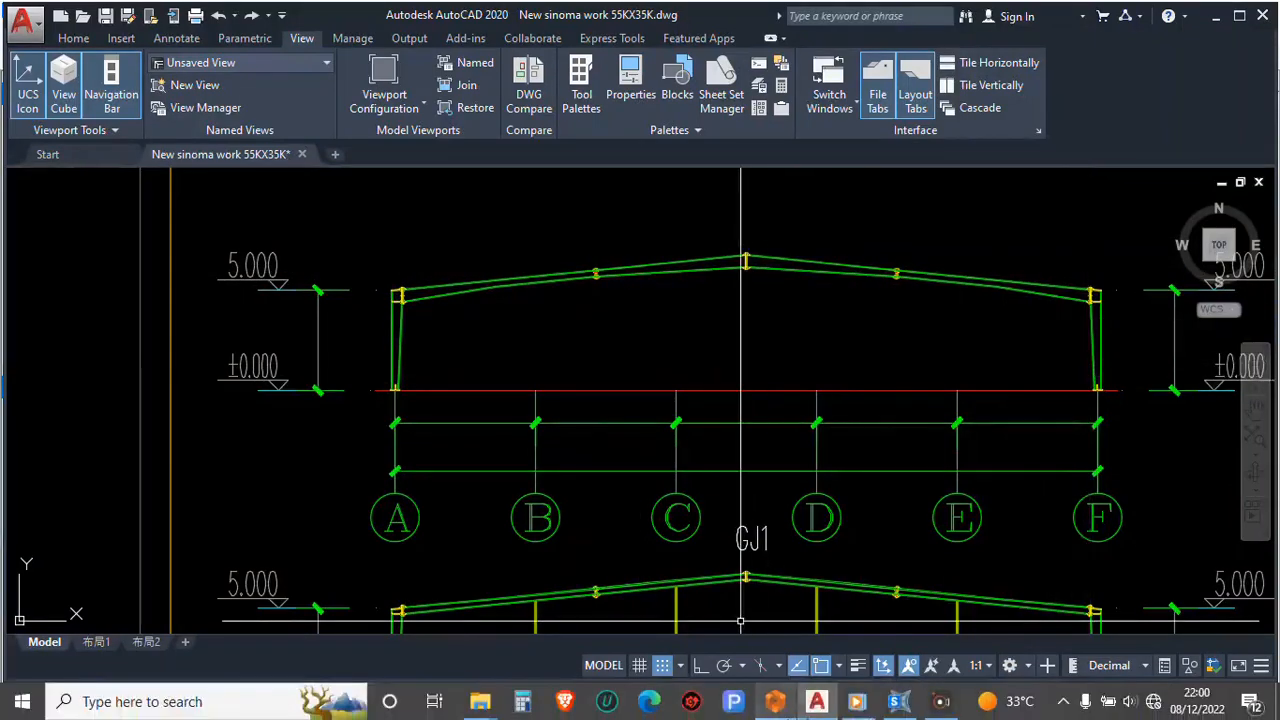
pyautogui.click(899, 703)
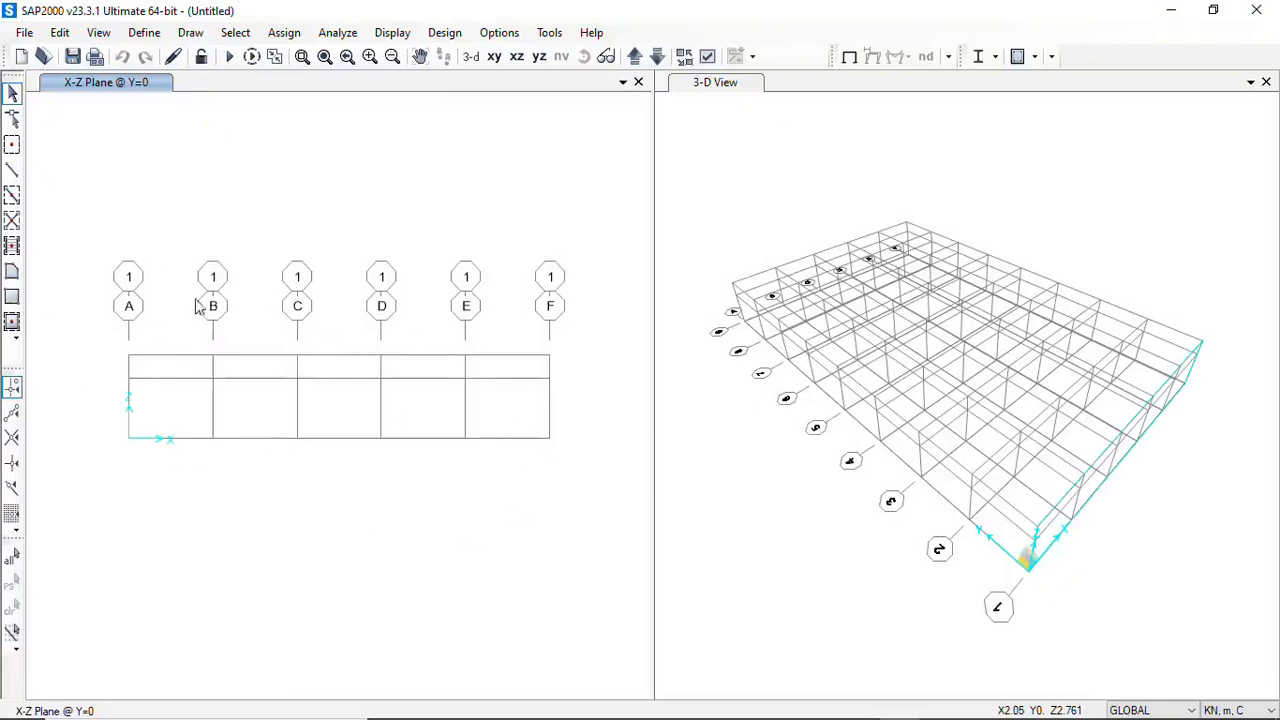
# Start importing a new steel I / Wide Flange section in the frame section properties
pyautogui.click(144, 32)
pyautogui.moveTo(166, 90)
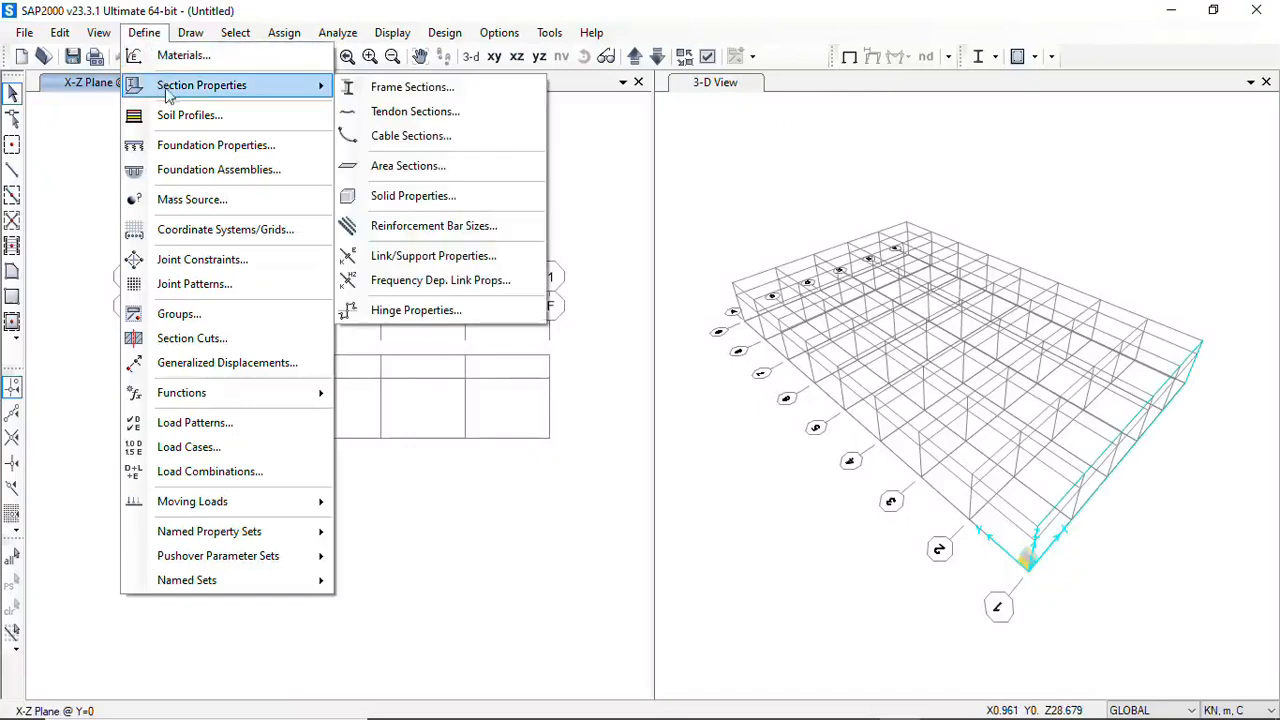
pyautogui.click(407, 92)
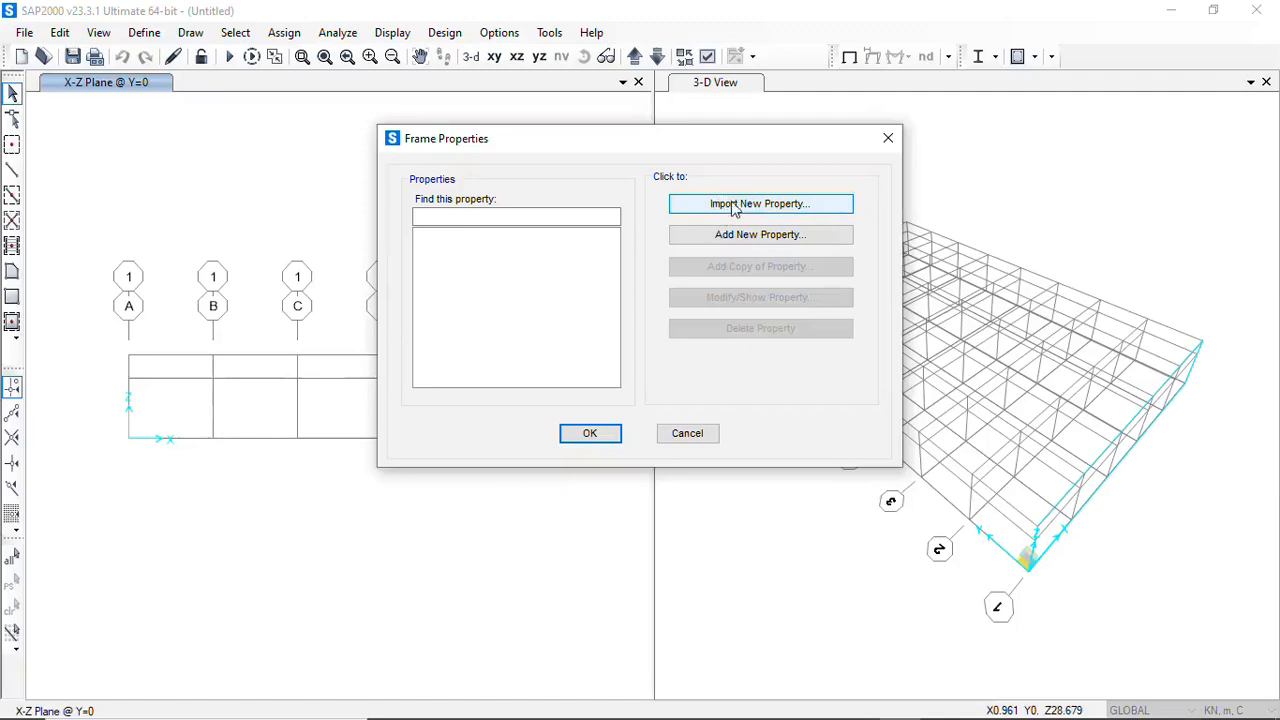
pyautogui.click(735, 205)
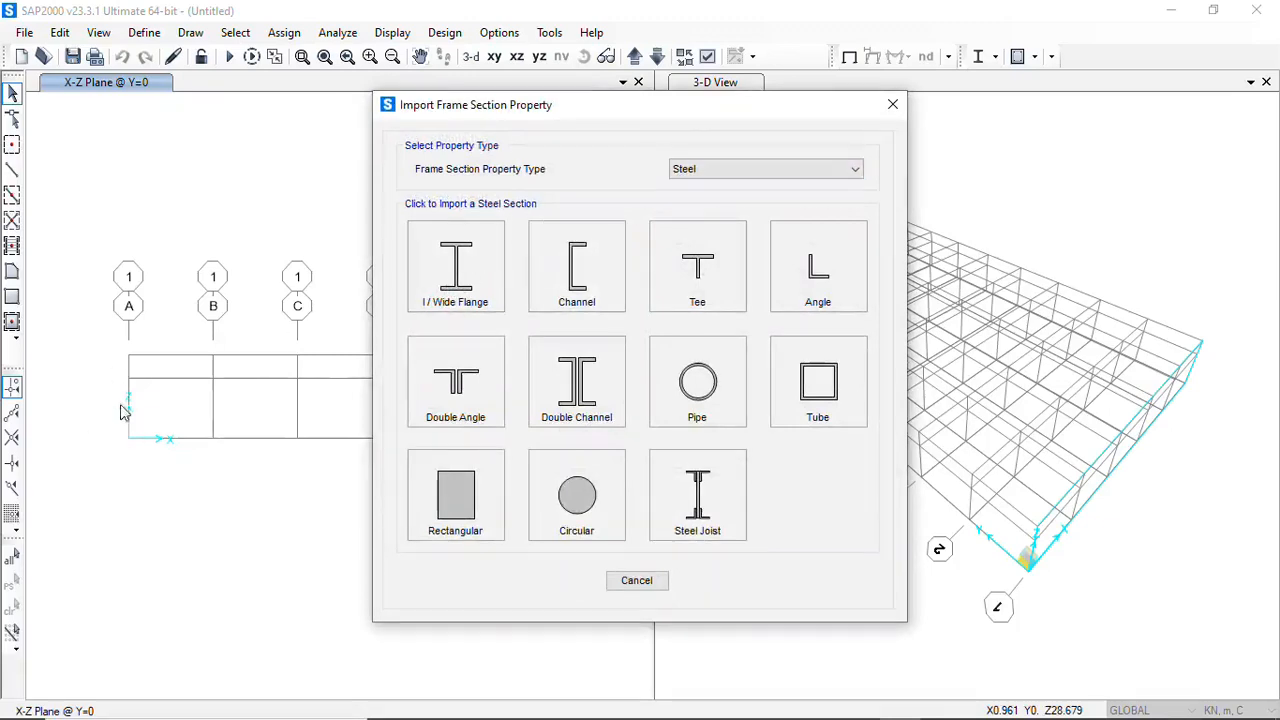
pyautogui.click(461, 284)
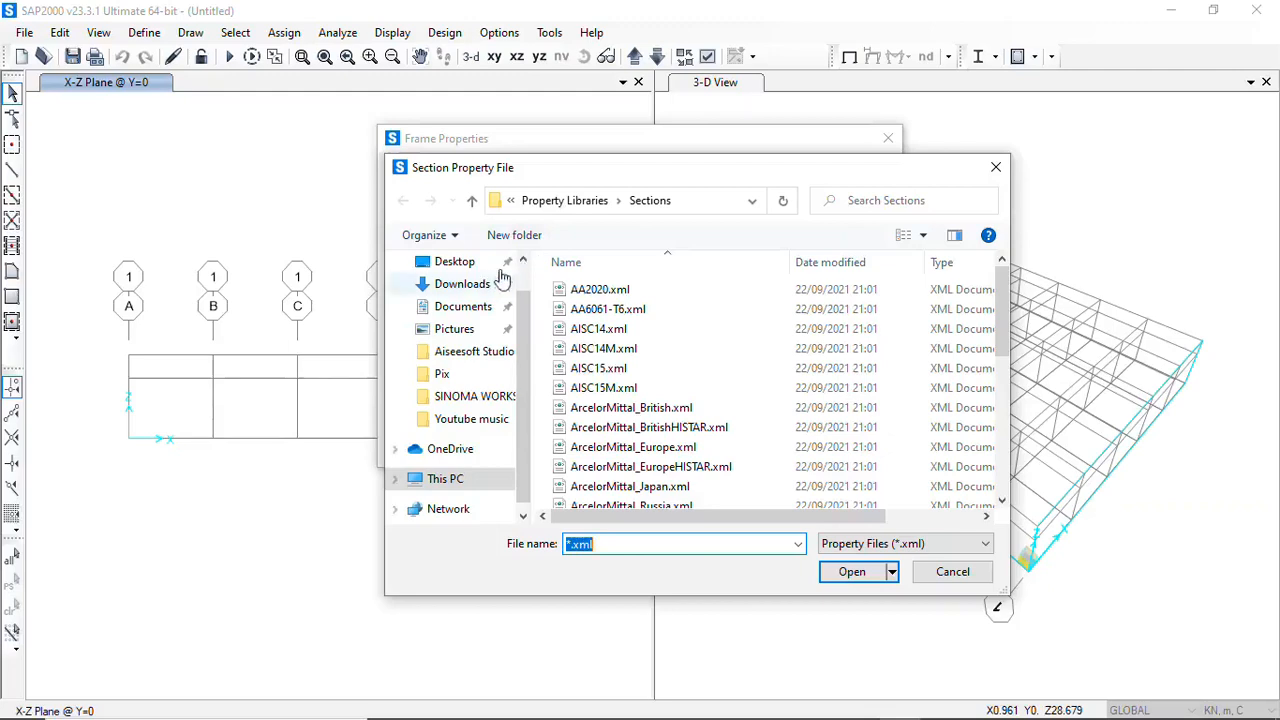
# Open ChineseGB08.xml from the Sections property library as the source of the imported sections
pyautogui.moveTo(671, 177); pyautogui.dragTo(671, 140)
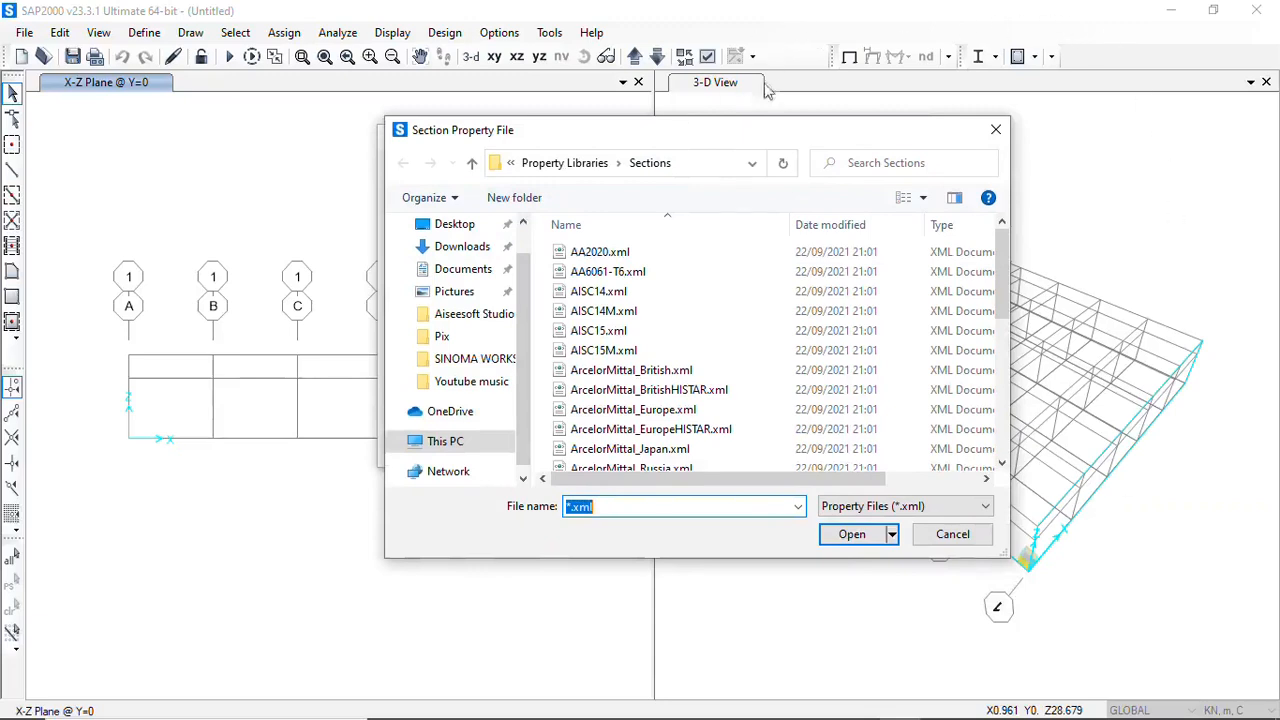
pyautogui.scroll(-1, 675, 368)
pyautogui.scroll(-1, 675, 368)
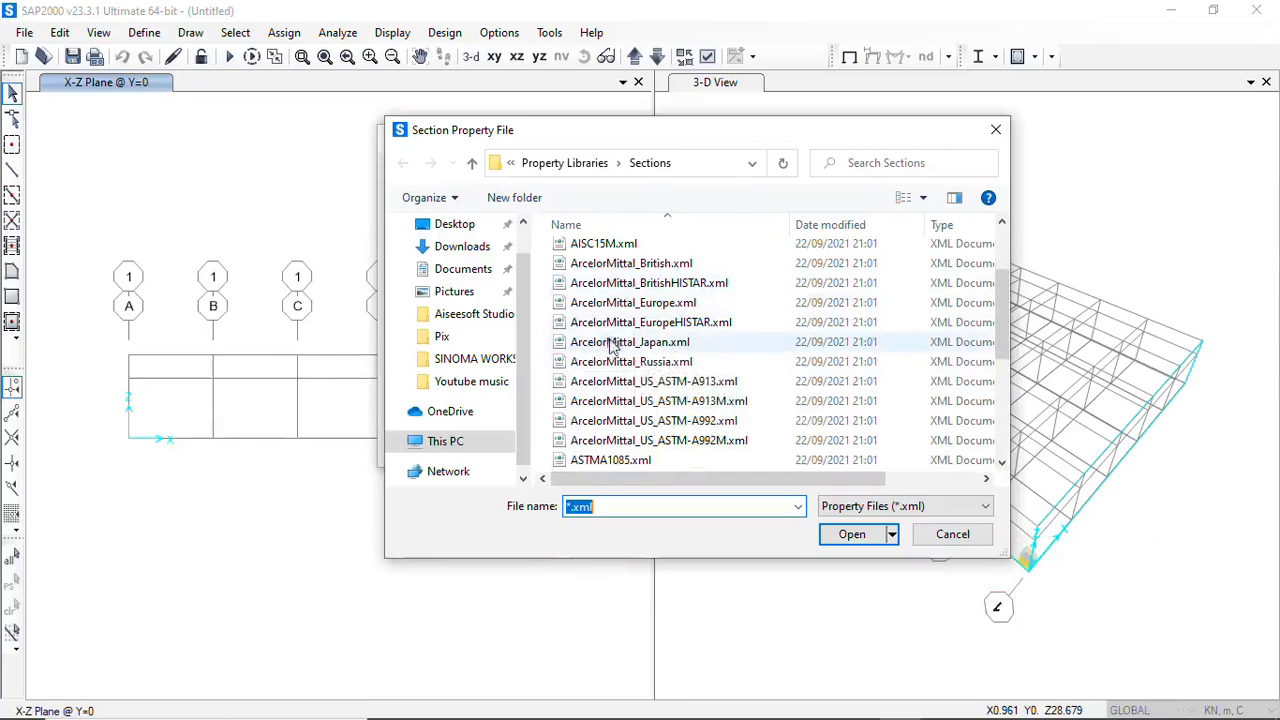
pyautogui.scroll(-2, 610, 342)
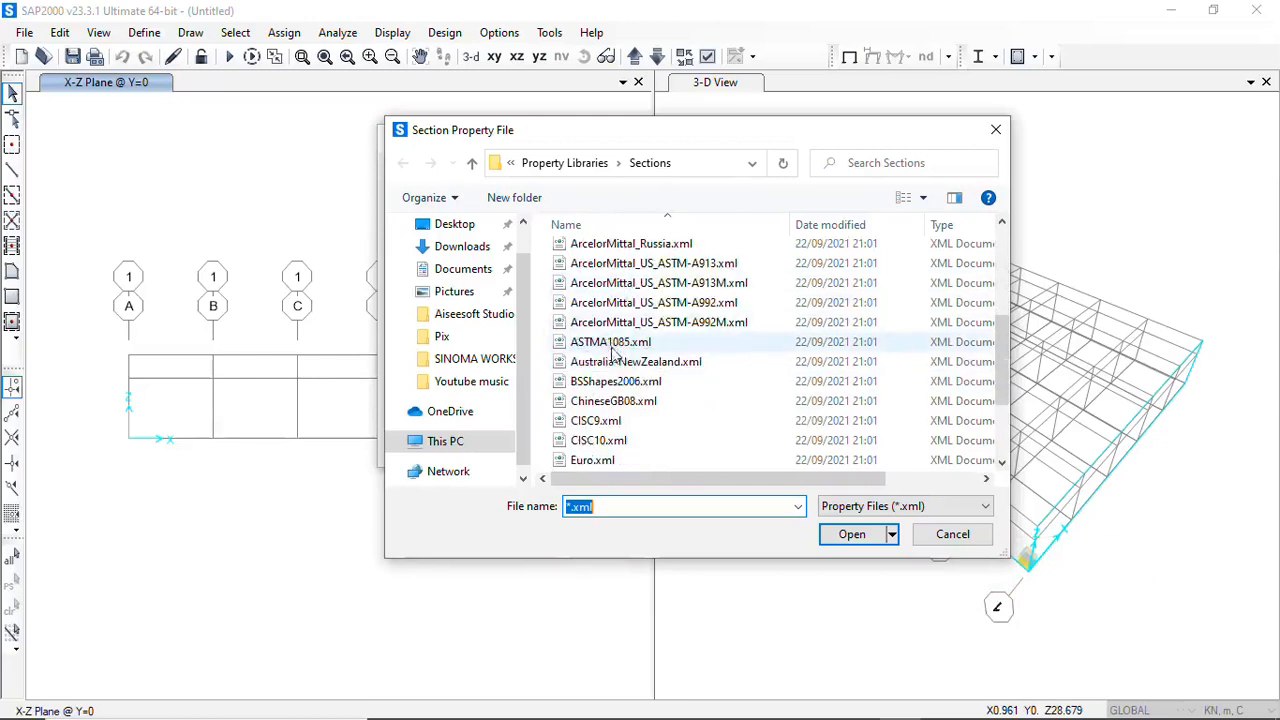
pyautogui.click(604, 403)
pyautogui.click(851, 535)
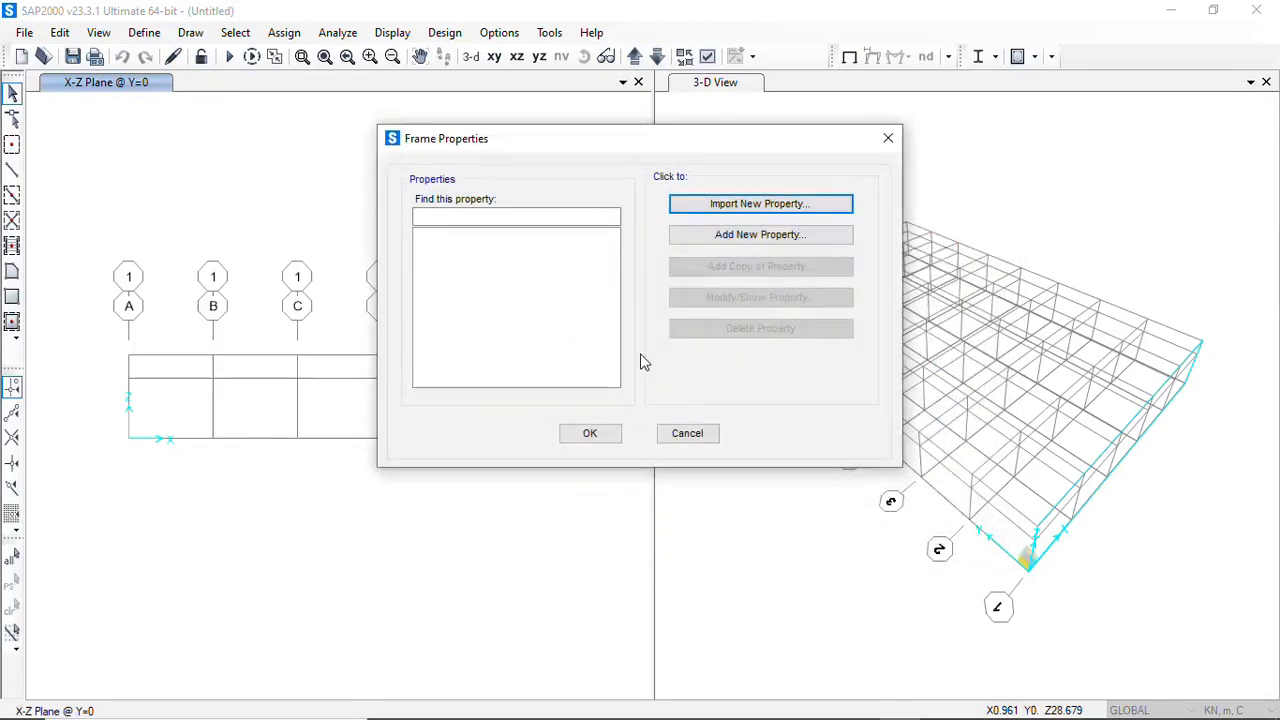
# Select HM300X200X8X12, HM400X300X10X16 and HM600X300X12X17 from the section library for import with material Q355
pyautogui.scroll(-7, 564, 421)
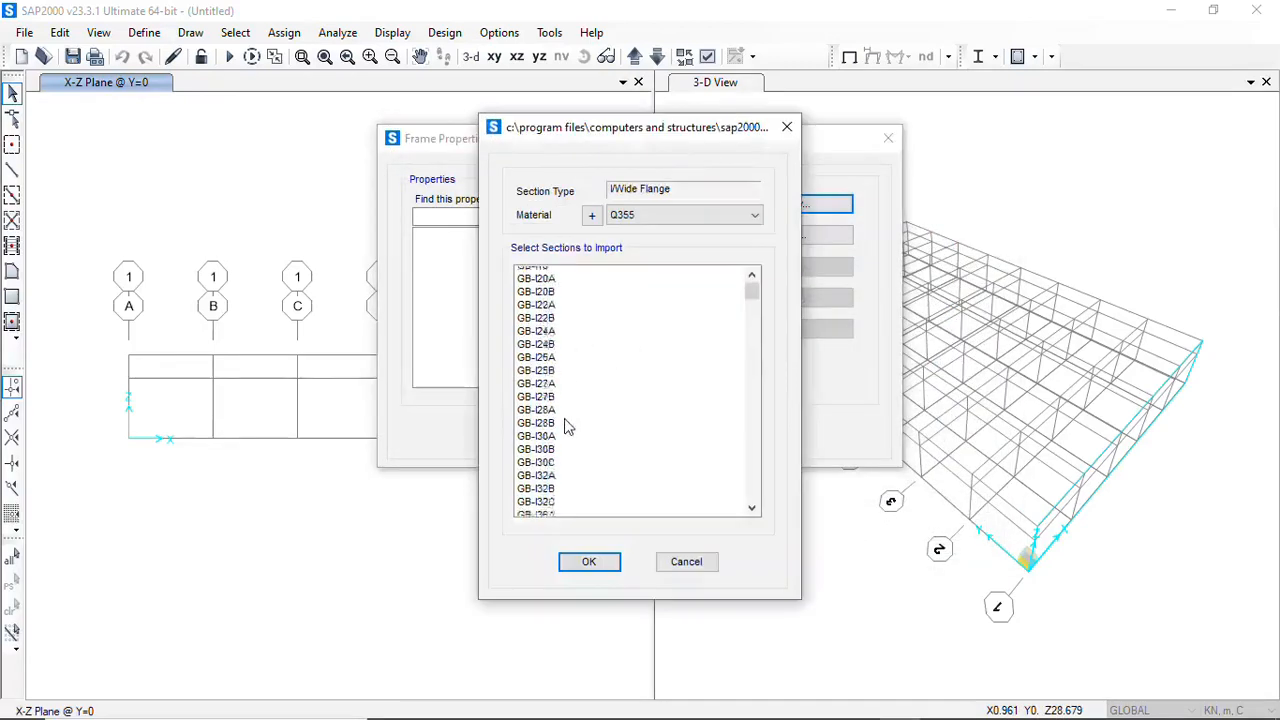
pyautogui.scroll(-5, 564, 421)
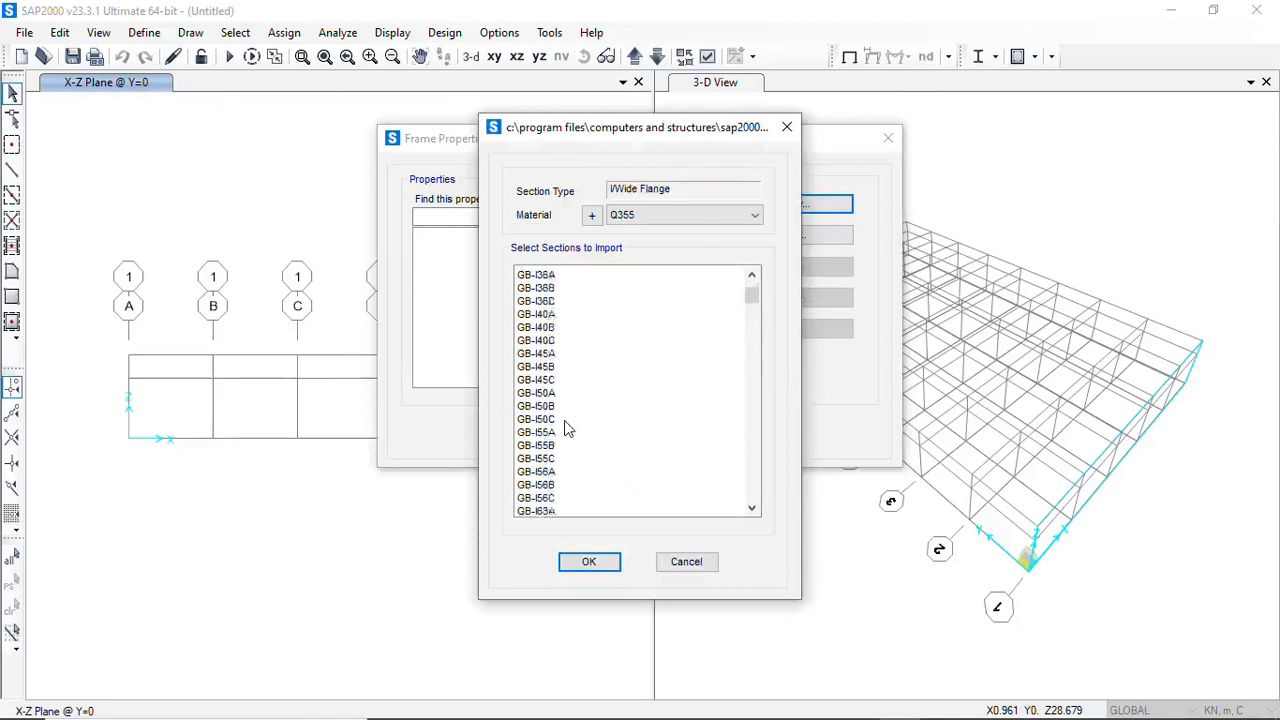
pyautogui.scroll(-2, 566, 428)
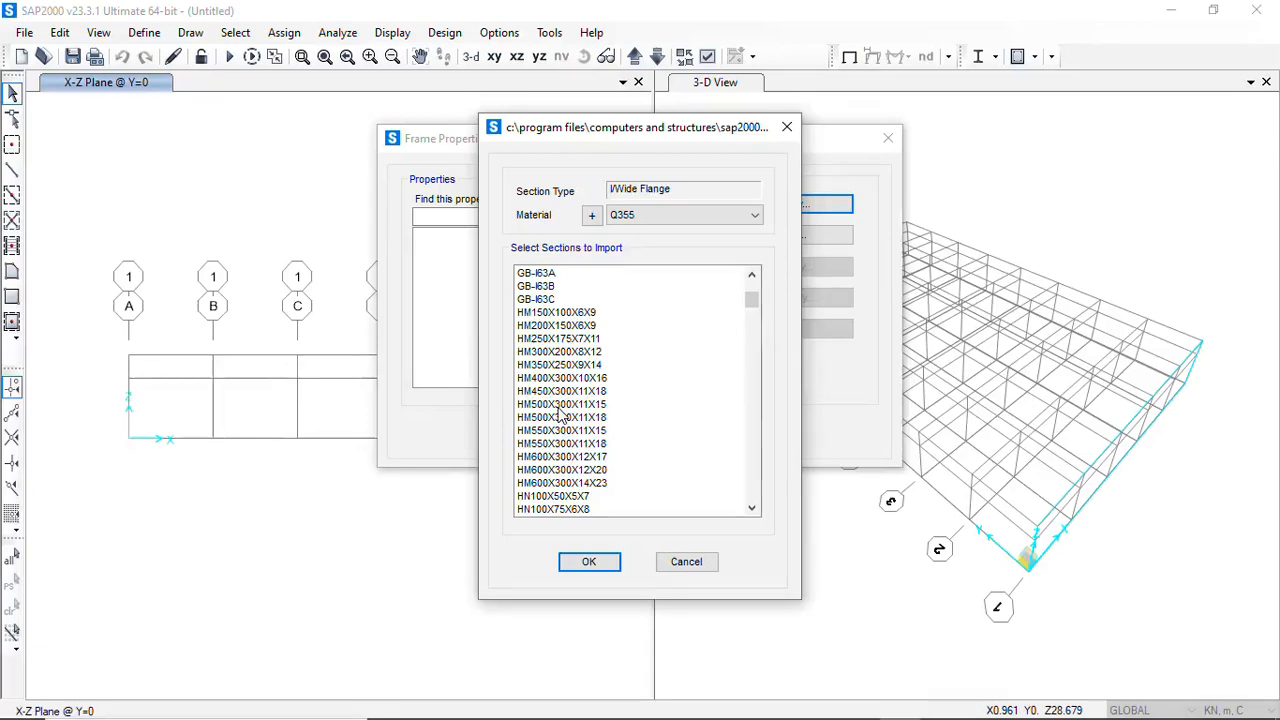
pyautogui.click(549, 355)
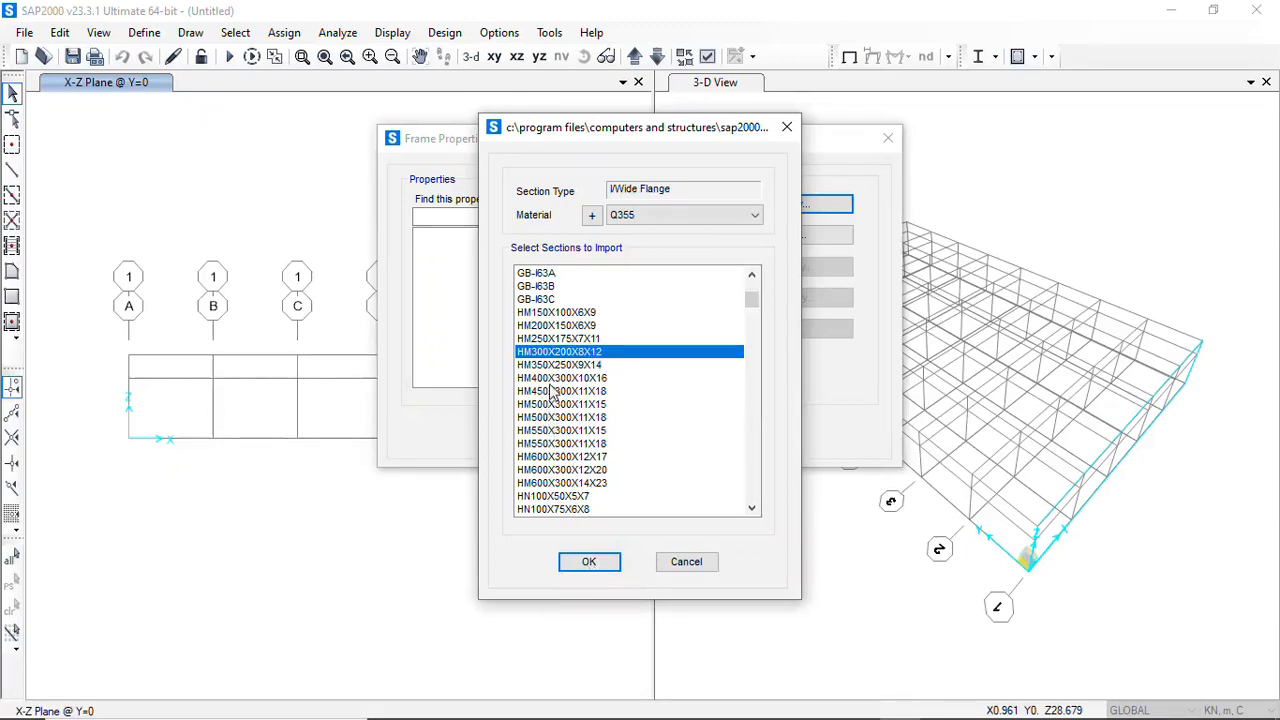
pyautogui.keyDown('ctrl'); pyautogui.click(552, 458); pyautogui.keyUp('ctrl')
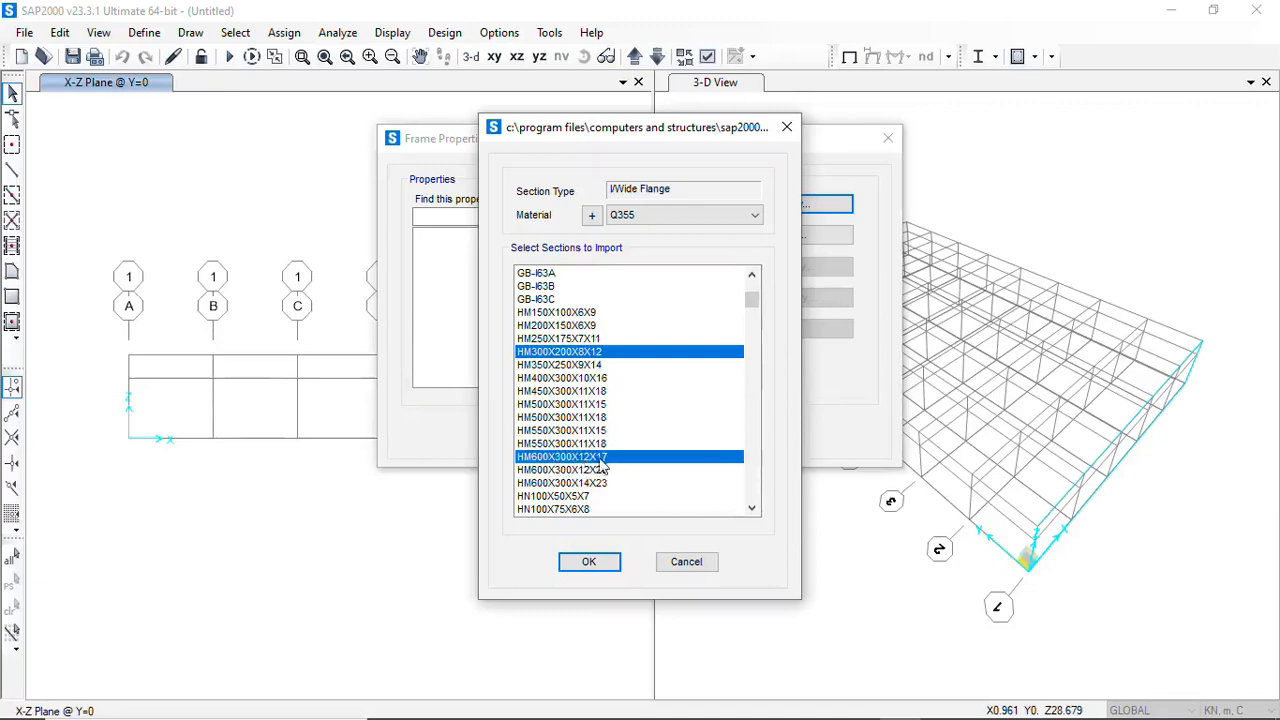
pyautogui.scroll(-2, 600, 462)
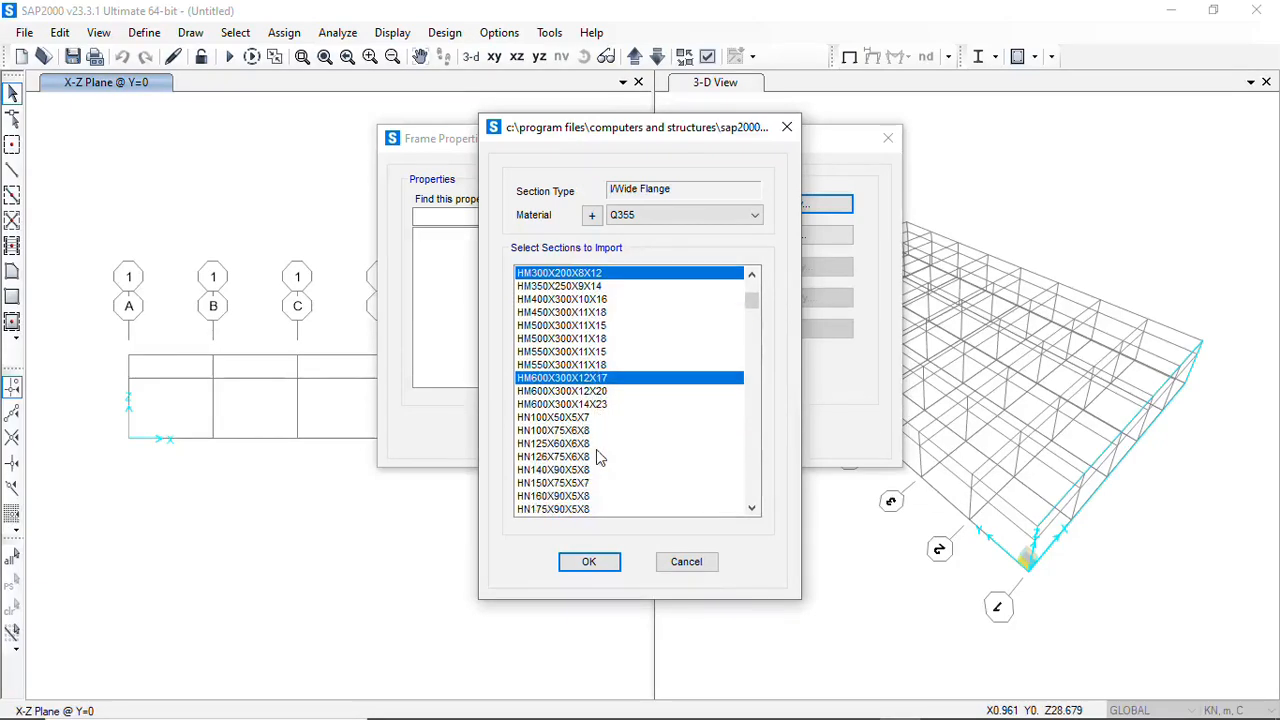
pyautogui.scroll(1, 600, 458)
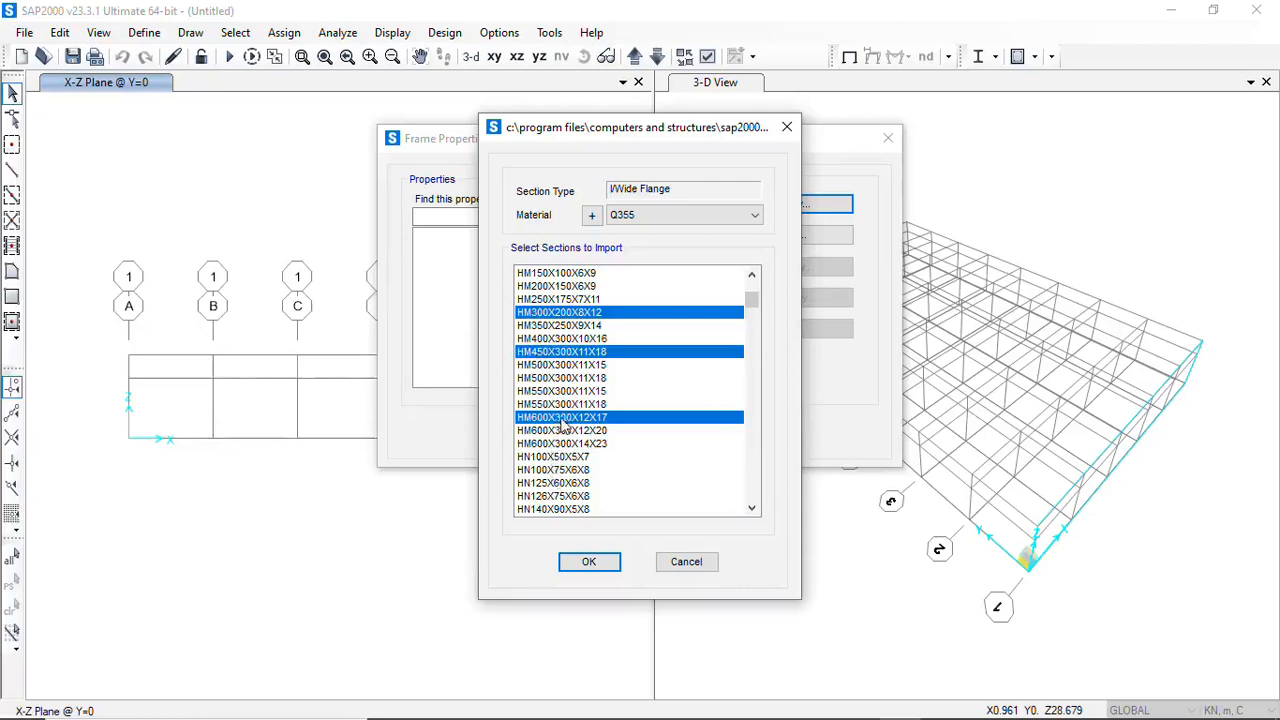
pyautogui.keyDown('ctrl'); pyautogui.click(565, 340); pyautogui.keyUp('ctrl')
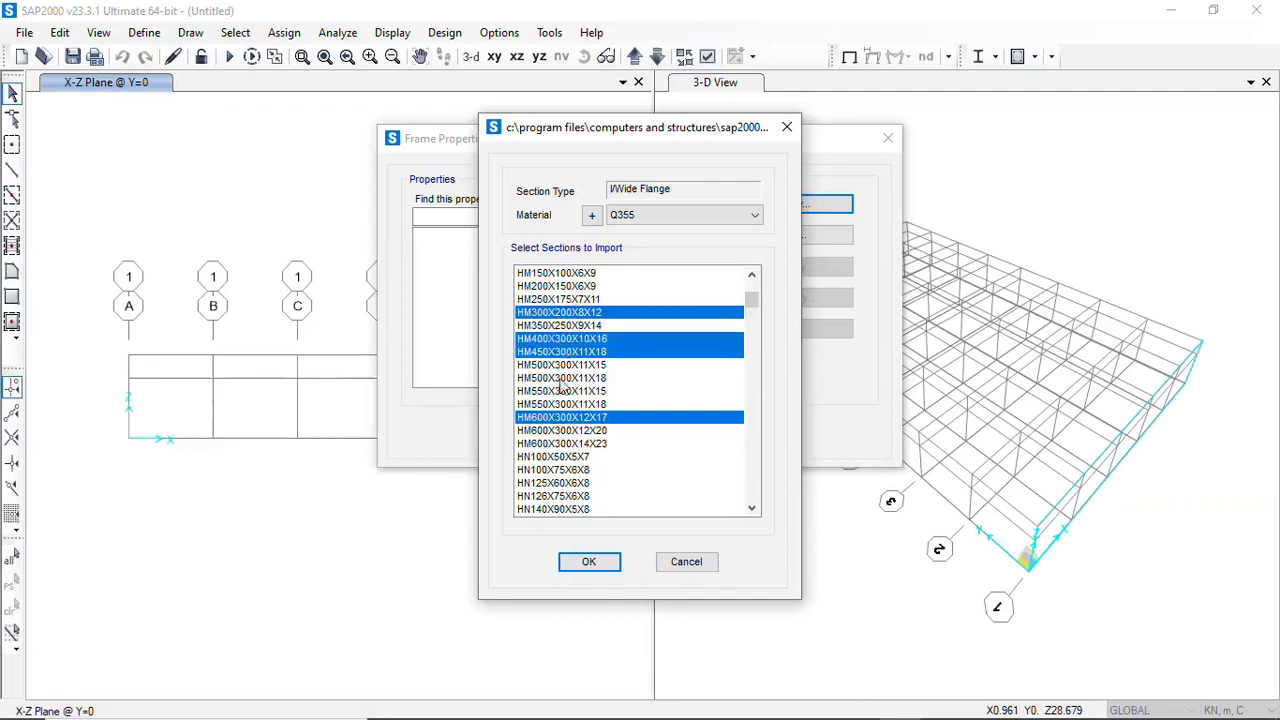
pyautogui.keyDown('ctrl'); pyautogui.click(577, 355); pyautogui.keyUp('ctrl')
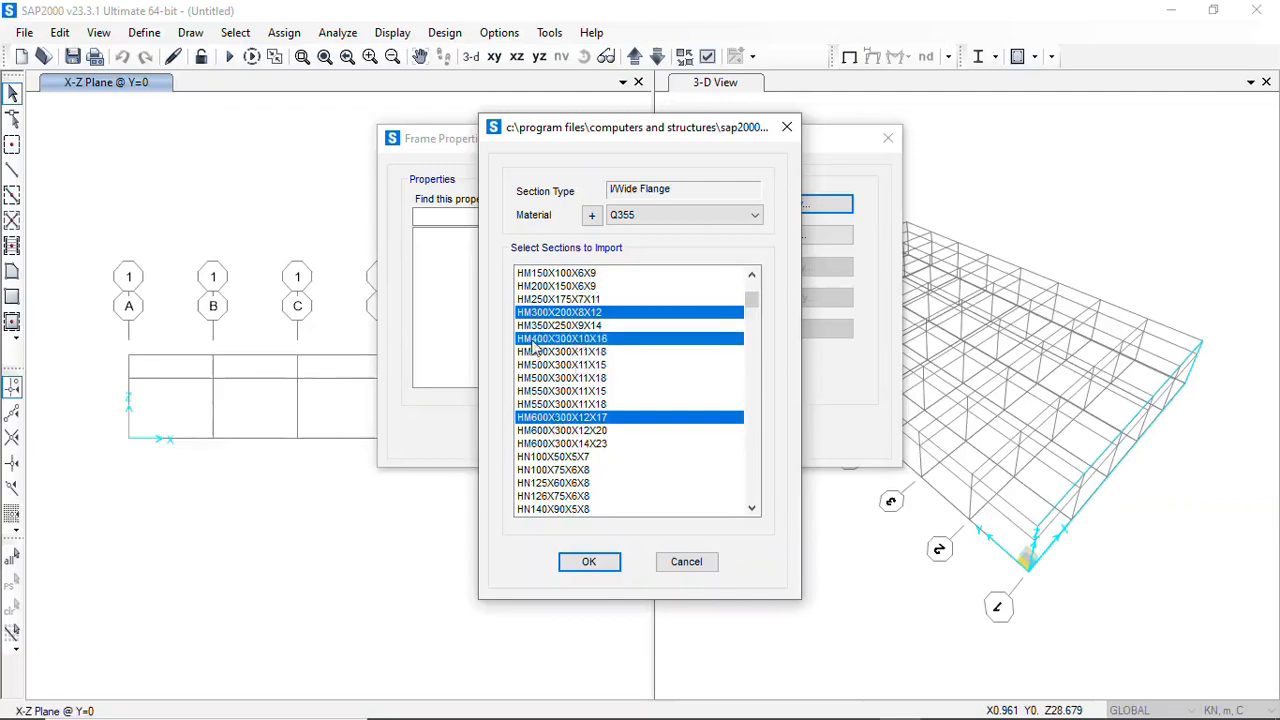
pyautogui.click(592, 563)
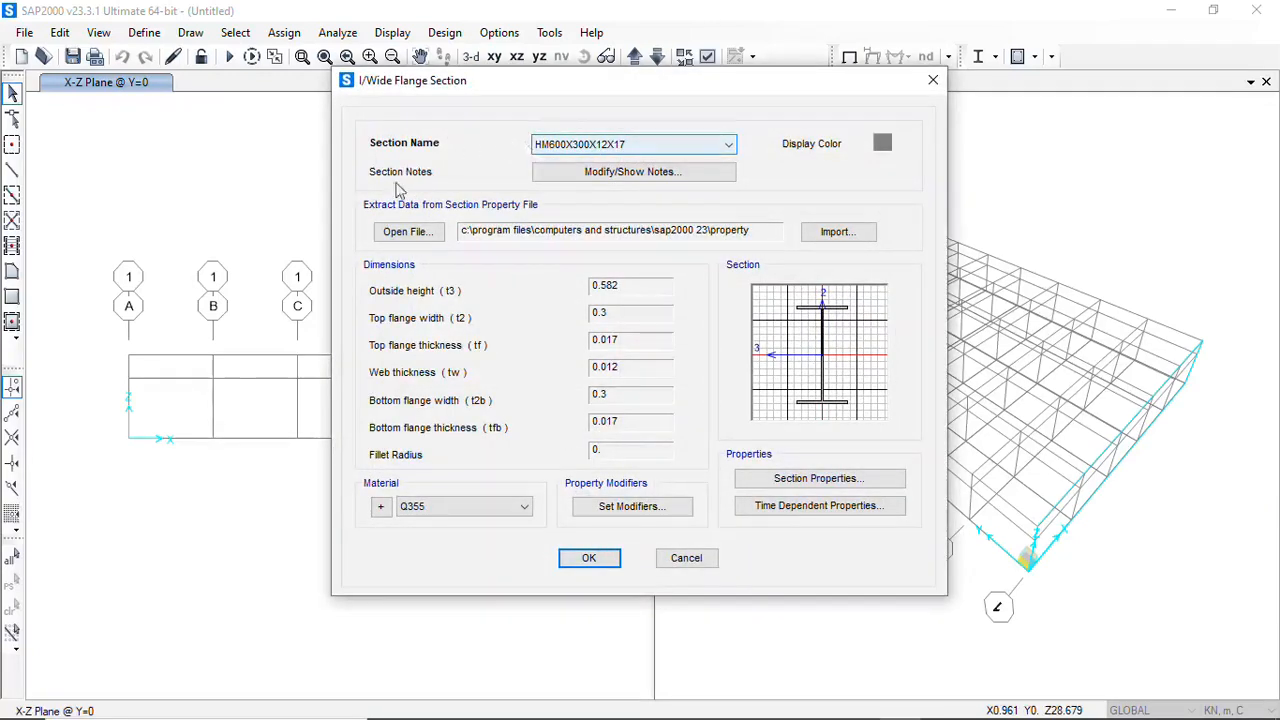
# Choose Q355 as the material of the imported I/Wide Flange section and accept its definition
pyautogui.click(524, 510)
pyautogui.click(442, 552)
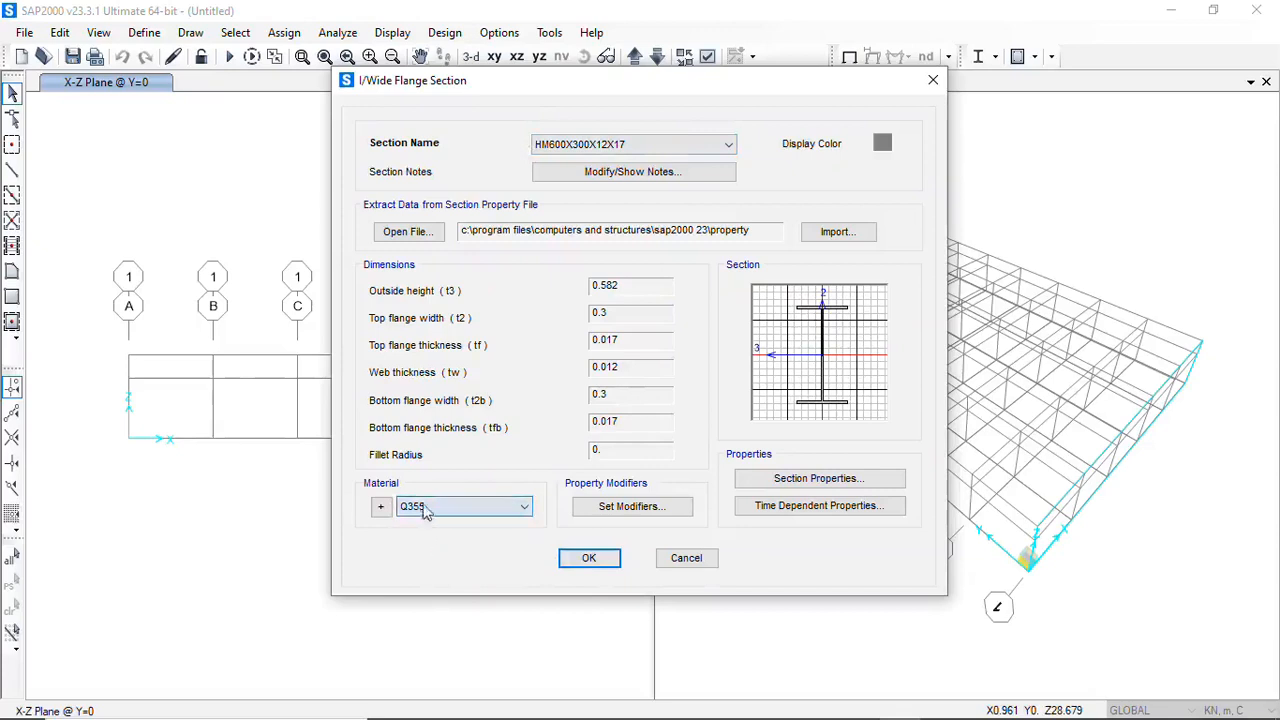
pyautogui.click(600, 558)
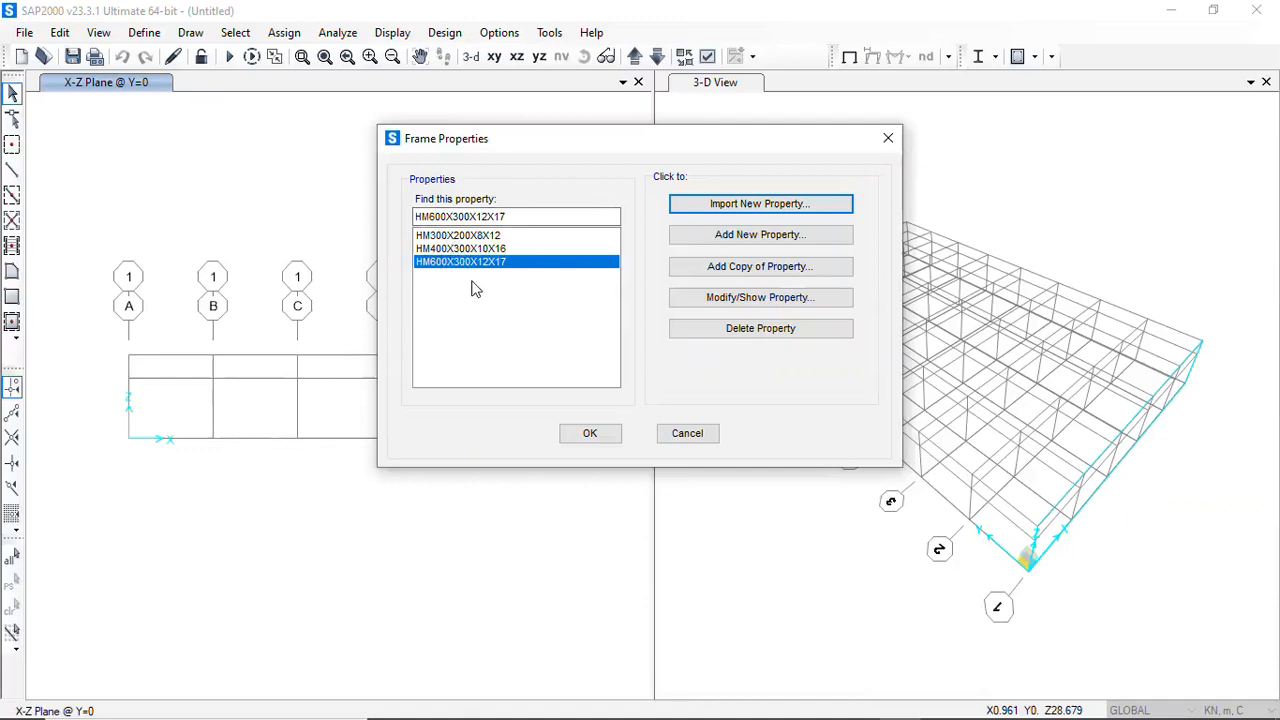
pyautogui.click(748, 240)
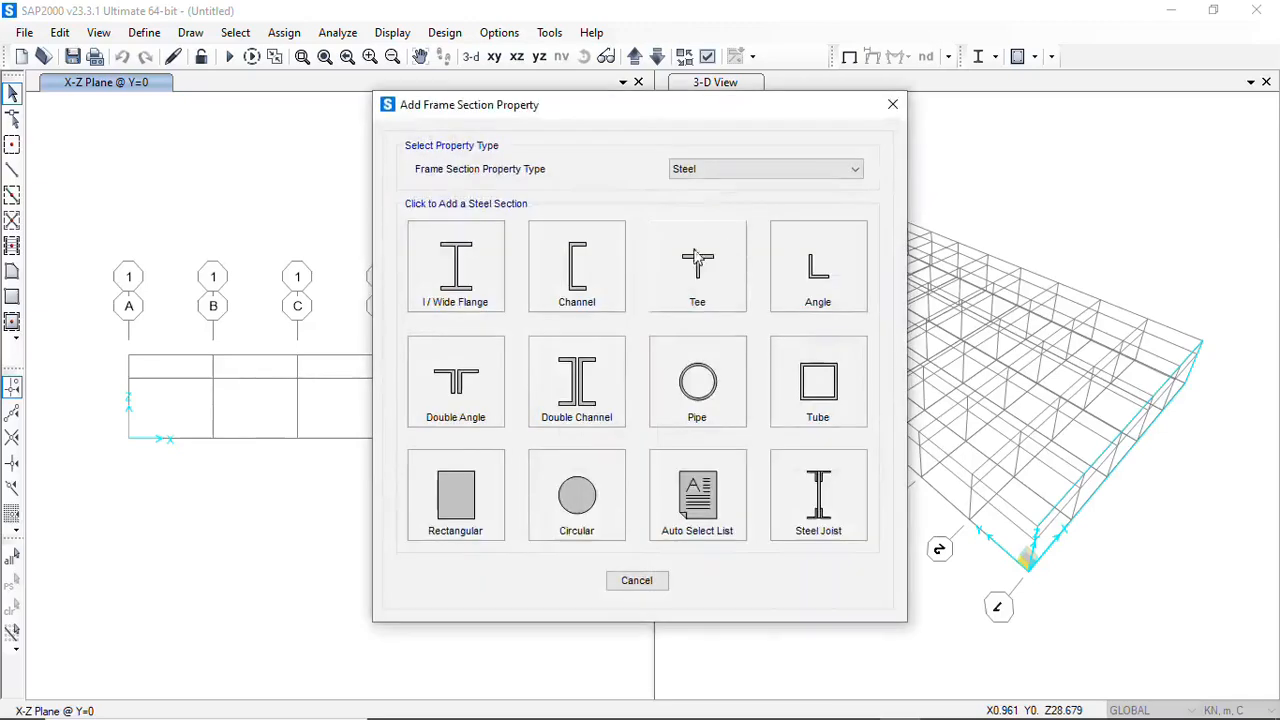
pyautogui.click(462, 307)
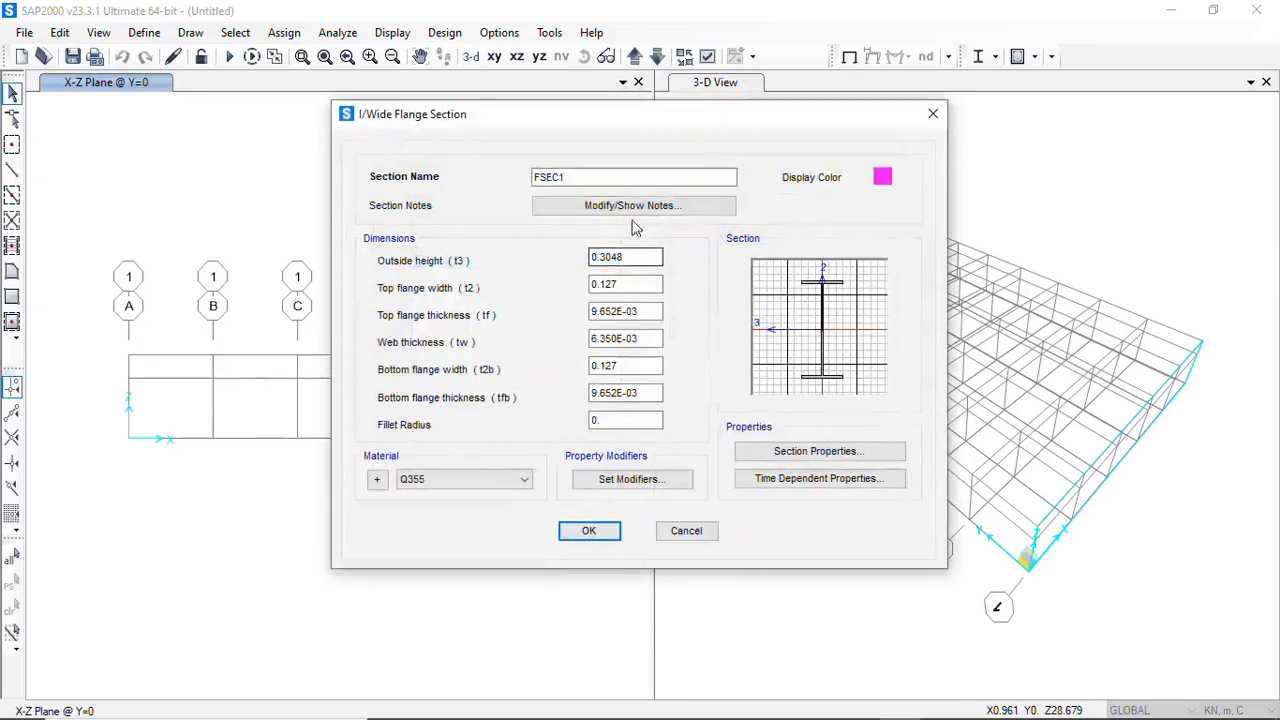
pyautogui.moveTo(563, 179); pyautogui.dragTo(518, 197)
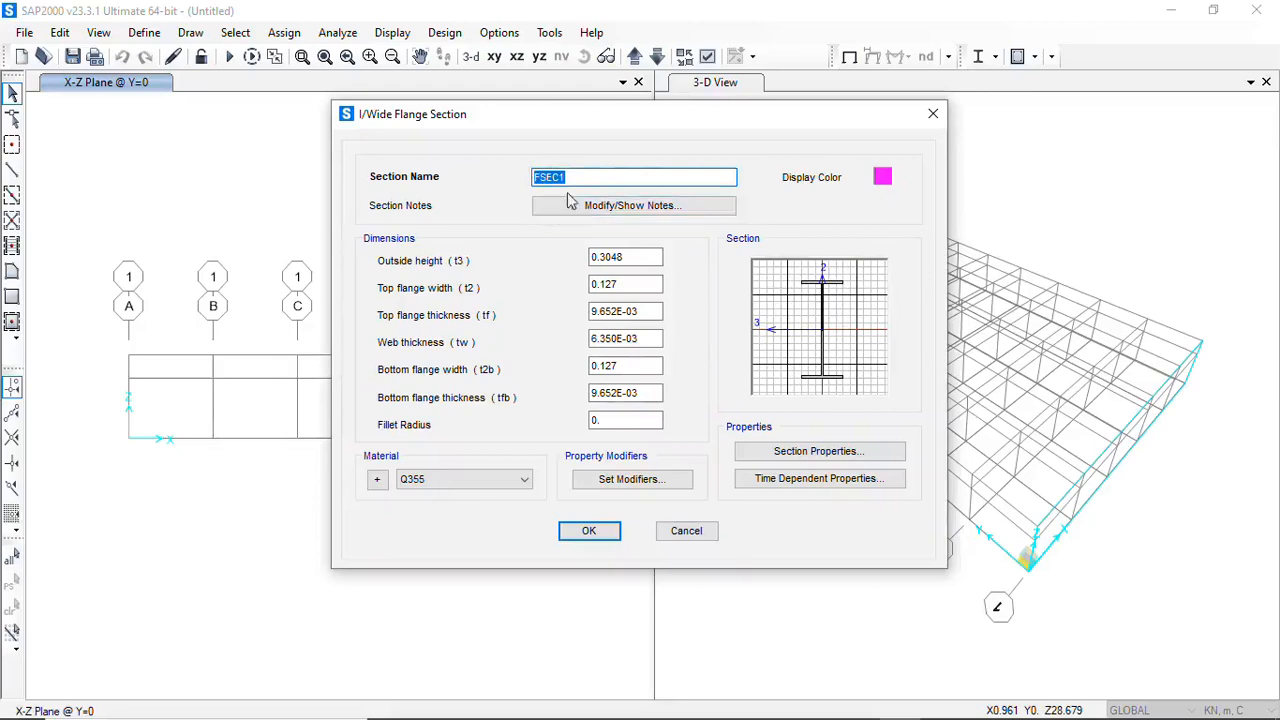
pyautogui.moveTo(576, 178); pyautogui.dragTo(515, 180)
pyautogui.write('BRSC')
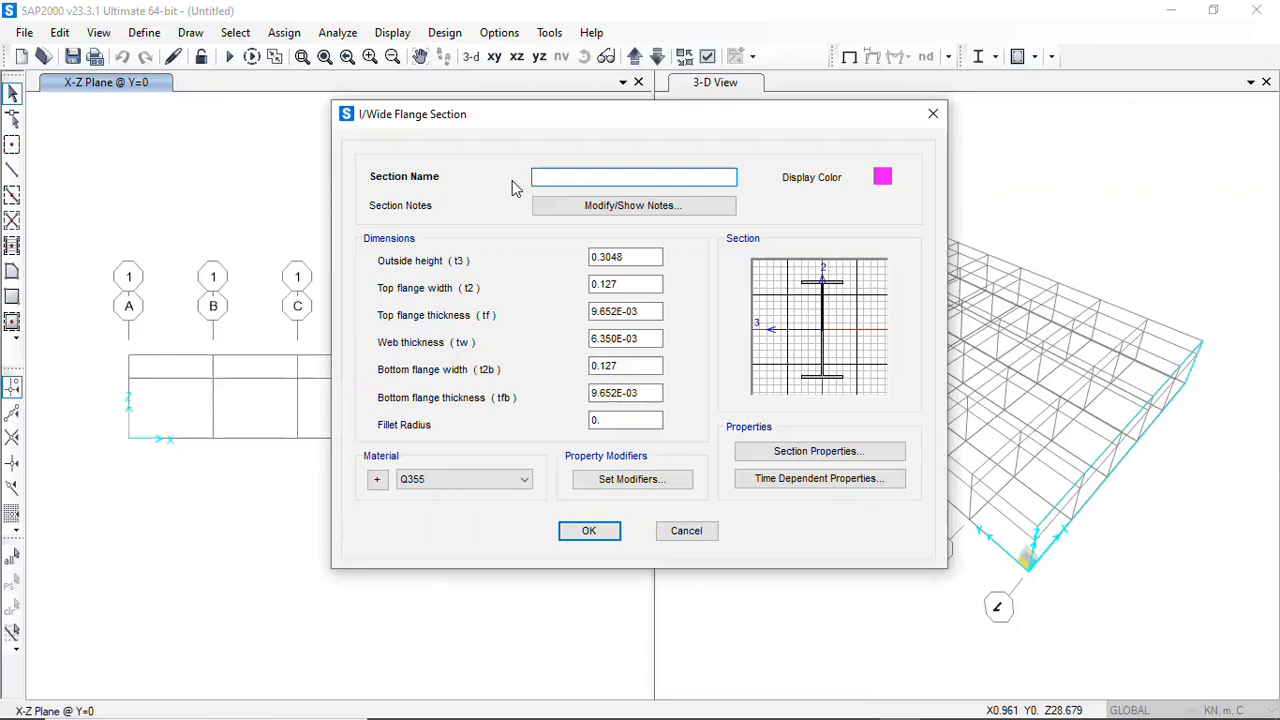
pyautogui.write('BRACE')
pyautogui.press('BackSpace')
pyautogui.press('BackSpace')
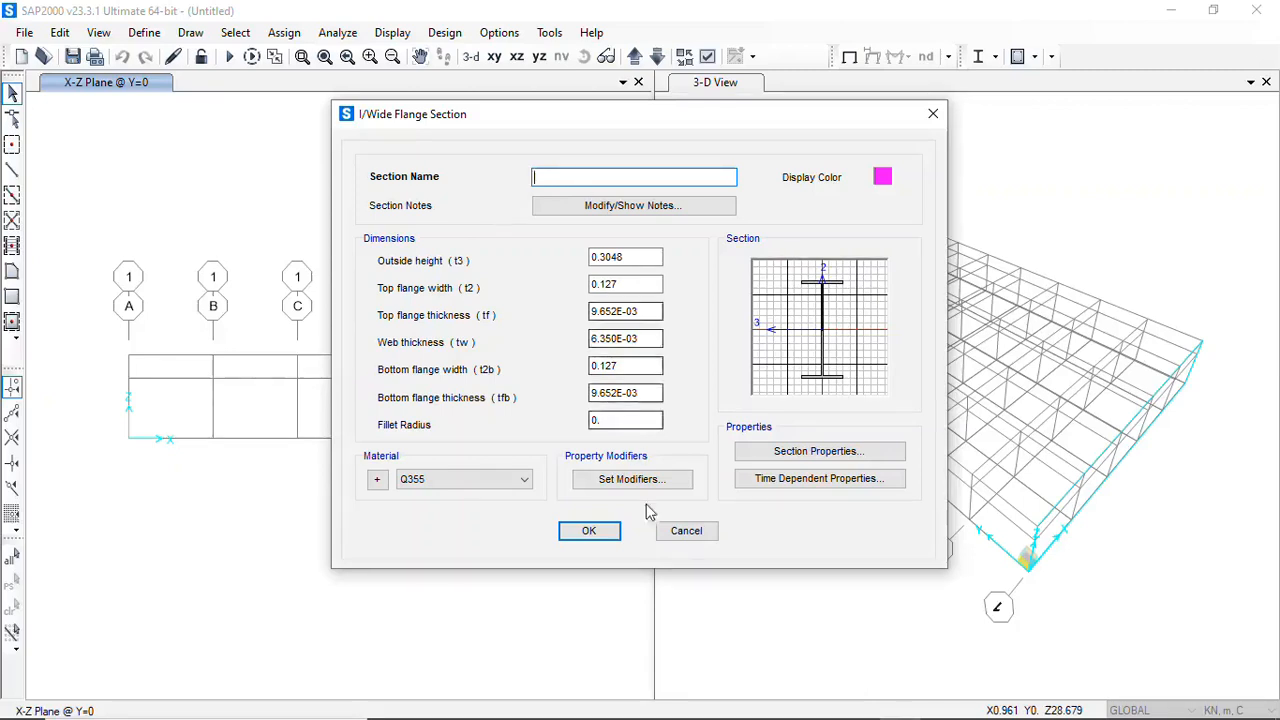
pyautogui.click(682, 531)
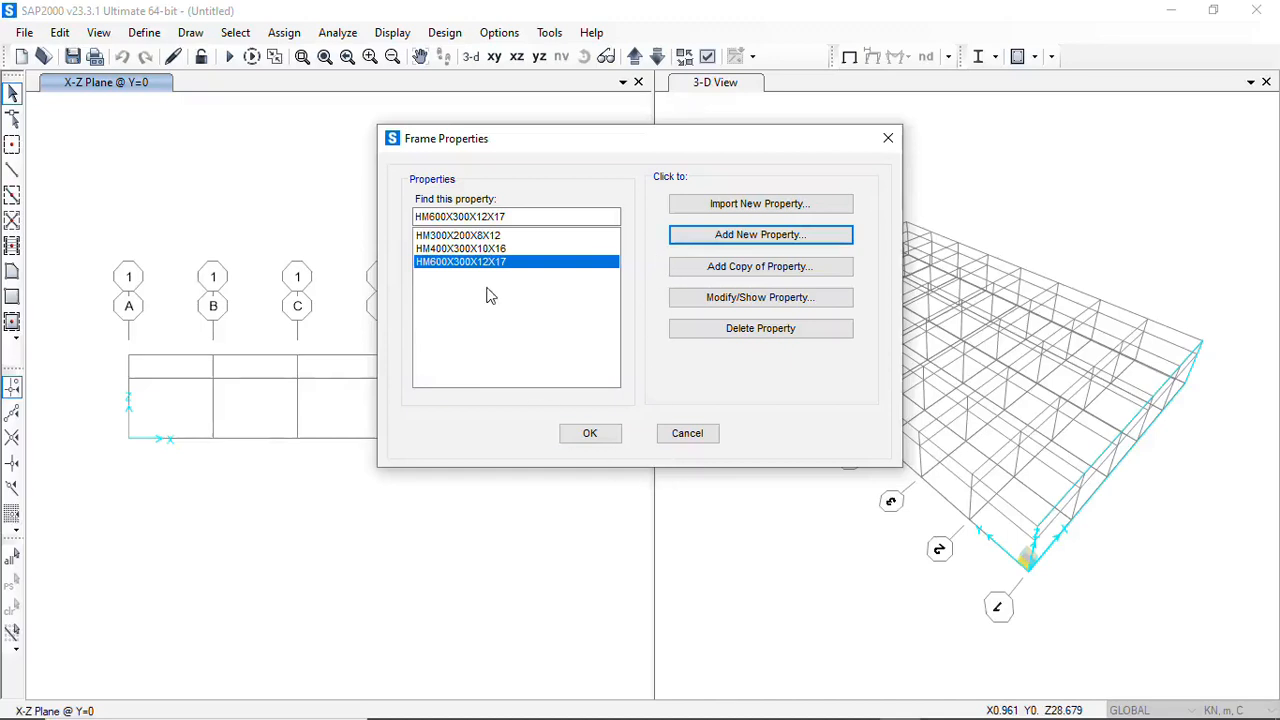
# Accept the imported frame properties and start adding a new Nonprismatic frame section from the Other property type
pyautogui.click(602, 437)
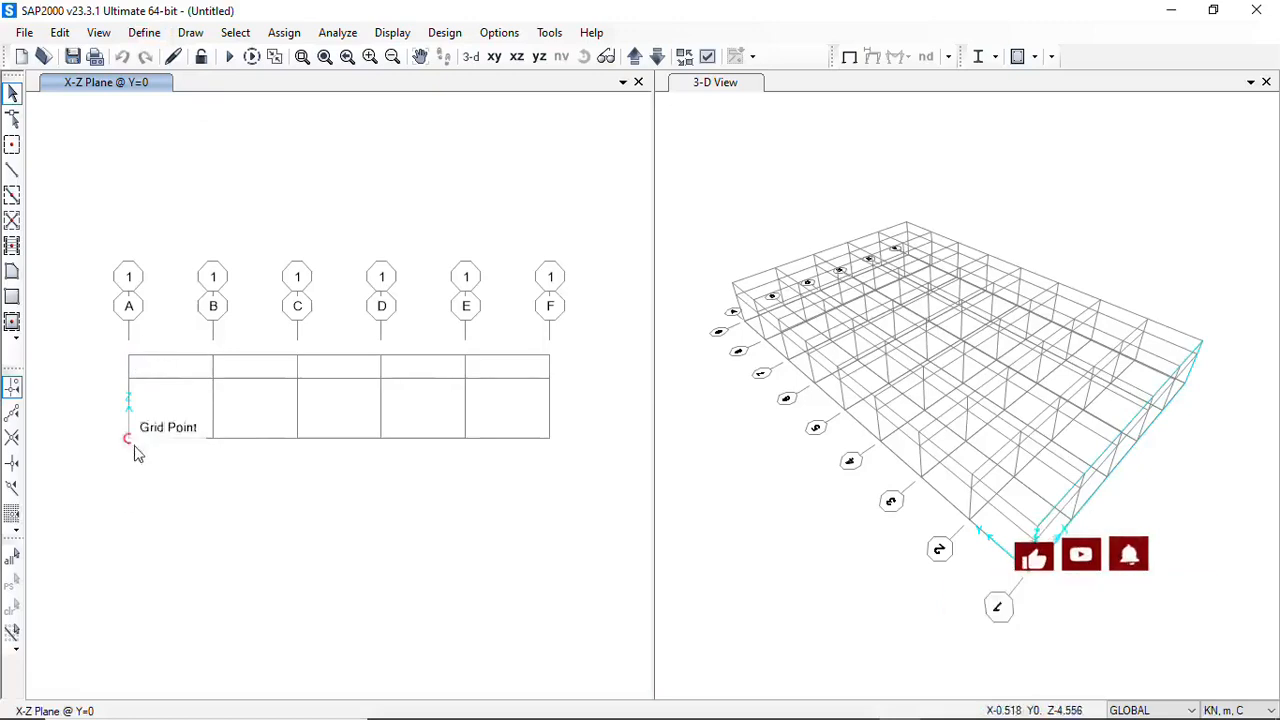
pyautogui.click(148, 35)
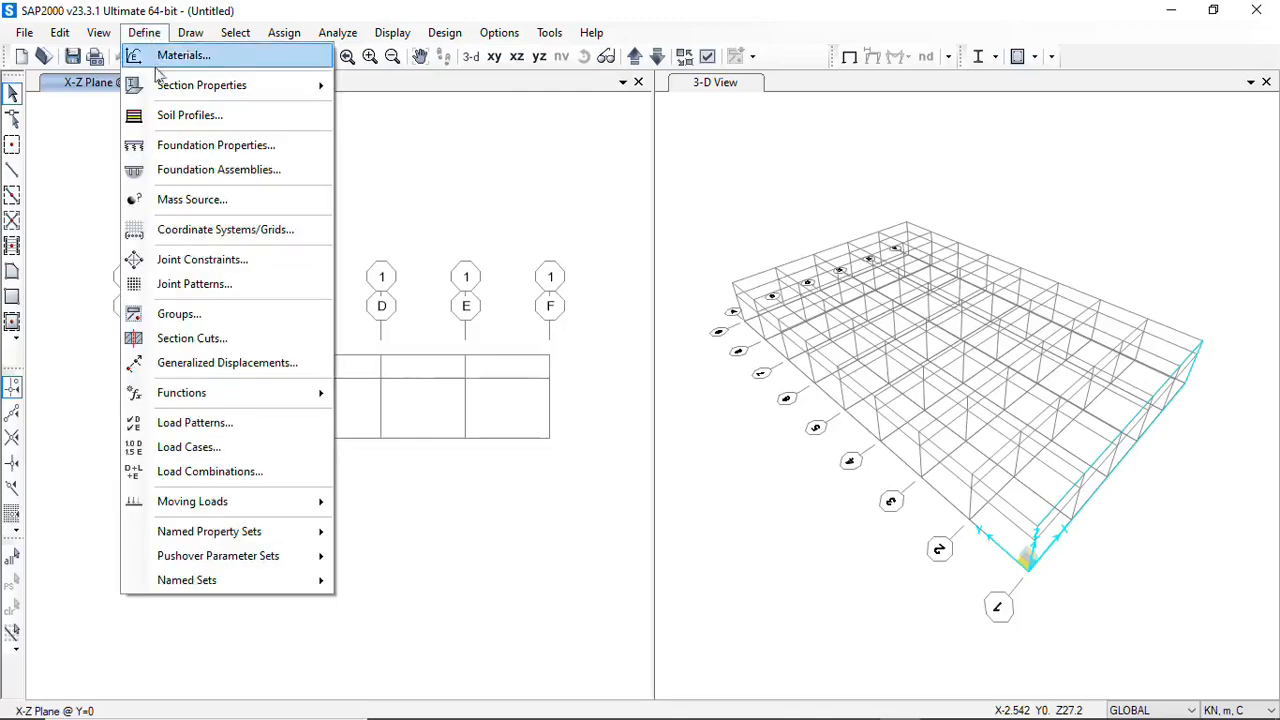
pyautogui.moveTo(230, 88)
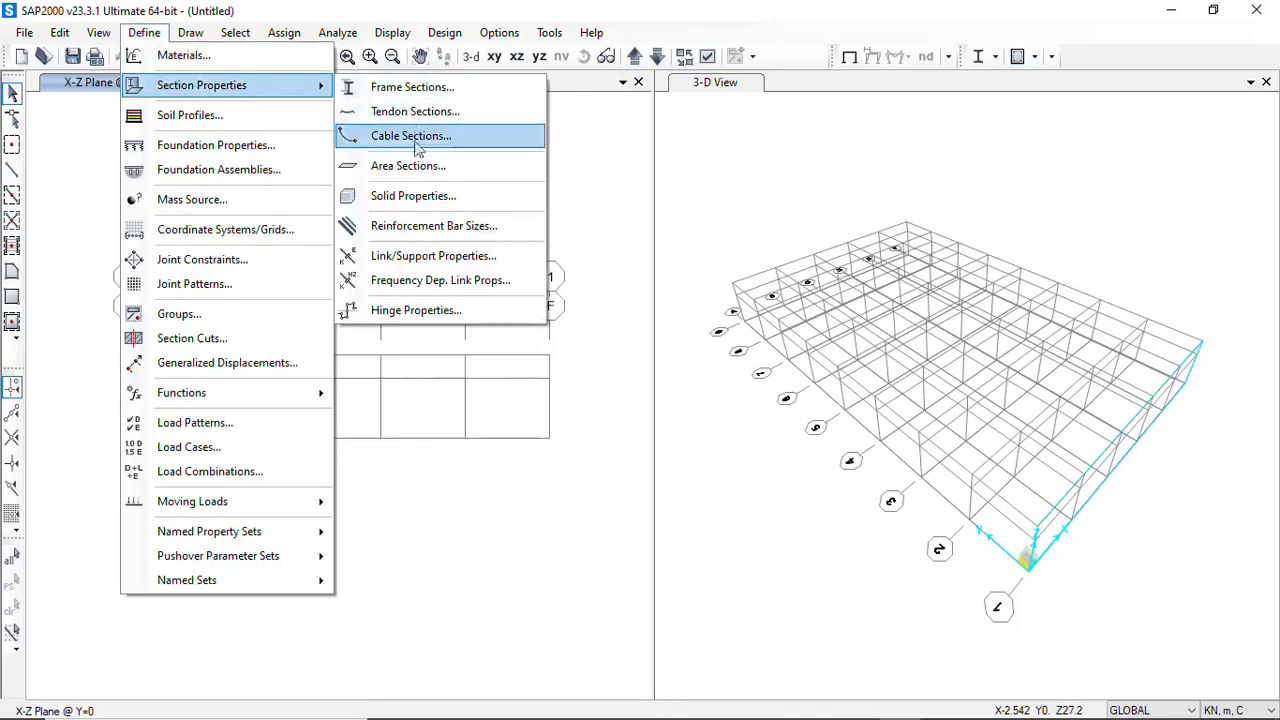
pyautogui.click(409, 92)
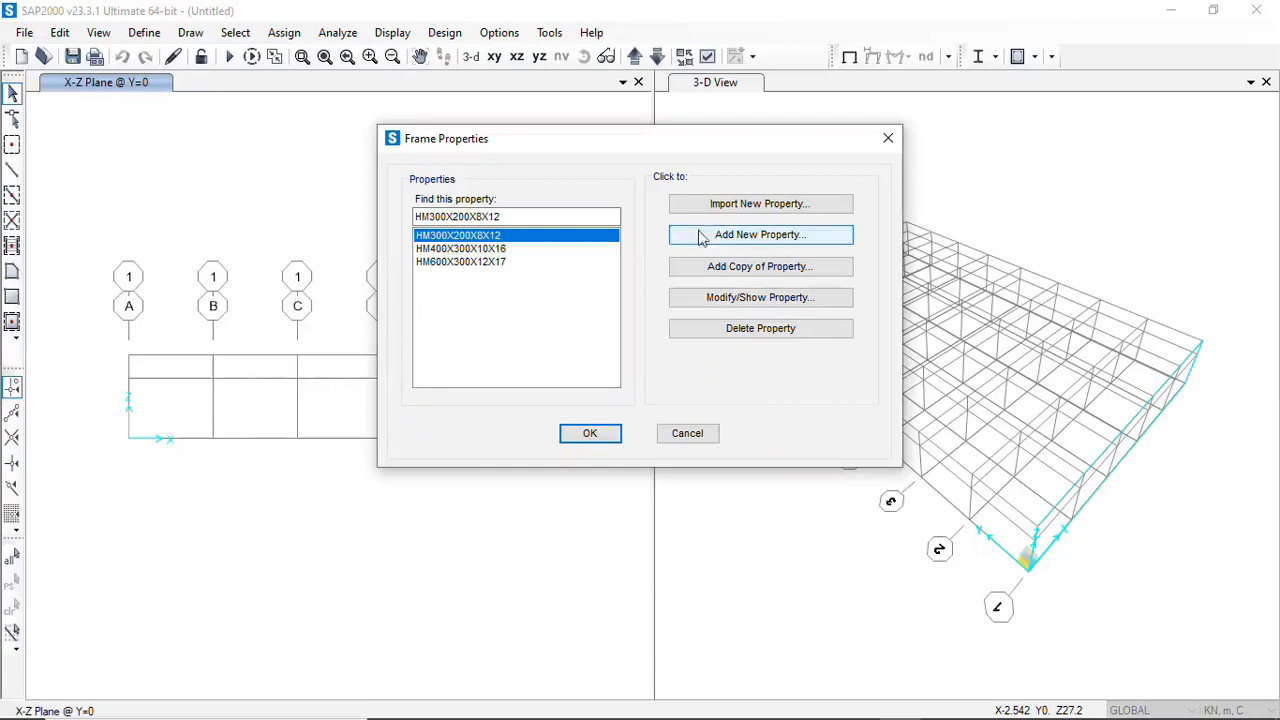
pyautogui.click(762, 236)
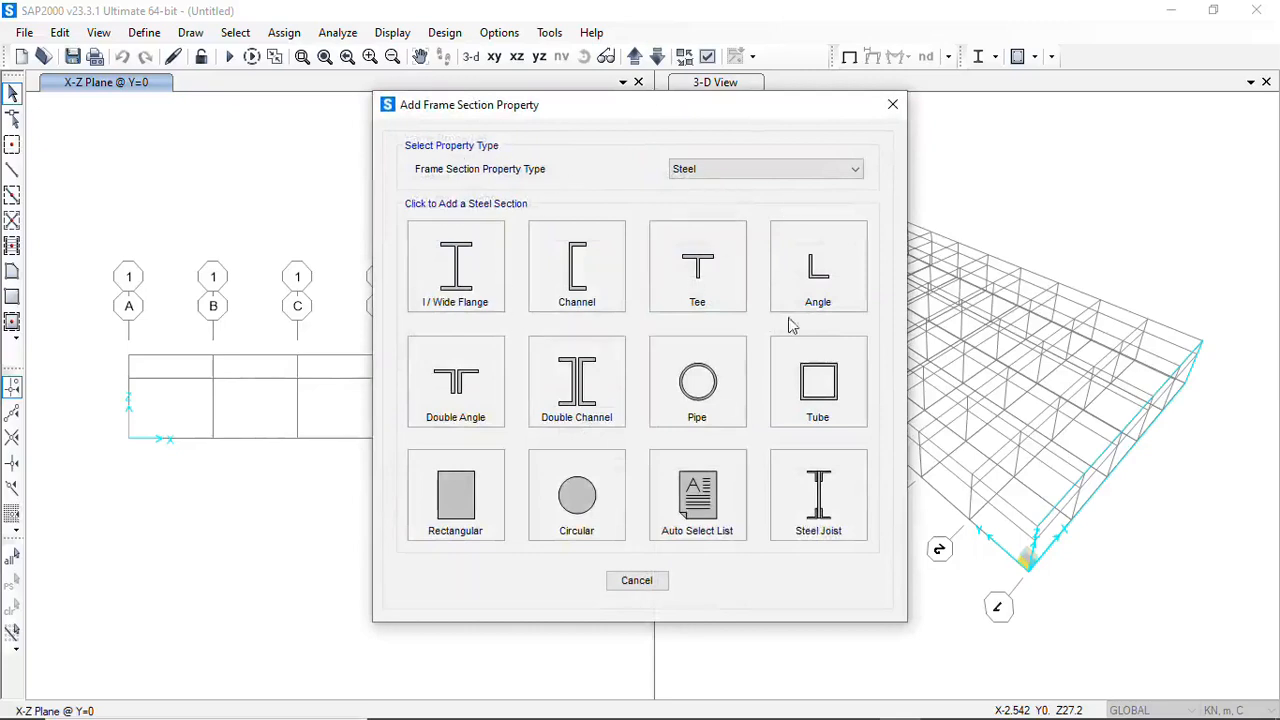
pyautogui.click(849, 176)
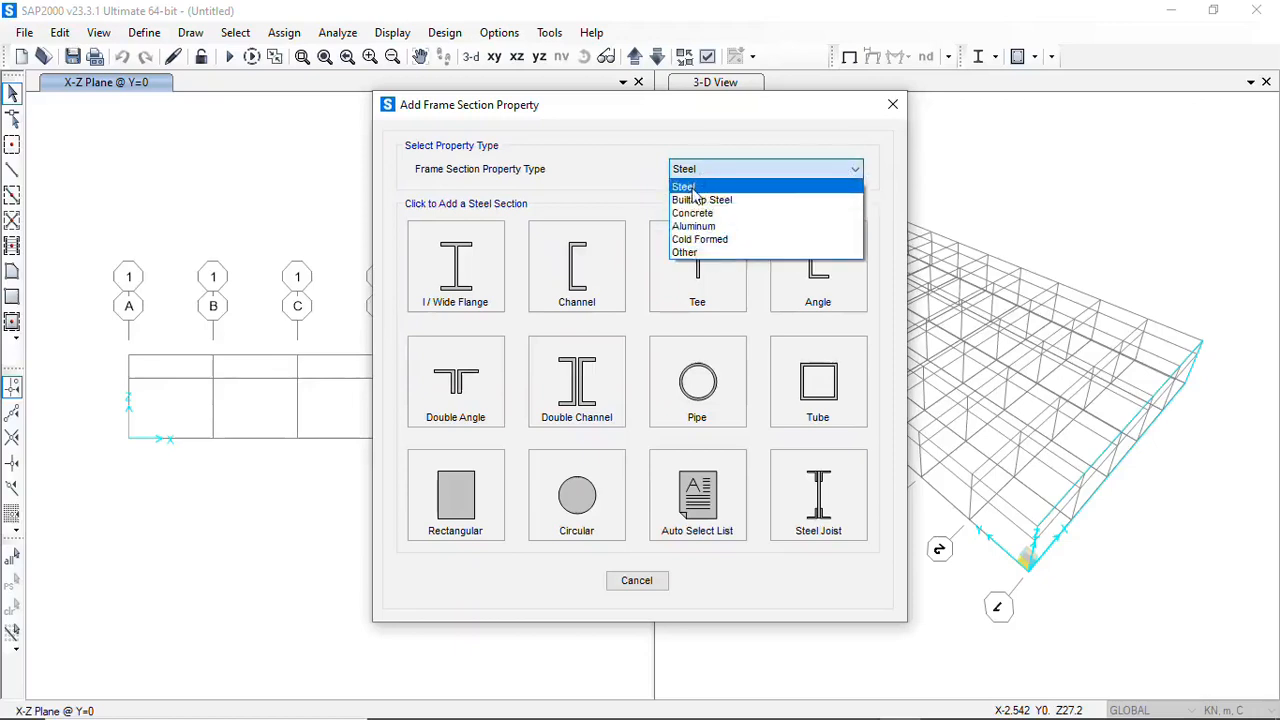
pyautogui.click(690, 253)
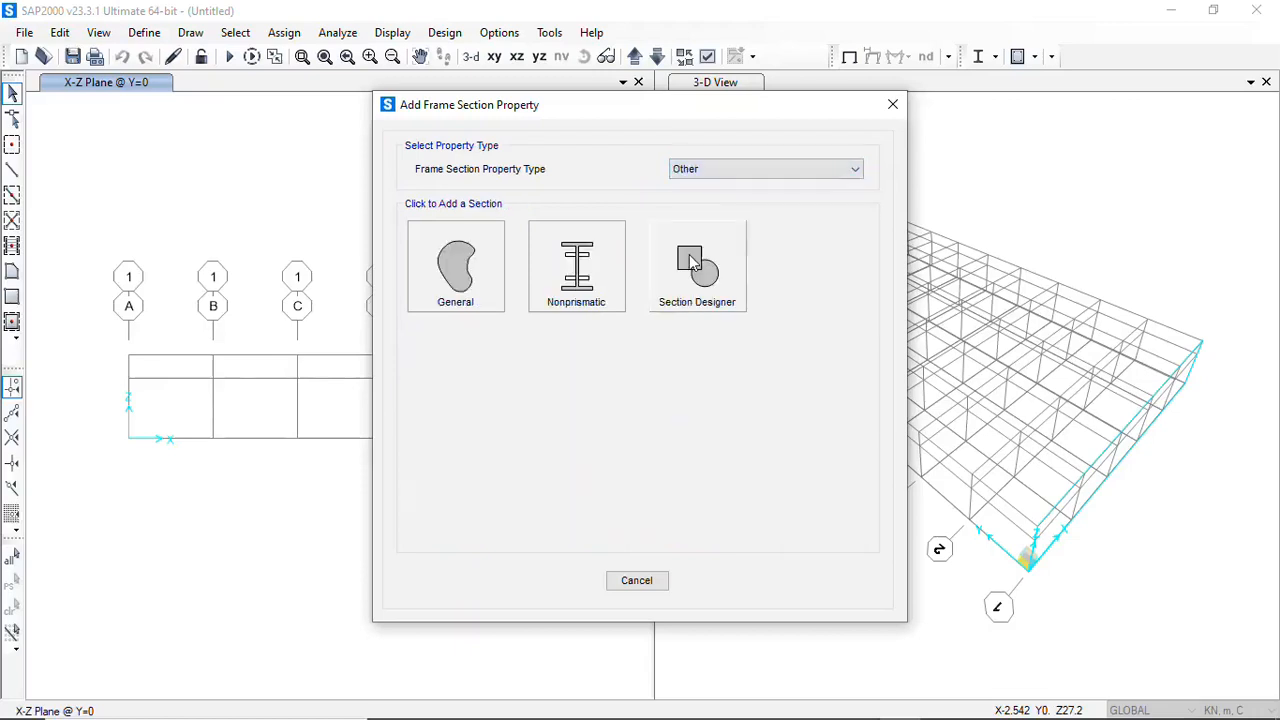
pyautogui.click(594, 295)
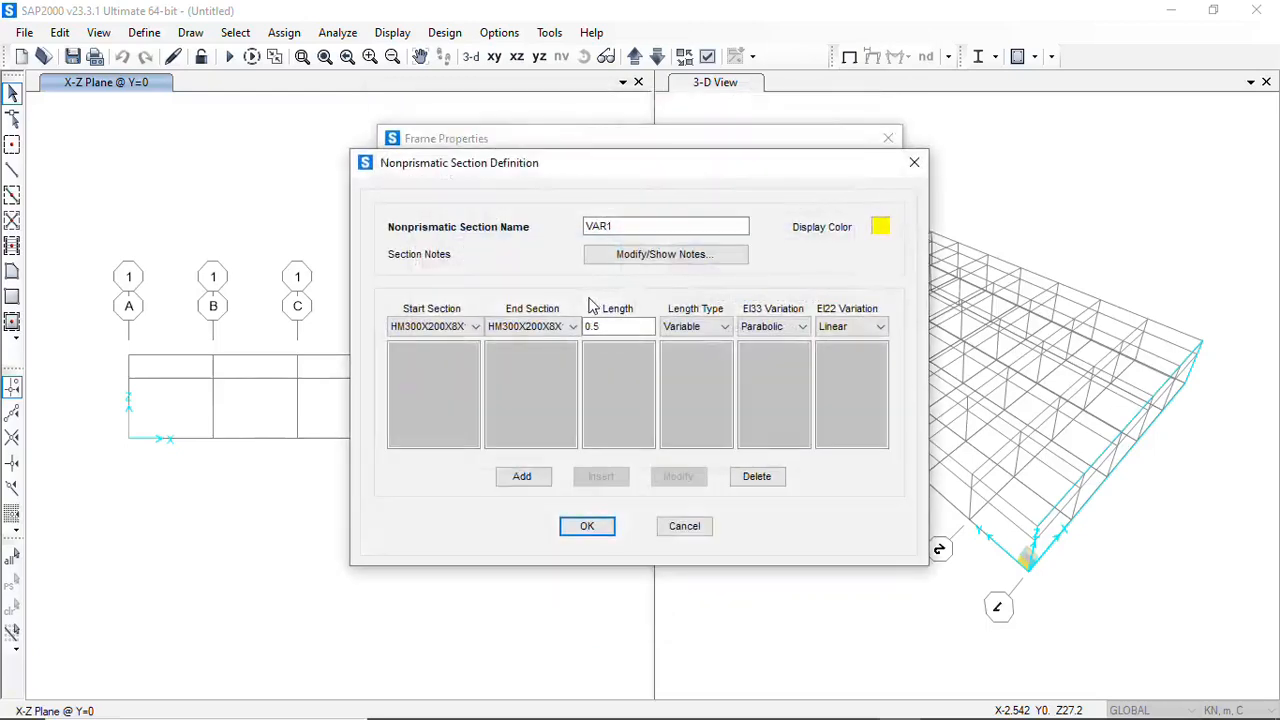
# Name the nonprismatic section 300~600 COLUMN
pyautogui.moveTo(634, 226); pyautogui.dragTo(588, 227)
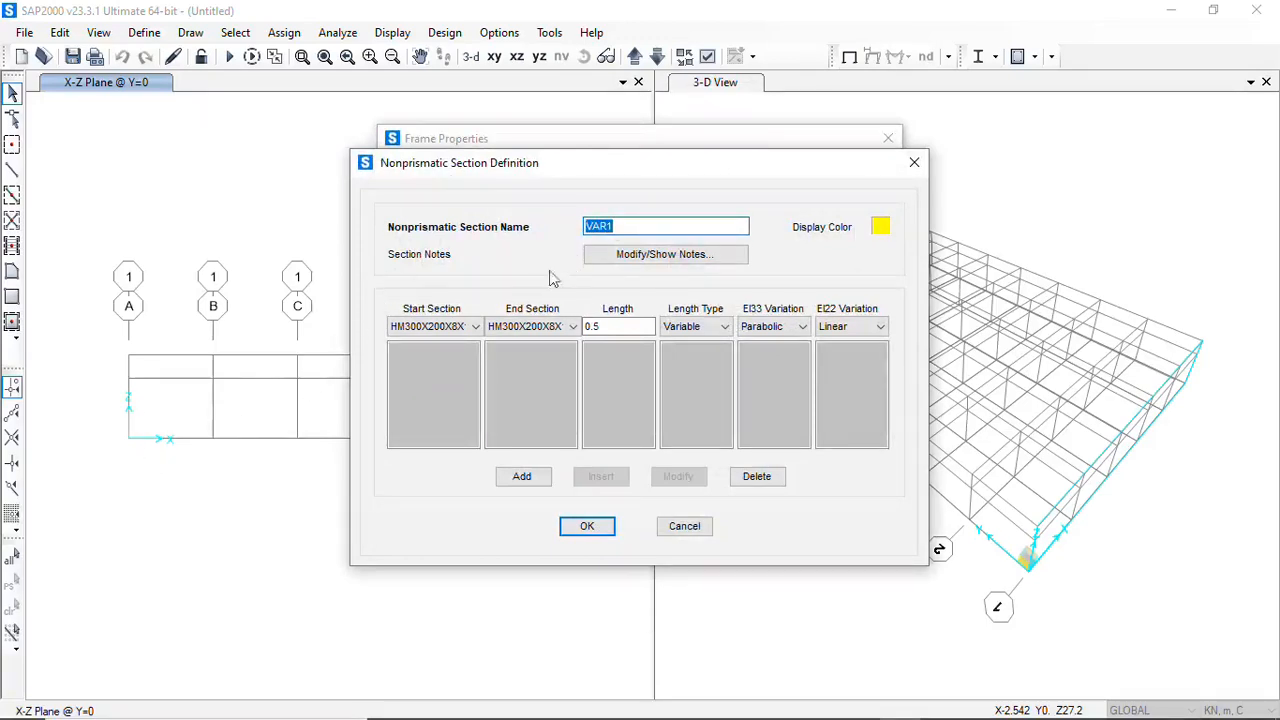
pyautogui.moveTo(624, 227); pyautogui.dragTo(586, 232)
pyautogui.write('VARIABLE')
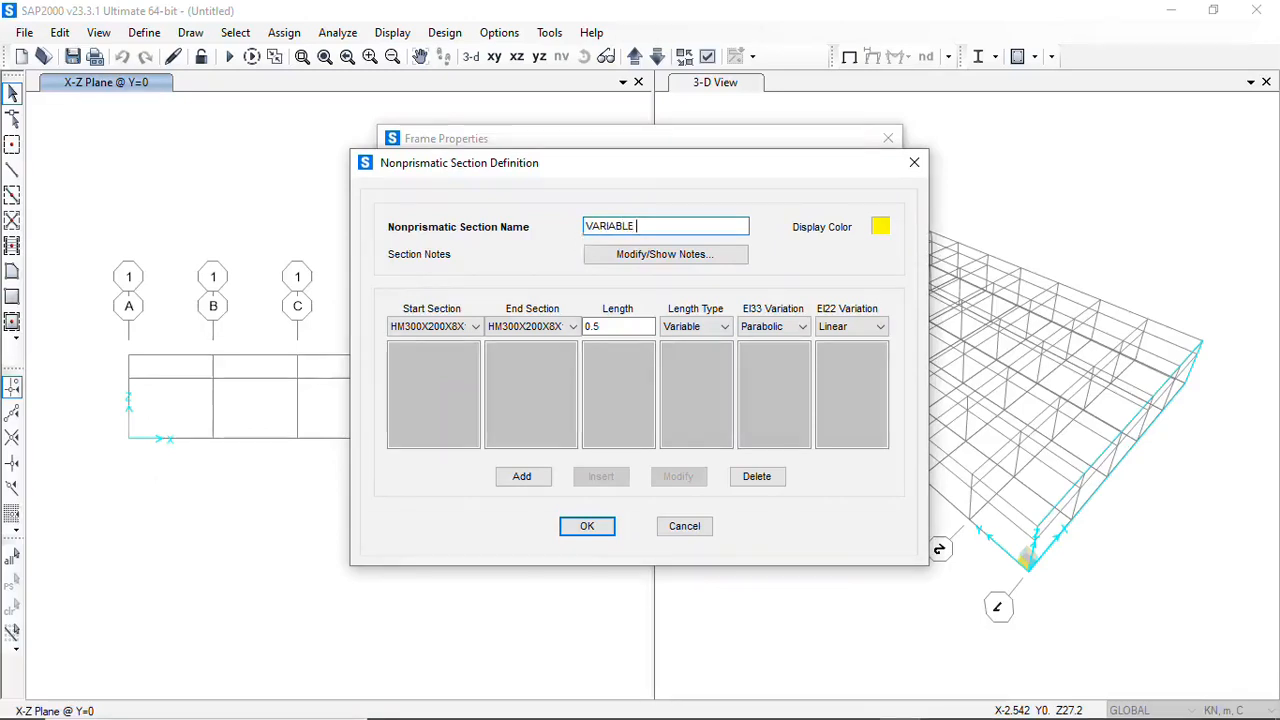
pyautogui.write(' COLUMN')
pyautogui.press('BackSpace')
pyautogui.press('BackSpace')
pyautogui.press('BackSpace')
pyautogui.press('BackSpace')
pyautogui.press('BackSpace')
pyautogui.press('BackSpace')
pyautogui.press('BackSpace')
pyautogui.press('BackSpace')
pyautogui.press('BackSpace')
pyautogui.press('BackSpace')
pyautogui.press('BackSpace')
pyautogui.press('BackSpace')
pyautogui.press('BackSpace')
pyautogui.press('BackSpace')
pyautogui.write('300')
pyautogui.write('~600 COLUM')
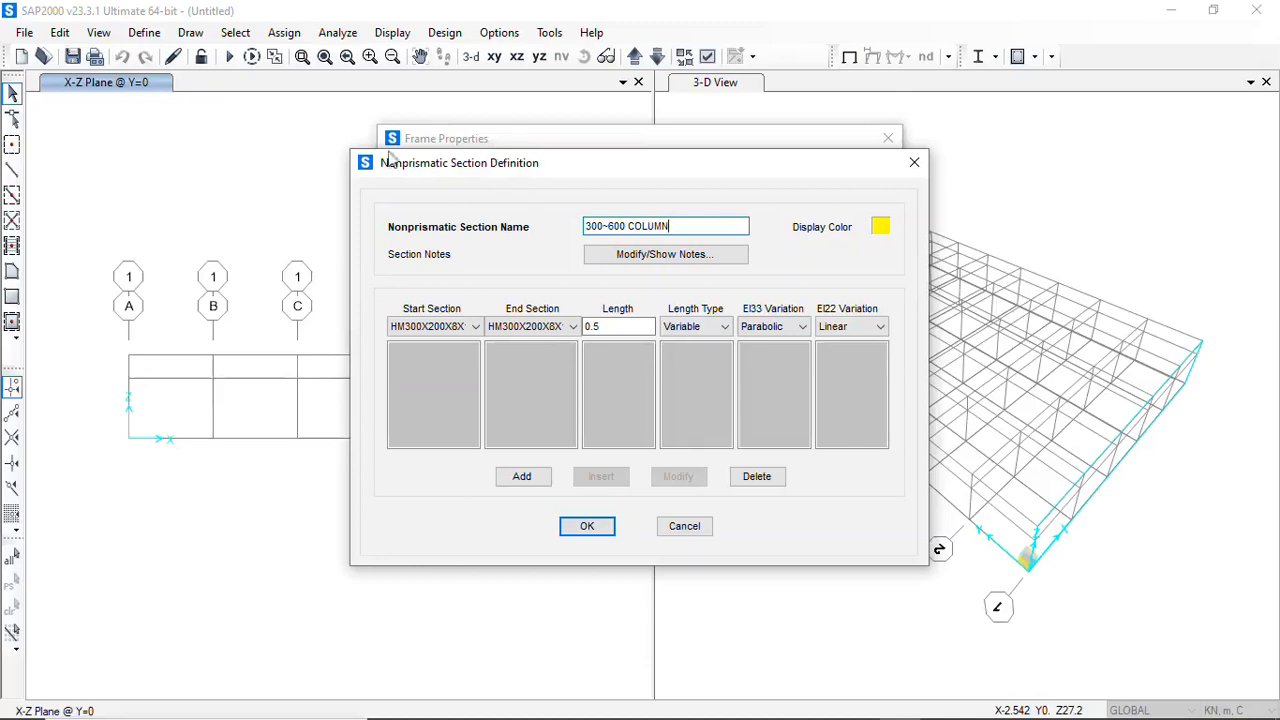
# Add a nonprismatic segment starting with HM300X200X8X12 and ending with HM600X300X12X17, and accept the section definition
pyautogui.click(476, 330)
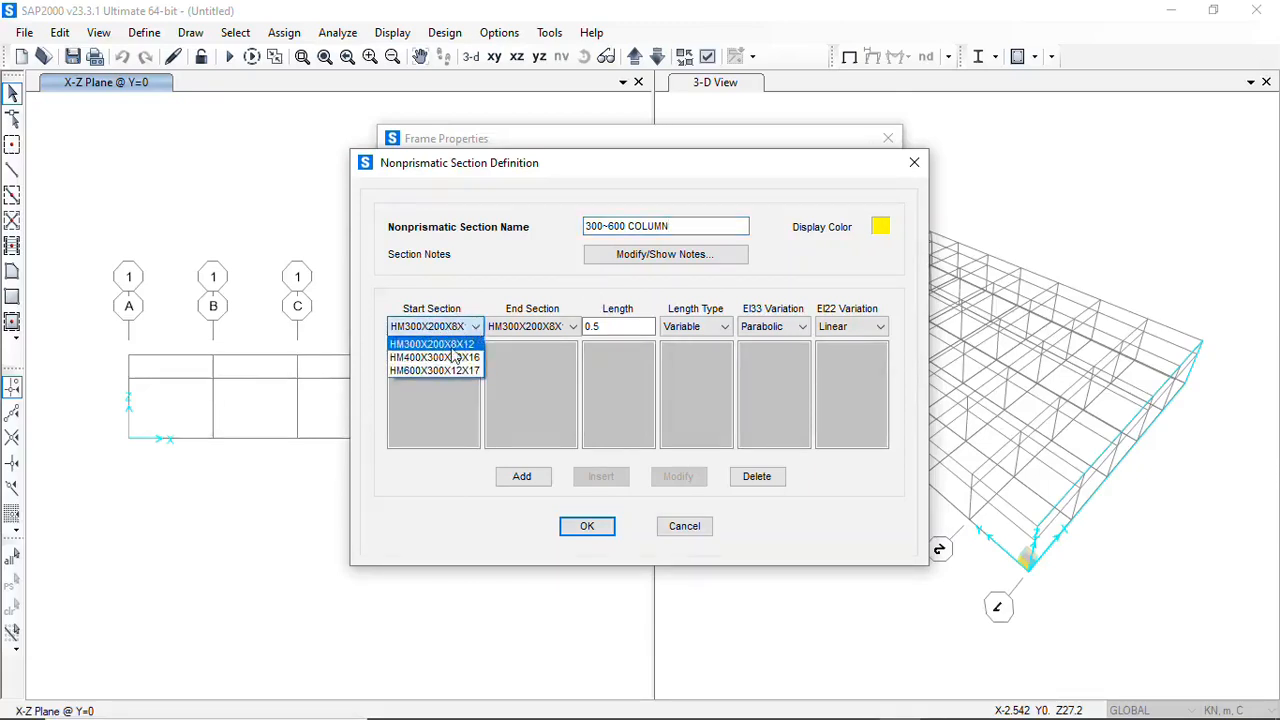
pyautogui.click(451, 346)
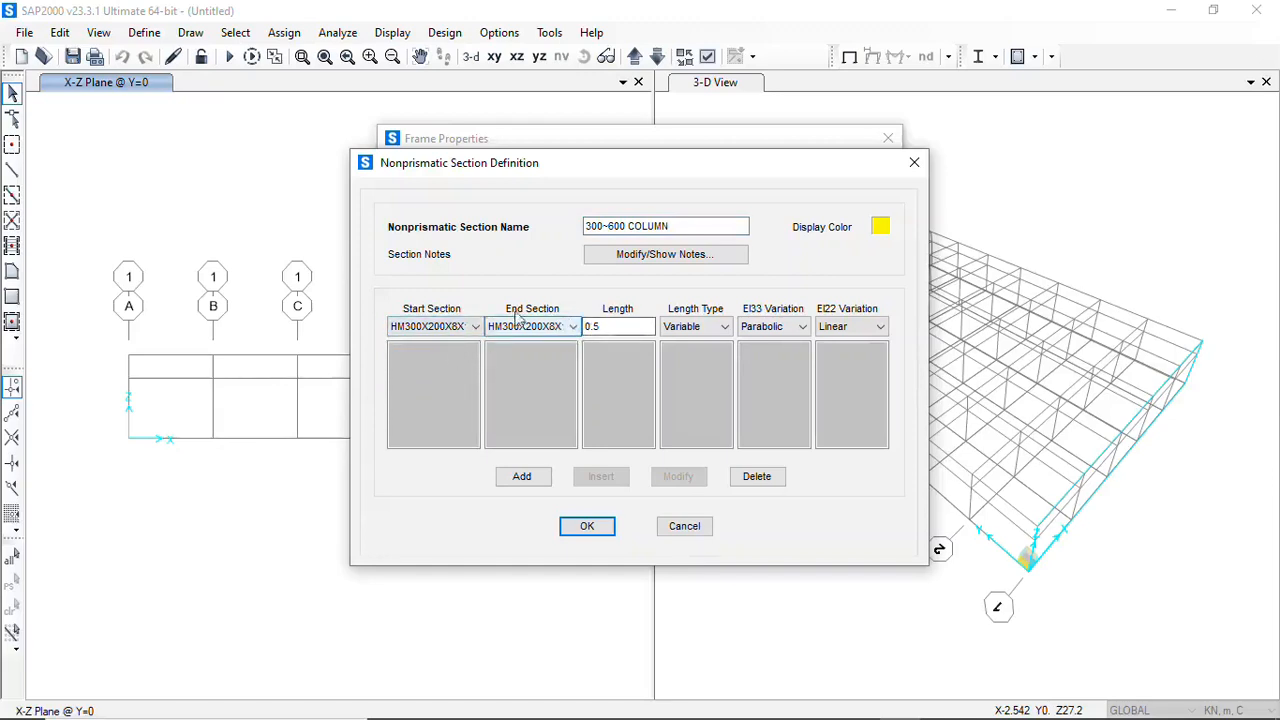
pyautogui.click(576, 328)
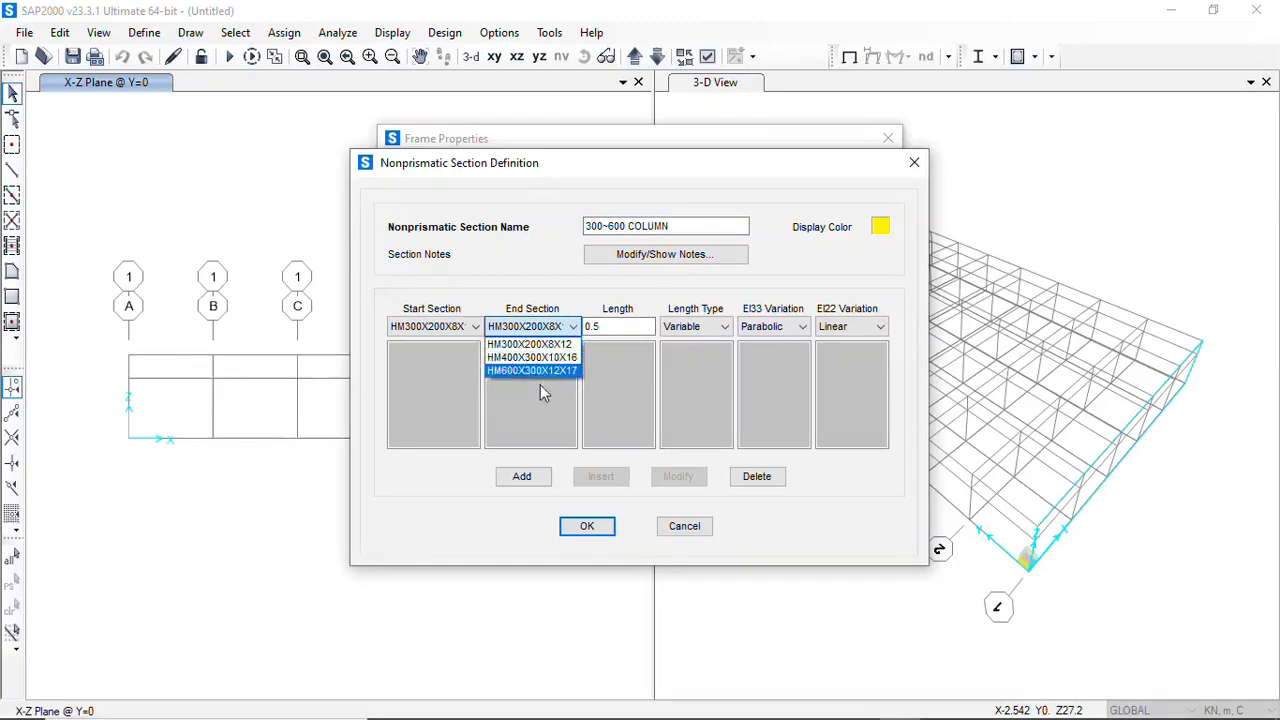
pyautogui.click(537, 371)
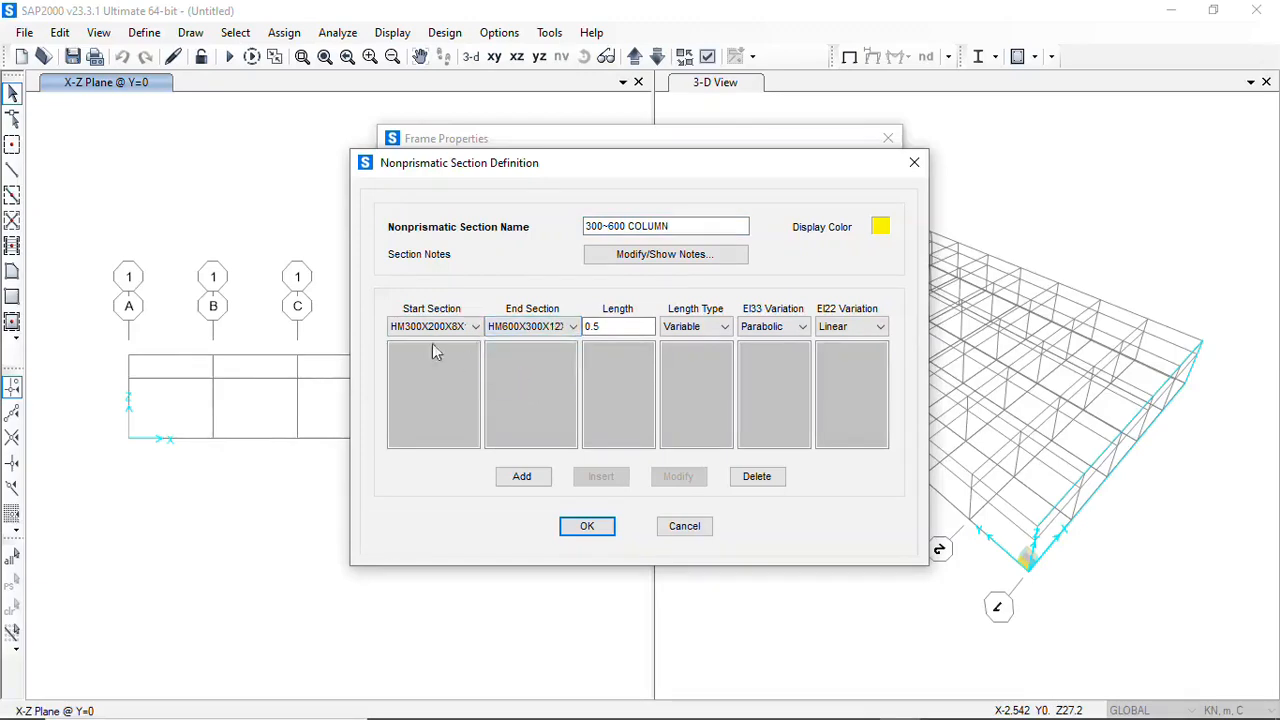
pyautogui.click(531, 478)
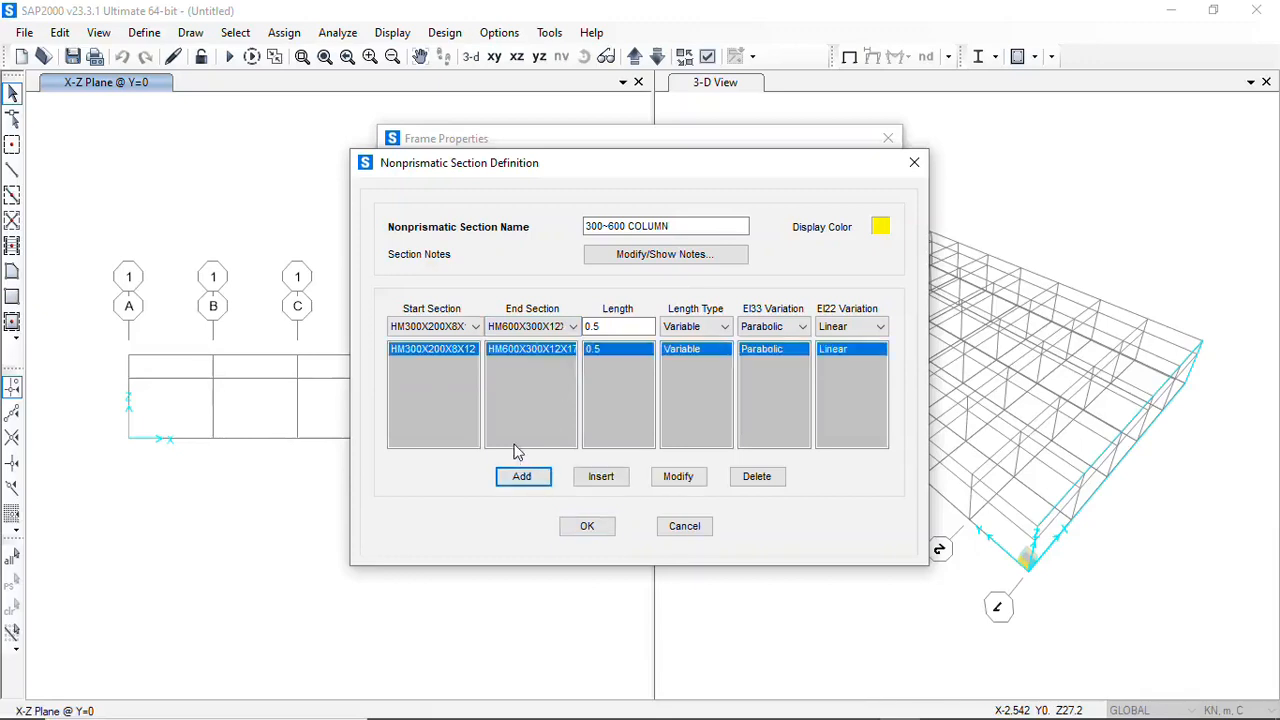
pyautogui.click(587, 527)
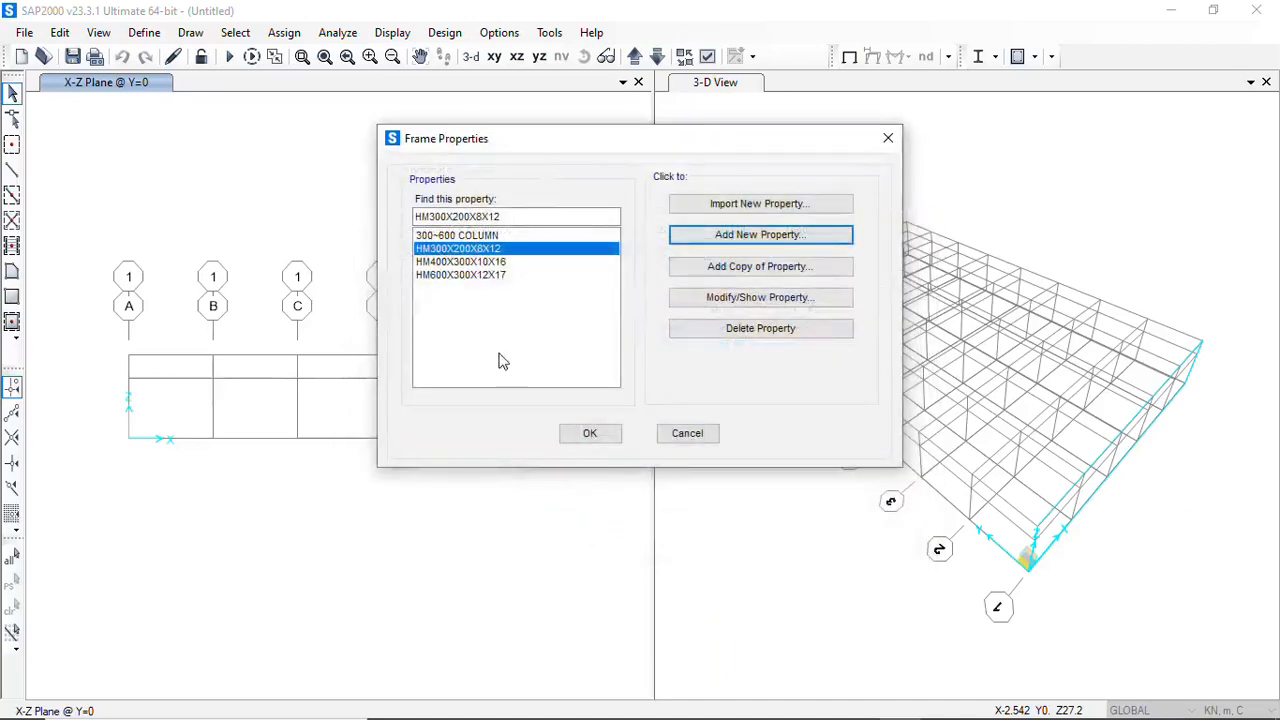
# Add a new Nonprismatic frame section and name it 600~400 BEAM
pyautogui.click(442, 236)
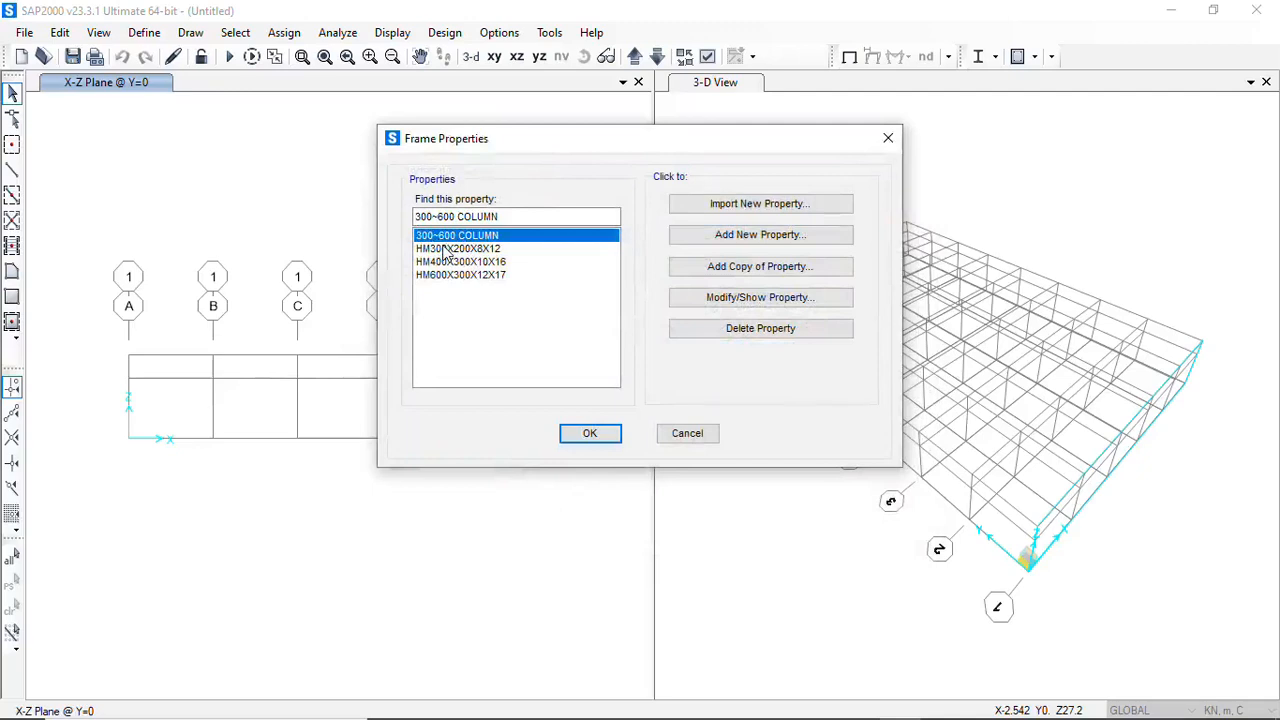
pyautogui.click(750, 236)
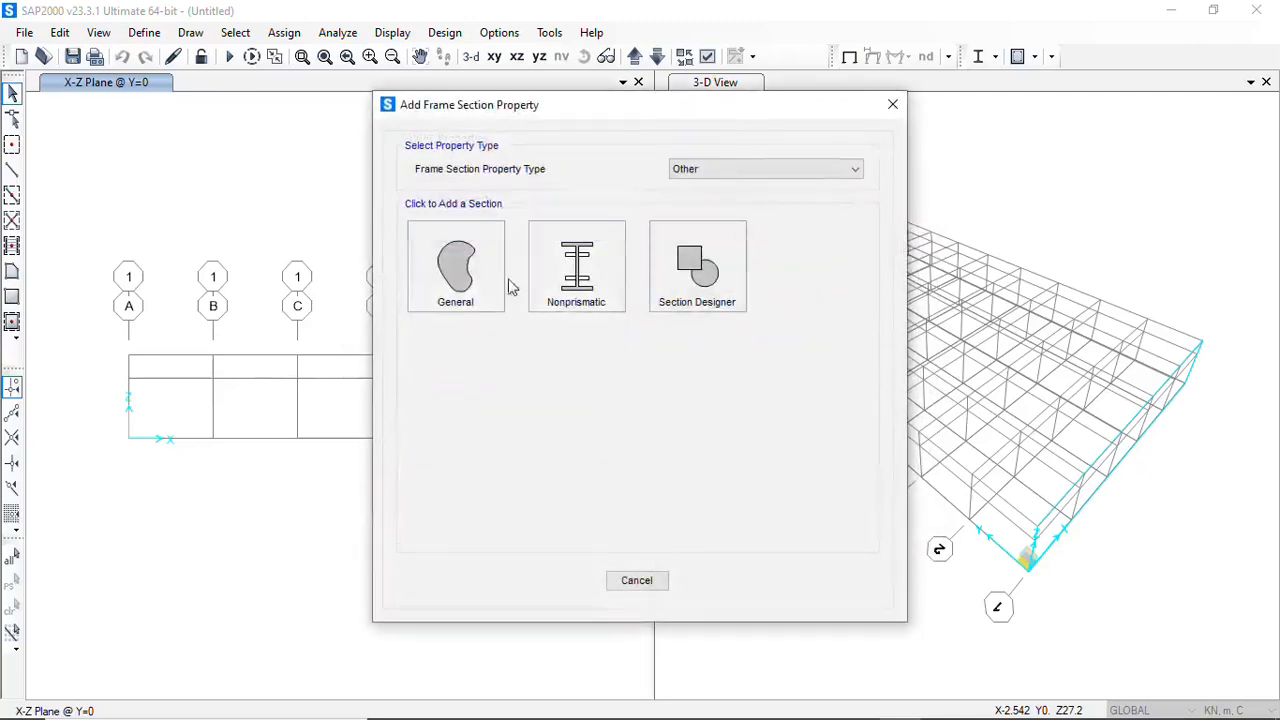
pyautogui.click(586, 277)
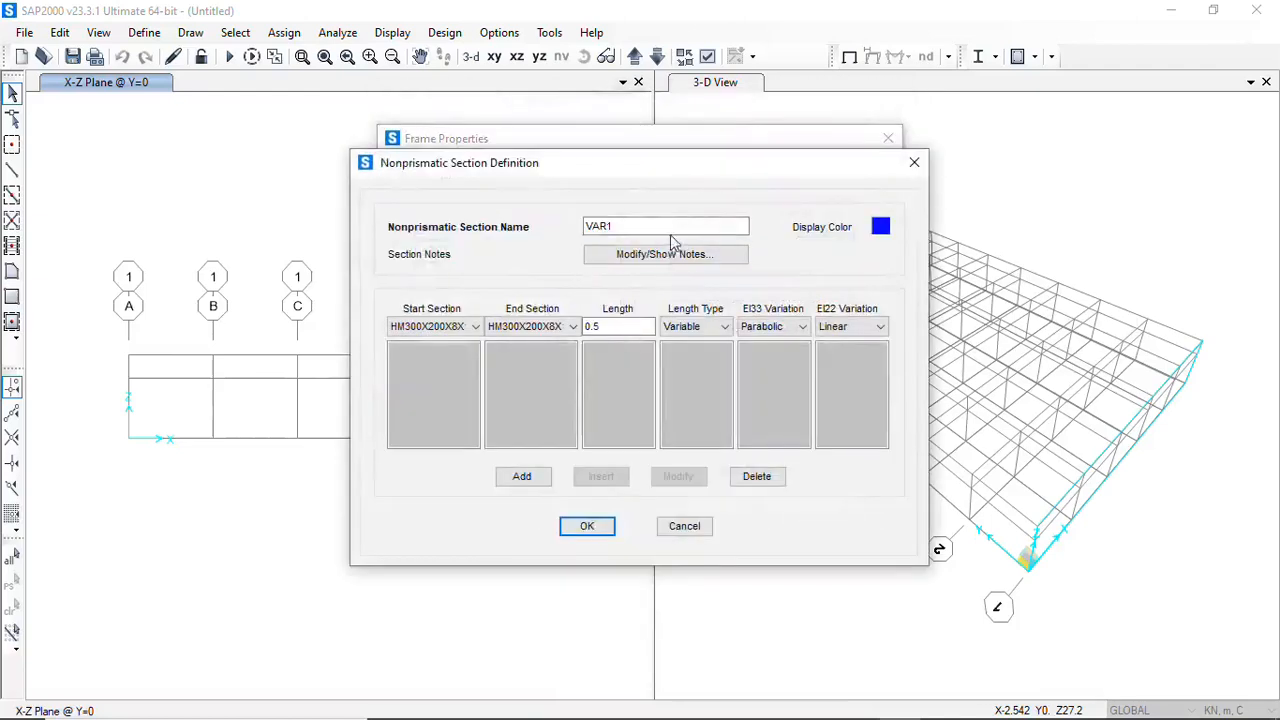
pyautogui.moveTo(648, 231); pyautogui.dragTo(578, 231)
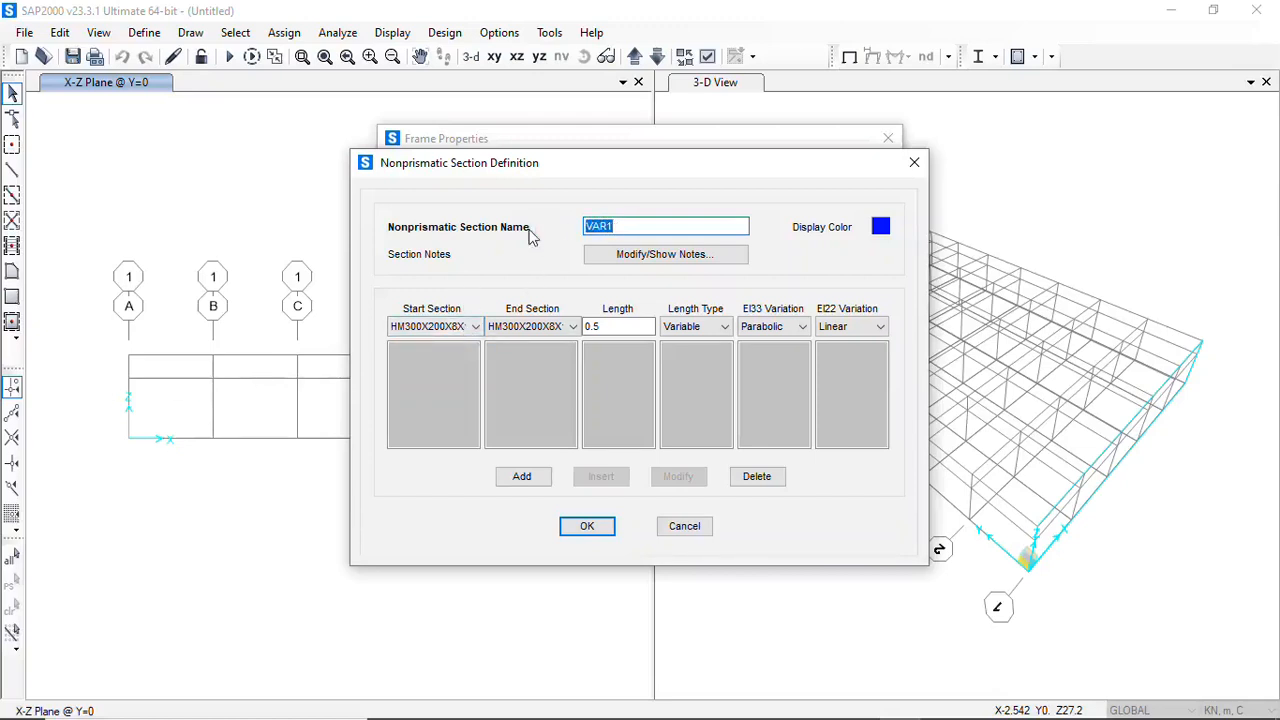
pyautogui.write('600~400 BEAM')
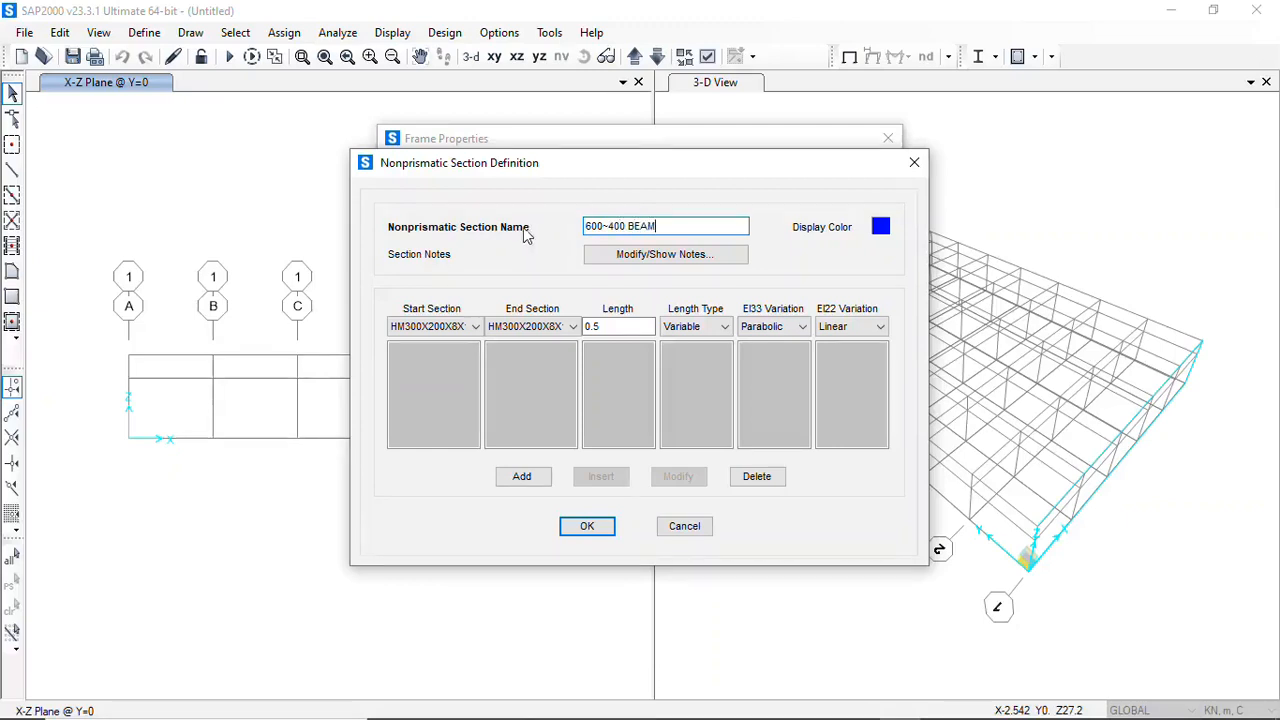
# Add a nonprismatic segment starting with HM600X300X12X17 and ending with HM400X300X10X16, and accept the section definition
pyautogui.click(476, 328)
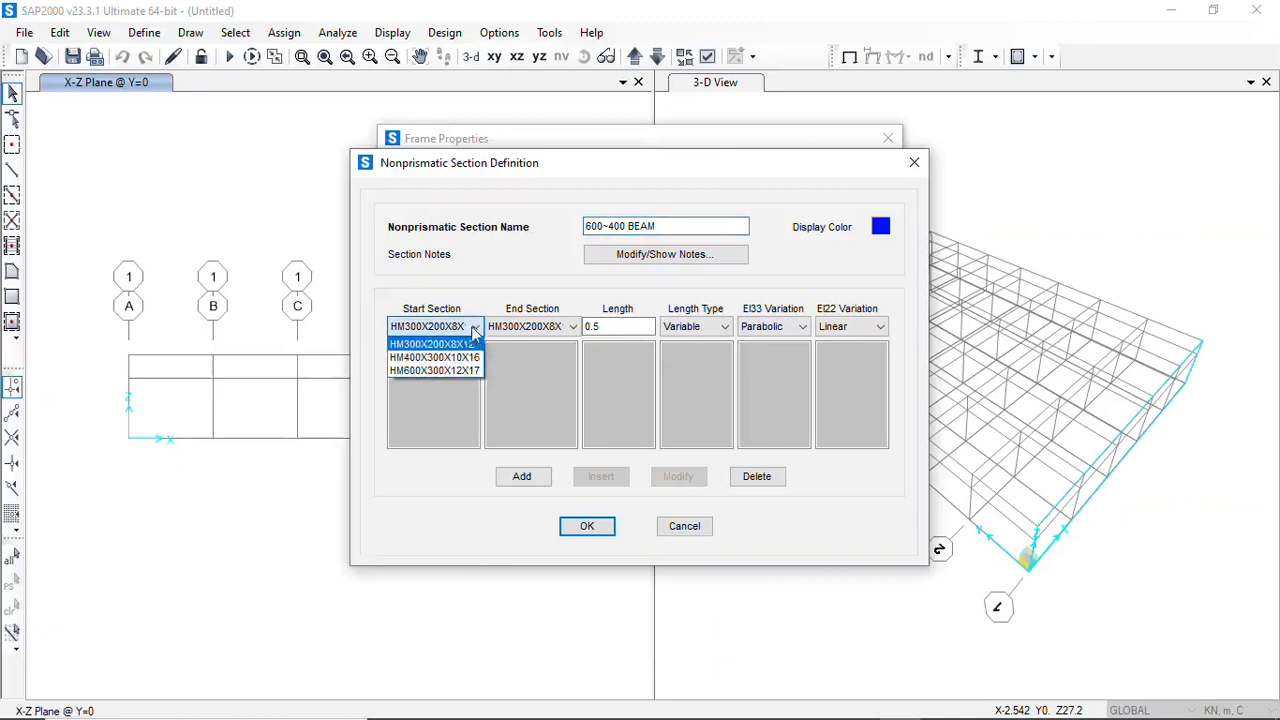
pyautogui.click(433, 371)
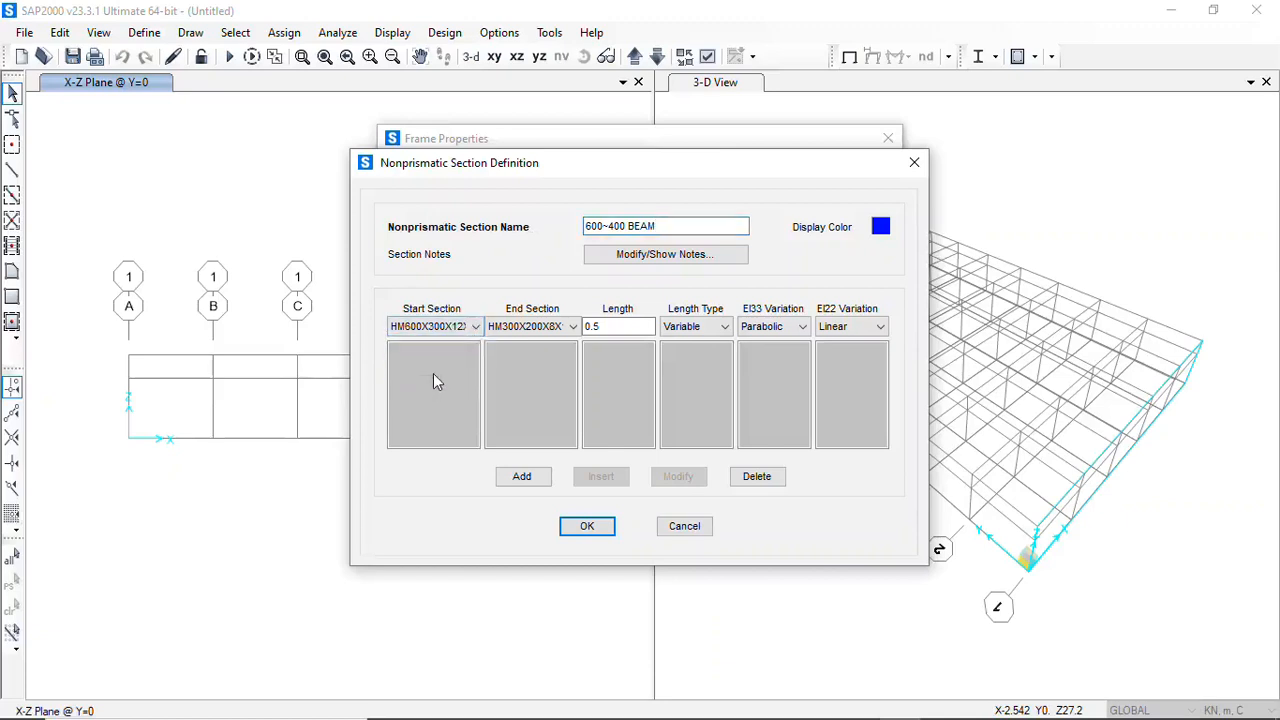
pyautogui.click(573, 328)
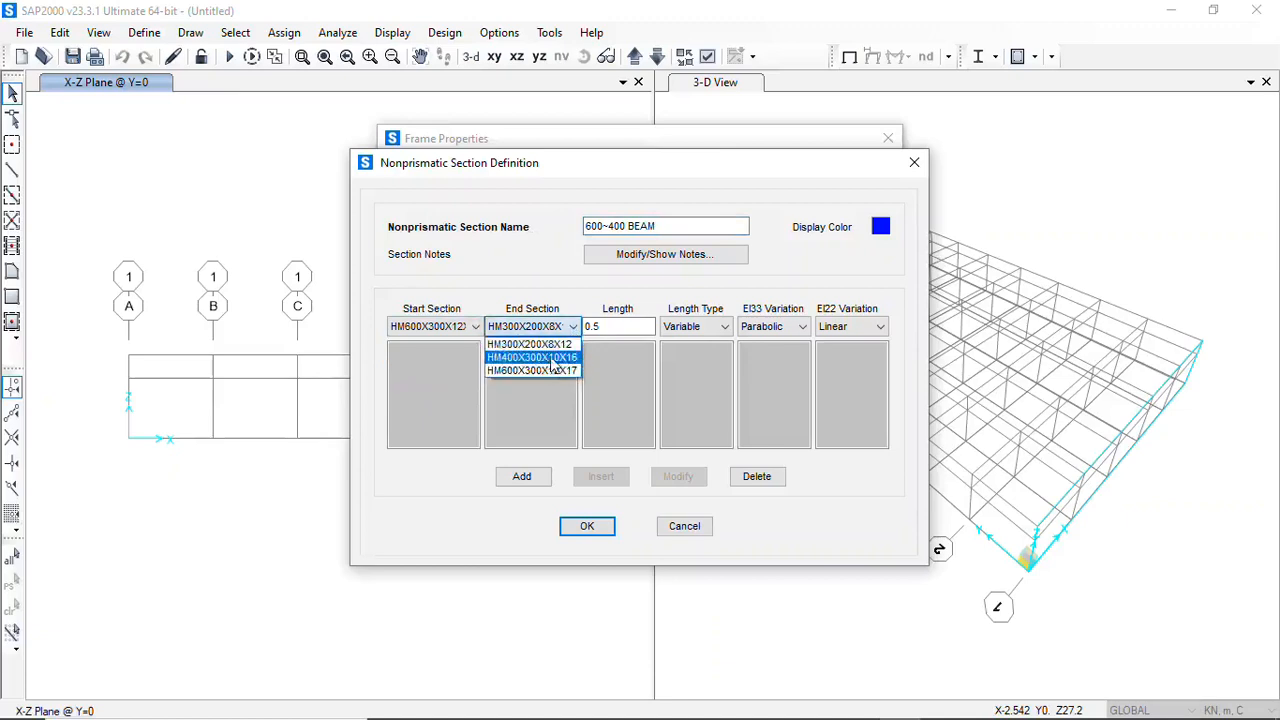
pyautogui.click(551, 358)
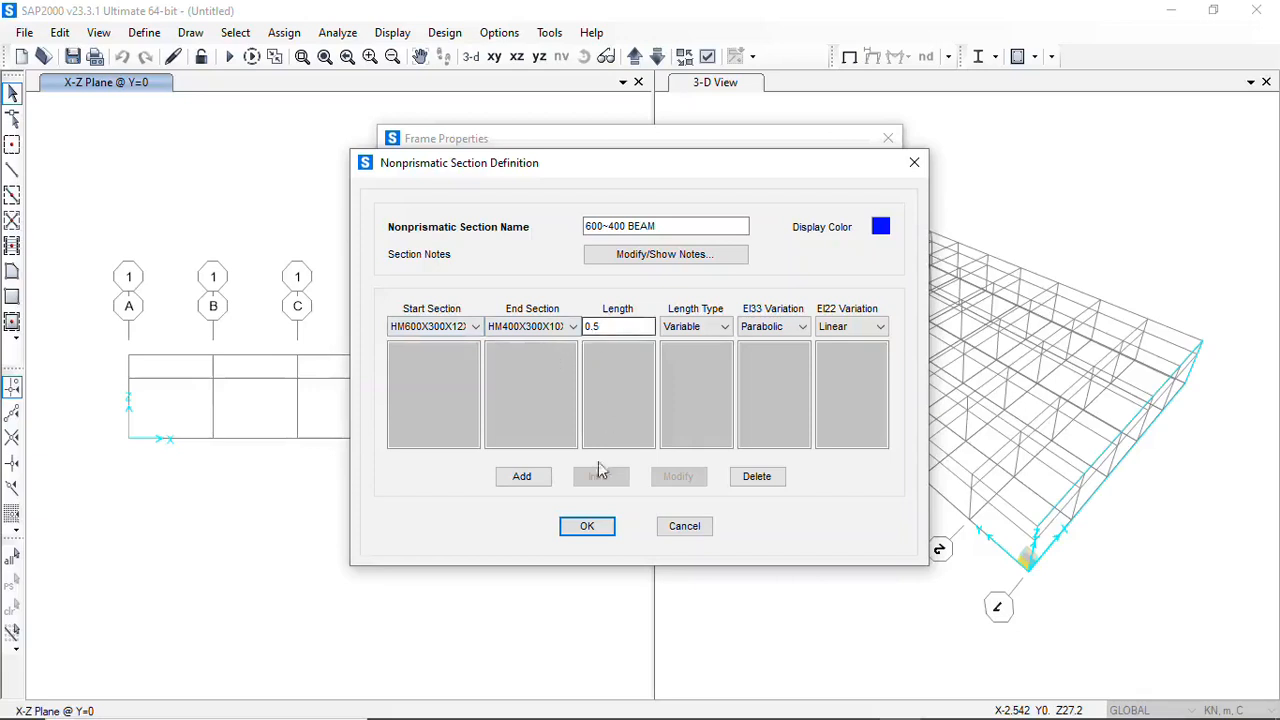
pyautogui.click(541, 481)
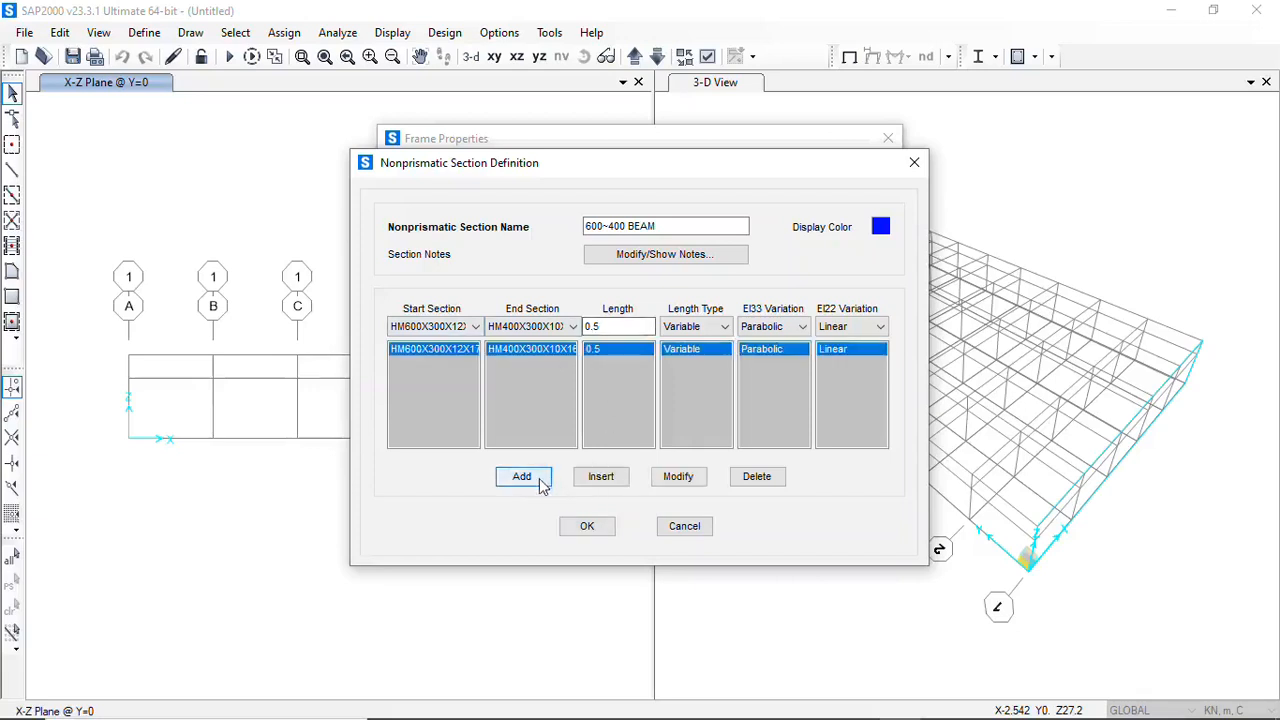
pyautogui.click(596, 530)
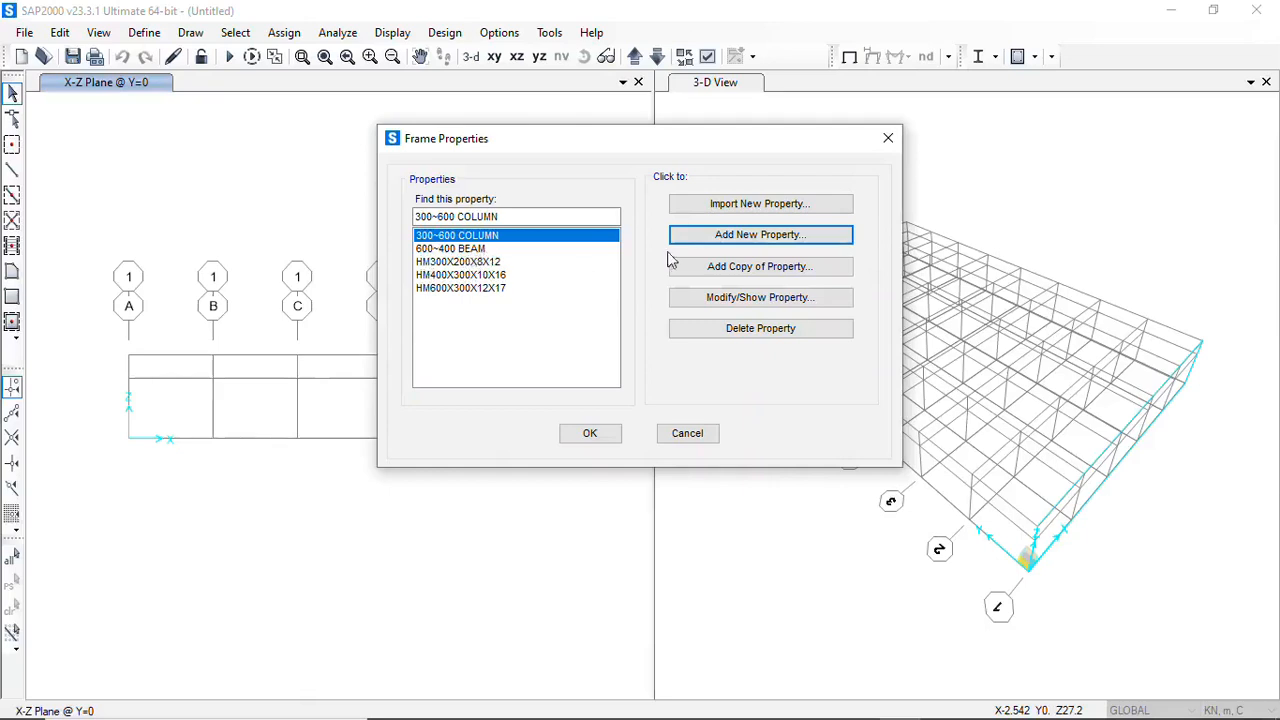
# Add another Nonprismatic frame section and name it 400~600 BEAM
pyautogui.click(755, 236)
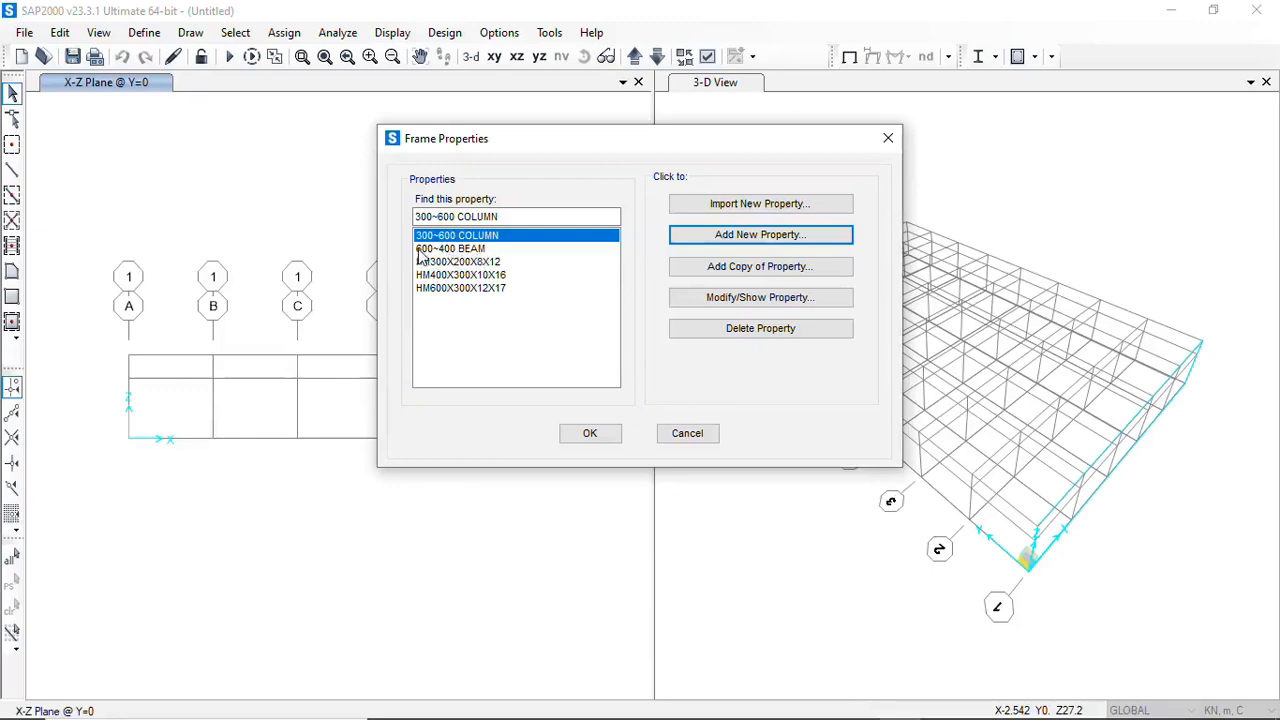
pyautogui.click(745, 240)
pyautogui.click(600, 286)
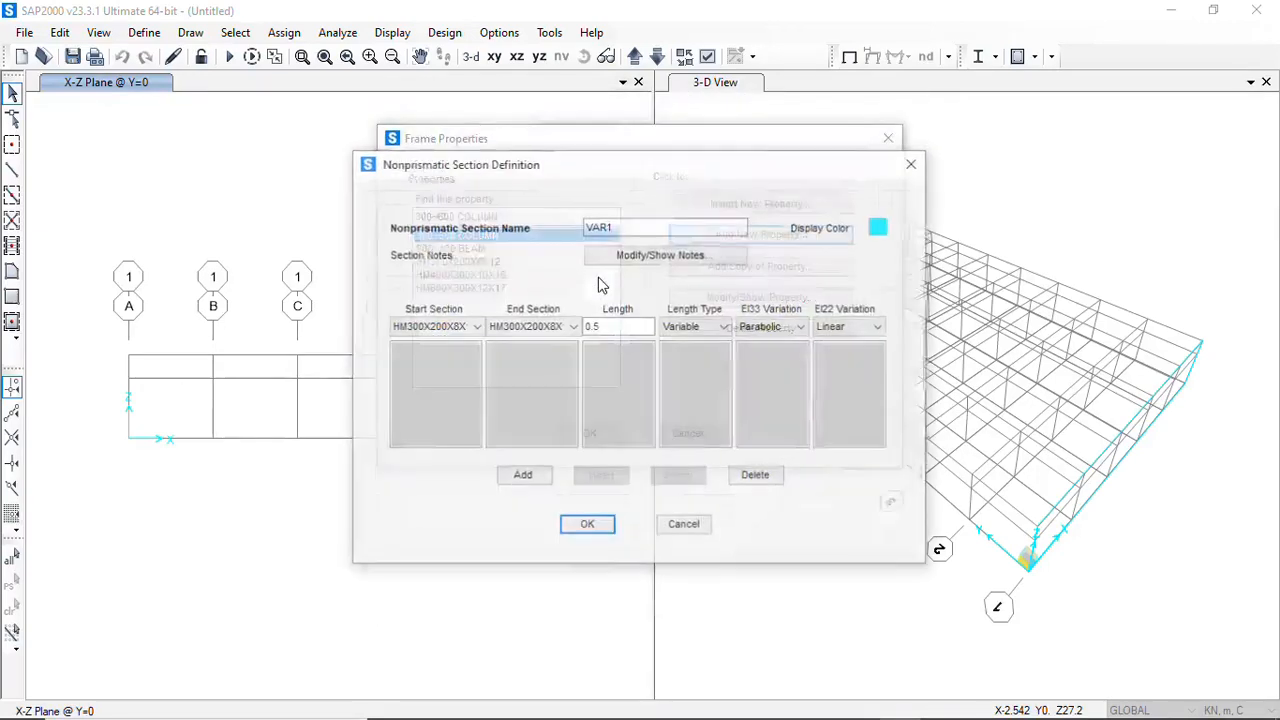
pyautogui.moveTo(634, 225); pyautogui.dragTo(536, 230)
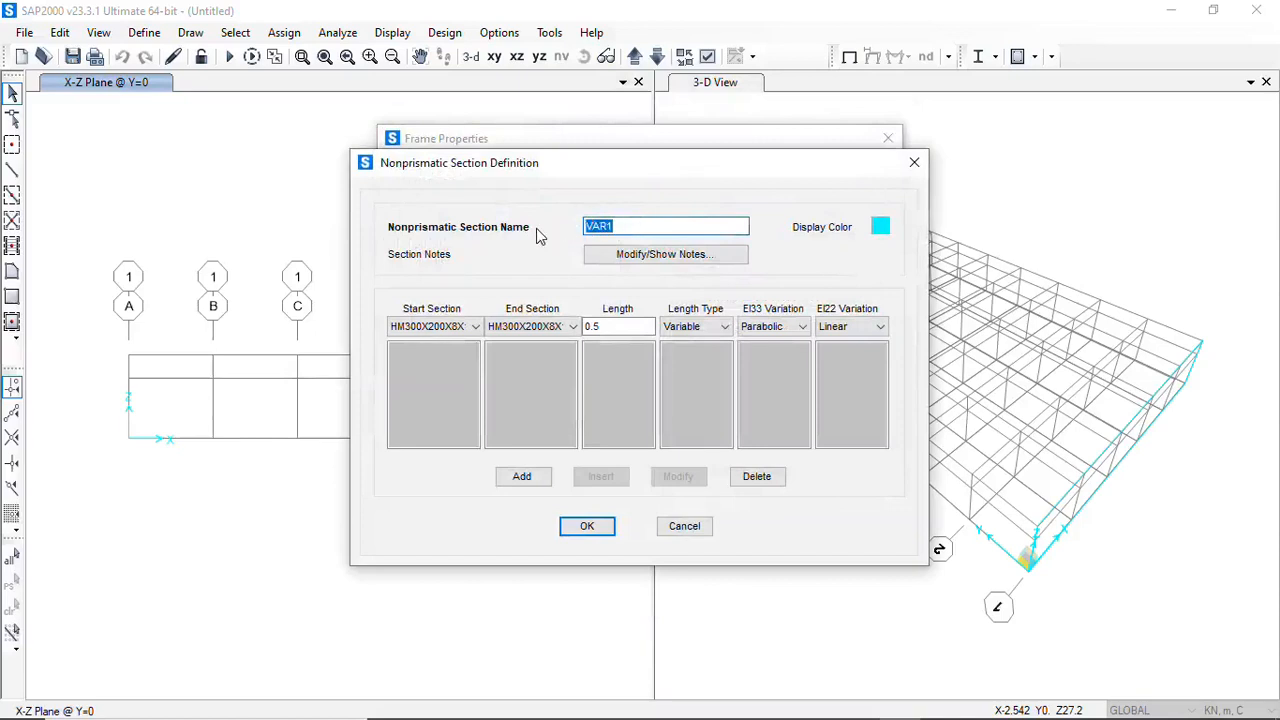
pyautogui.write('400')
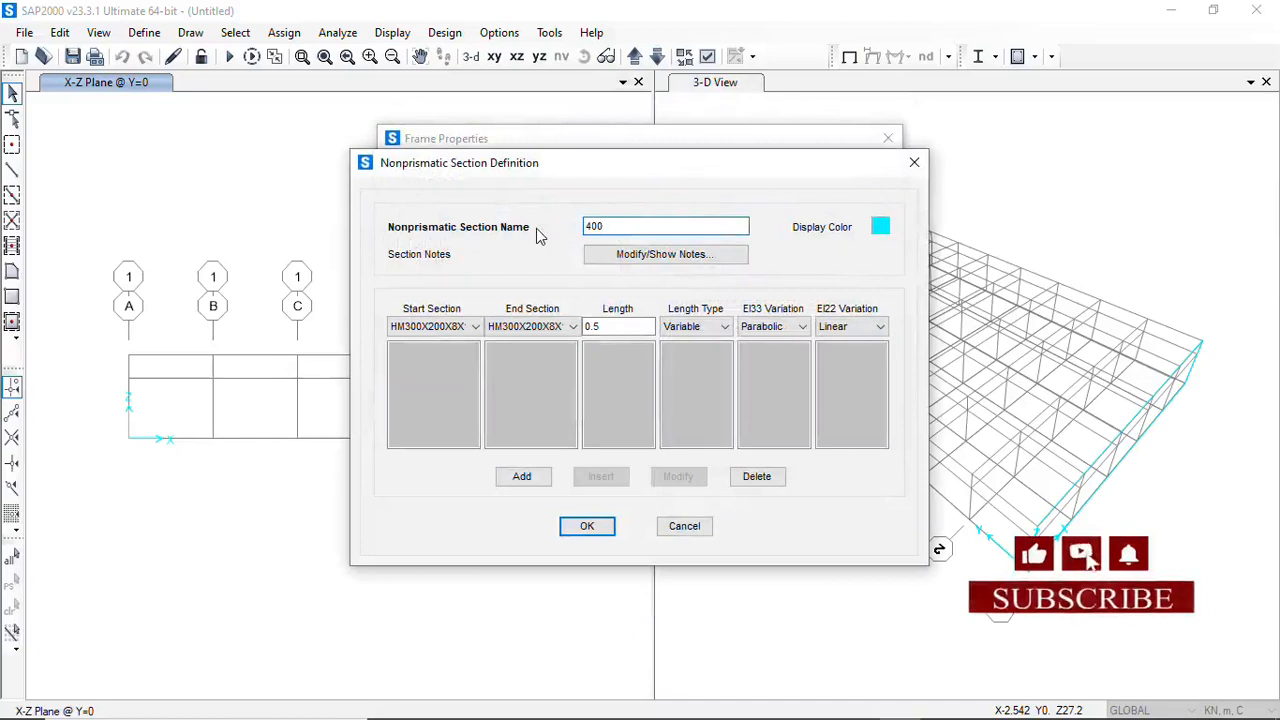
pyautogui.write('~')
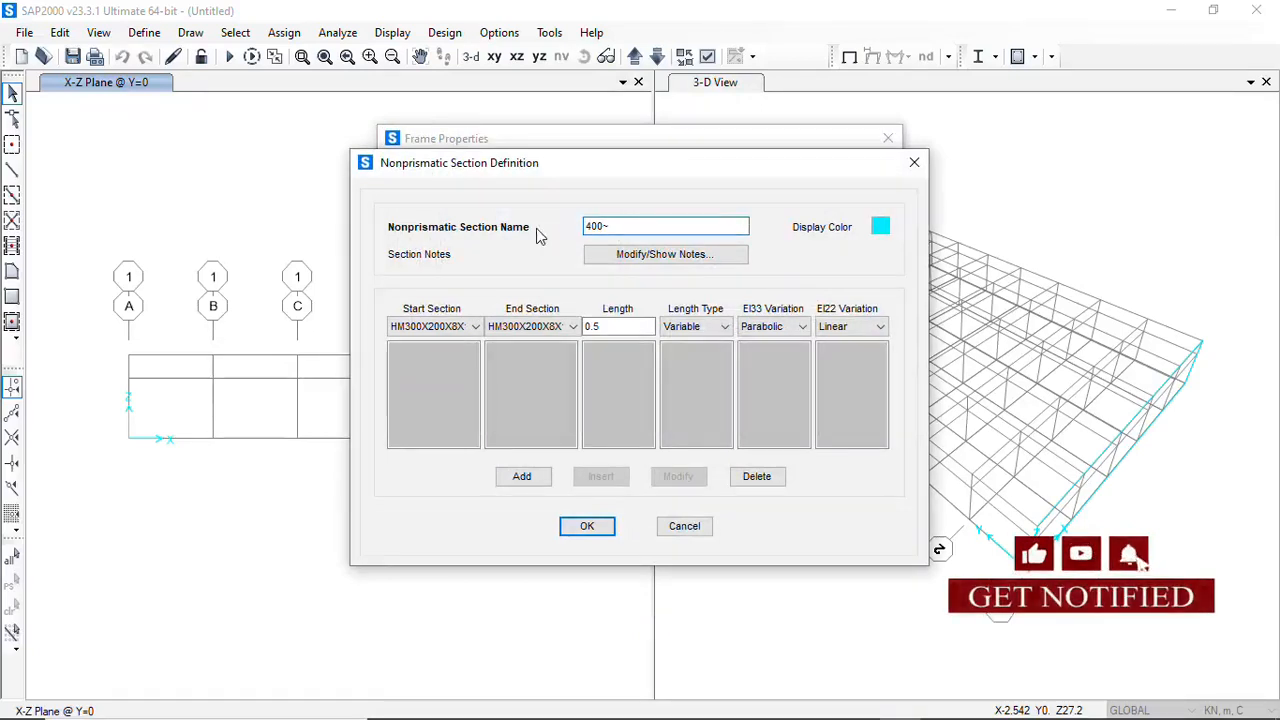
pyautogui.write('600 BE')
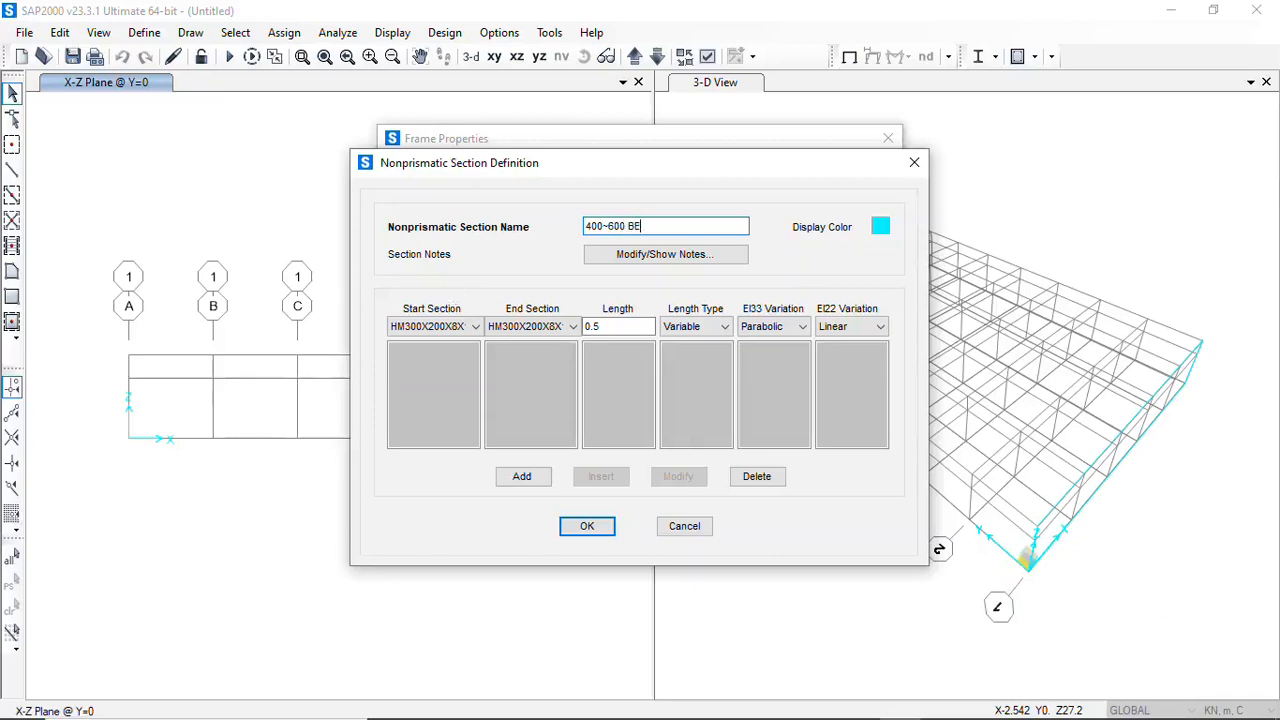
pyautogui.write('AM')
# Set the segment's start section to HM400X300X10X16 and its end section to HM600X300X12X17
pyautogui.click(474, 328)
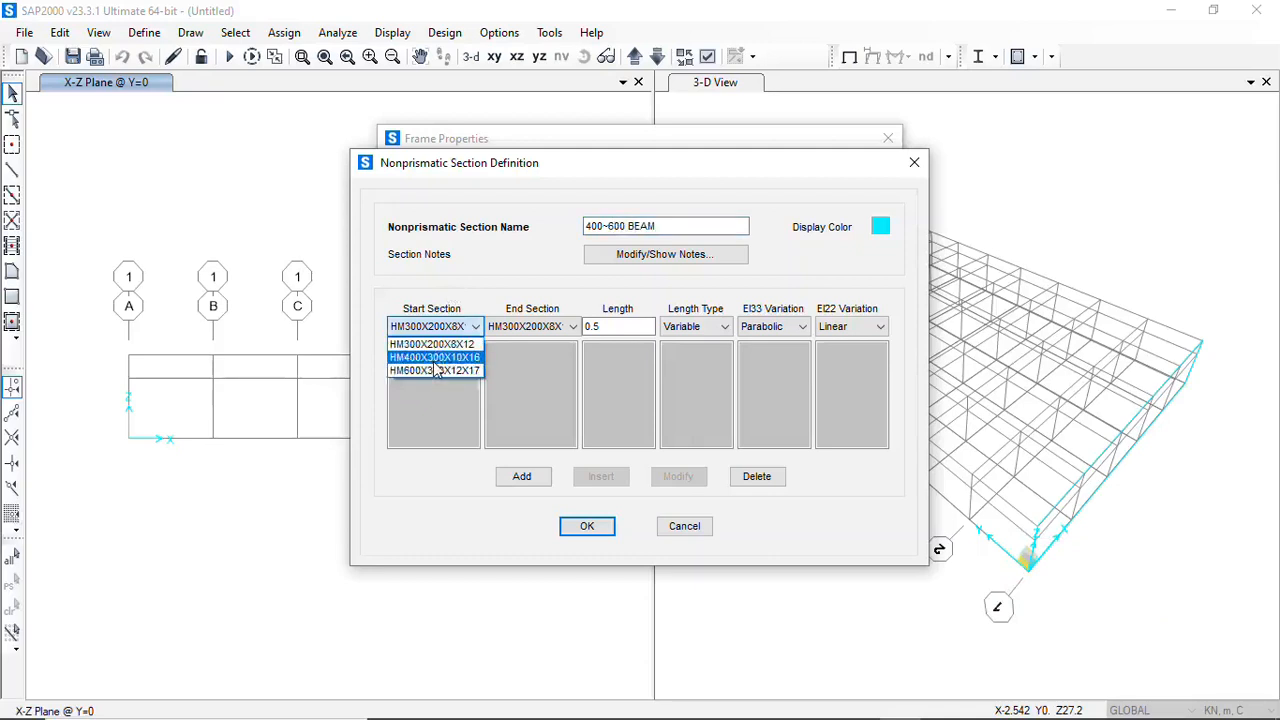
pyautogui.click(436, 357)
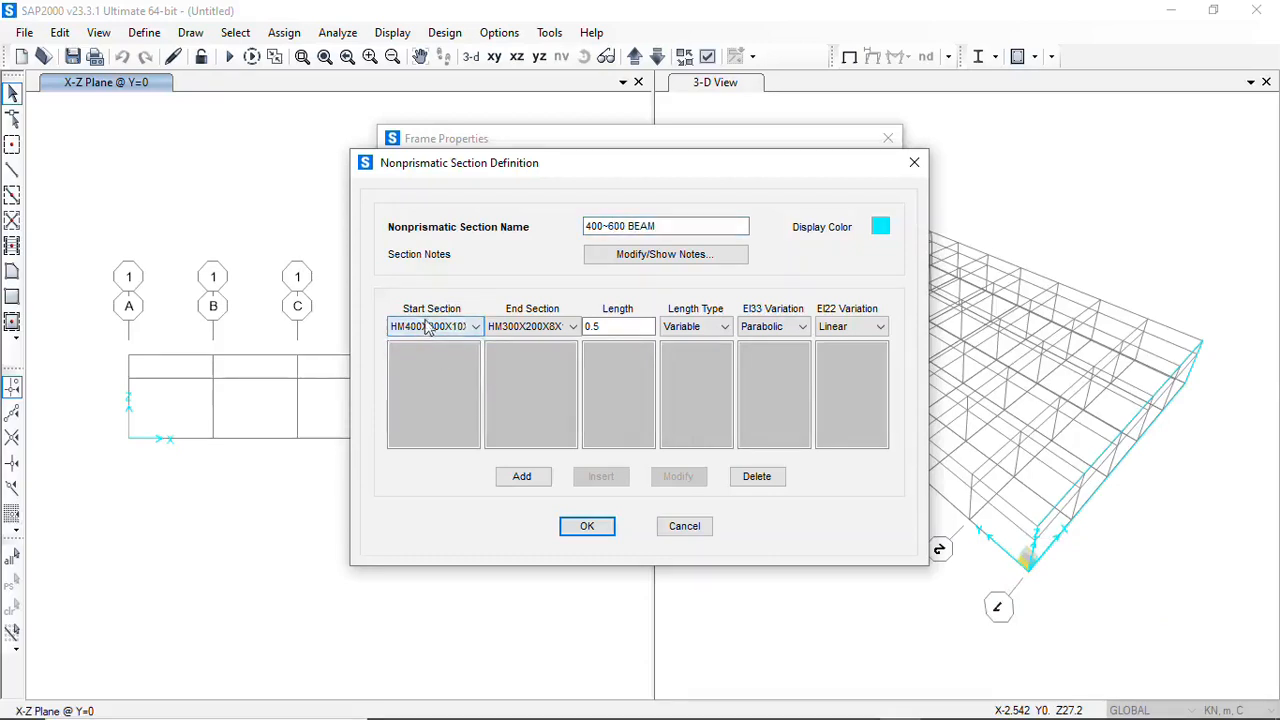
pyautogui.click(574, 327)
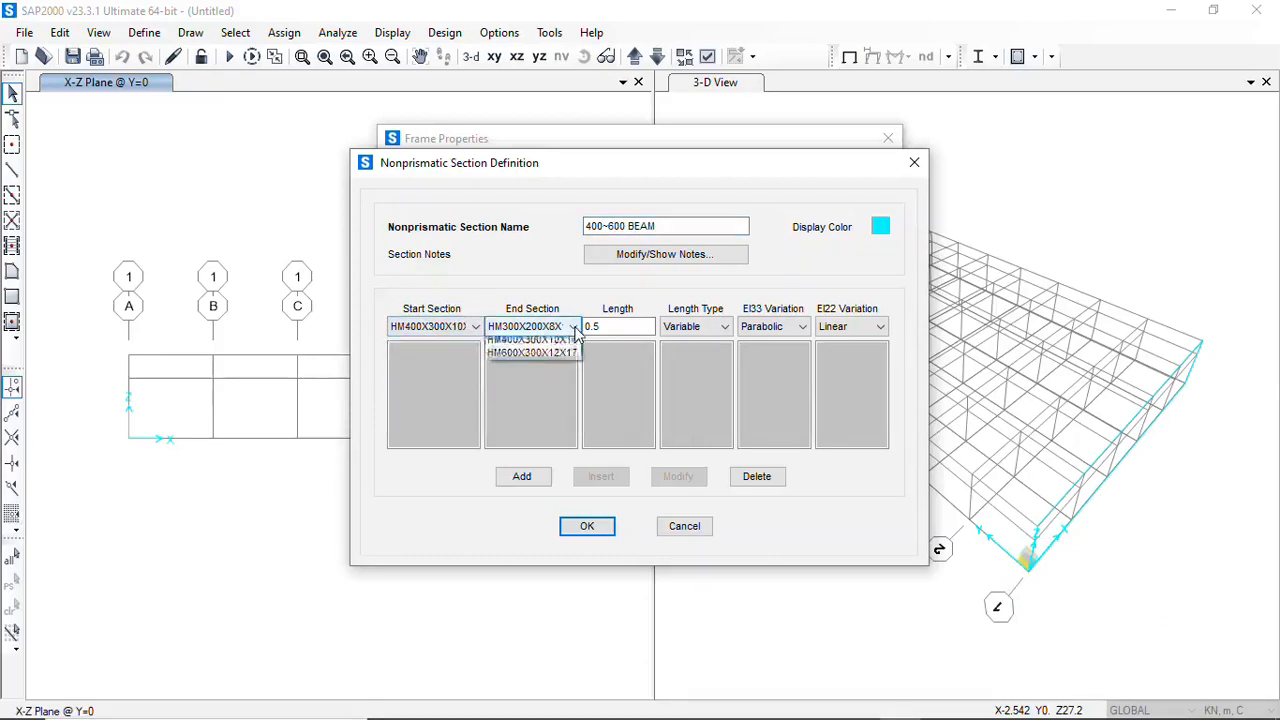
pyautogui.click(527, 371)
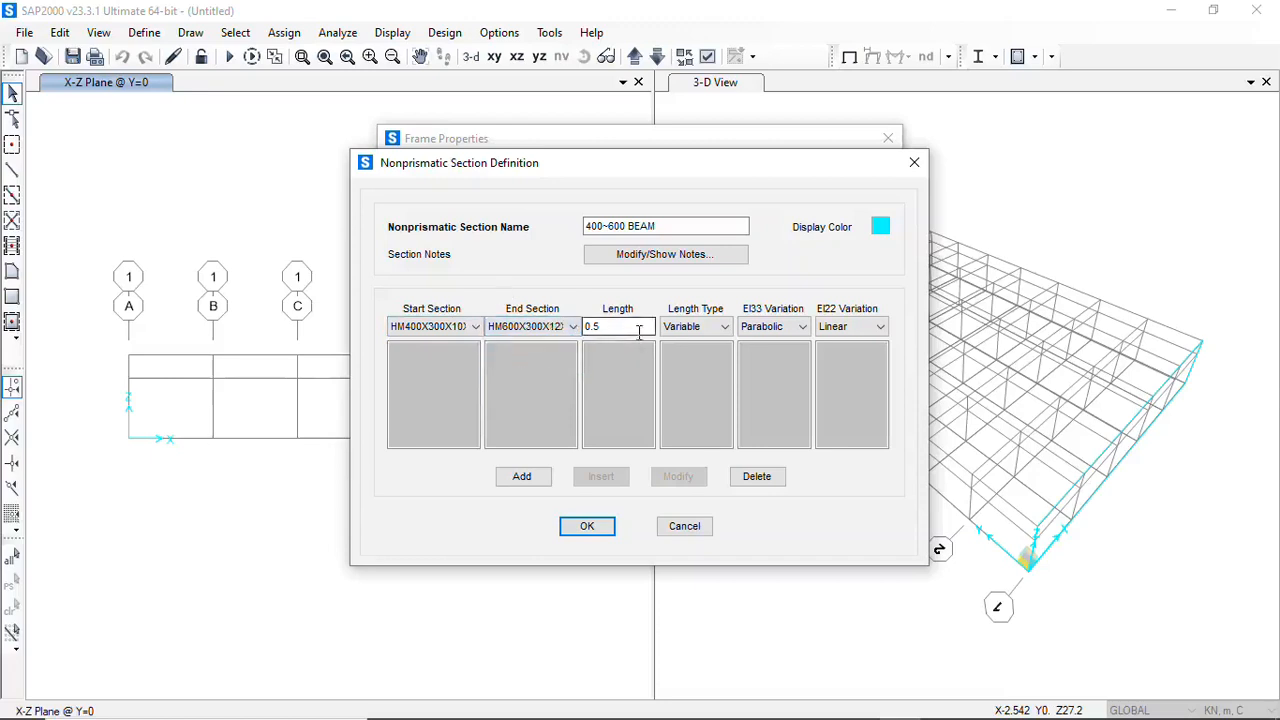
# Add the segment with Variable length type and Parabolic EI33 variation, and accept the section definition and the frame properties
pyautogui.press('Tab')
pyautogui.press('Tab')
pyautogui.press('Tab')
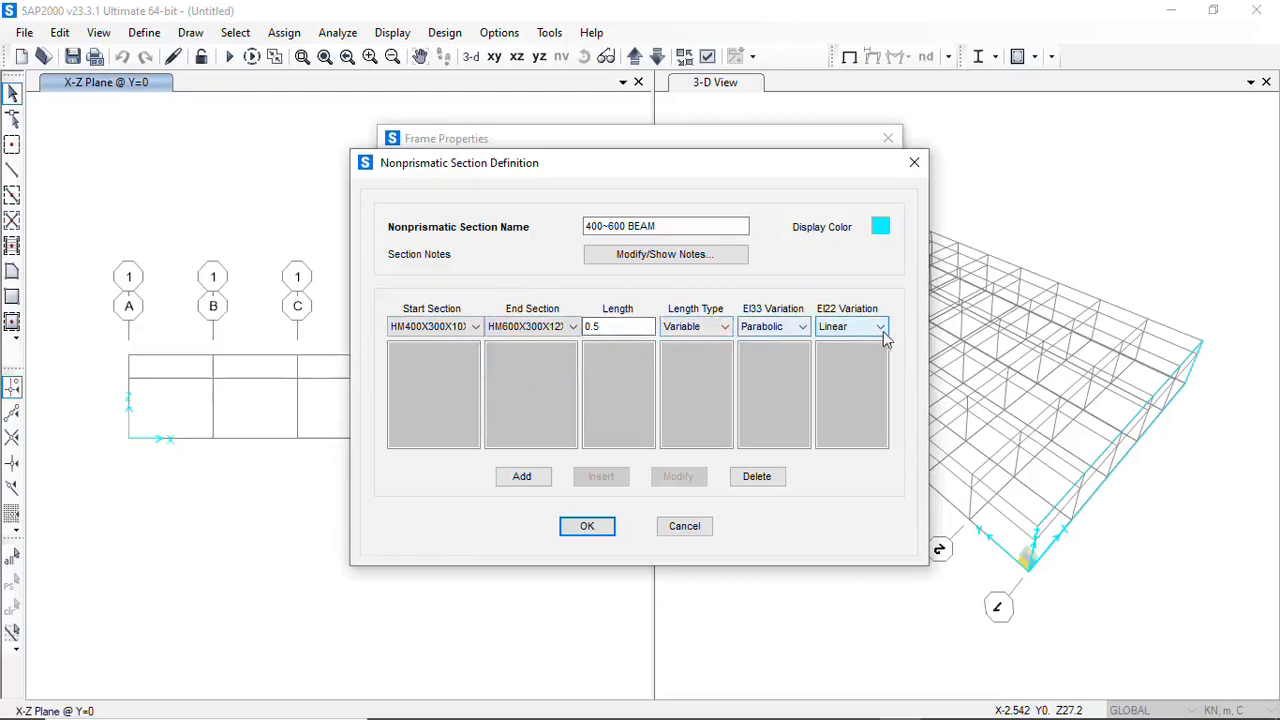
pyautogui.click(717, 330)
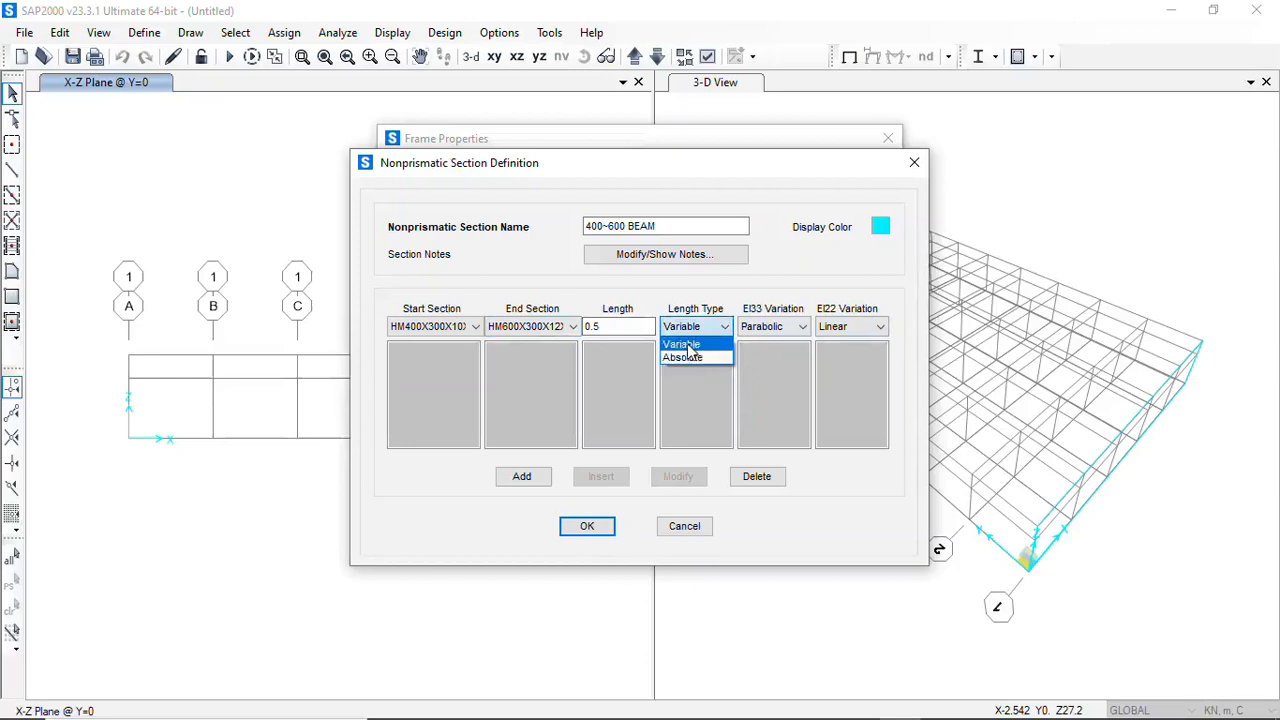
pyautogui.click(718, 336)
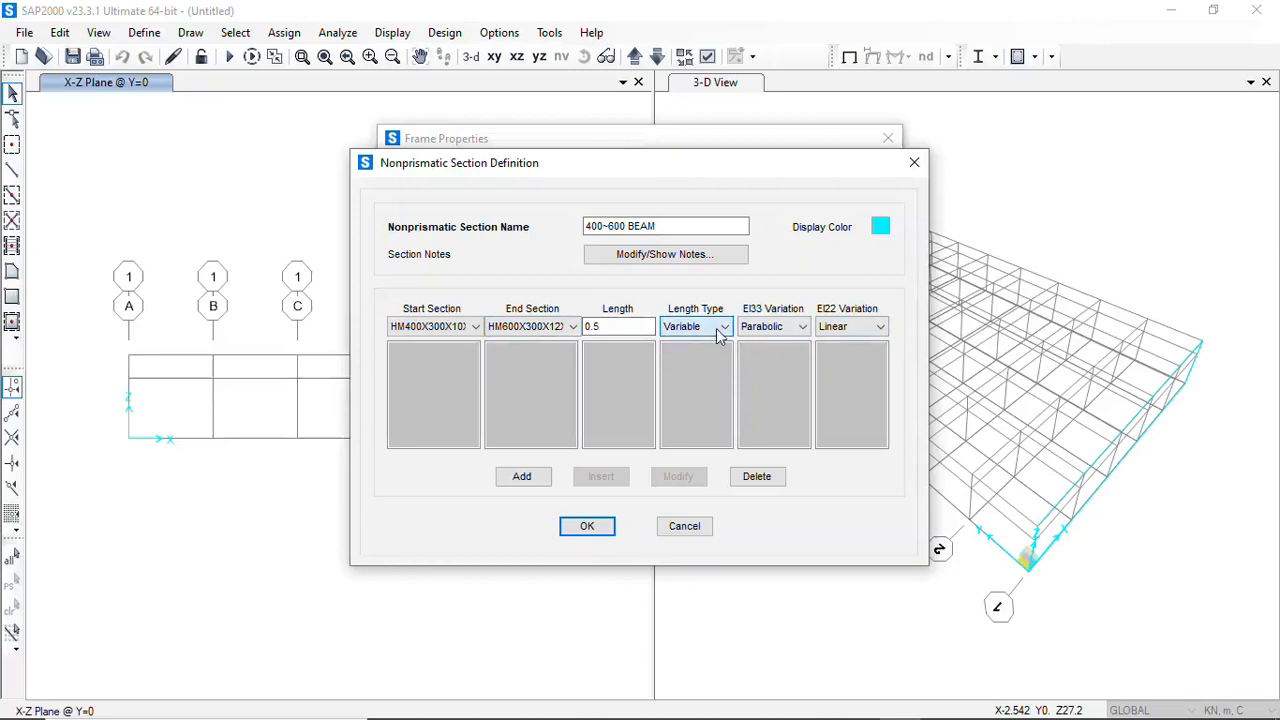
pyautogui.click(770, 330)
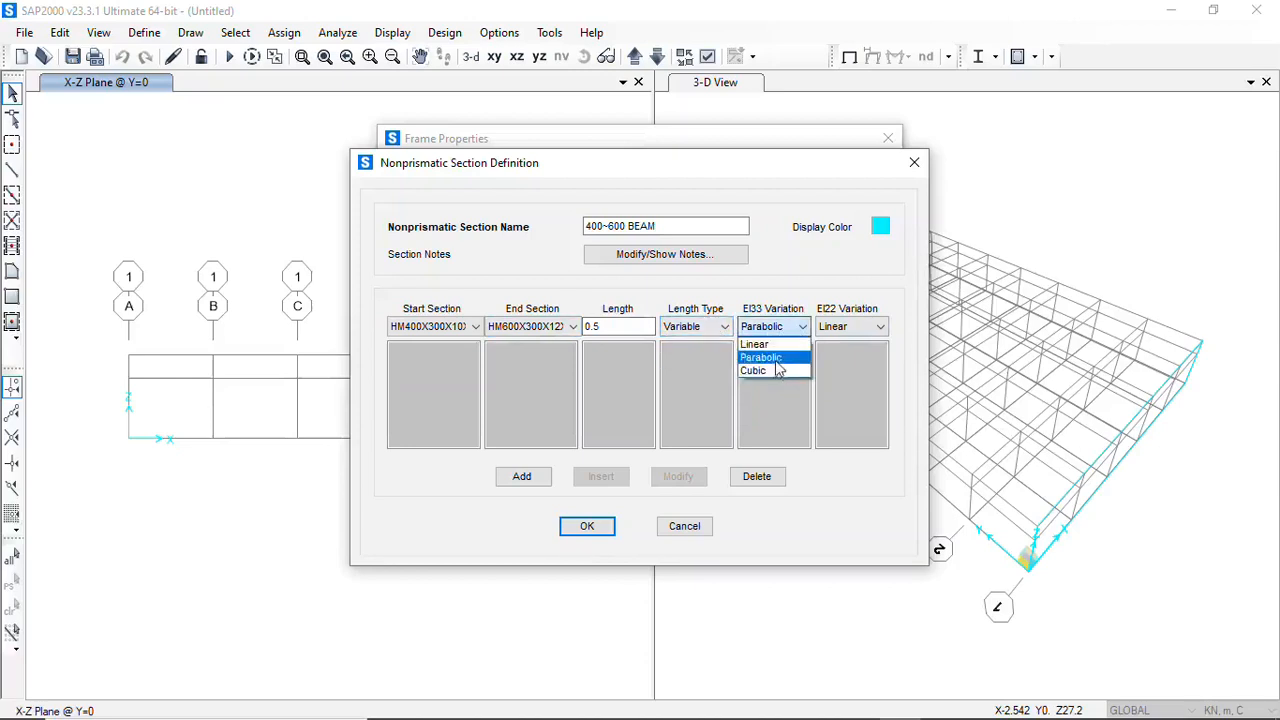
pyautogui.click(830, 392)
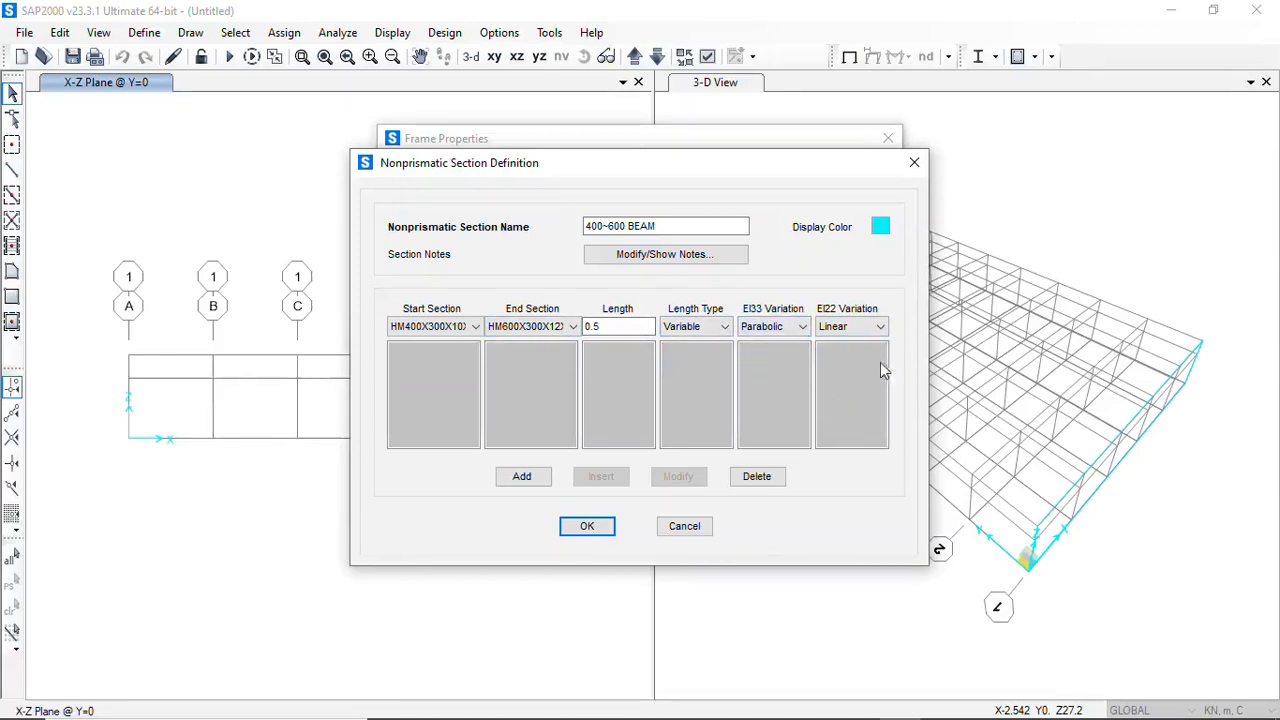
pyautogui.click(524, 479)
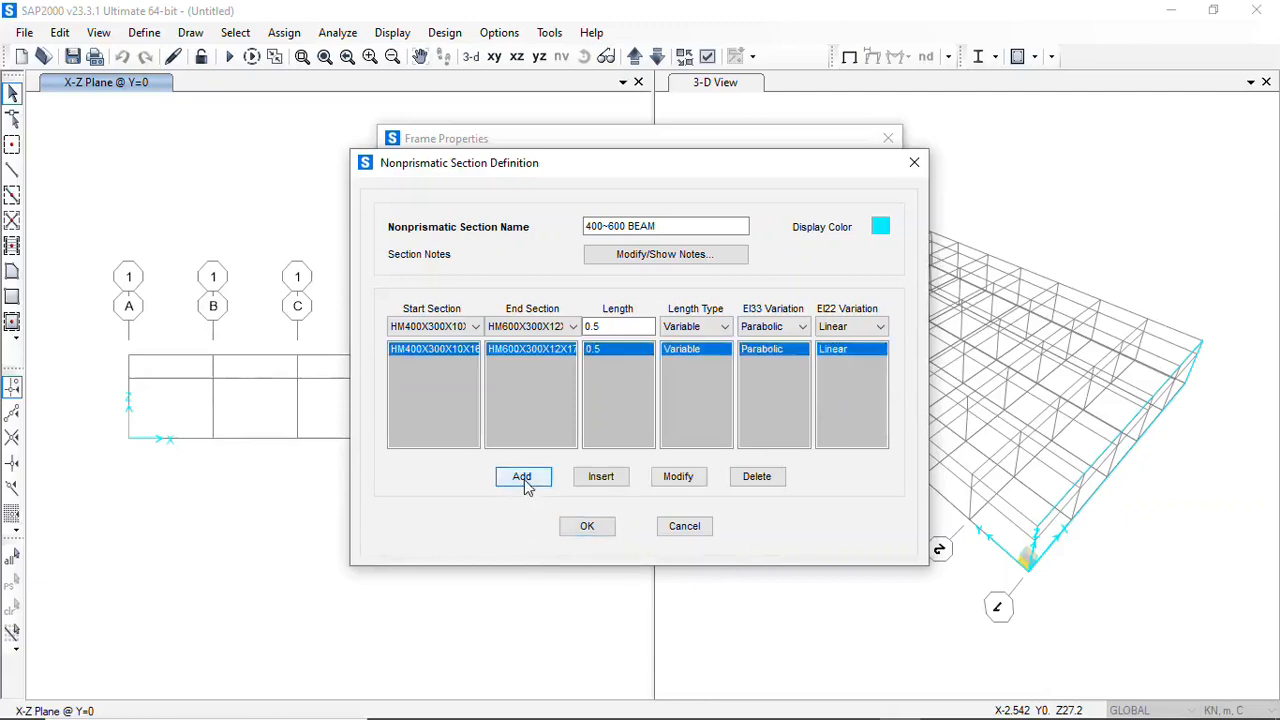
pyautogui.click(593, 530)
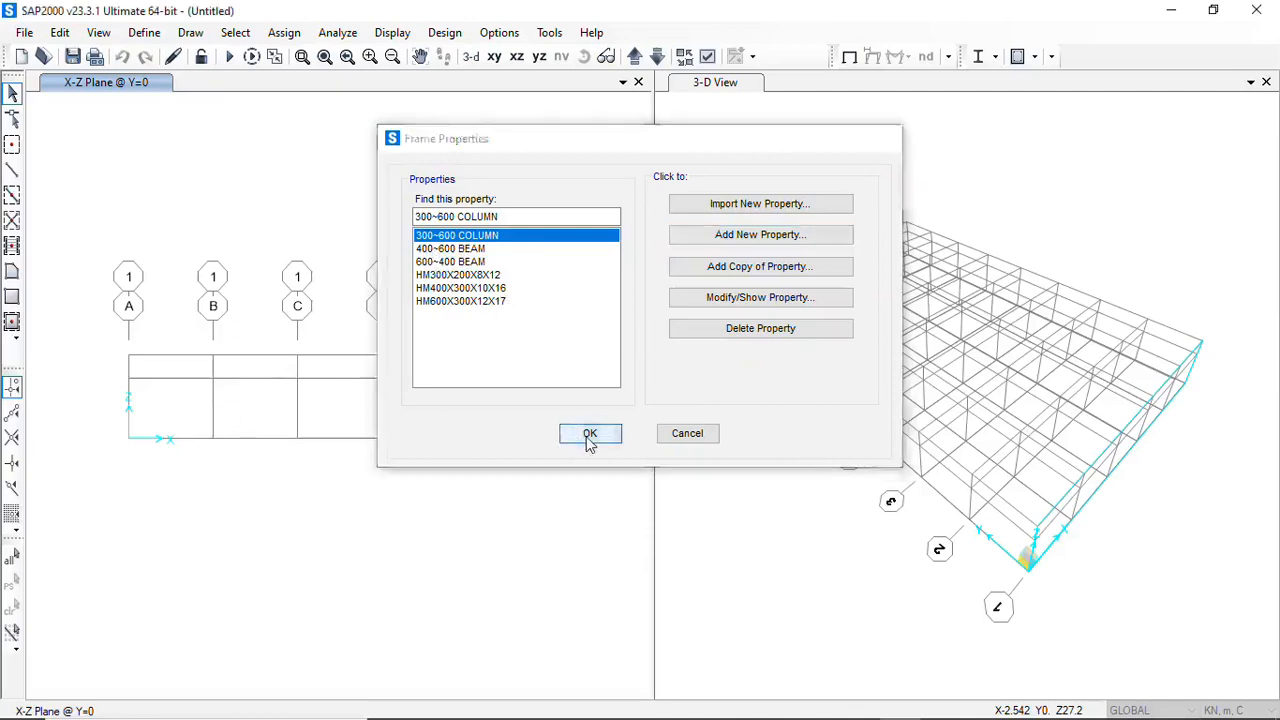
pyautogui.click(590, 437)
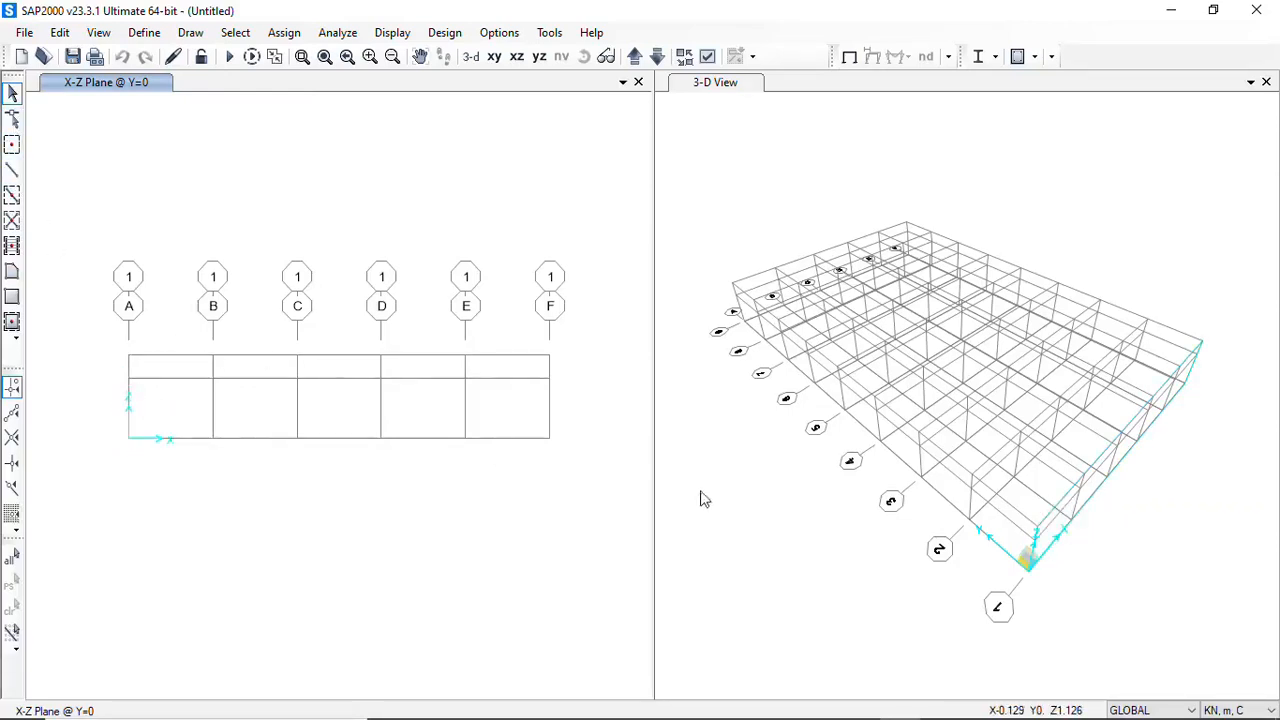
# Draw straight frame columns with section 300~600 COLUMN from Z=0 to Z=5 at grids A and F in the Y=0 elevation
pyautogui.moveTo(570, 409); pyautogui.dragTo(445, 397)
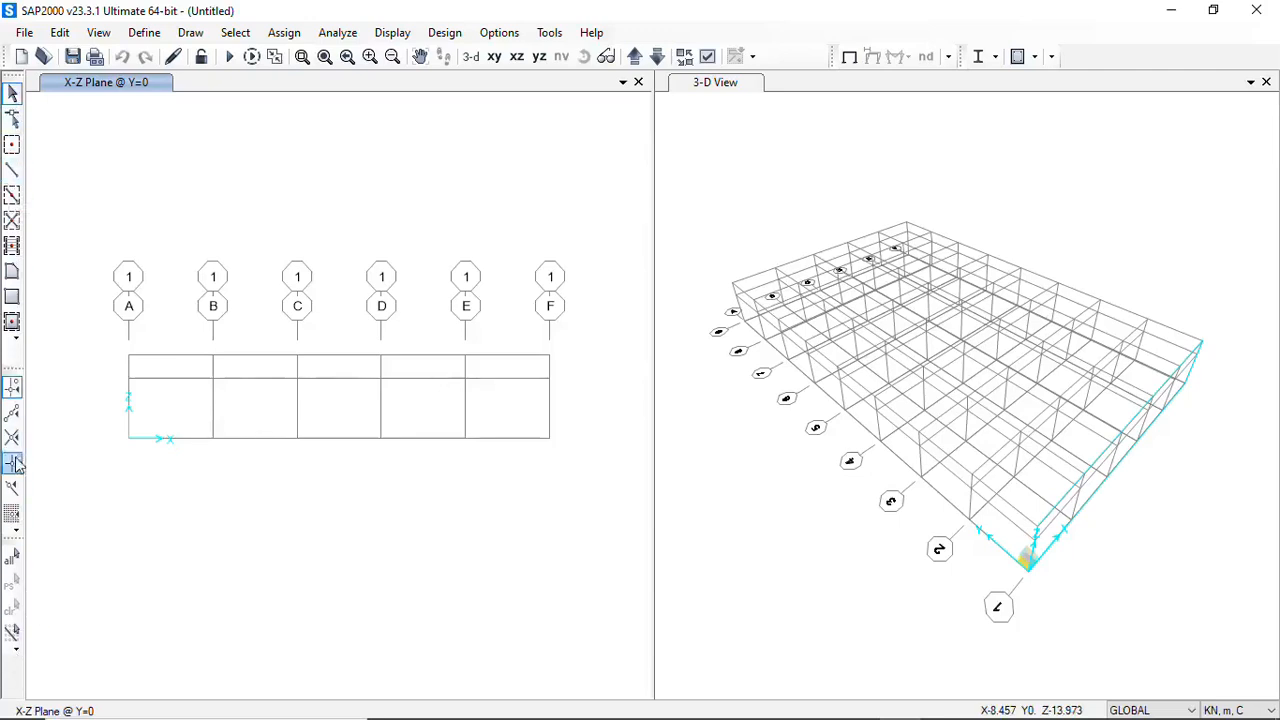
pyautogui.click(189, 34)
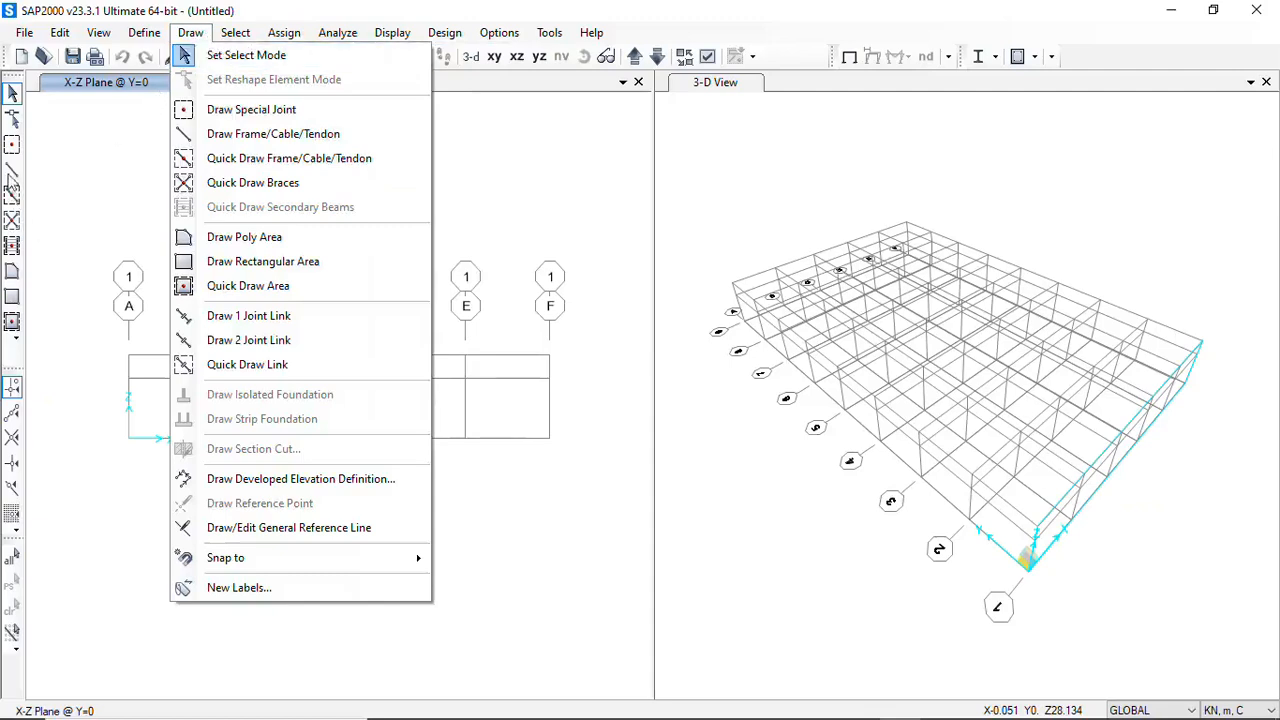
pyautogui.click(12, 172)
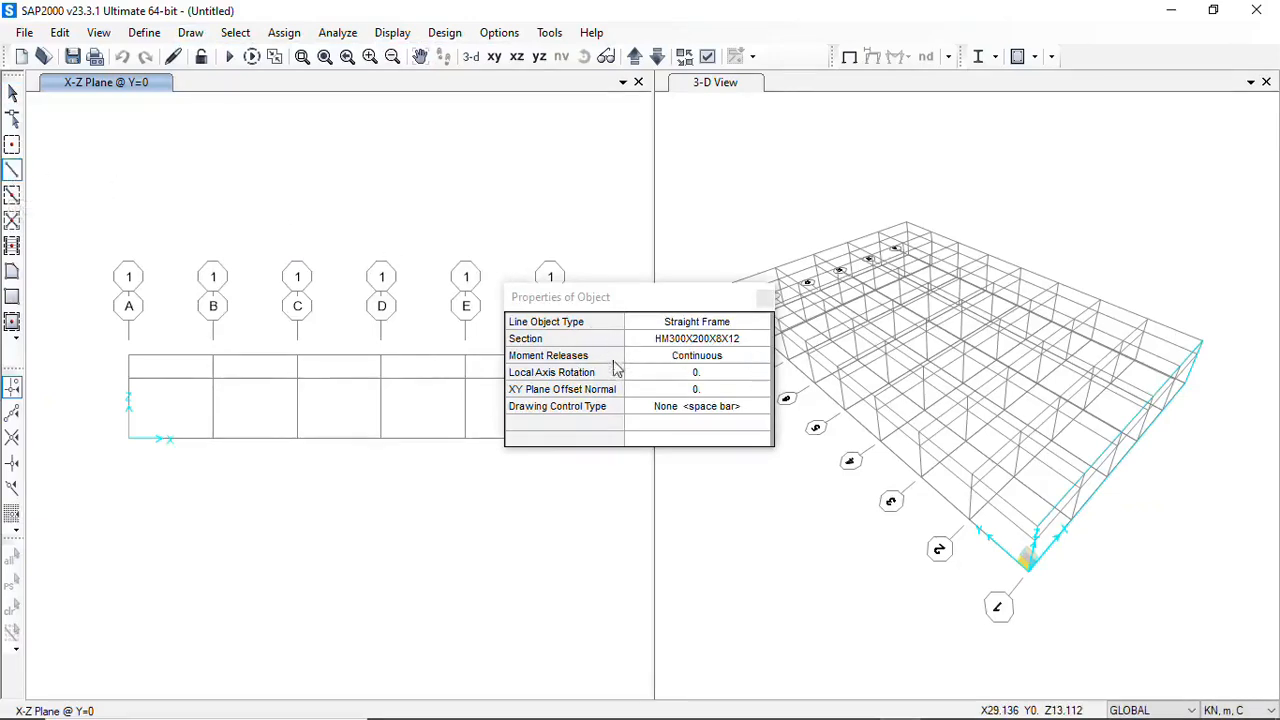
pyautogui.click(766, 343)
pyautogui.click(764, 343)
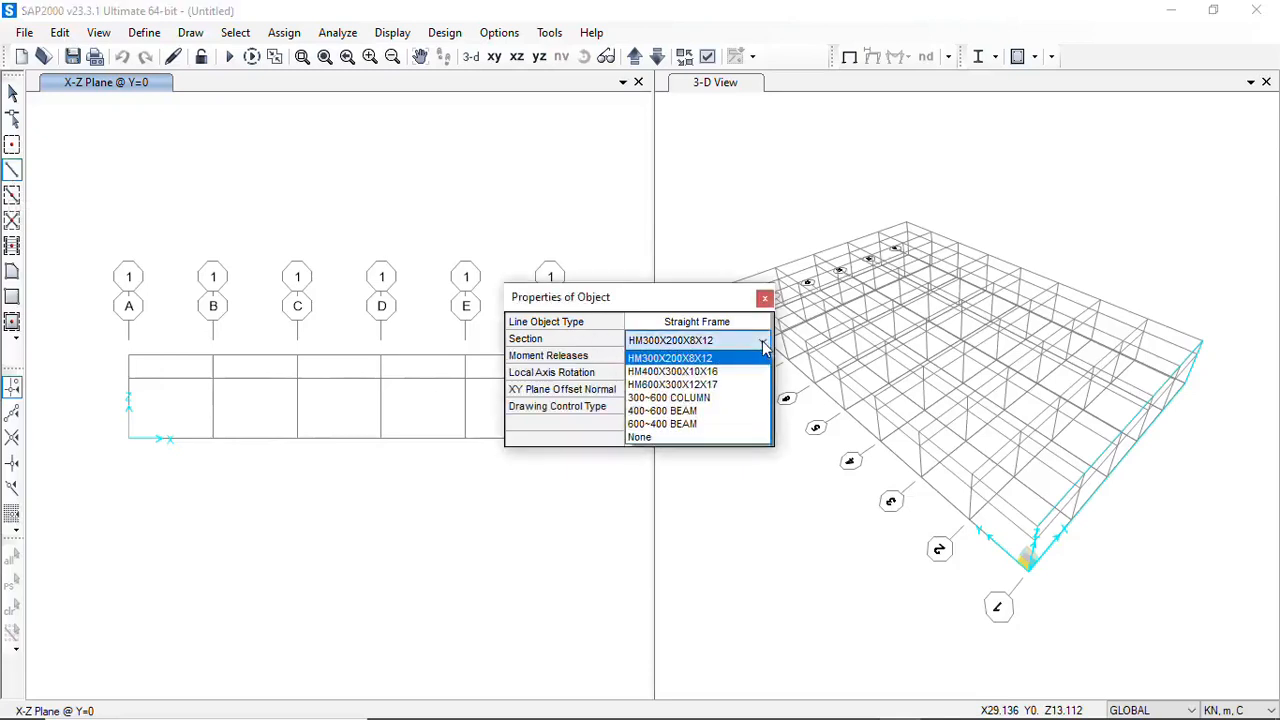
pyautogui.click(764, 345)
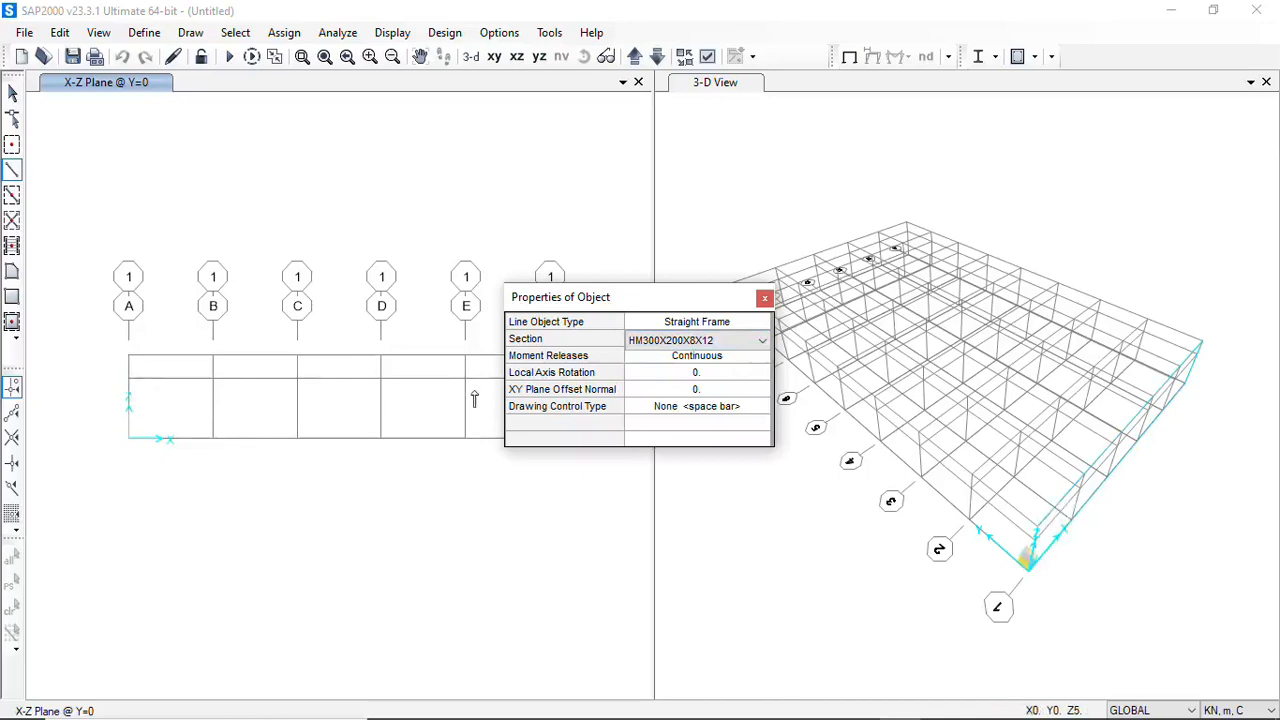
pyautogui.click(760, 341)
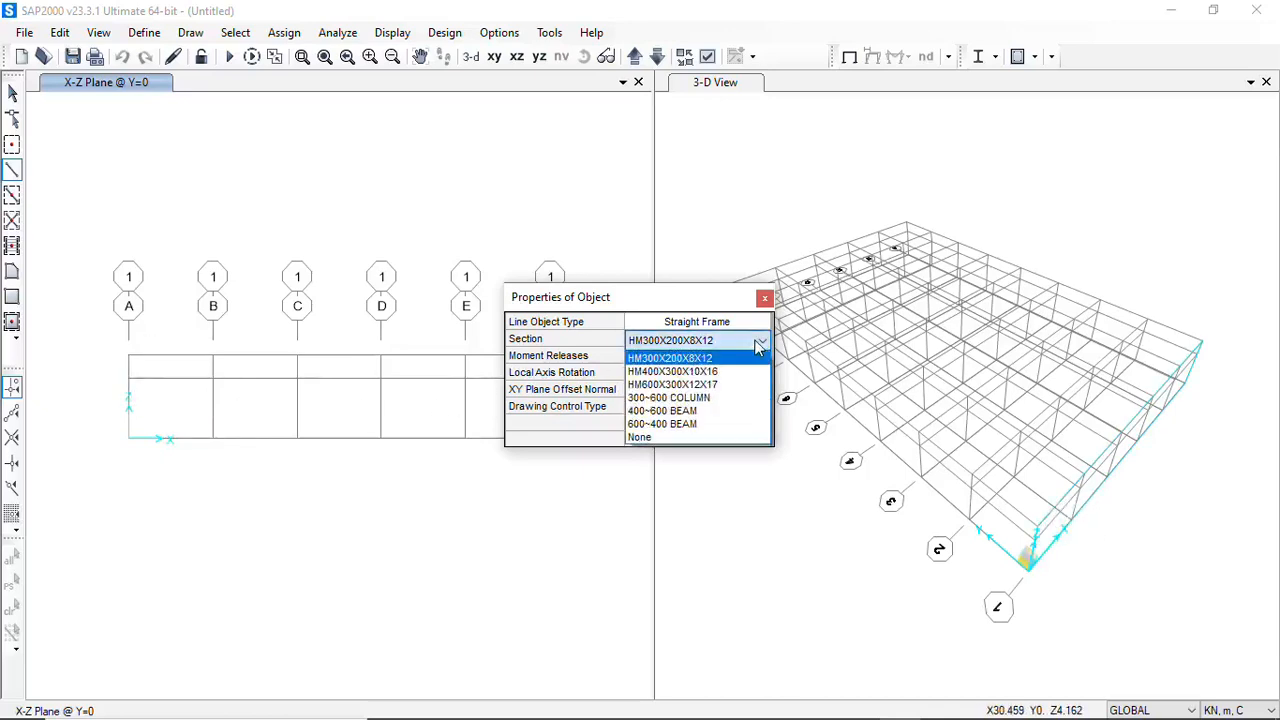
pyautogui.click(676, 399)
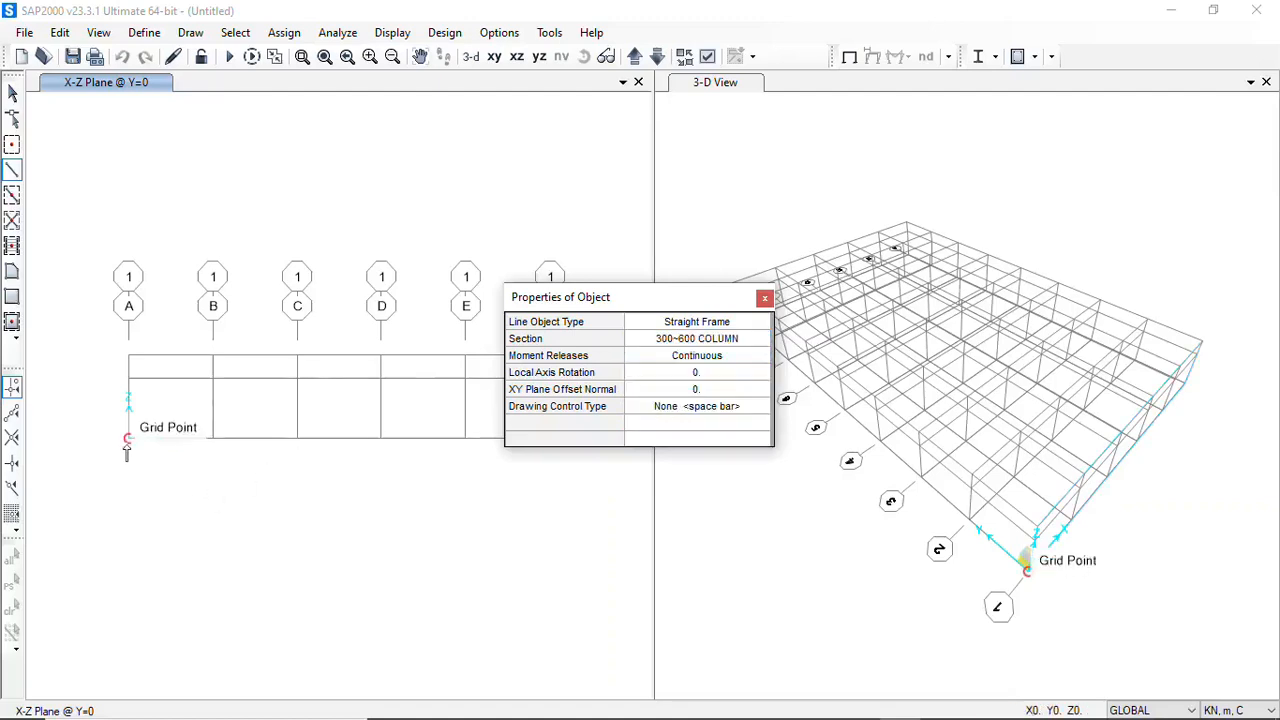
pyautogui.click(127, 440)
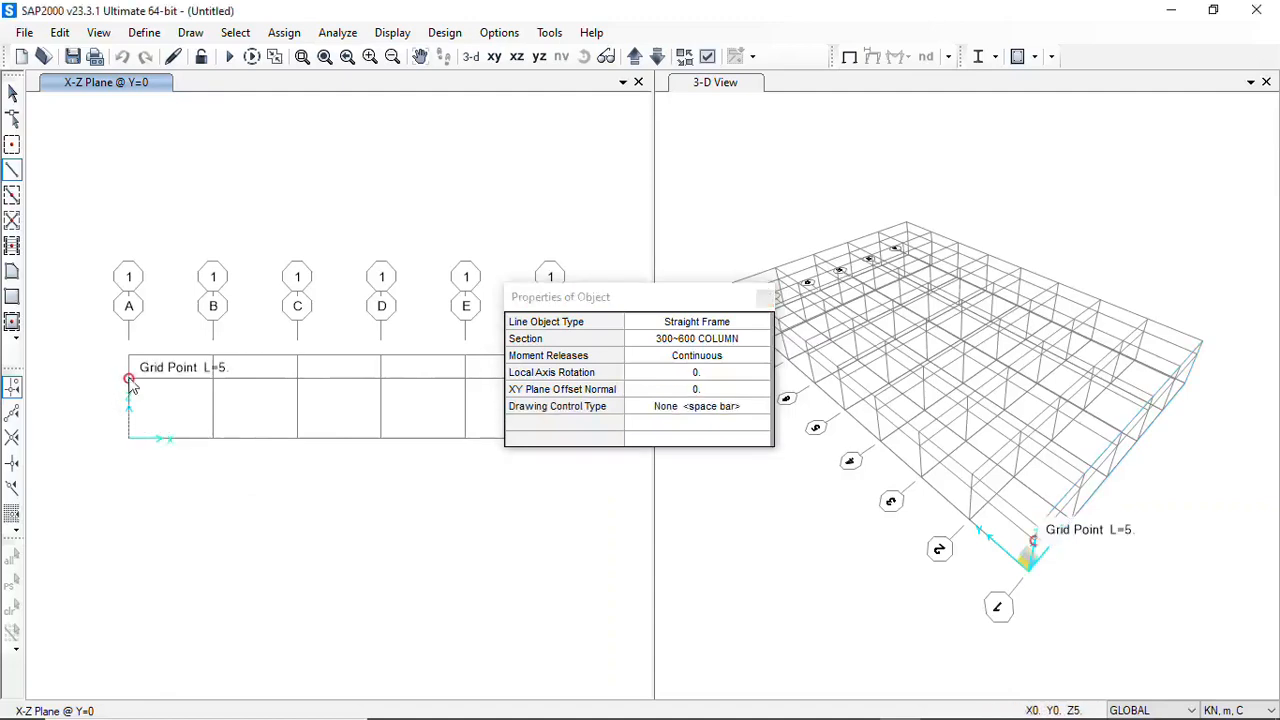
pyautogui.doubleClick(128, 380)
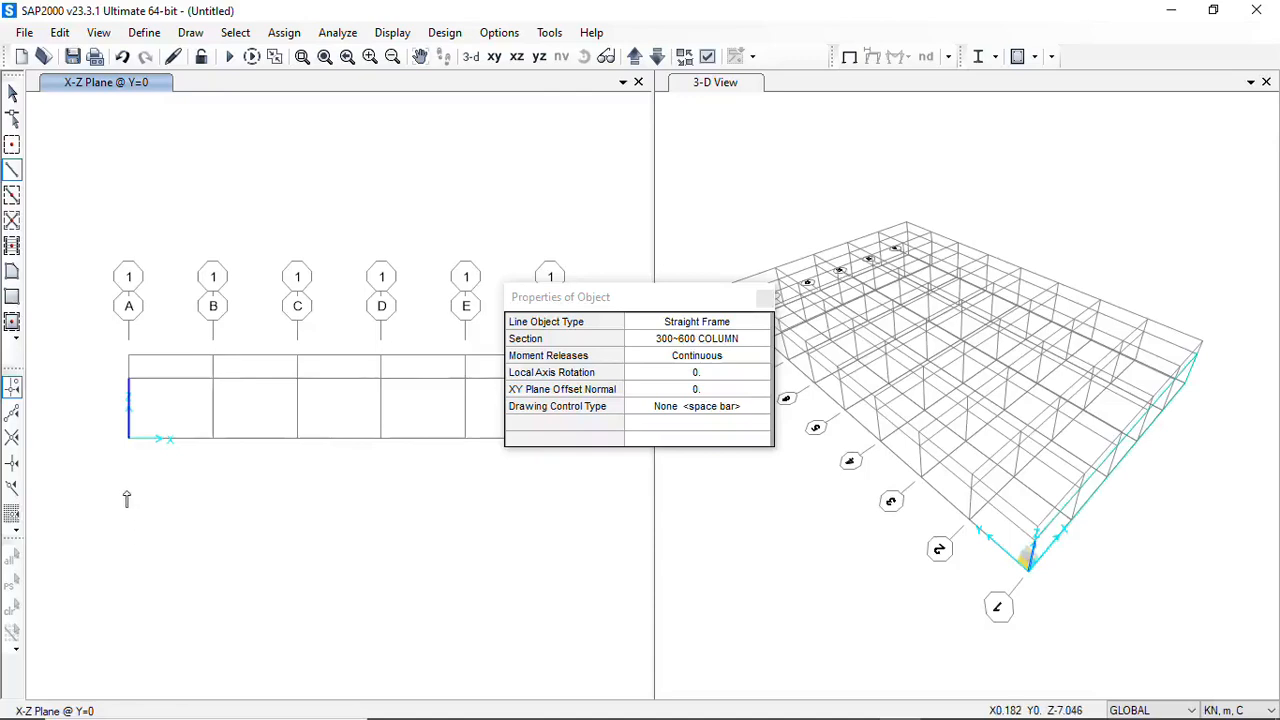
pyautogui.scroll(-1, 127, 424)
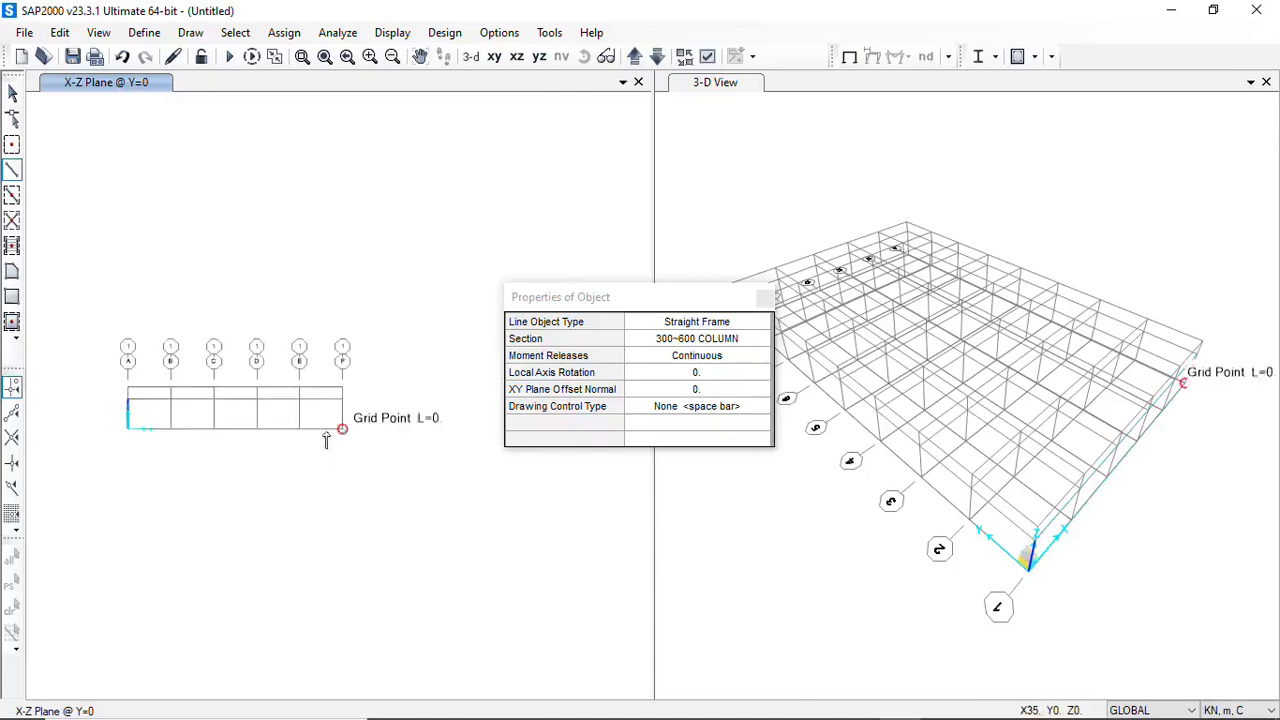
pyautogui.click(342, 400)
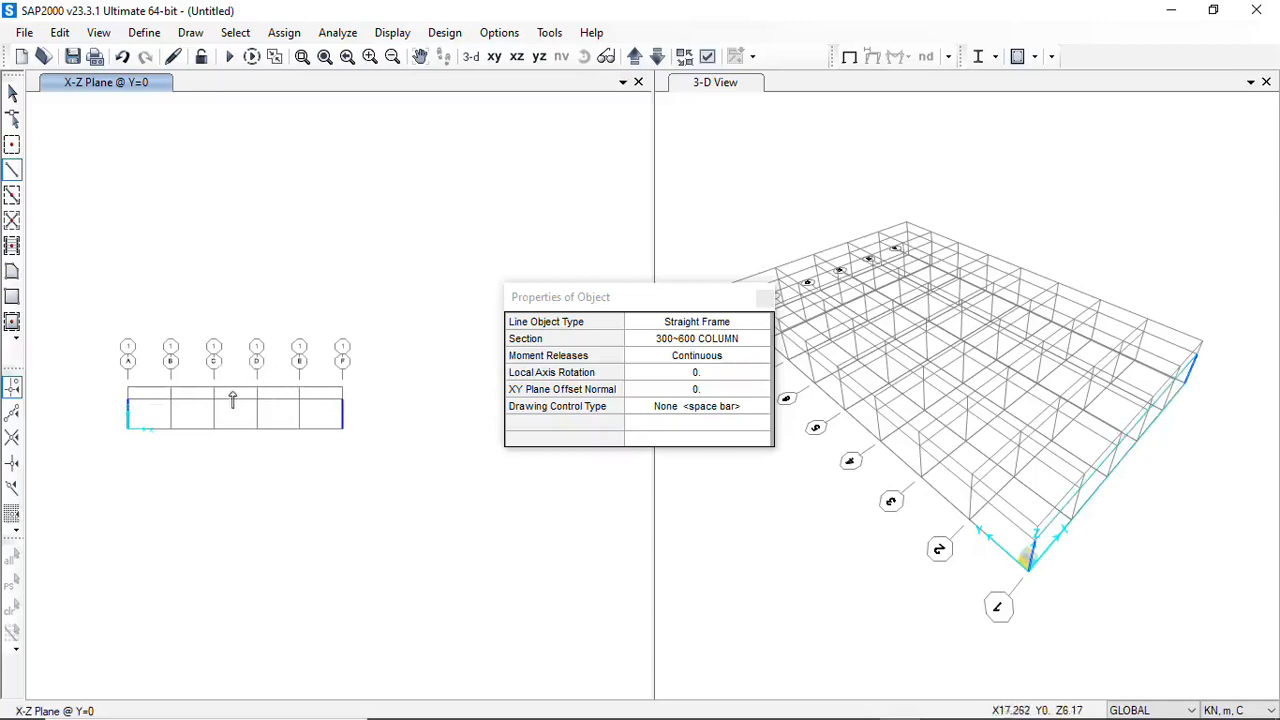
pyautogui.click(11, 174)
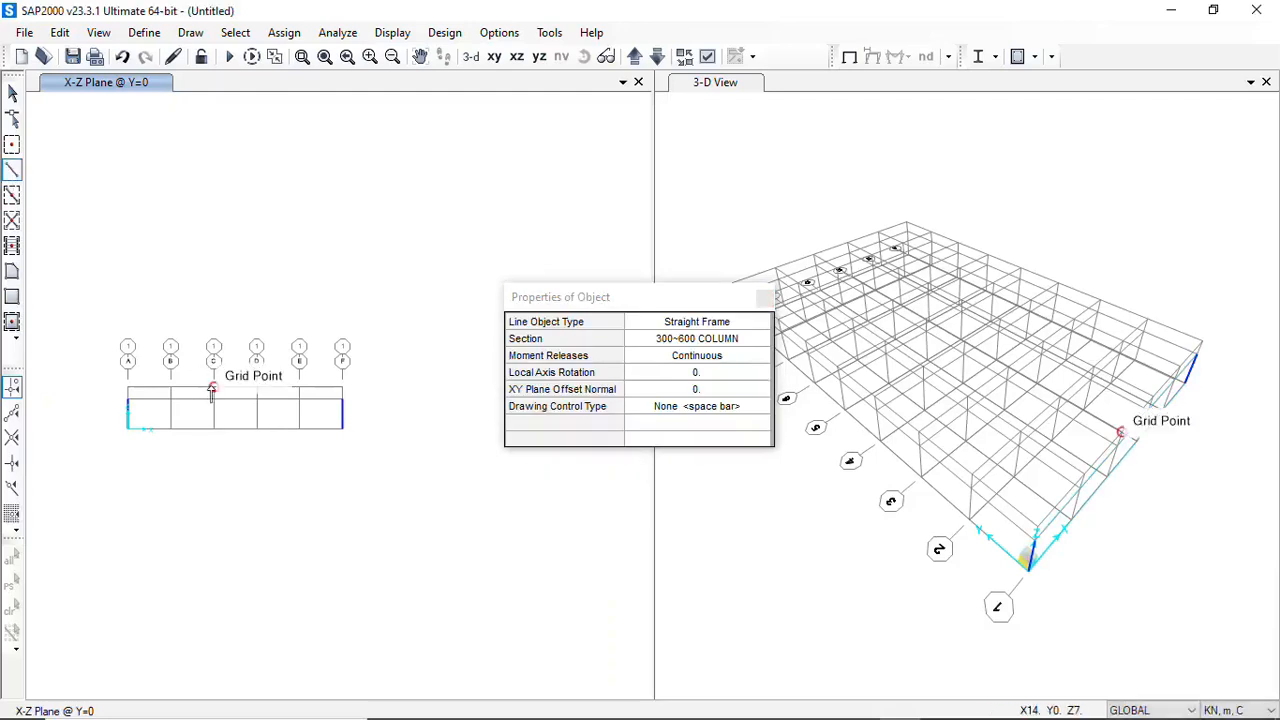
pyautogui.click(213, 391)
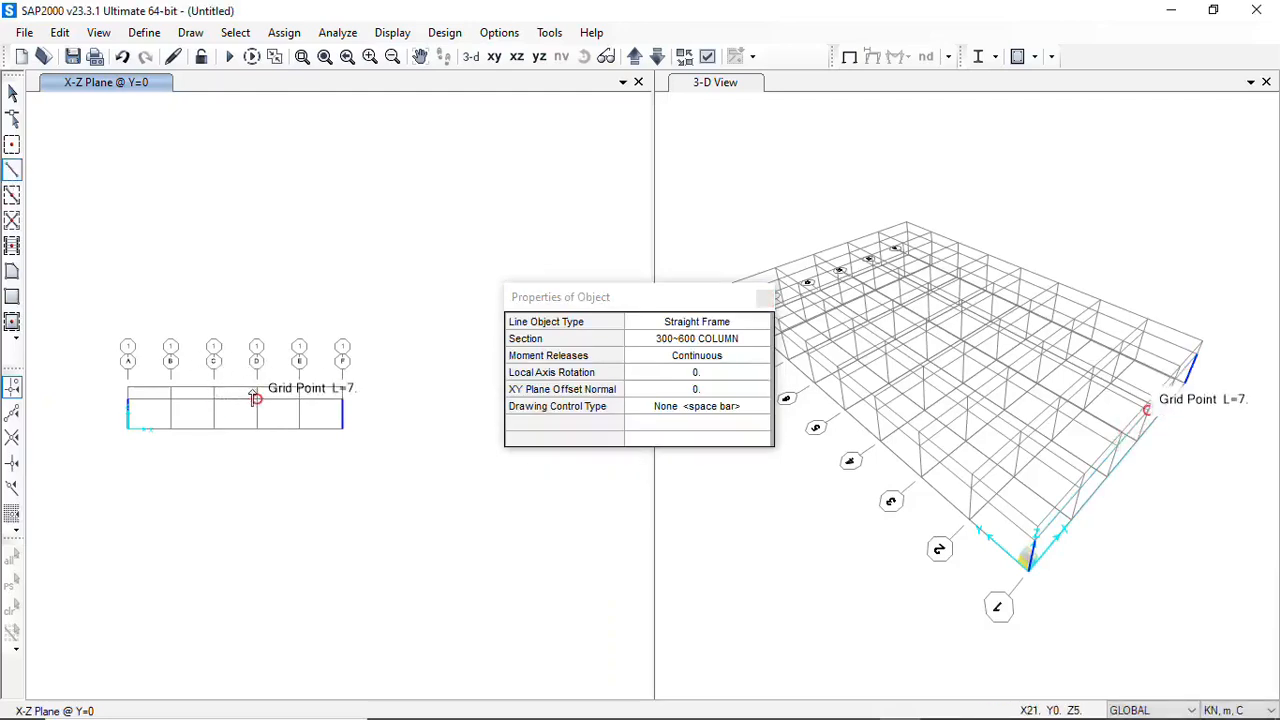
pyautogui.click(256, 399)
pyautogui.click(12, 92)
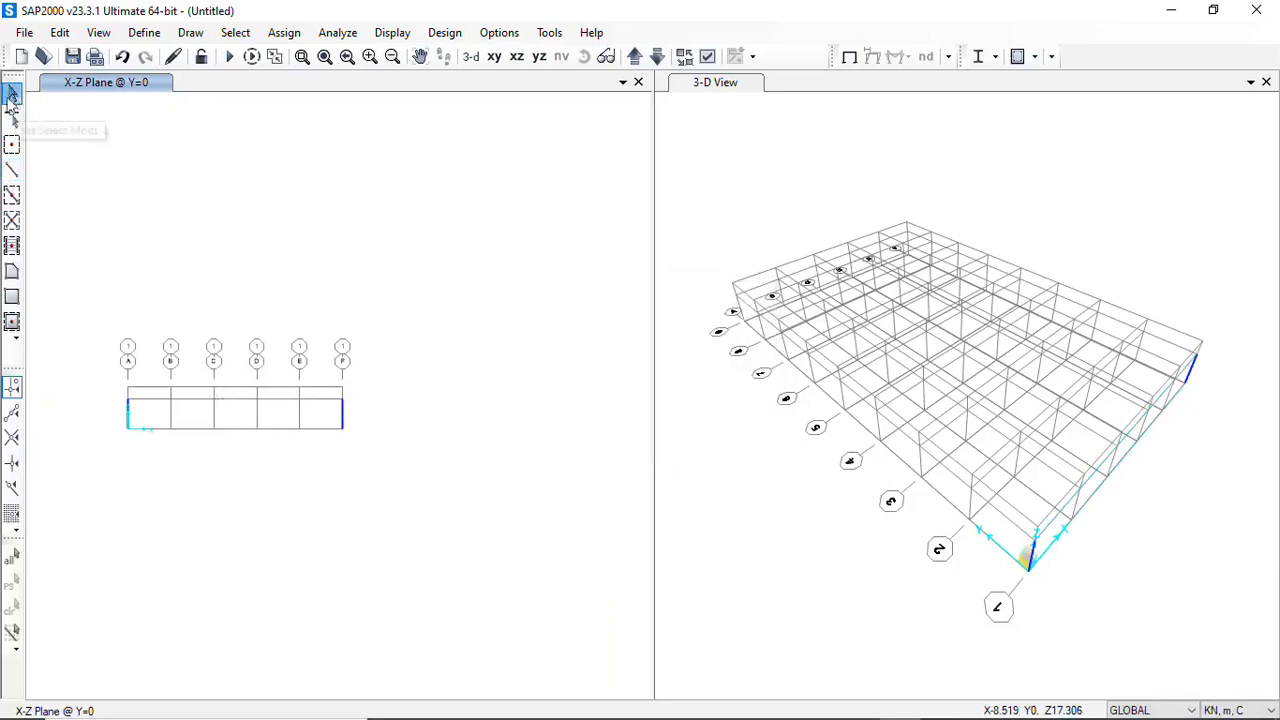
# Draw a horizontal straight frame at Z=7 between grids C and D in the Y=0 elevation, using section 300~600 COLUMN
pyautogui.scroll(5, 226, 410)
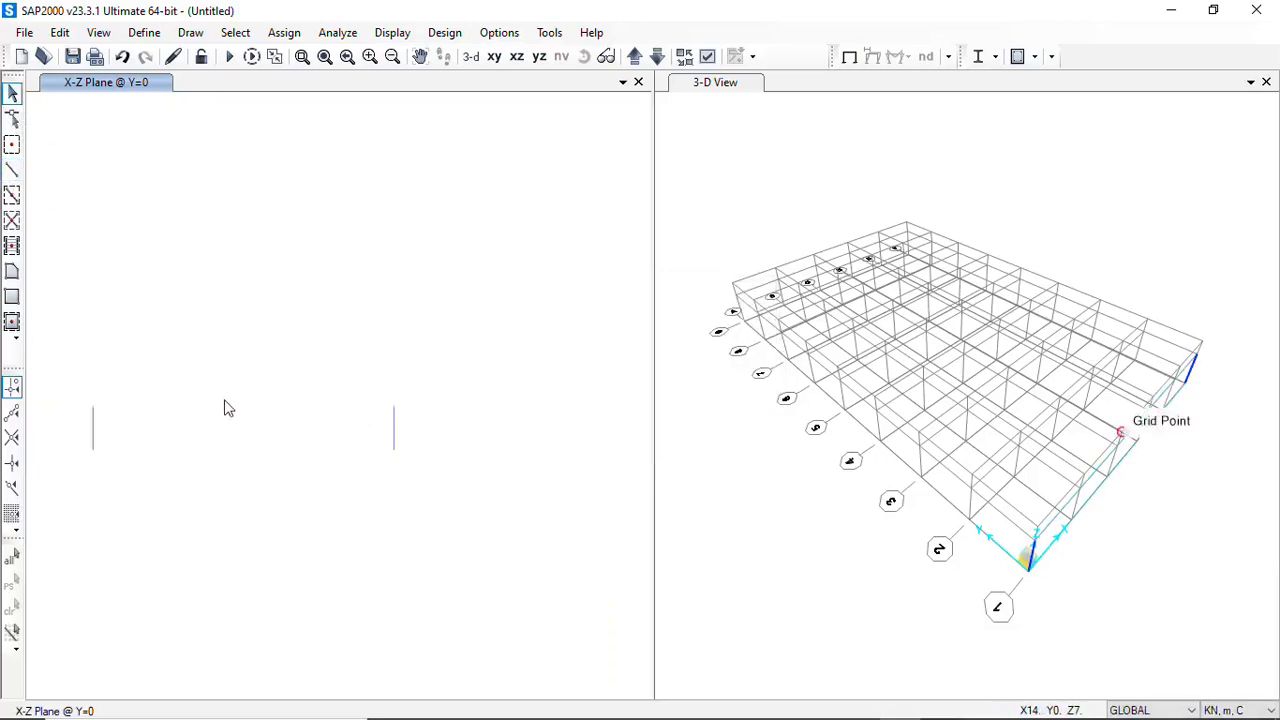
pyautogui.scroll(-3, 224, 414)
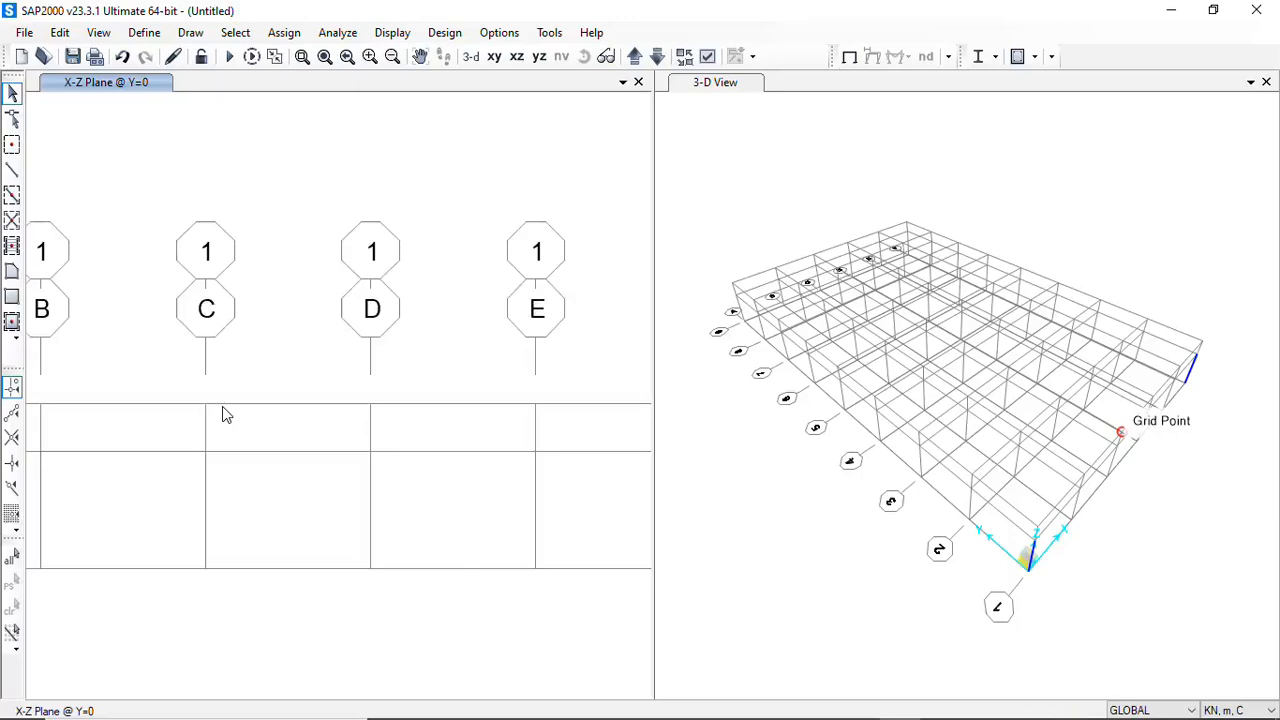
pyautogui.scroll(-2, 225, 421)
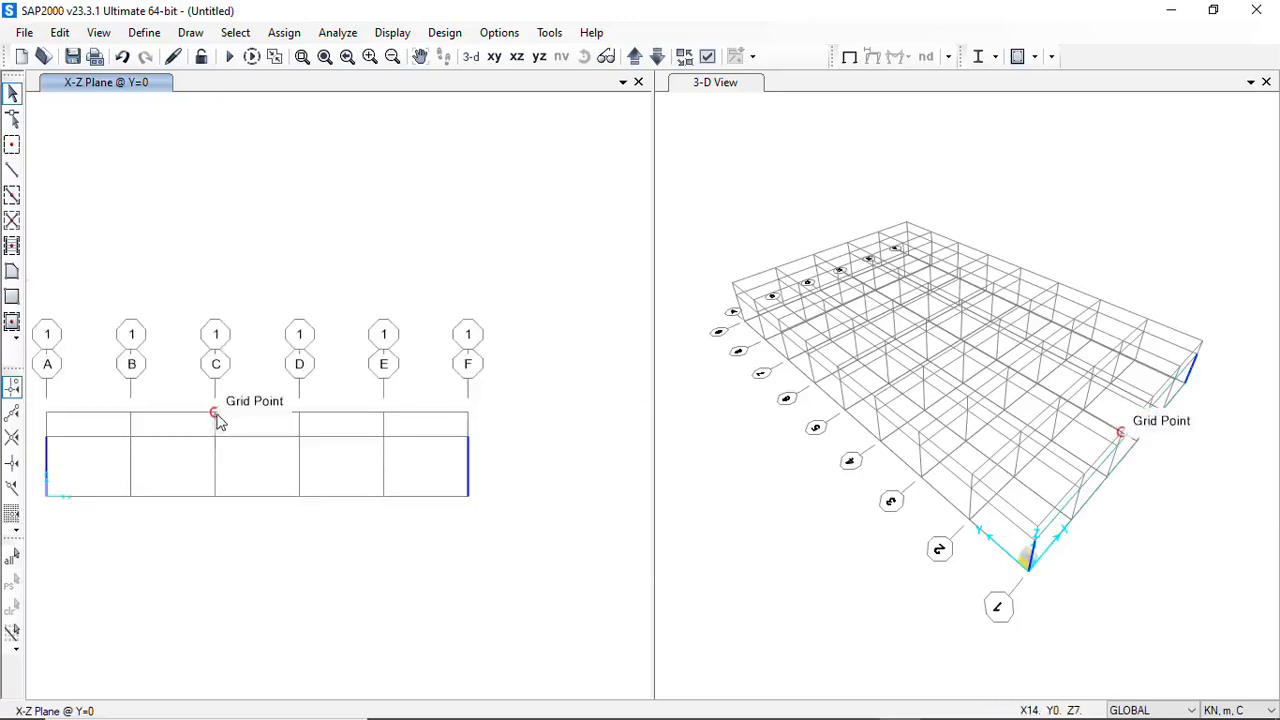
pyautogui.click(12, 170)
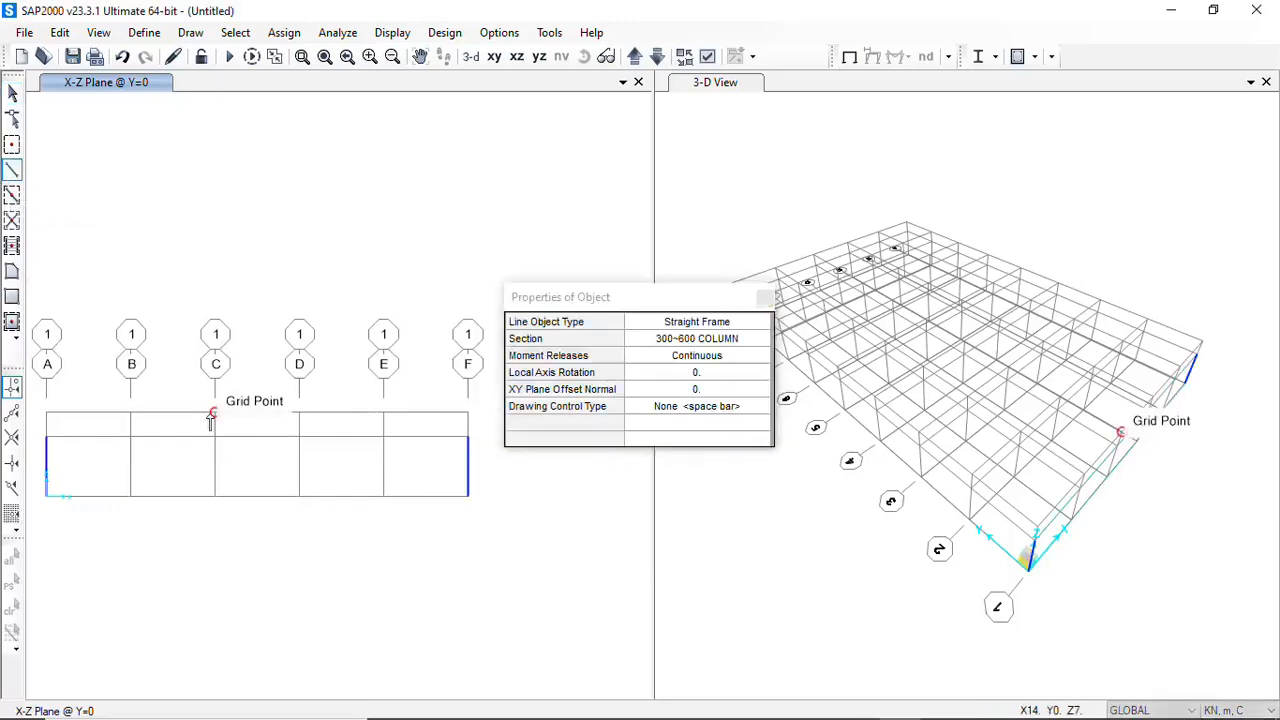
pyautogui.click(298, 413)
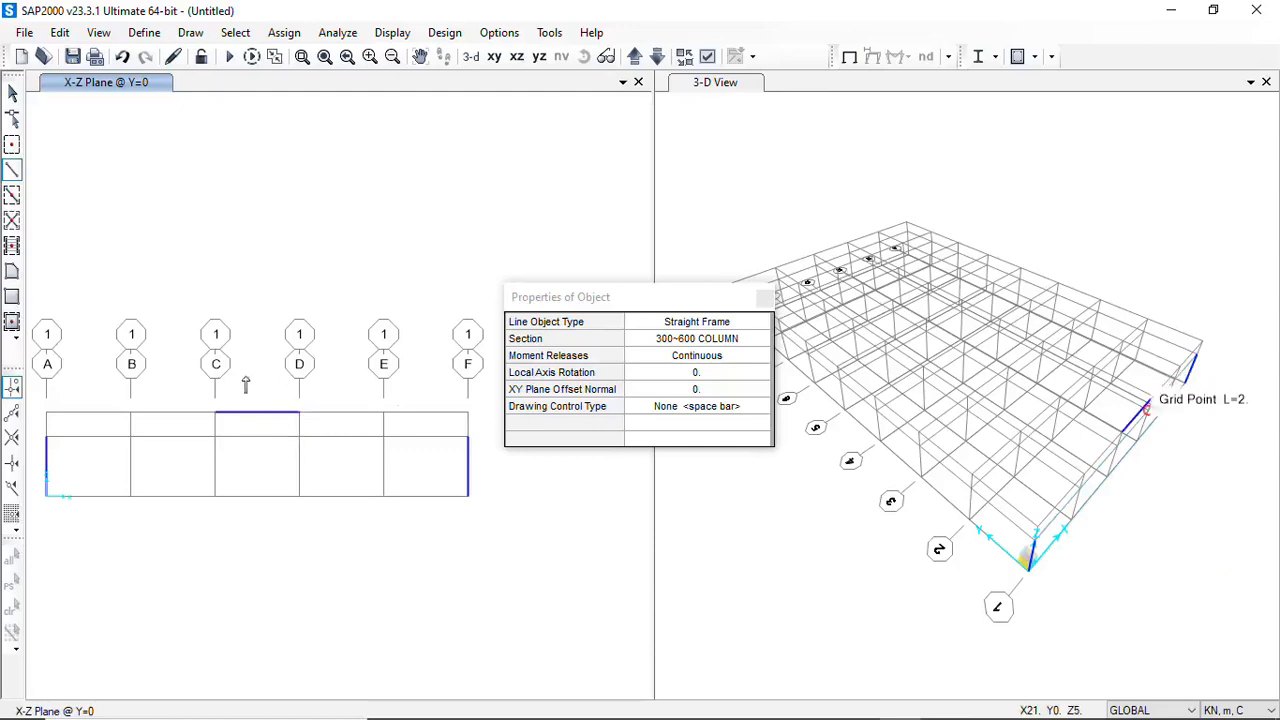
pyautogui.press('Escape')
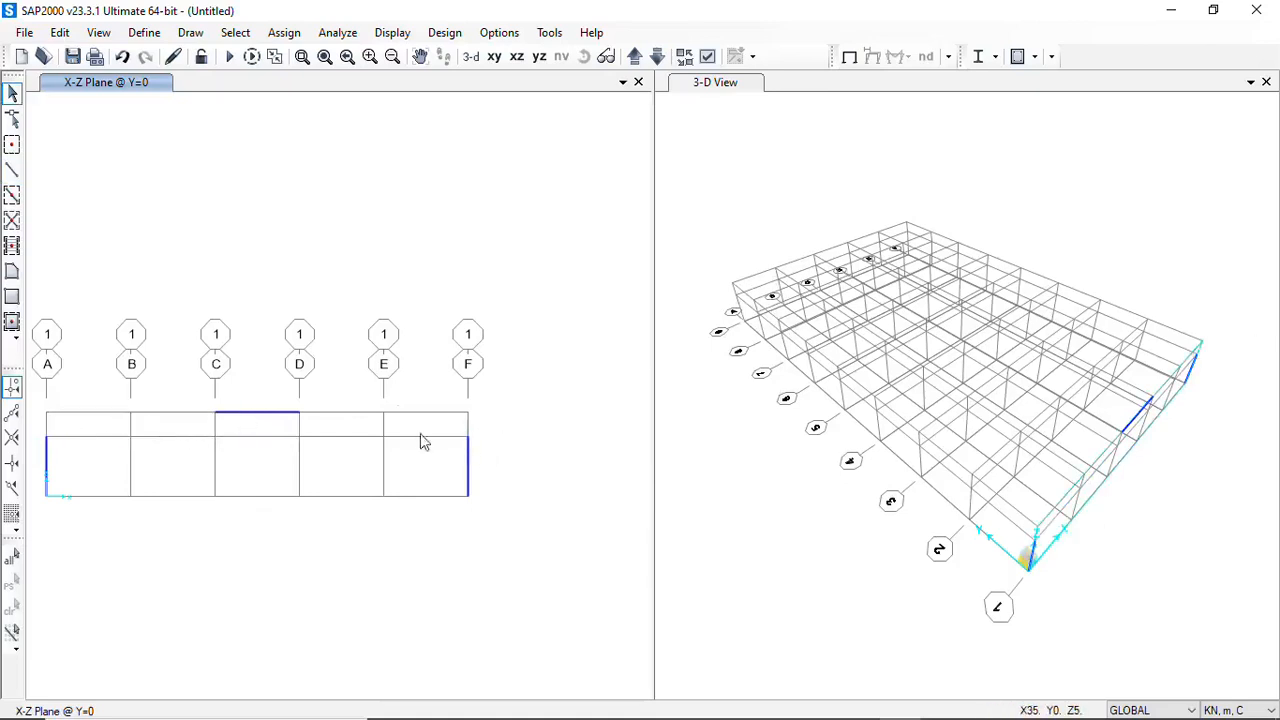
# Check the portal frame elevation in AutoCAD, and set the section for drawing straight frames in SAP2000 to 600~400 BEAM
pyautogui.moveTo(658, 715)
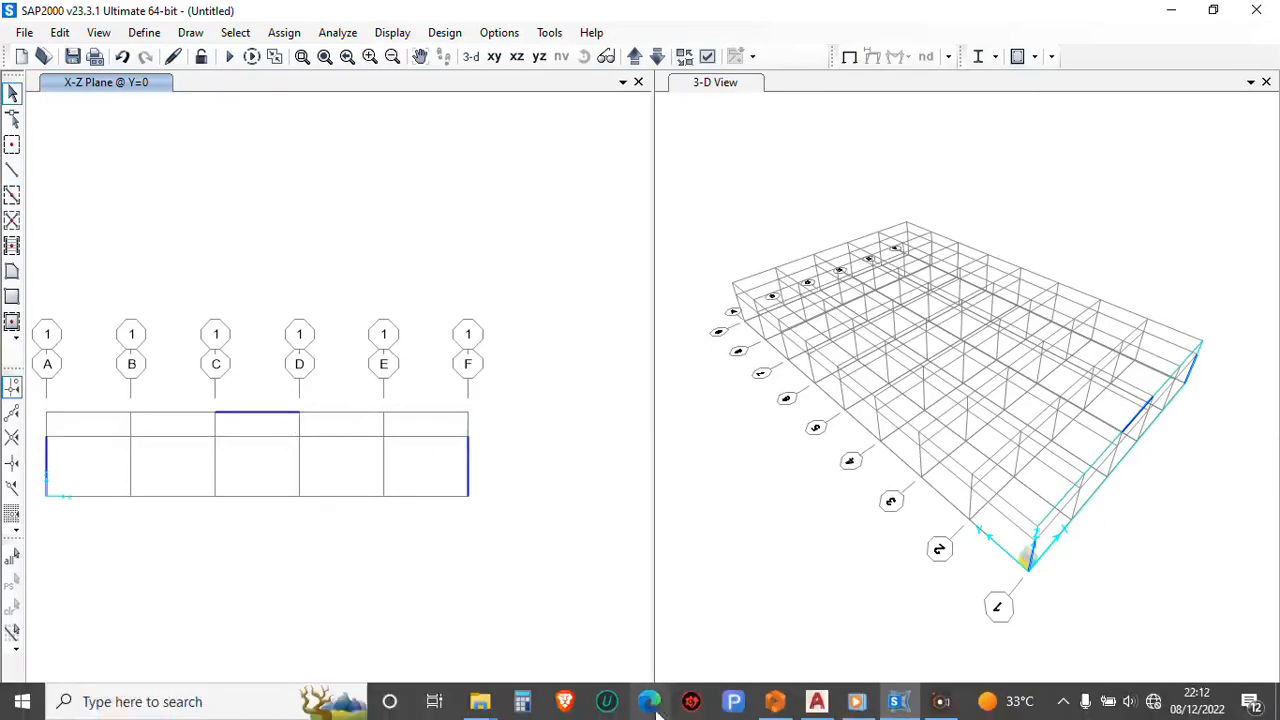
pyautogui.click(816, 703)
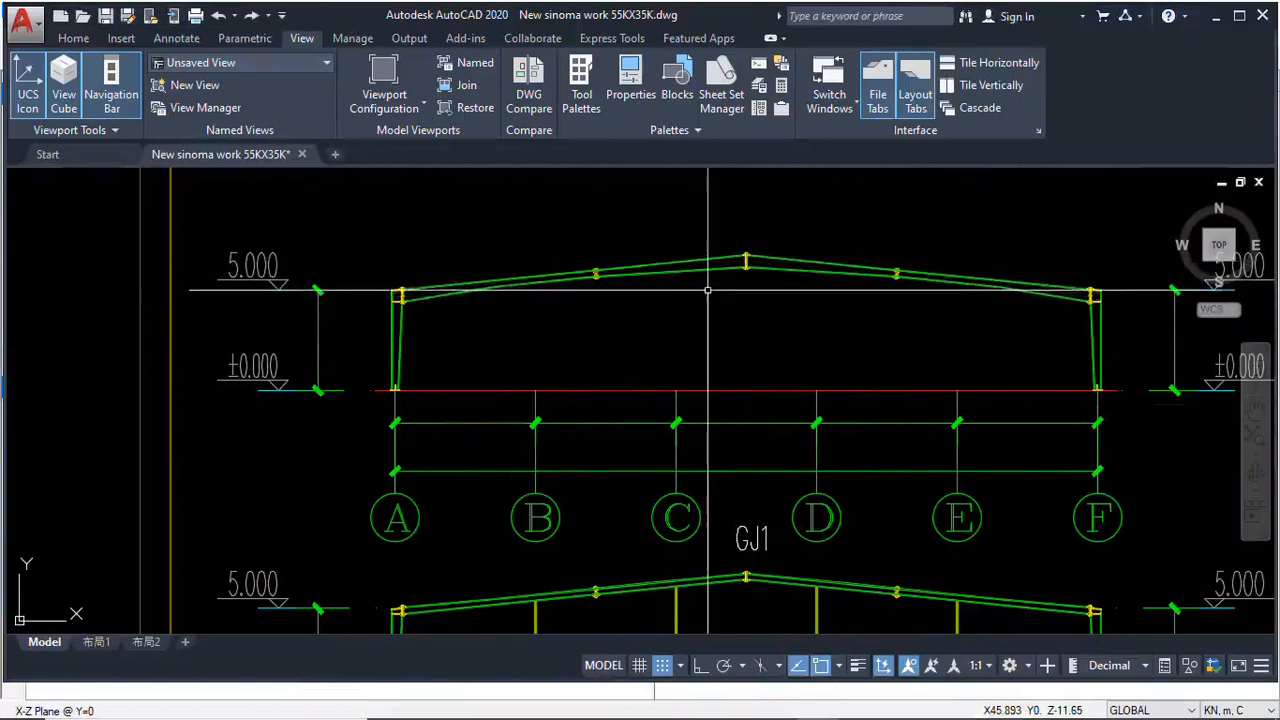
pyautogui.moveTo(735, 717)
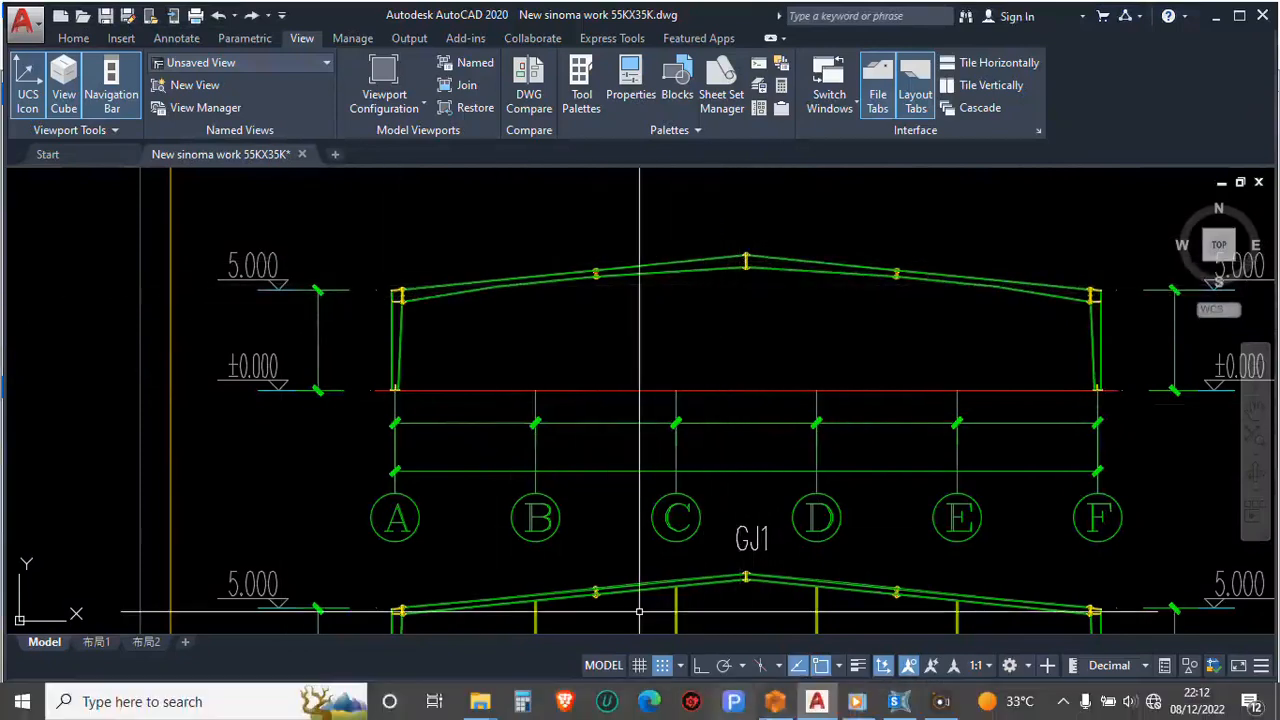
pyautogui.click(899, 701)
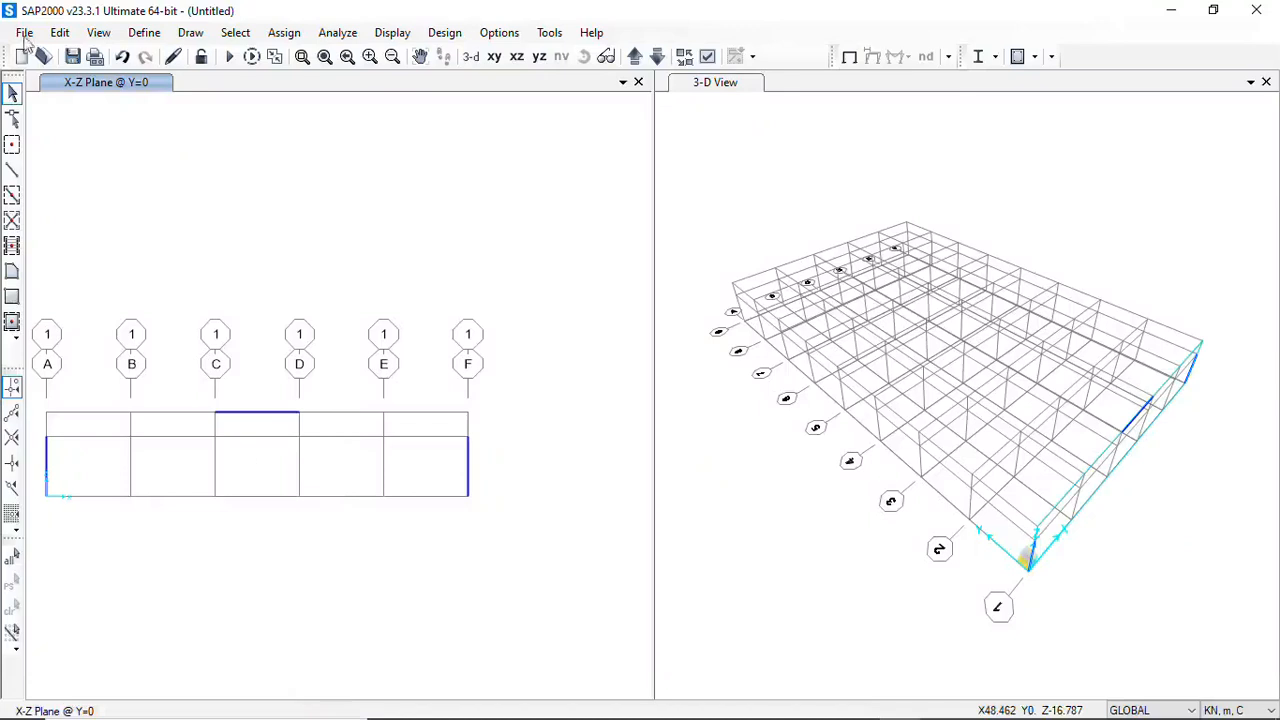
pyautogui.click(12, 170)
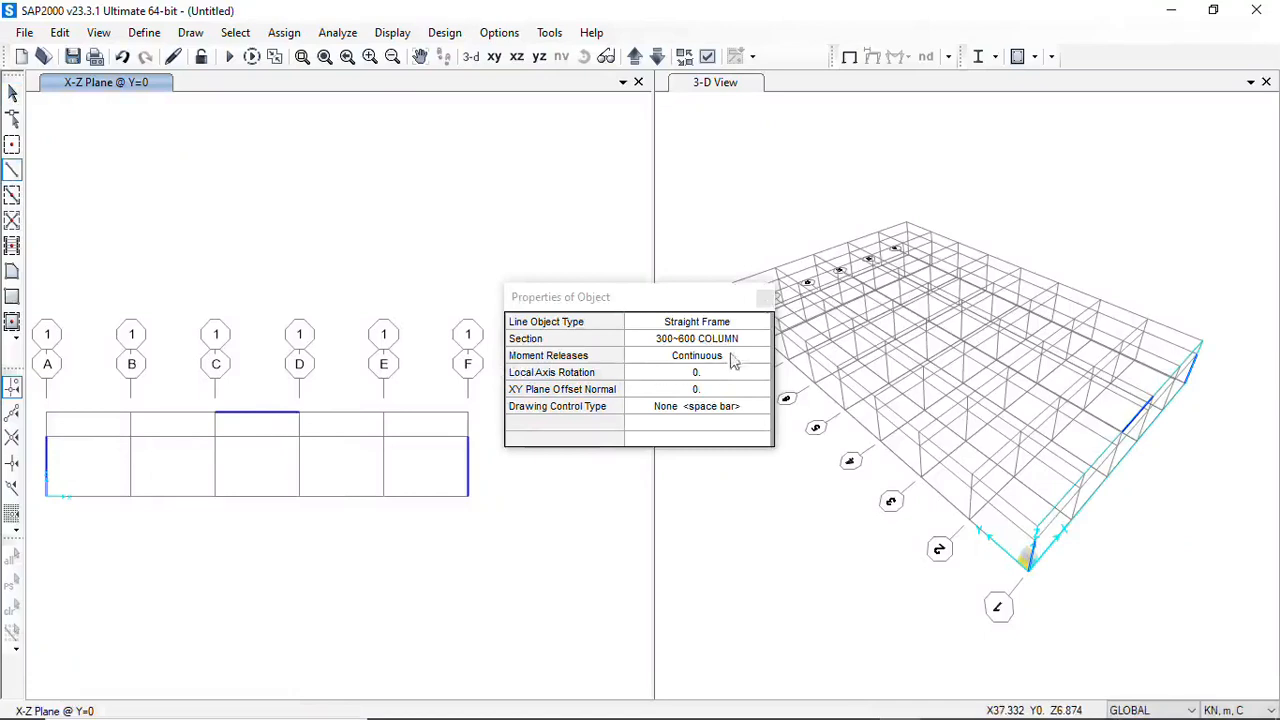
pyautogui.click(760, 344)
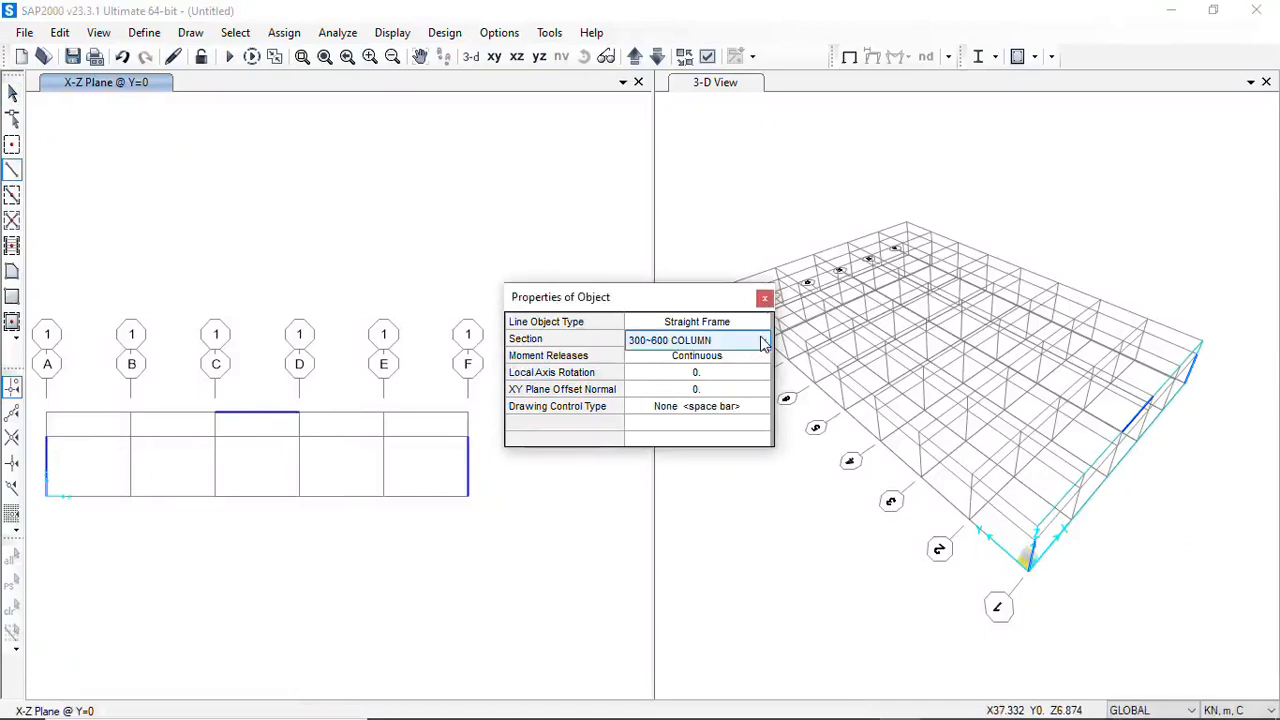
pyautogui.click(763, 340)
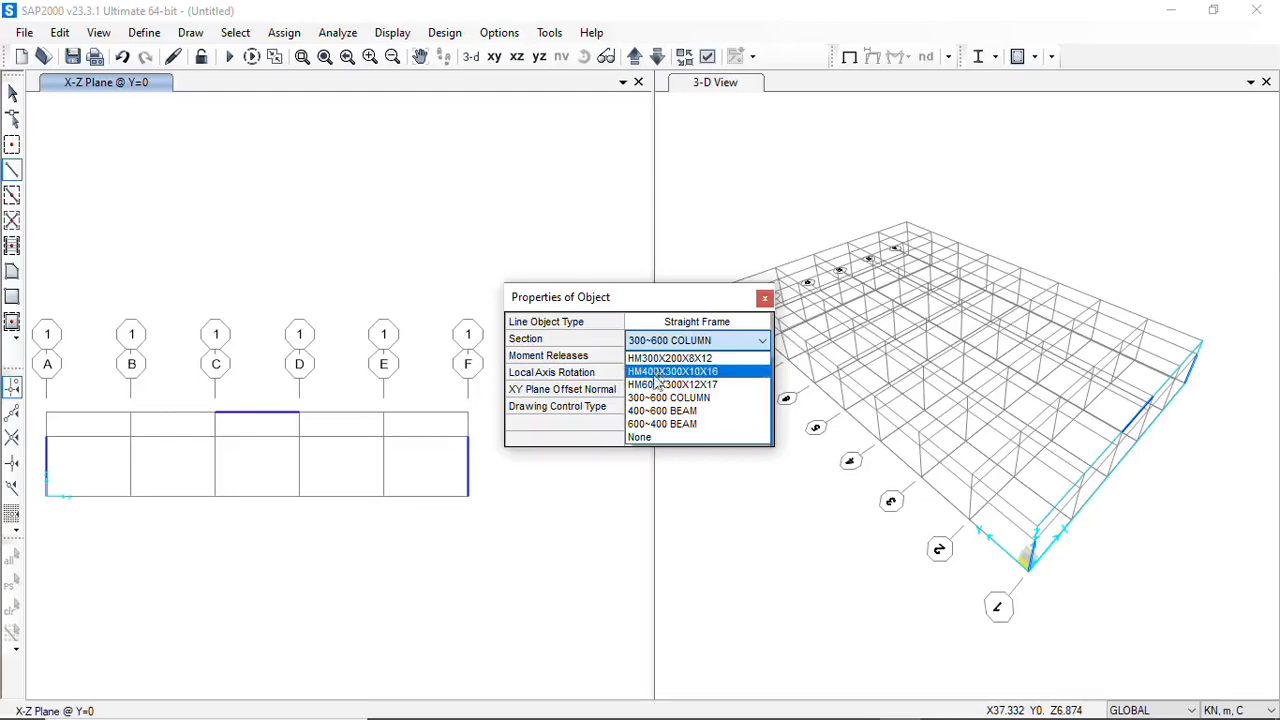
pyautogui.click(652, 425)
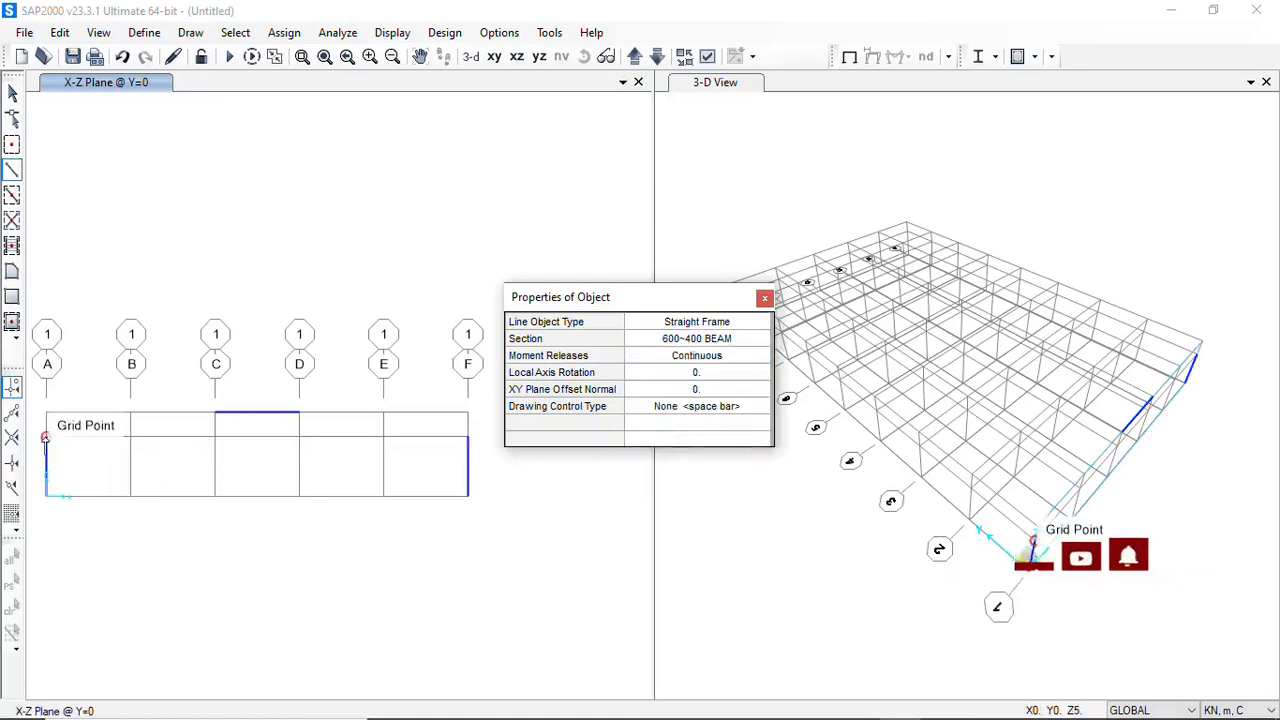
# With snapping to ends and midpoints, draw rafters connecting the column tops at grids A and F to the C–D member's midpoint
pyautogui.click(45, 438)
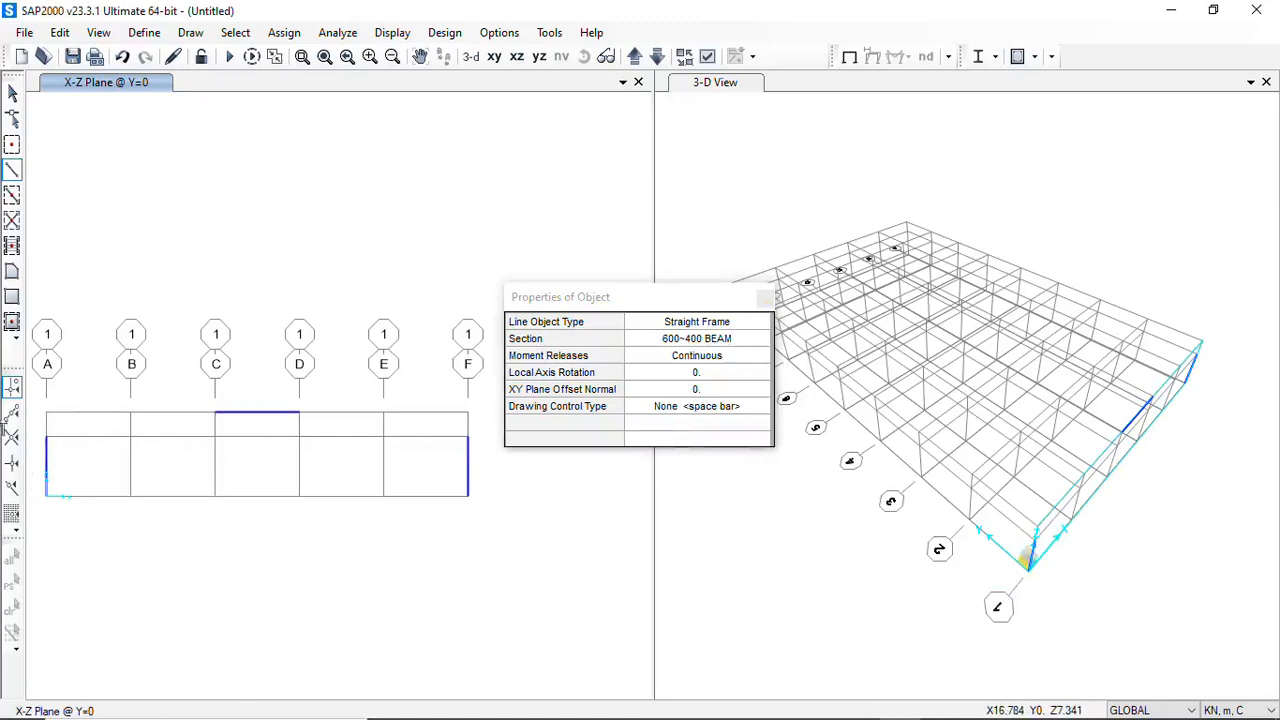
pyautogui.click(14, 418)
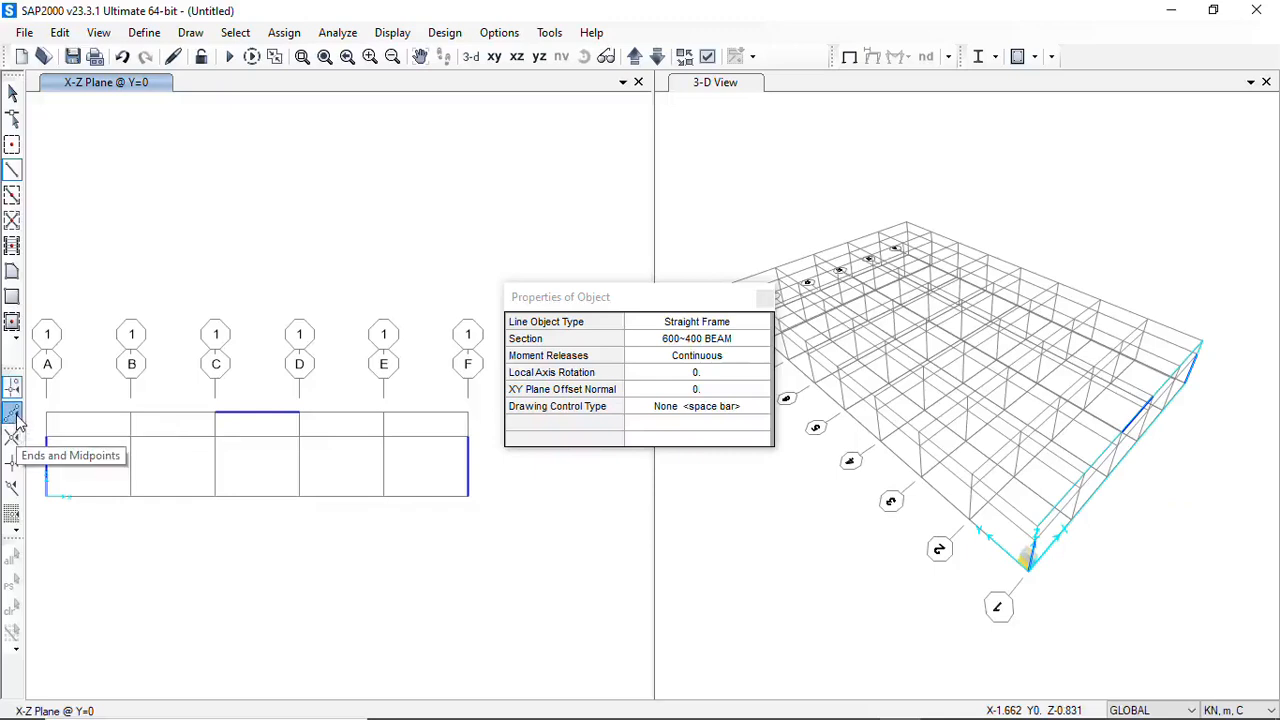
pyautogui.doubleClick(258, 414)
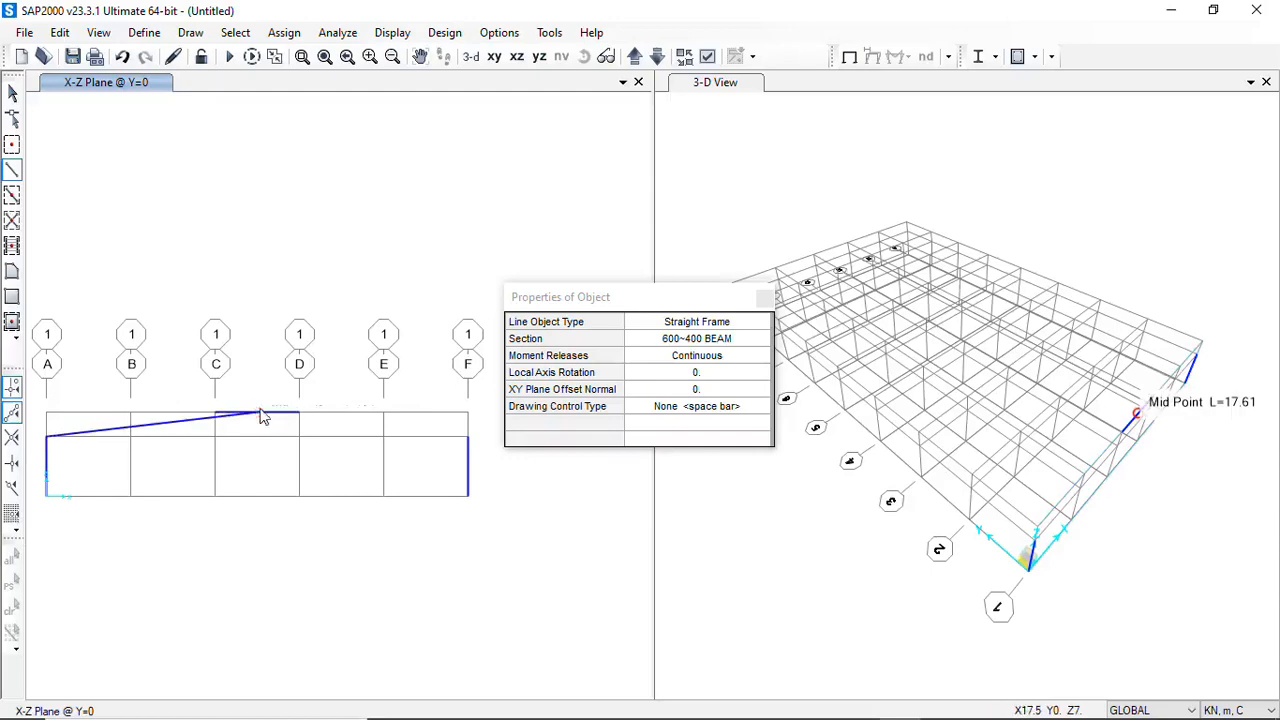
pyautogui.click(467, 437)
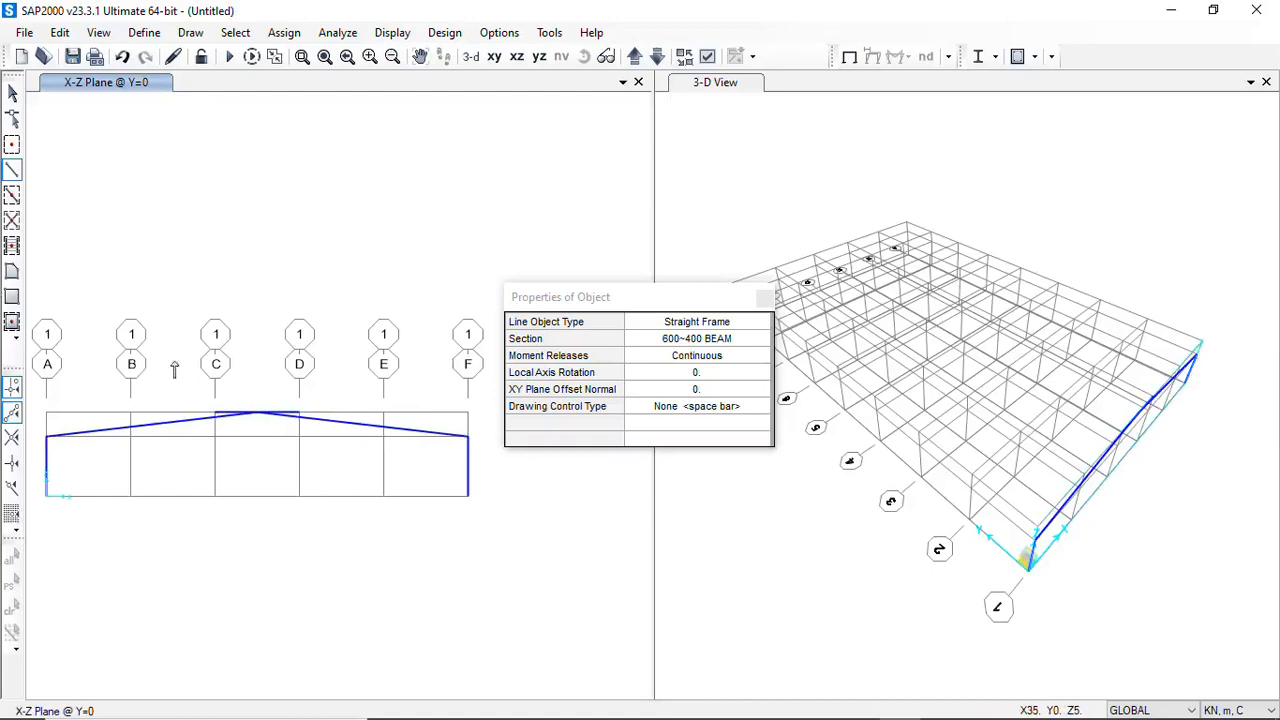
pyautogui.click(12, 92)
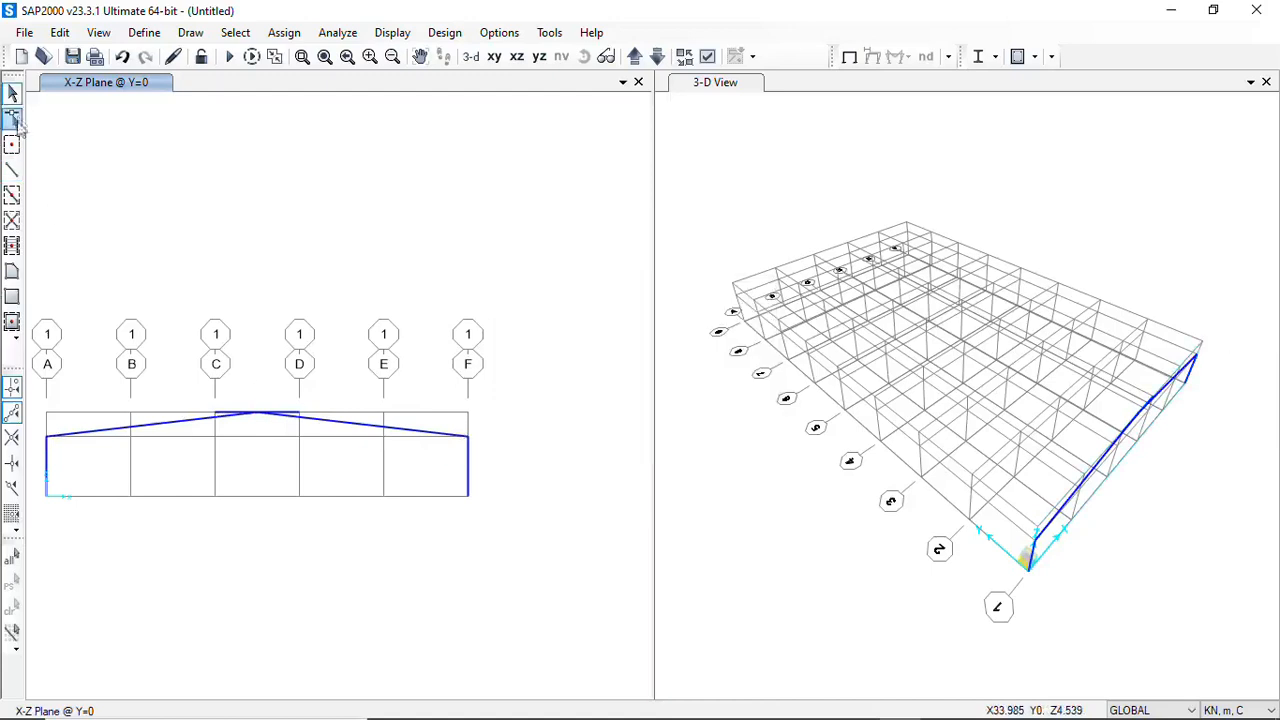
# Delete the horizontal helper frame at Z=7 between grids C and D in the Y=0 elevation
pyautogui.click(222, 414)
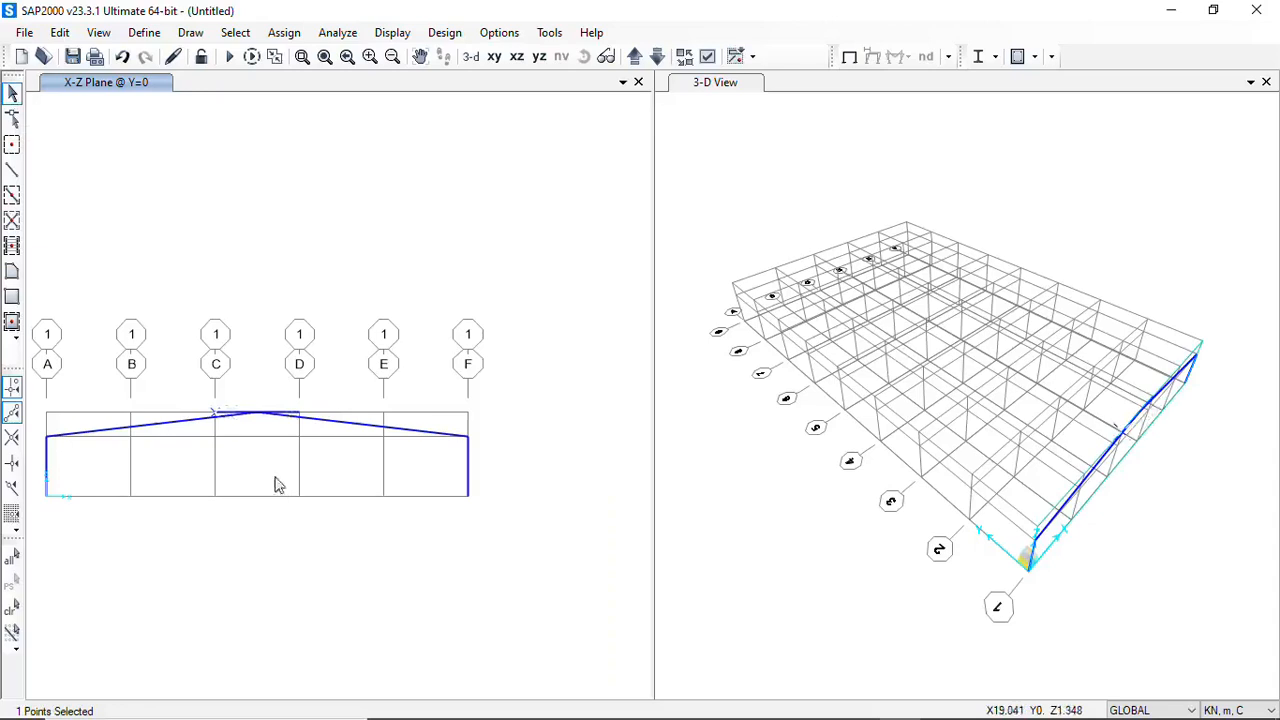
pyautogui.scroll(2, 232, 415)
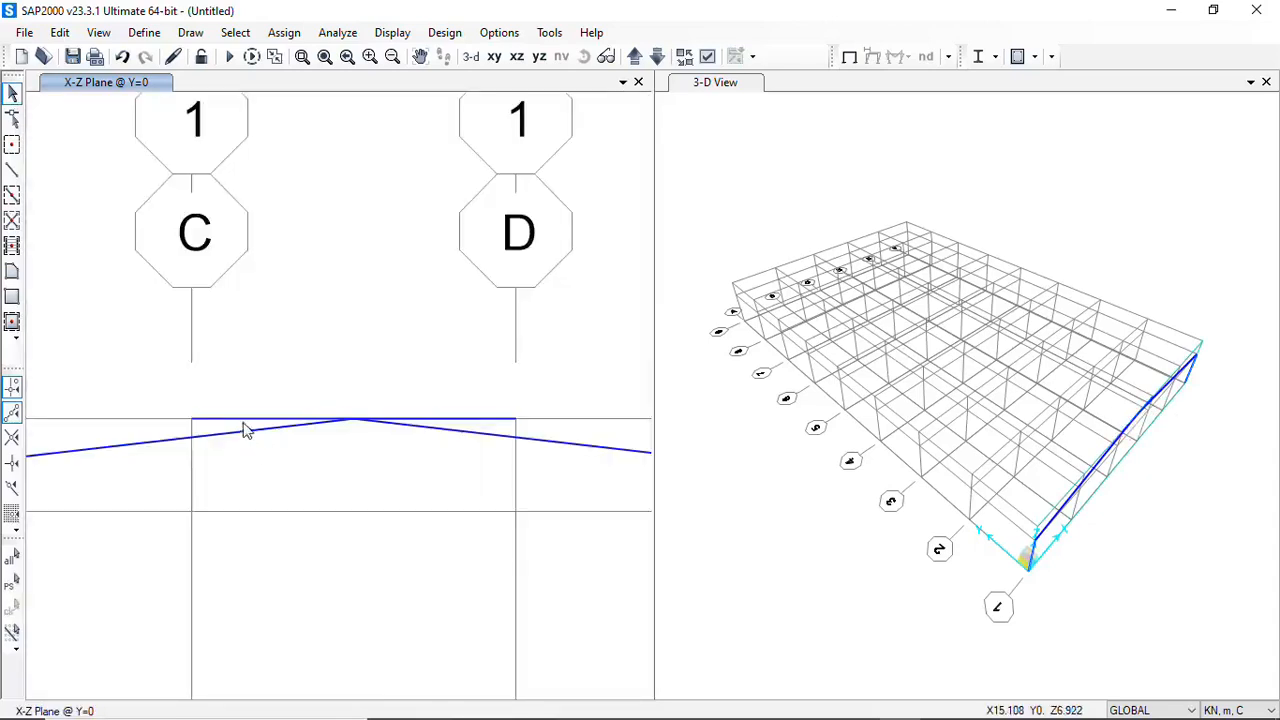
pyautogui.click(247, 430)
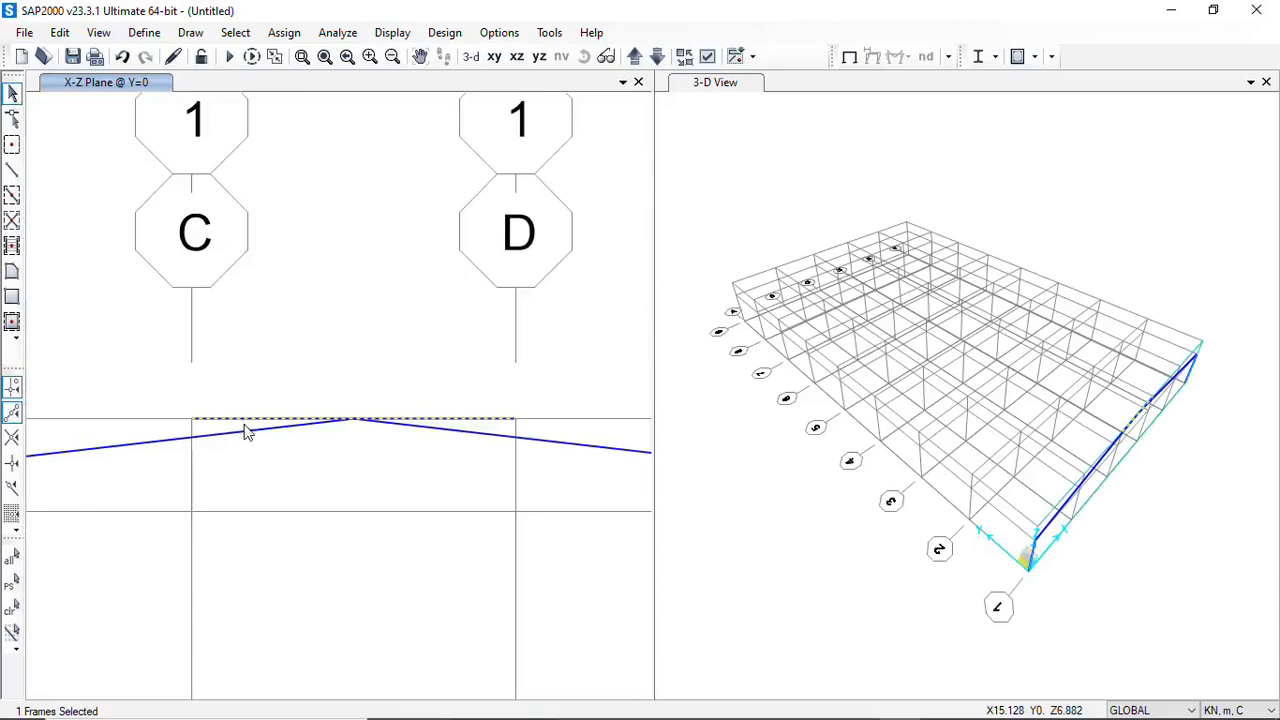
pyautogui.click(249, 429)
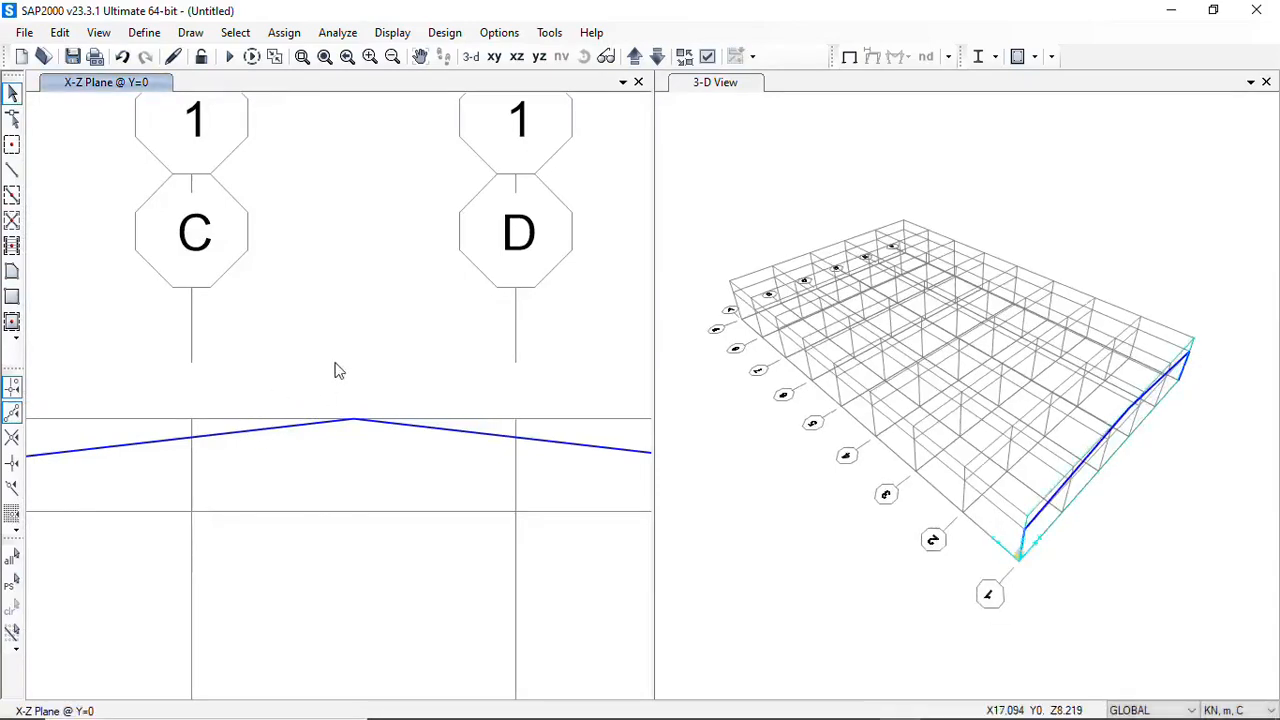
pyautogui.scroll(-4, 340, 366)
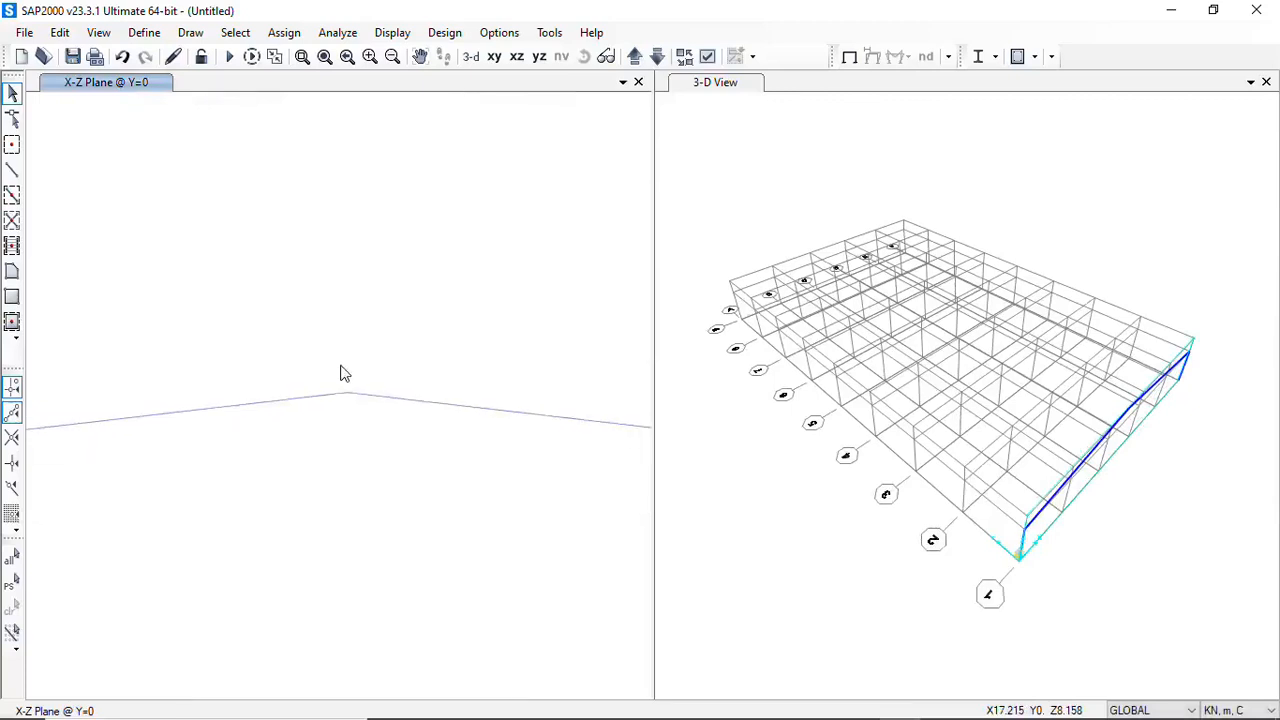
pyautogui.scroll(-3, 340, 372)
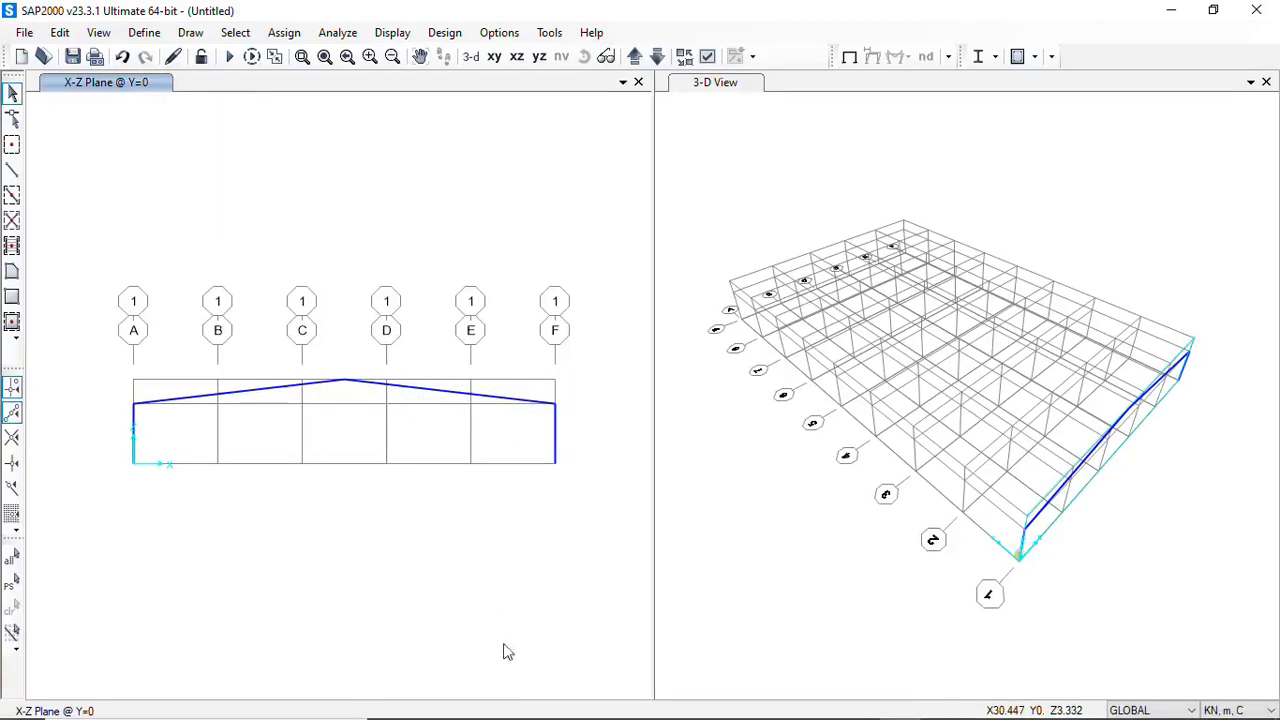
# Switch to AutoCAD to check the rafter segments in the GJ1 frame elevation, and return to SAP2000
pyautogui.moveTo(515, 716)
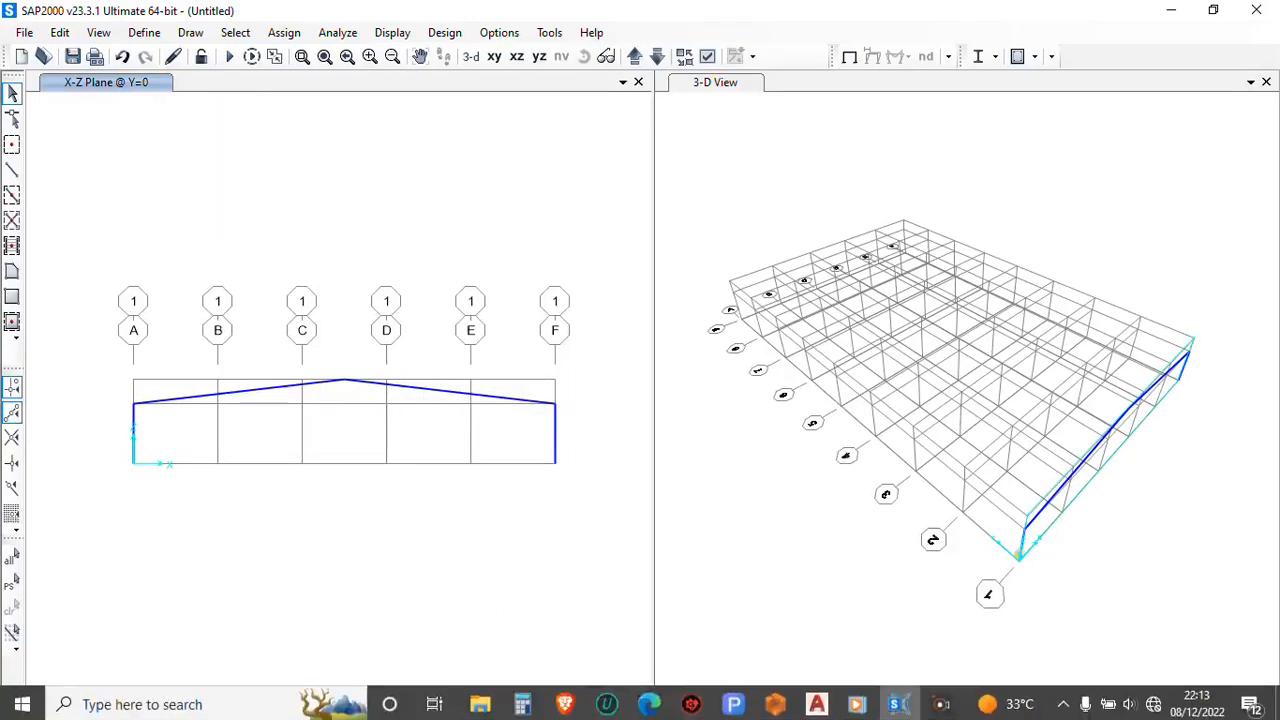
pyautogui.click(816, 701)
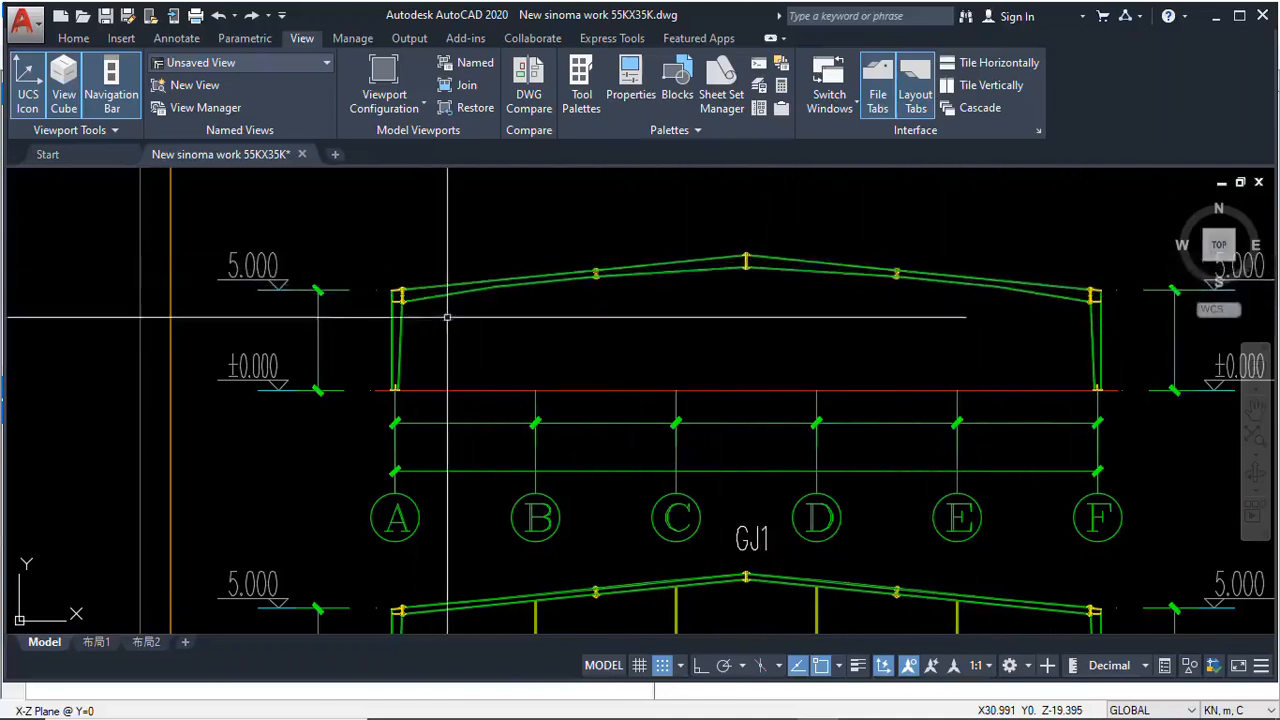
pyautogui.moveTo(790, 716)
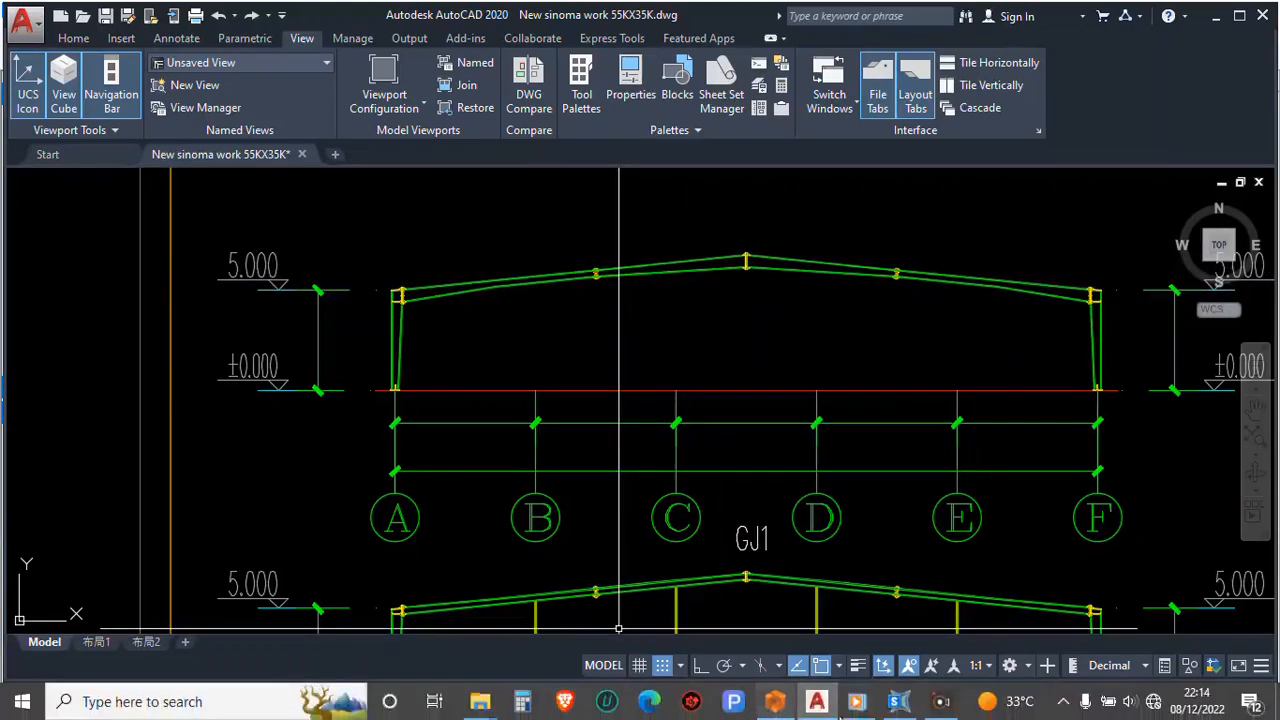
pyautogui.click(899, 703)
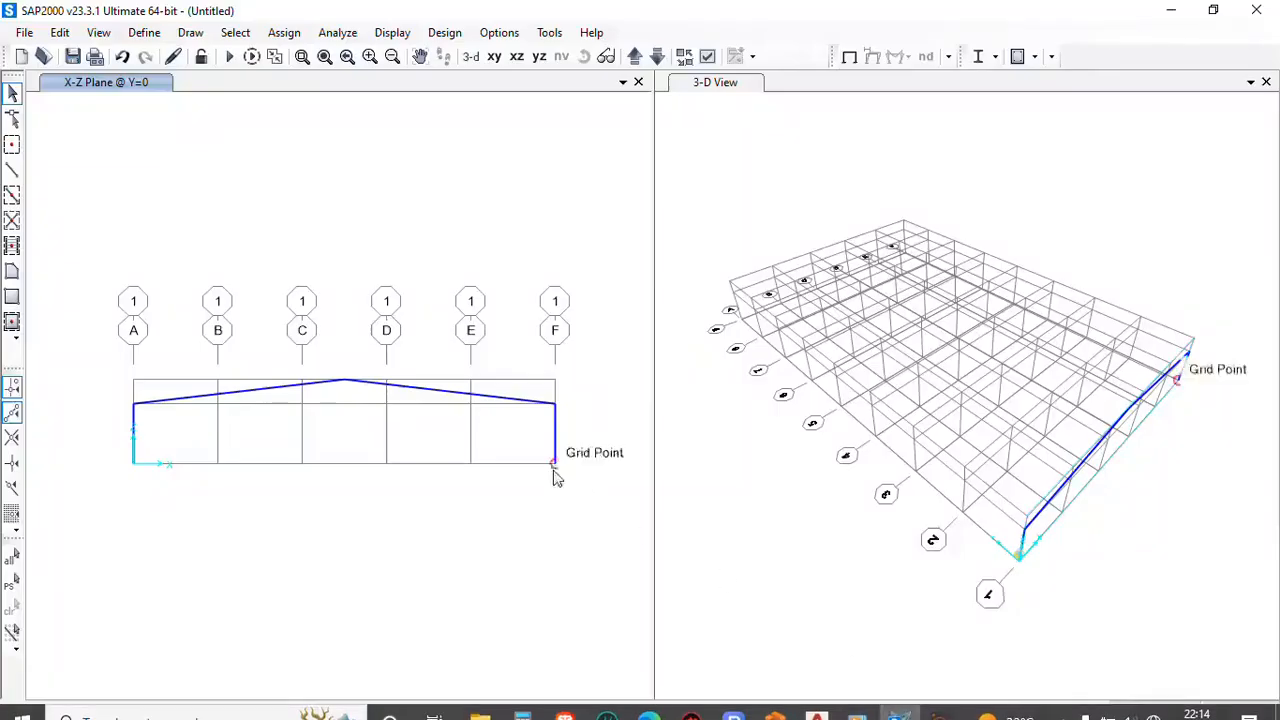
# Select both sloping rafters in the Y=0 elevation and open the Divide Frames options, keeping the elevation in view
pyautogui.click(190, 397)
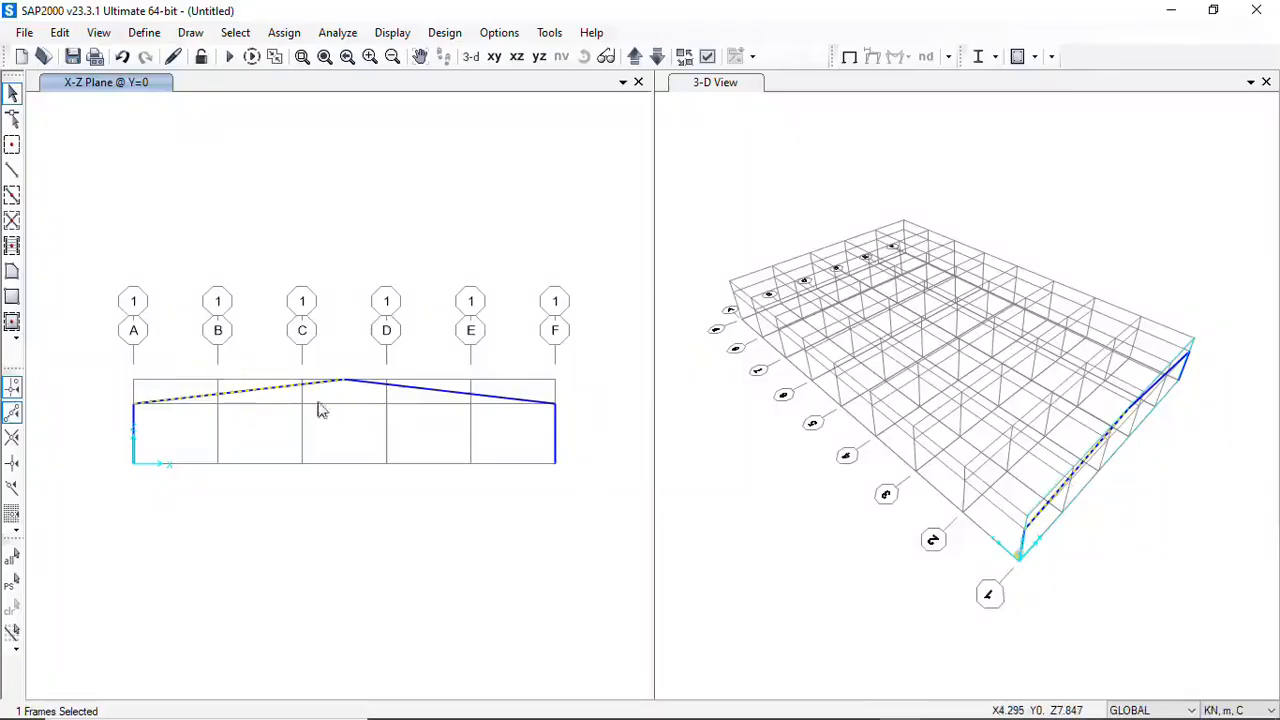
pyautogui.moveTo(490, 420); pyautogui.dragTo(447, 361)
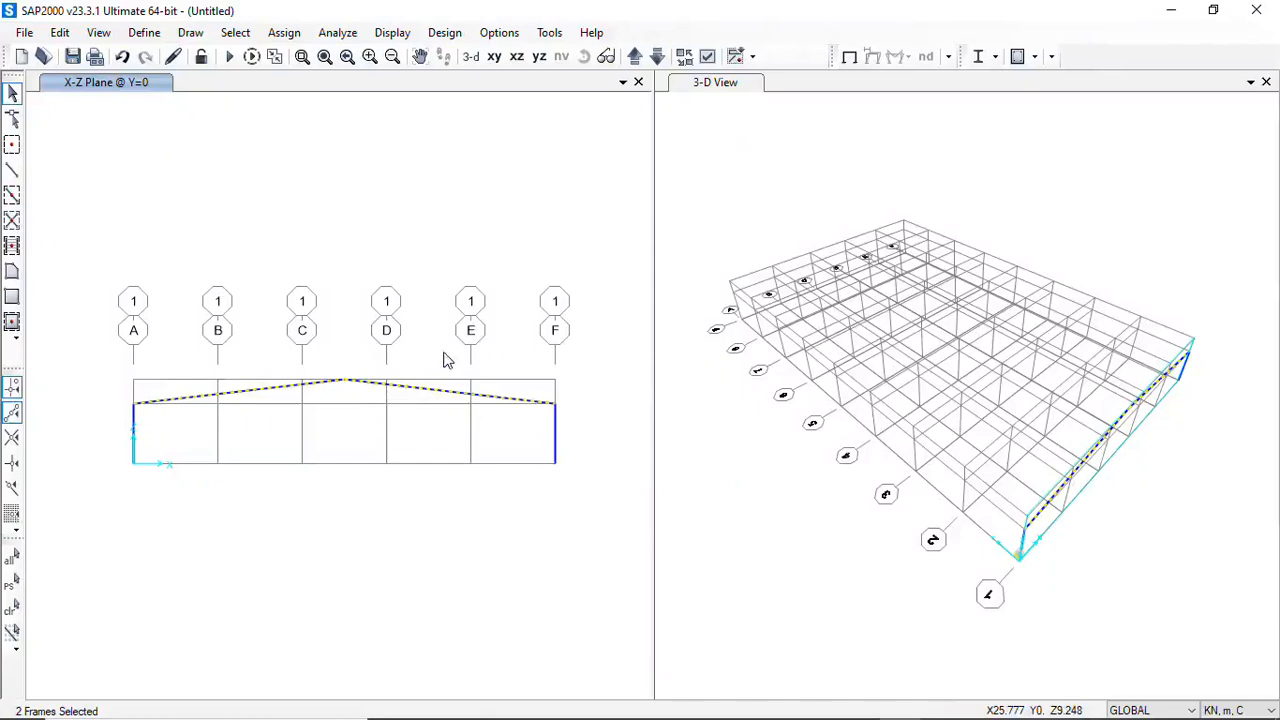
pyautogui.click(60, 33)
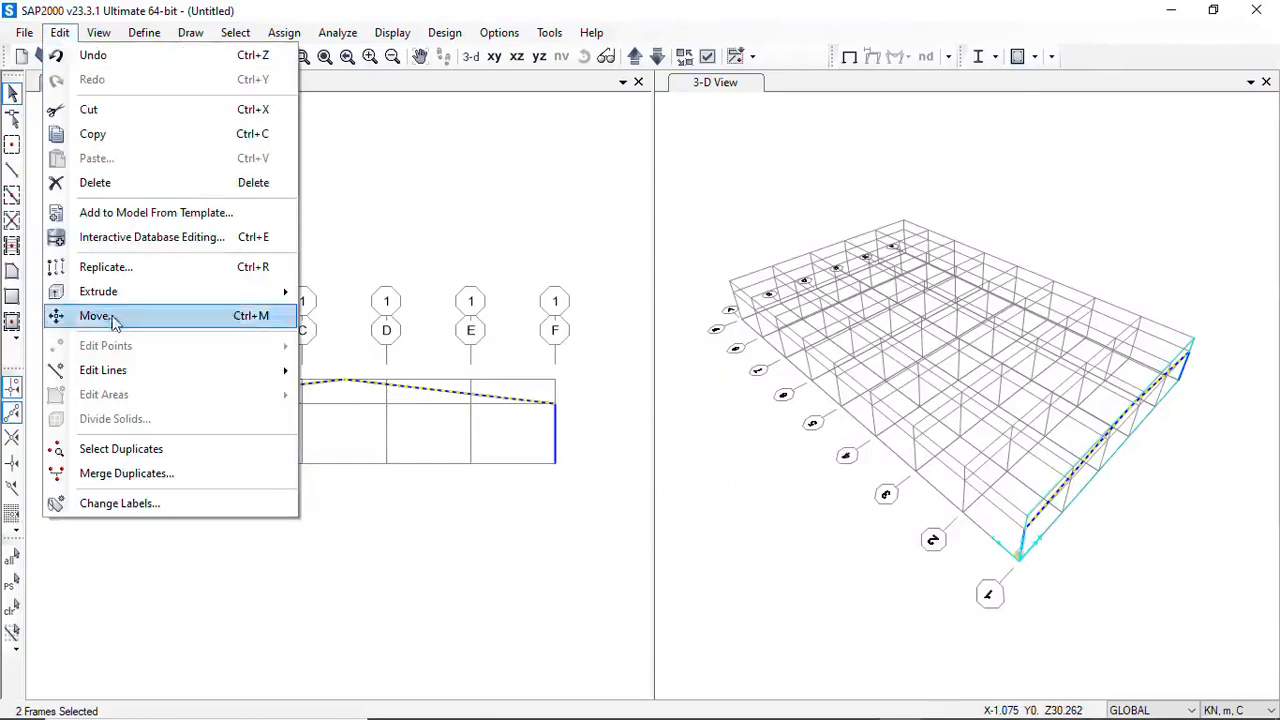
pyautogui.moveTo(116, 376)
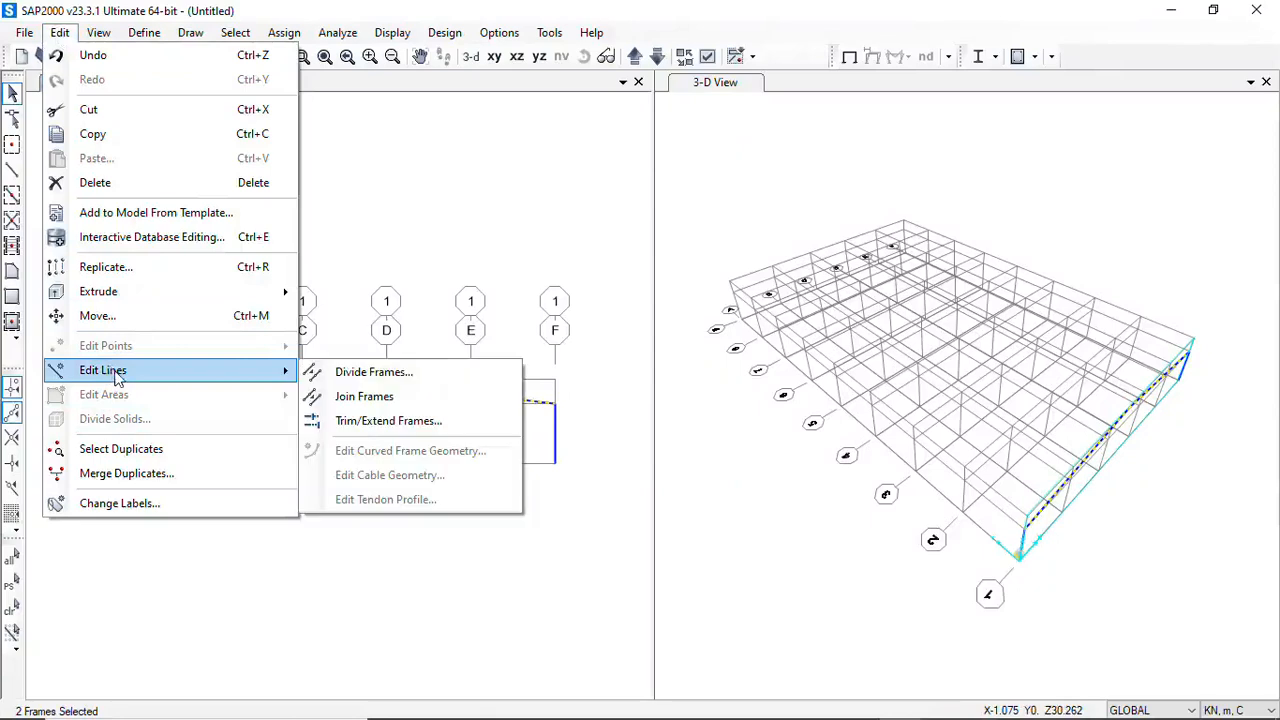
pyautogui.click(371, 378)
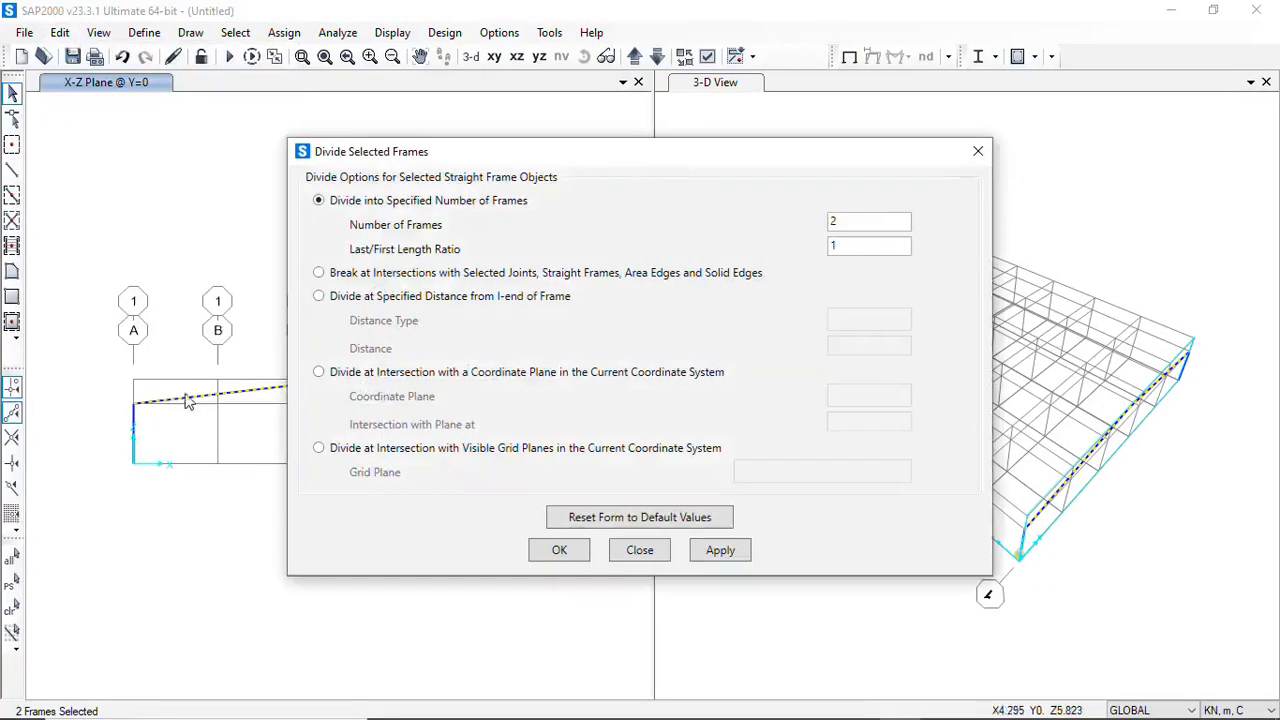
pyautogui.moveTo(597, 160); pyautogui.dragTo(890, 120)
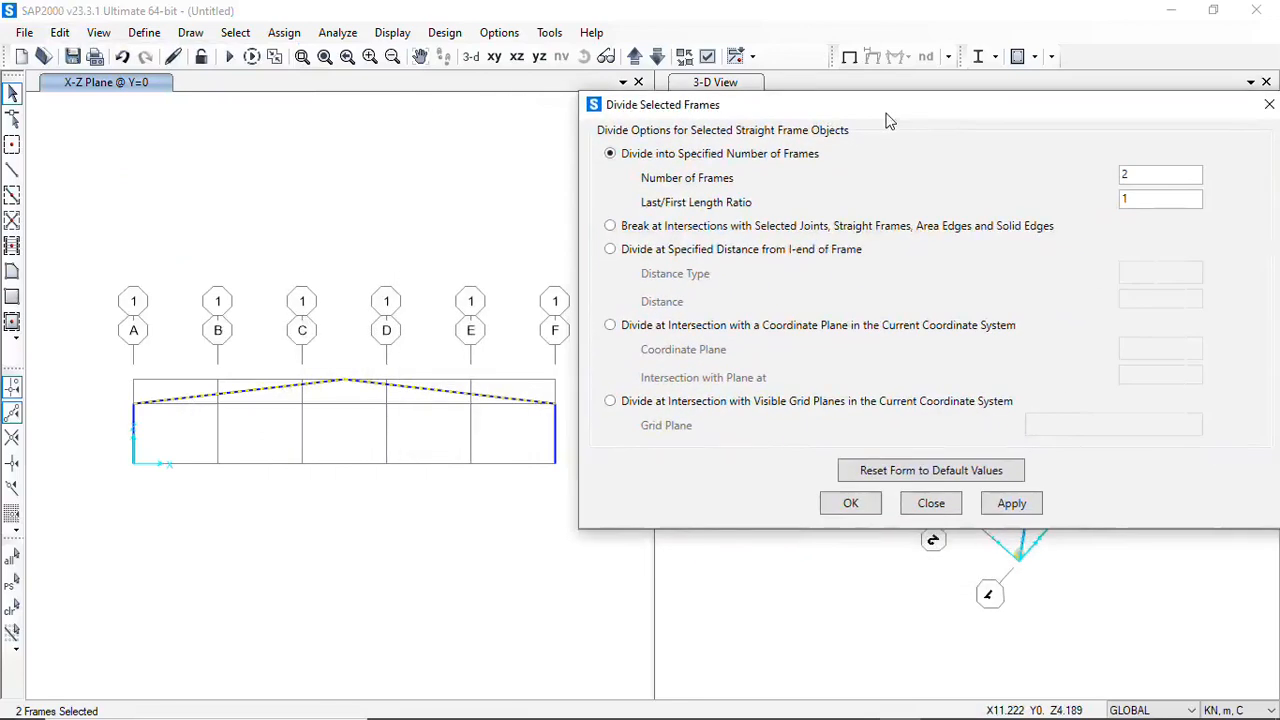
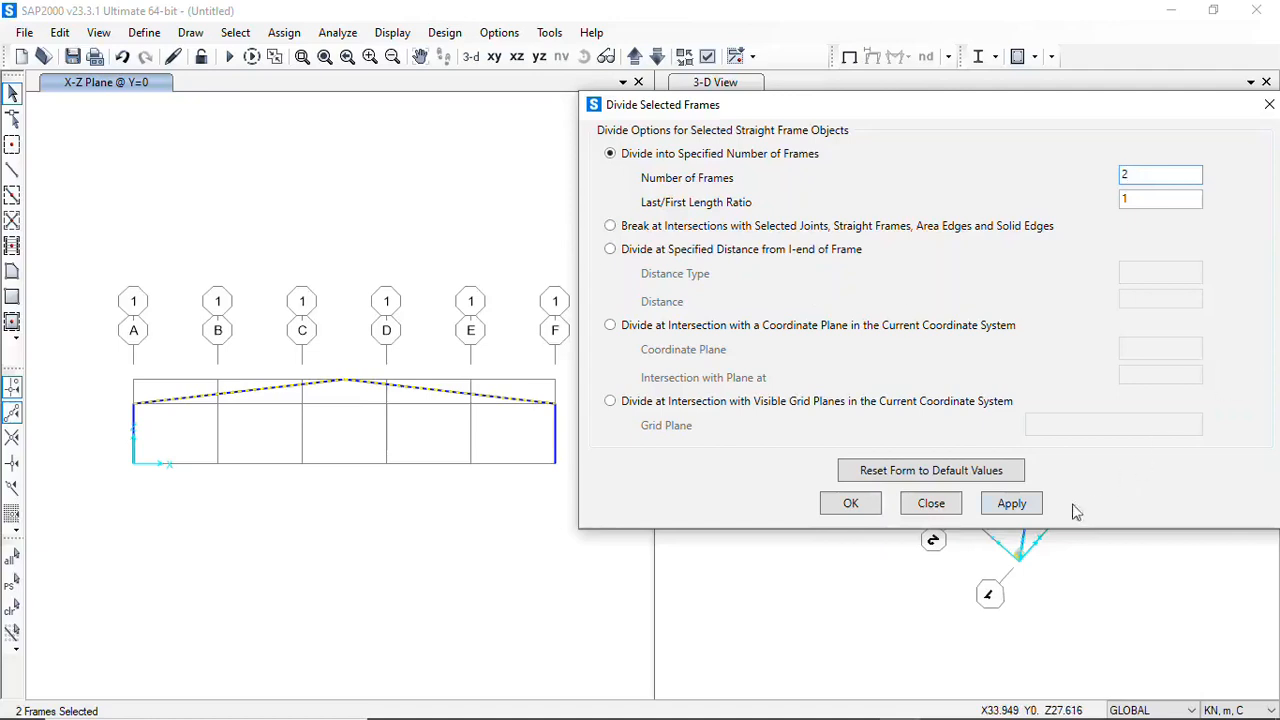
# Divide both rafters into 2 frames each with a last/first length ratio of 1, and check the segments of the rafter at grid F
pyautogui.click(1027, 508)
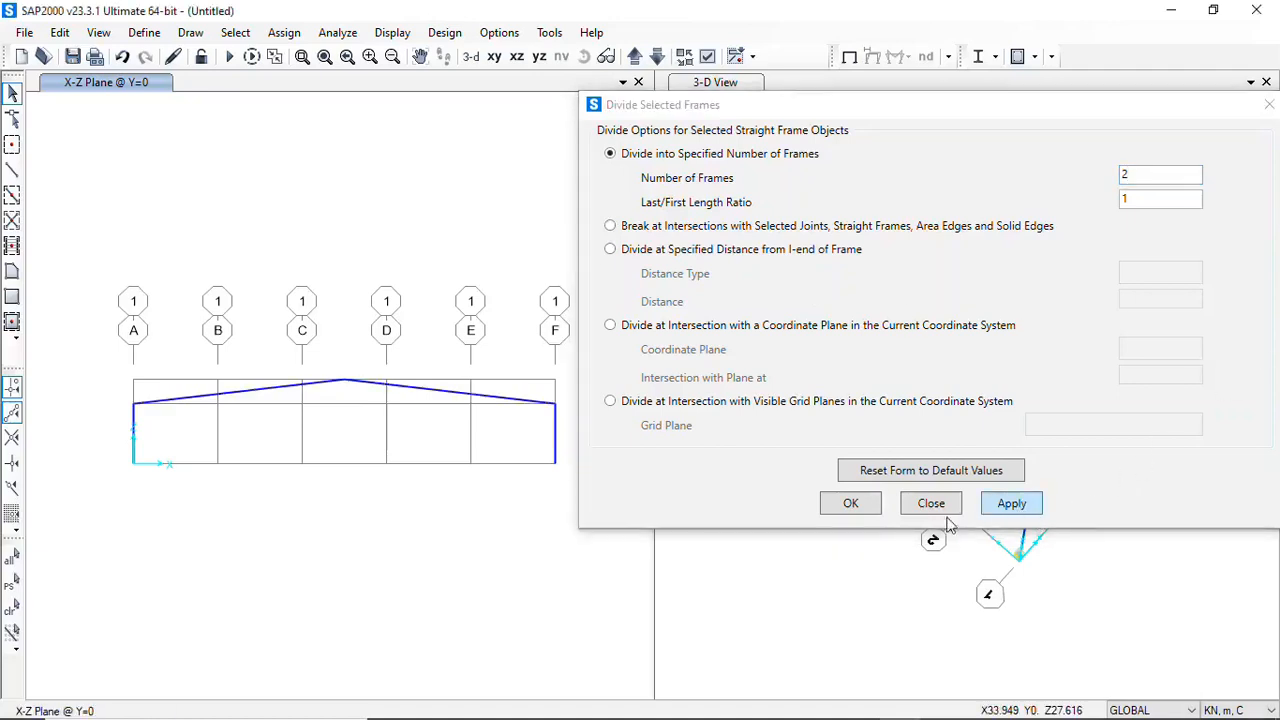
pyautogui.click(850, 504)
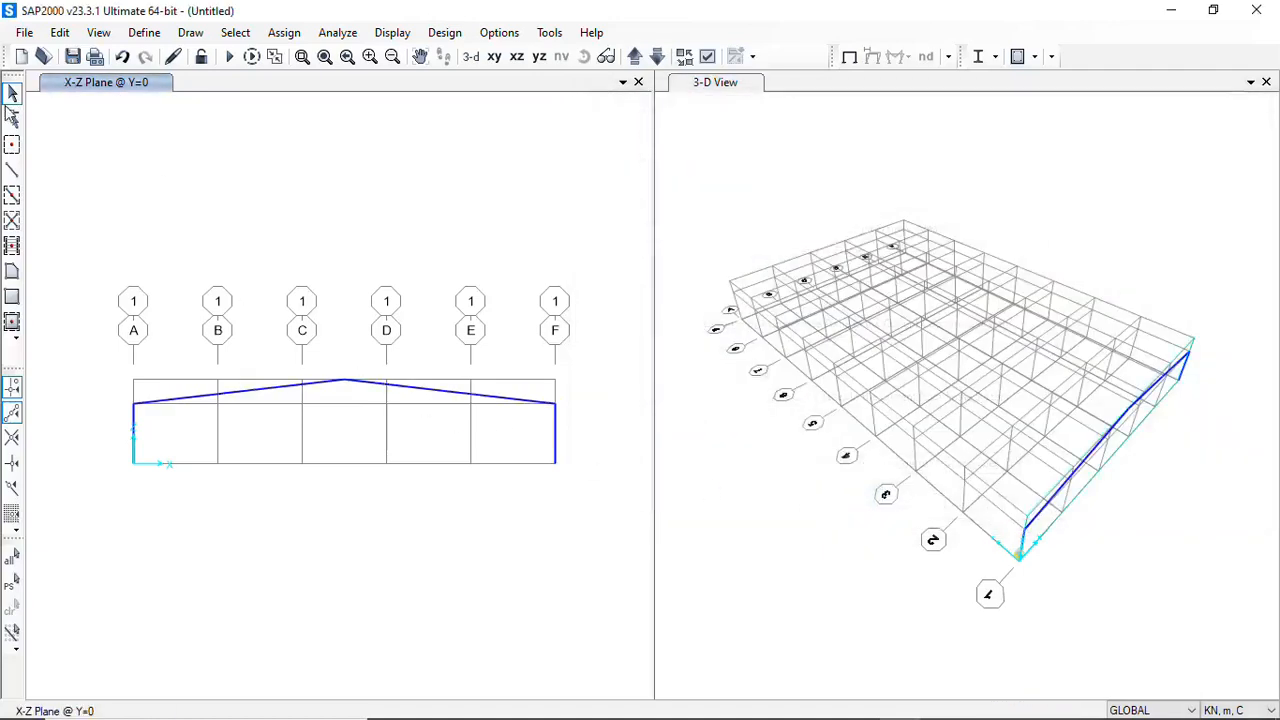
pyautogui.click(476, 396)
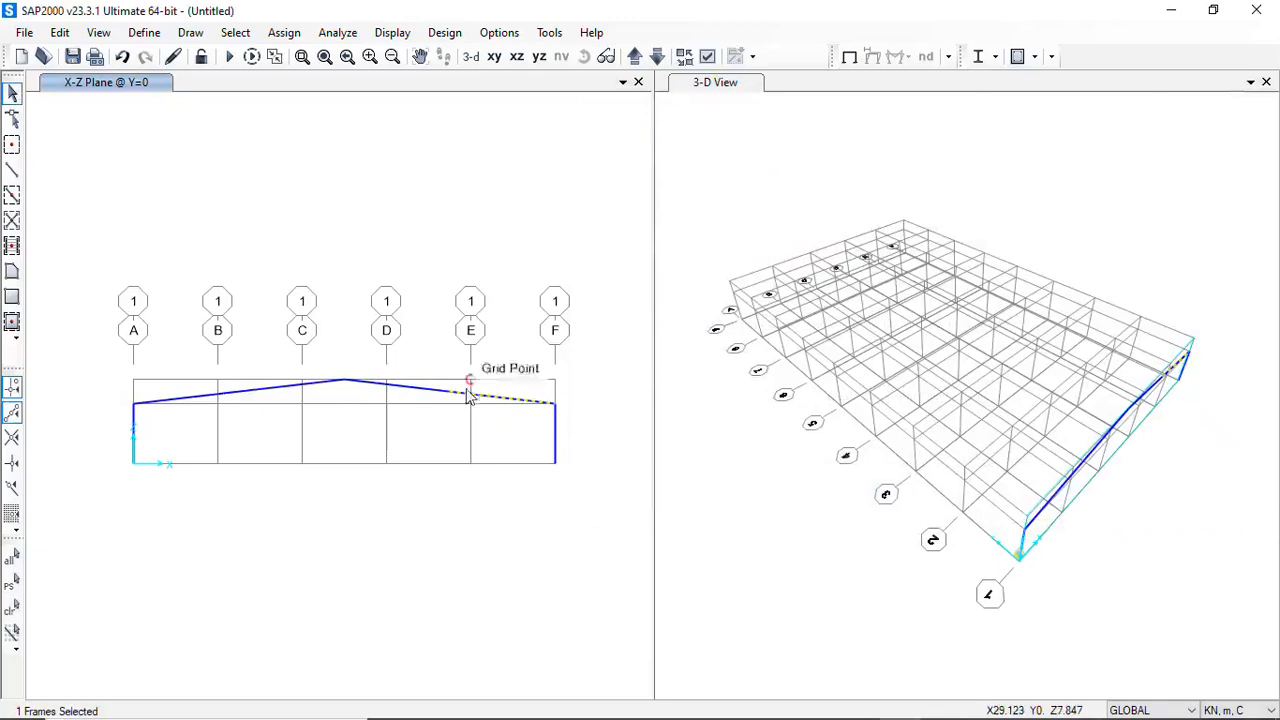
pyautogui.click(380, 384)
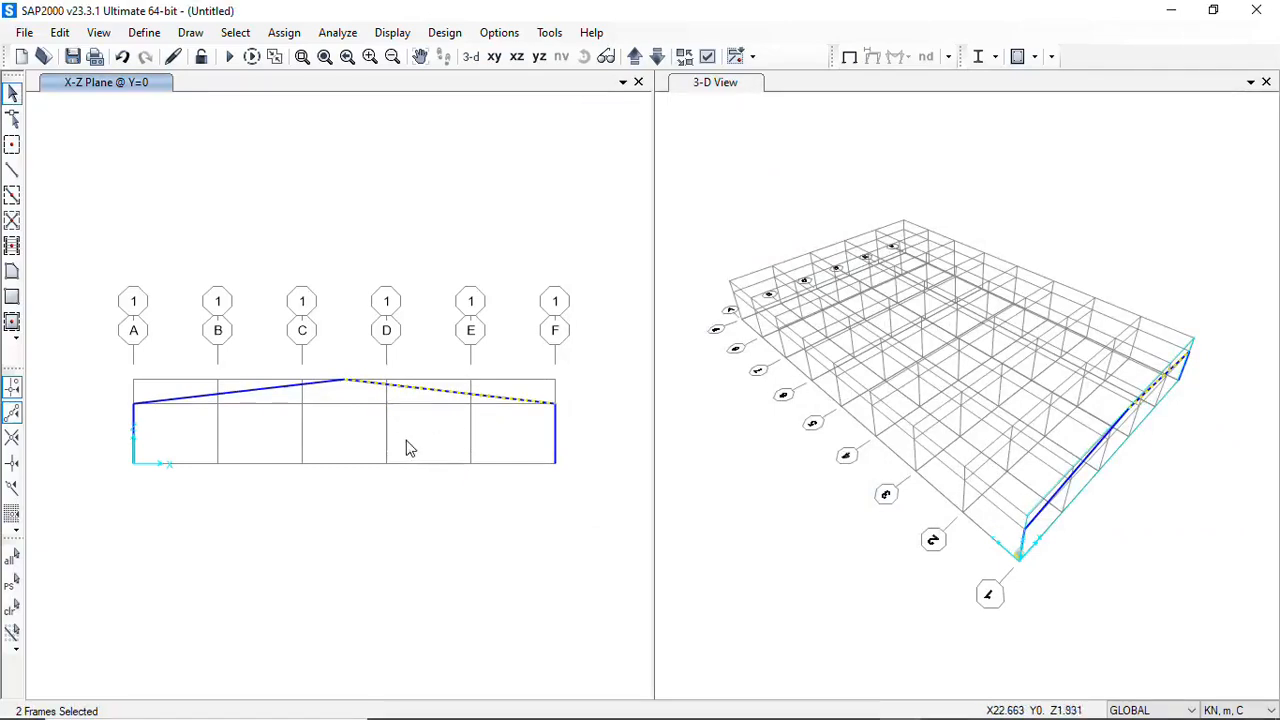
pyautogui.hotkey('ctrl', 'q')
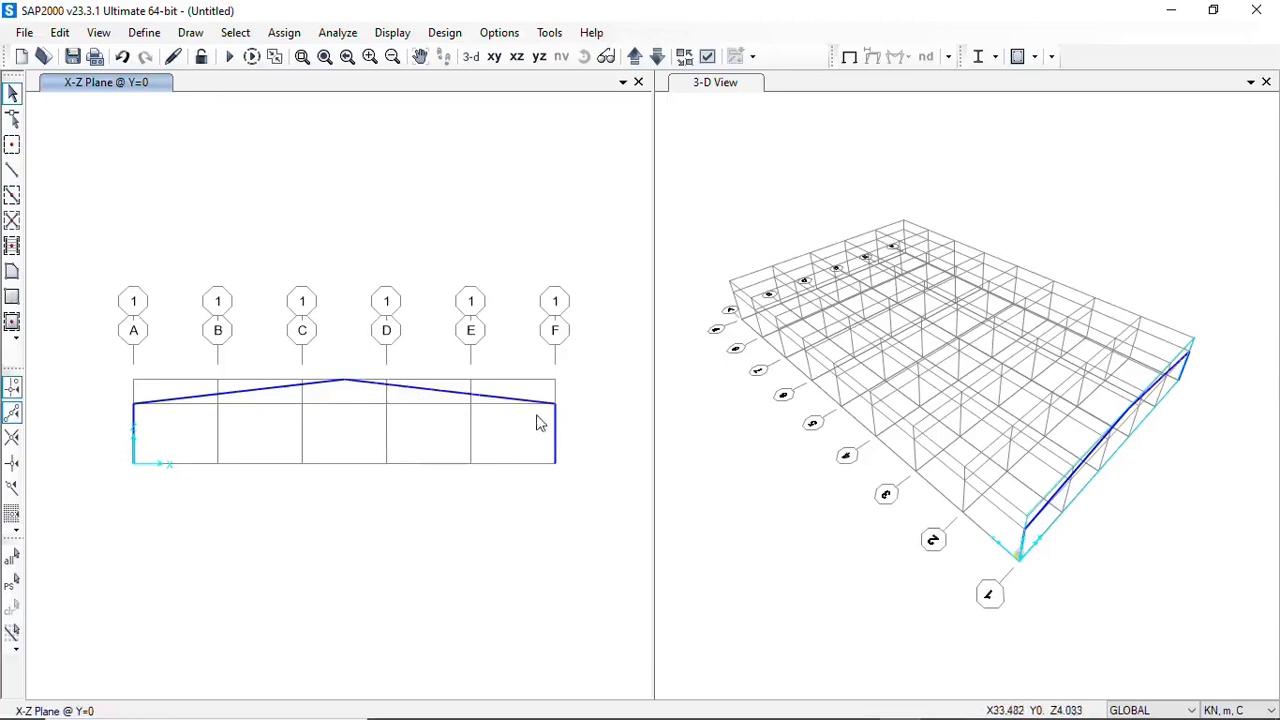
# Select the two outer rafter segments adjoining the columns at grids A and F, and open the frame section assignment
pyautogui.moveTo(535, 413); pyautogui.dragTo(505, 377)
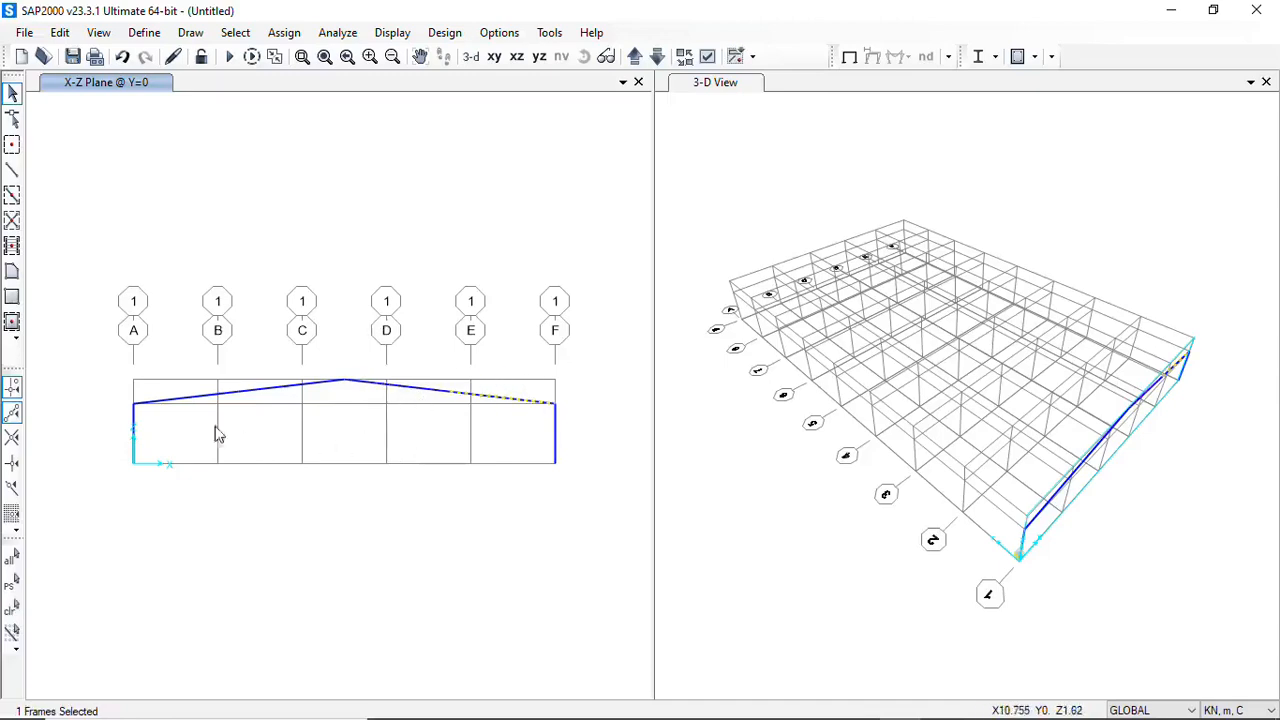
pyautogui.moveTo(185, 414); pyautogui.dragTo(157, 369)
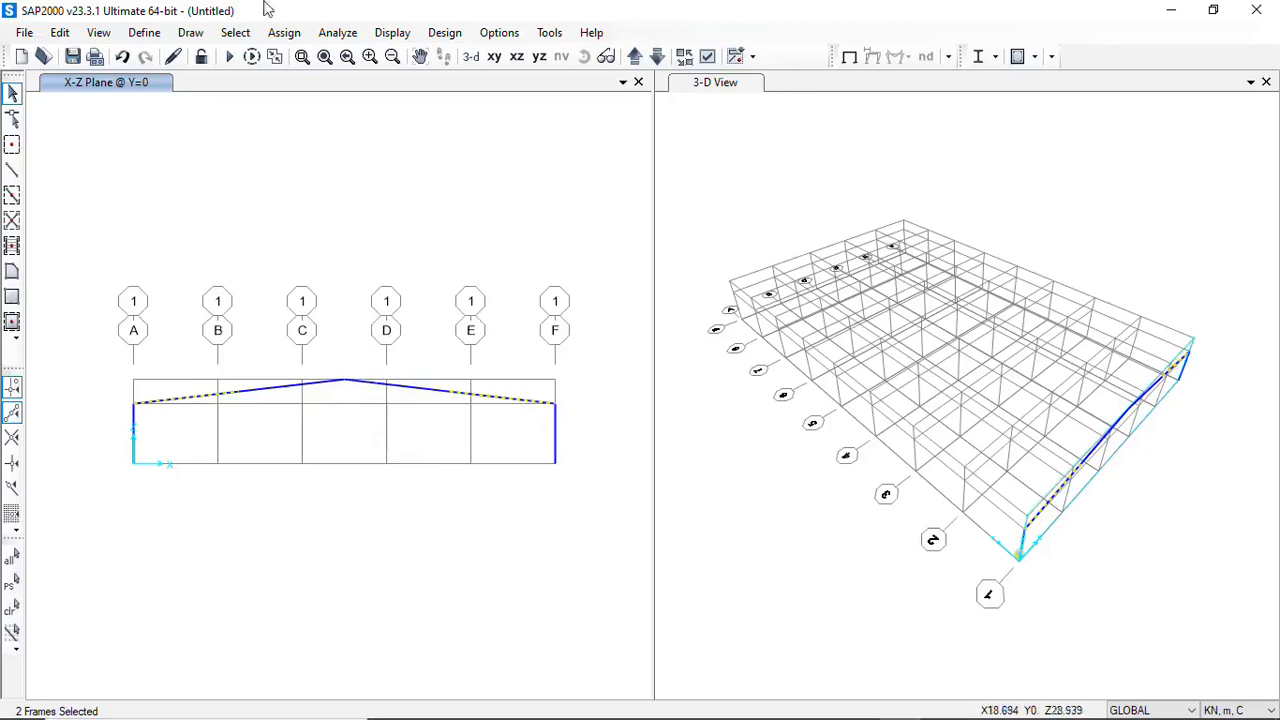
pyautogui.click(284, 33)
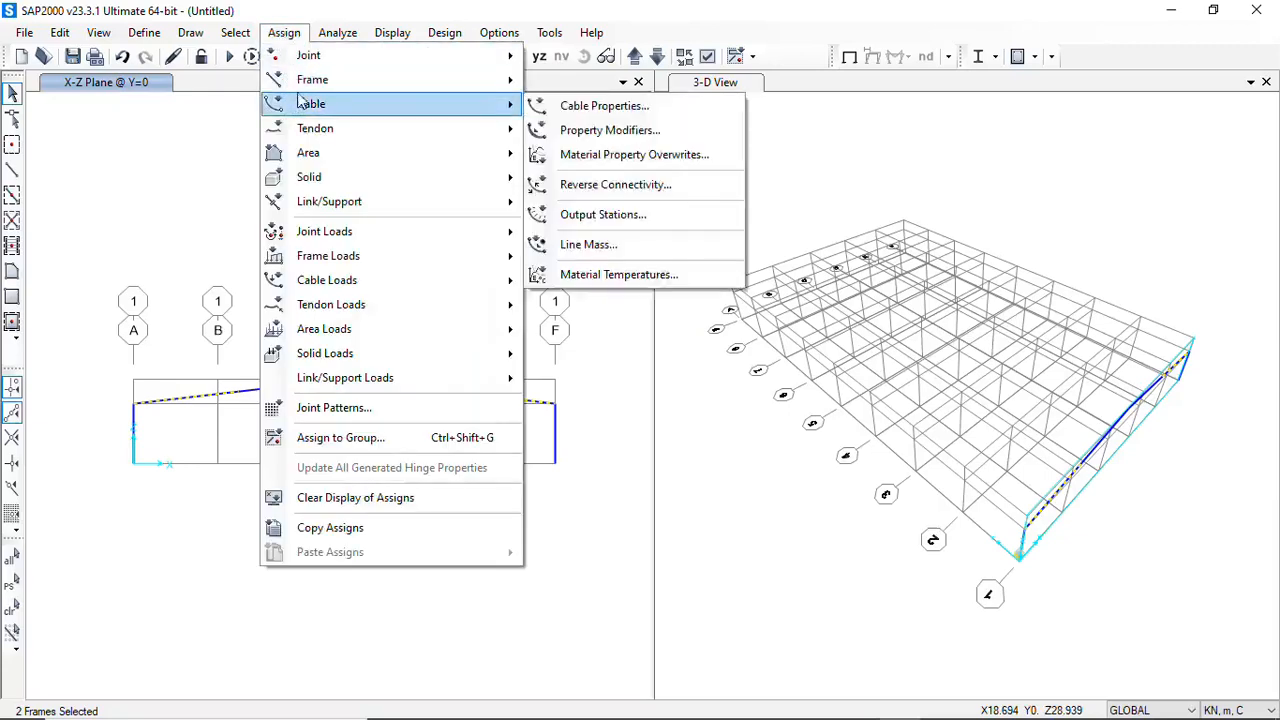
pyautogui.moveTo(362, 88)
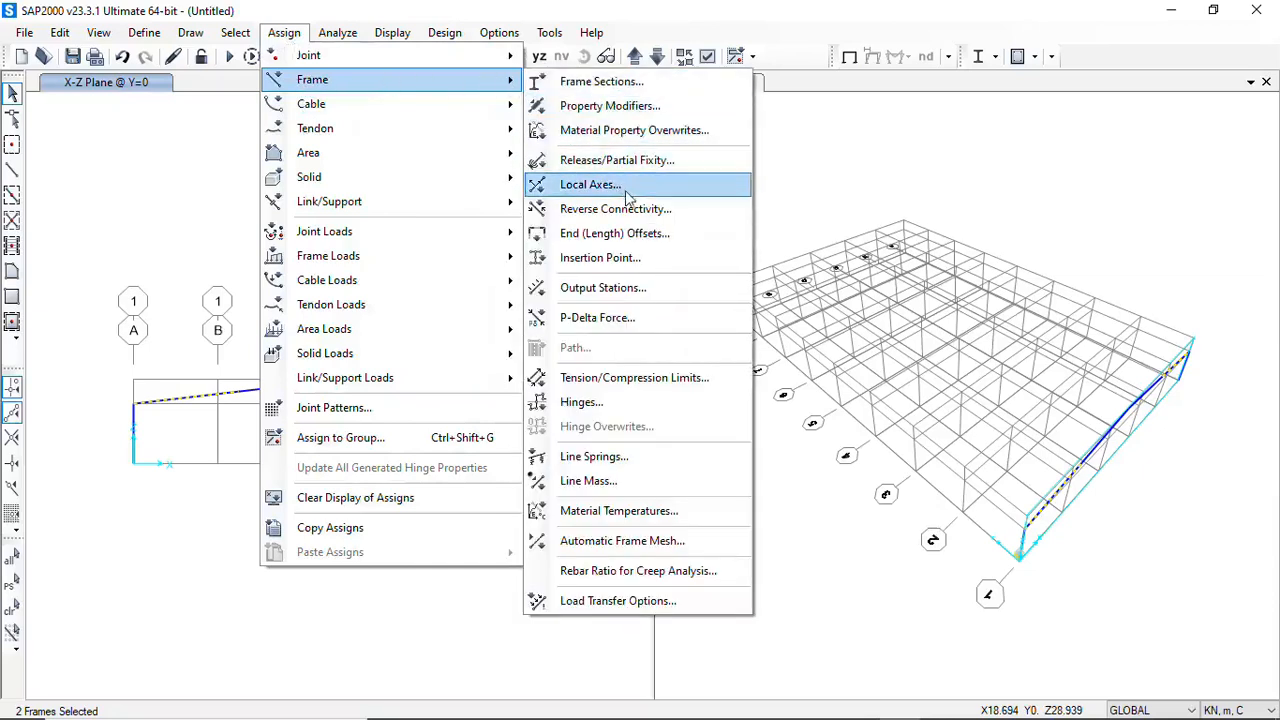
pyautogui.click(622, 88)
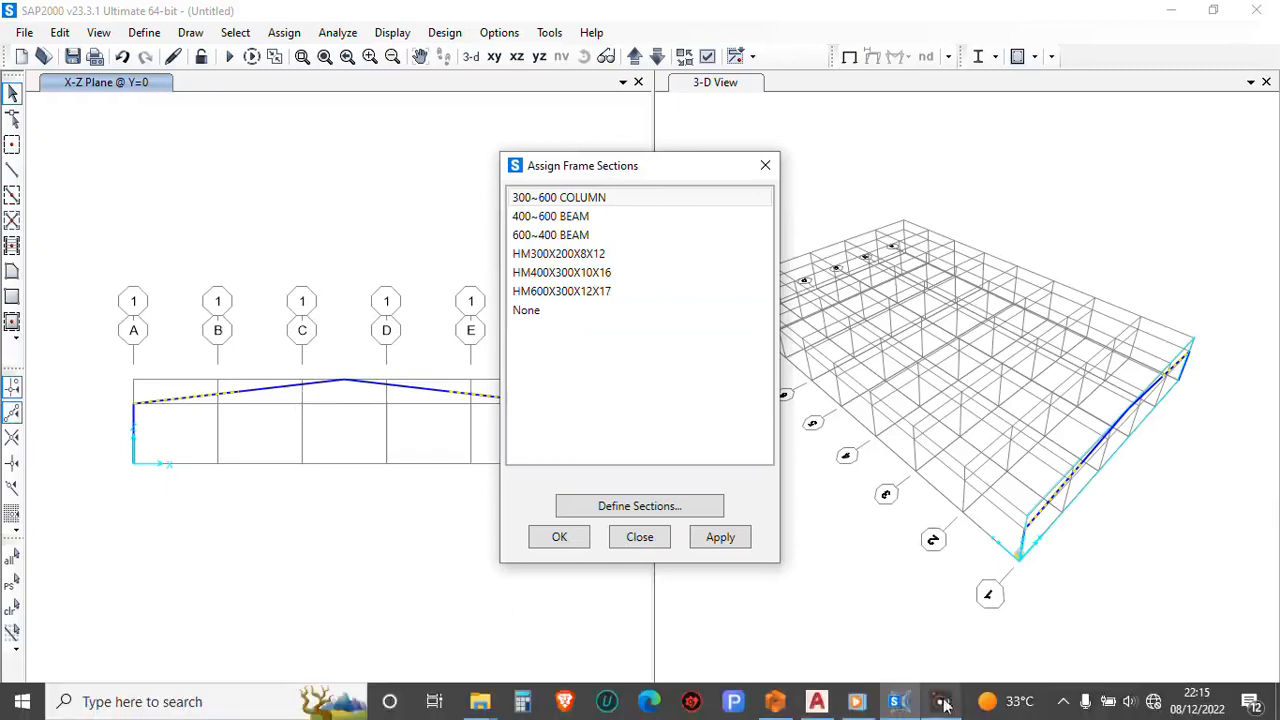
# Switch to AutoCAD to check the rafter taper in the GJ1 frame elevation, and return to SAP2000
pyautogui.click(817, 701)
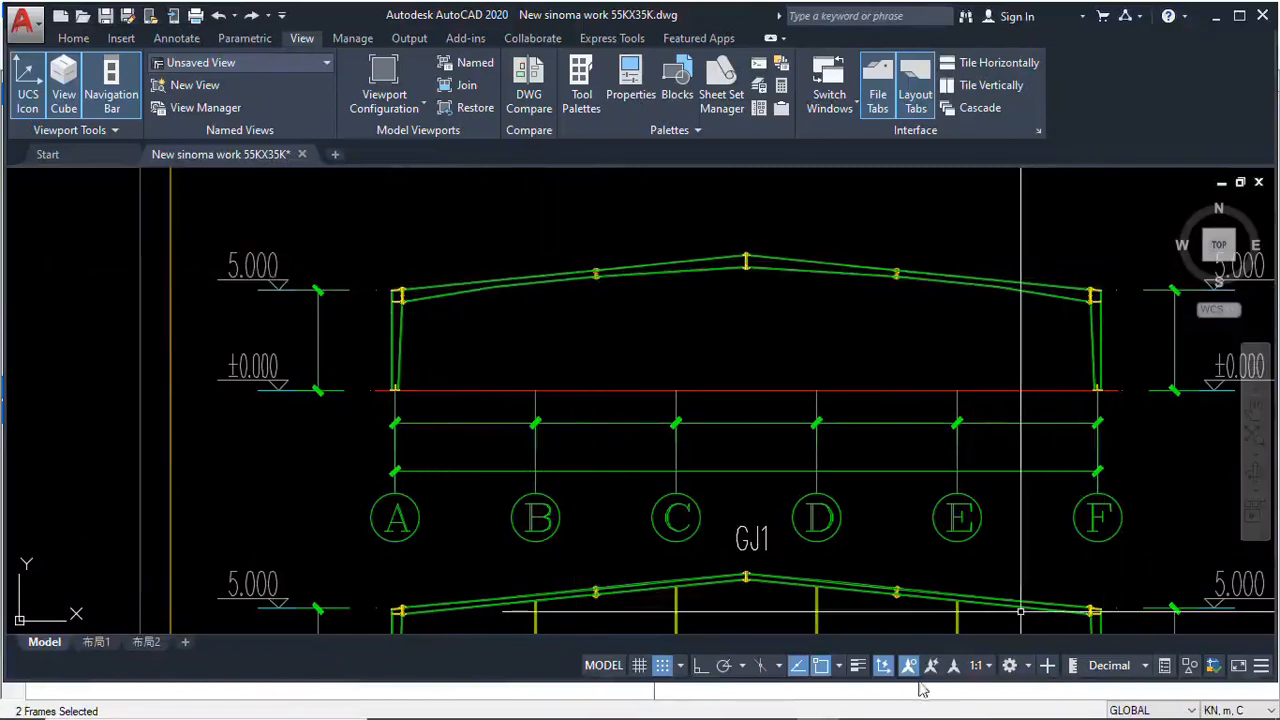
pyautogui.moveTo(940, 712)
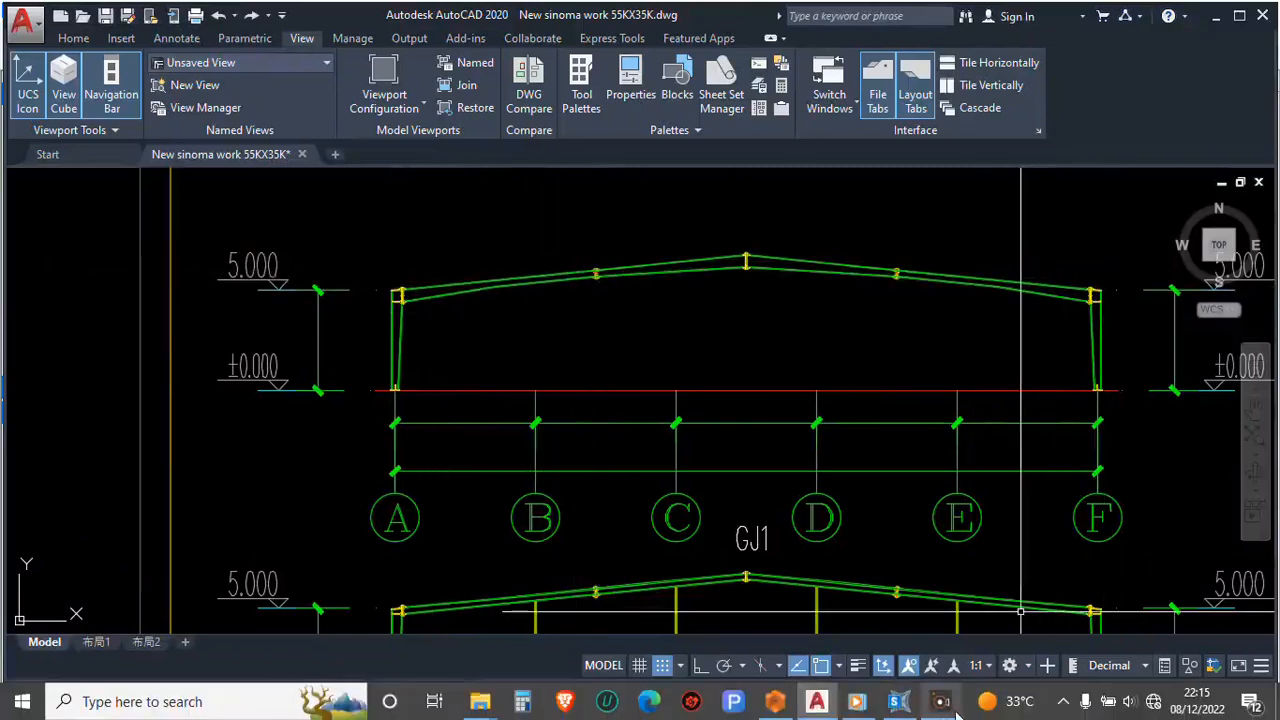
pyautogui.moveTo(850, 705)
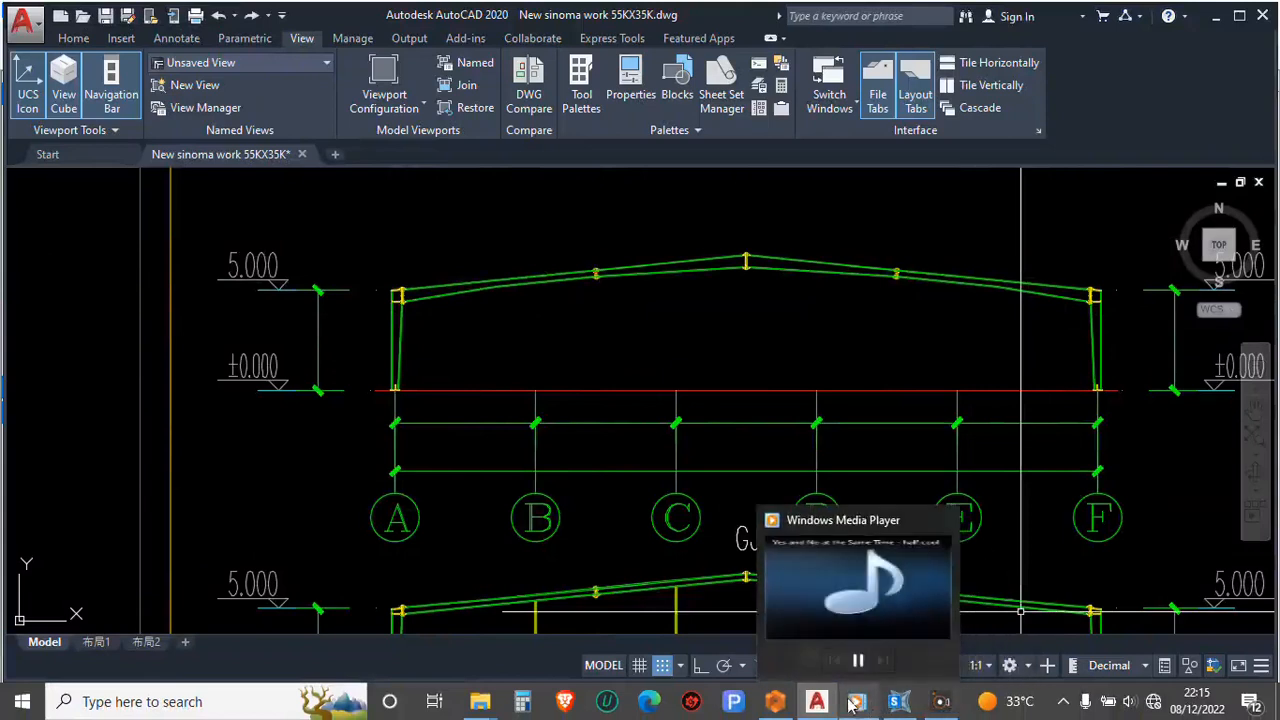
pyautogui.click(899, 701)
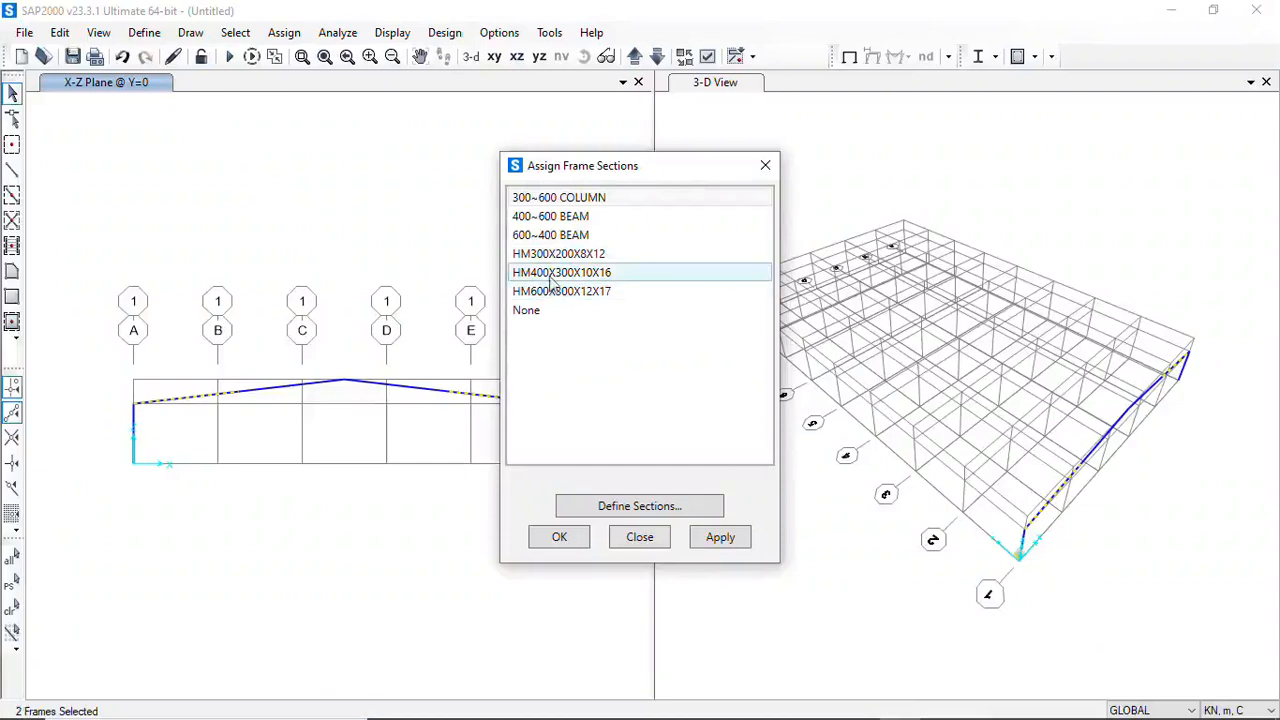
# Assign the 600~400 BEAM section with default nonprismatic parameters to the two selected outer rafter segments
pyautogui.click(540, 238)
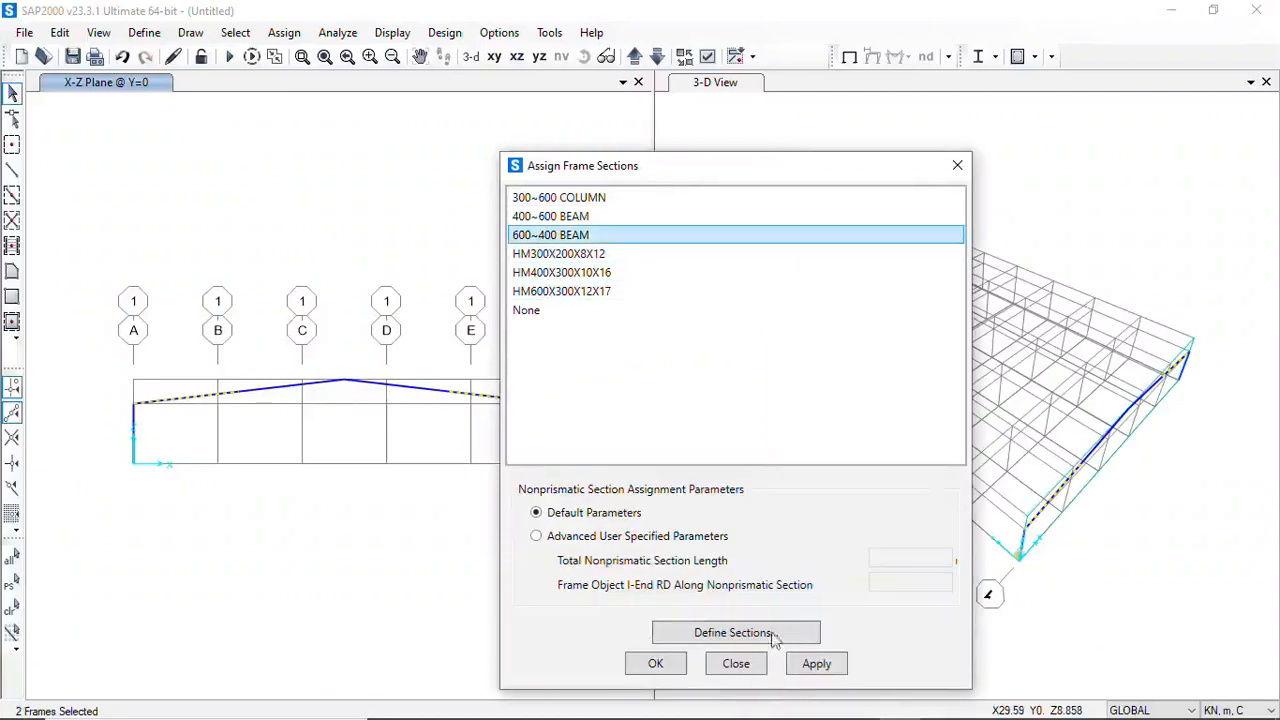
pyautogui.click(1054, 705)
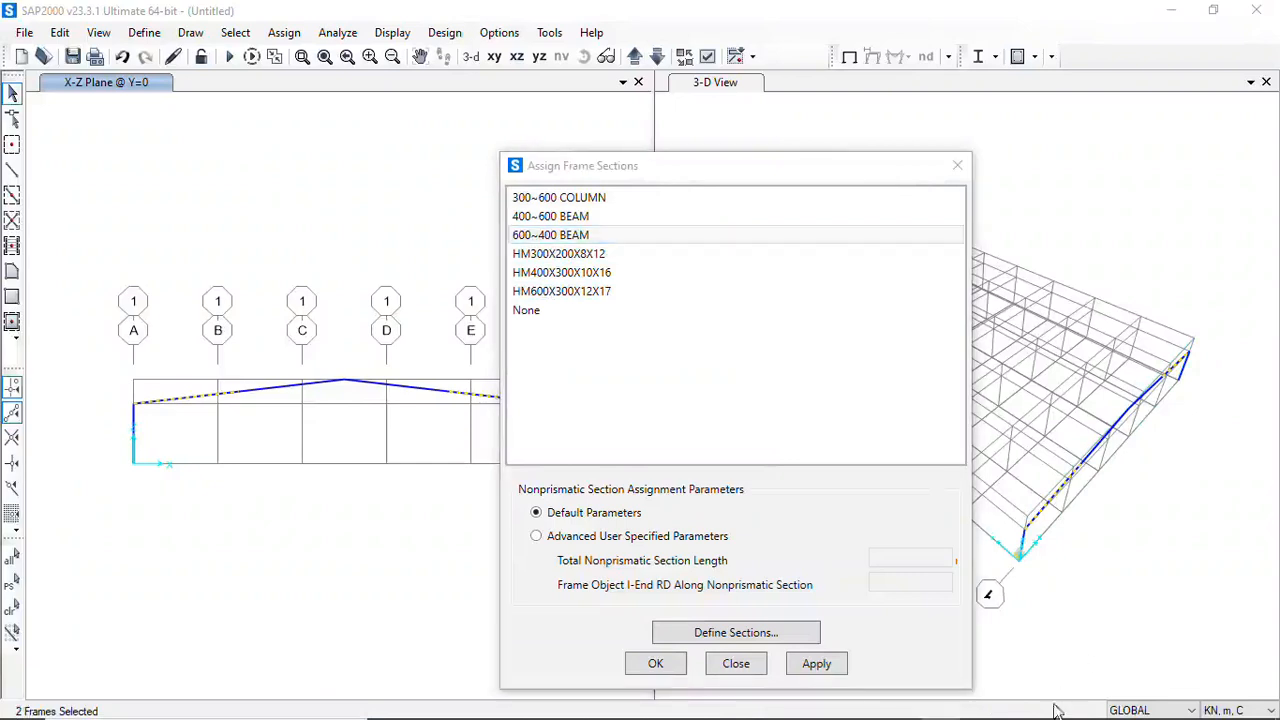
pyautogui.click(826, 665)
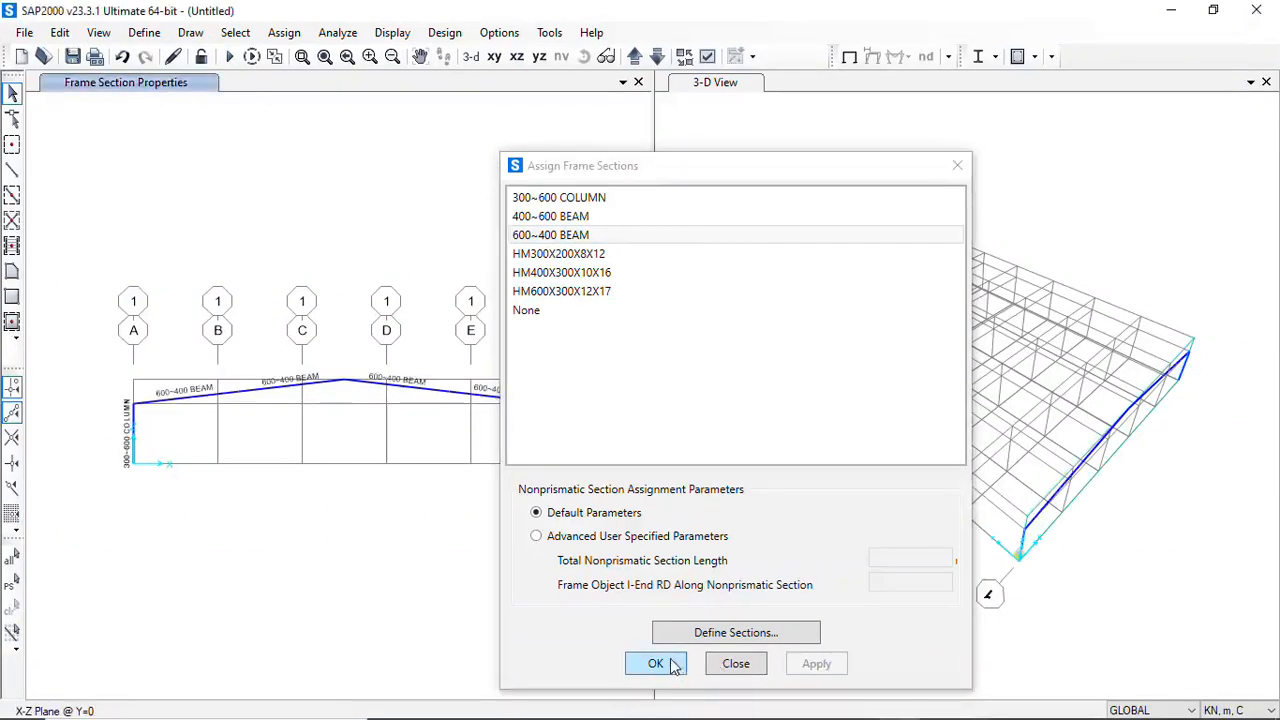
pyautogui.click(665, 665)
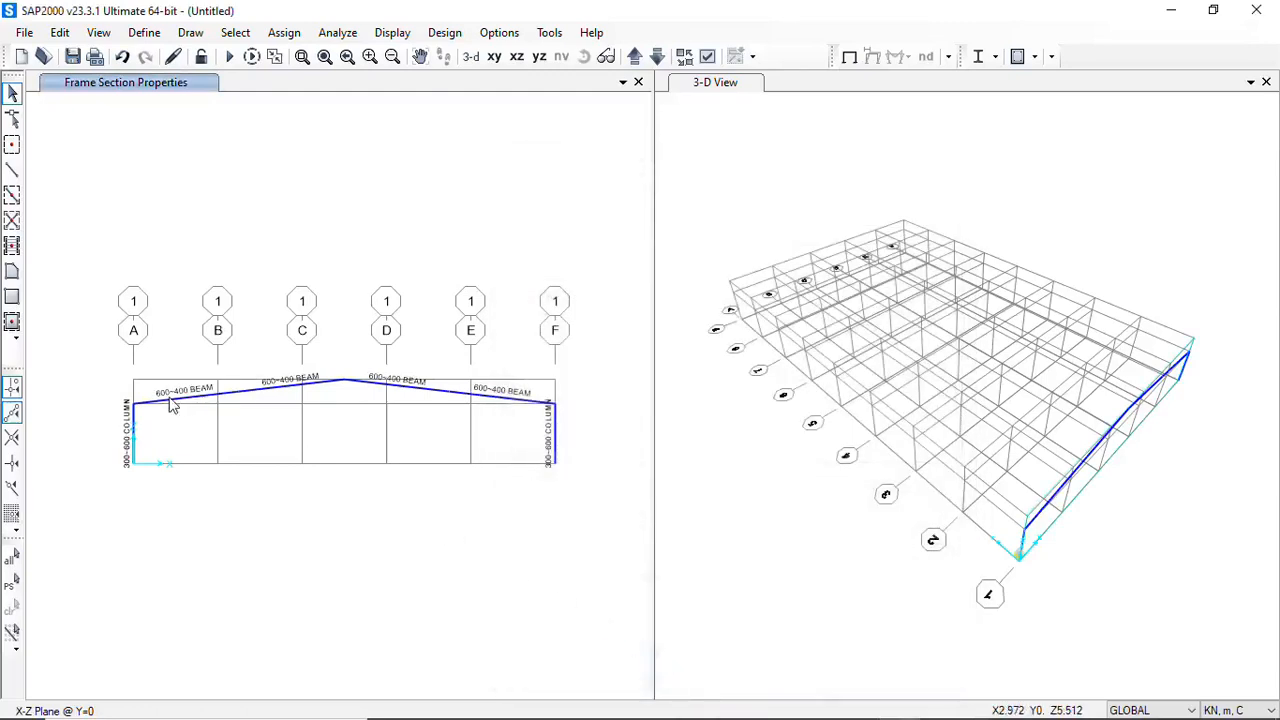
pyautogui.click(272, 382)
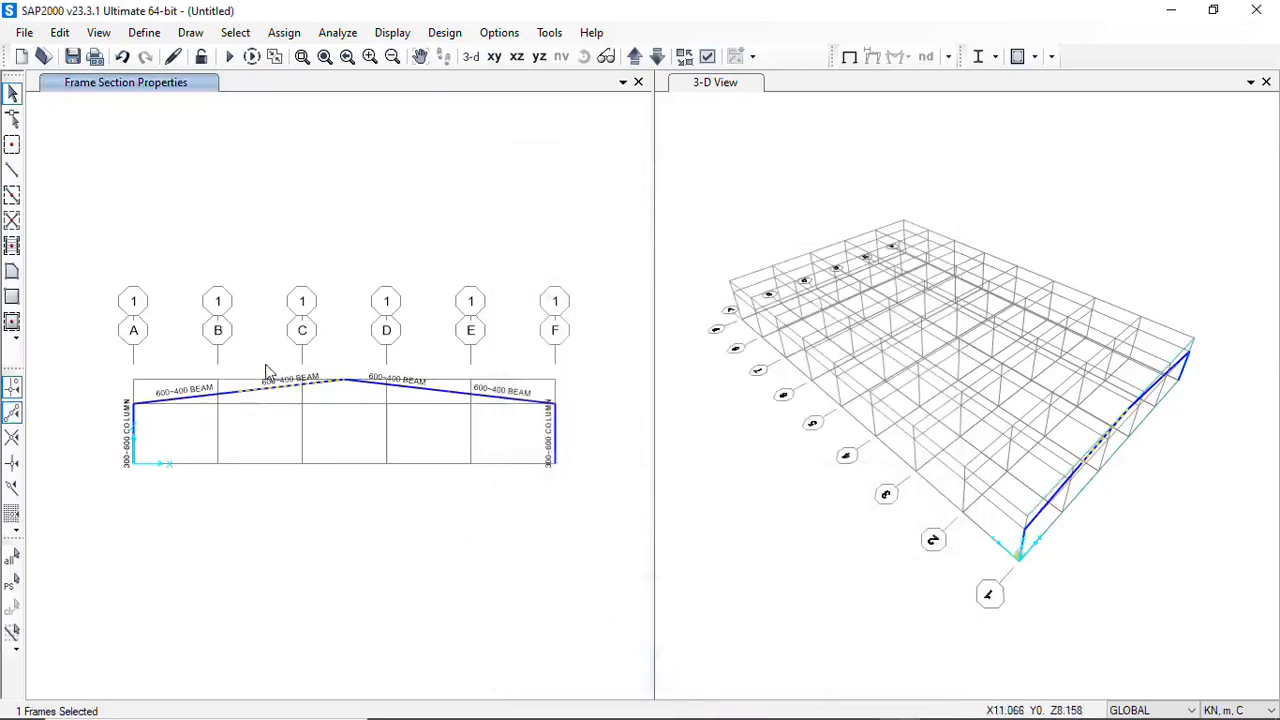
pyautogui.click(425, 367)
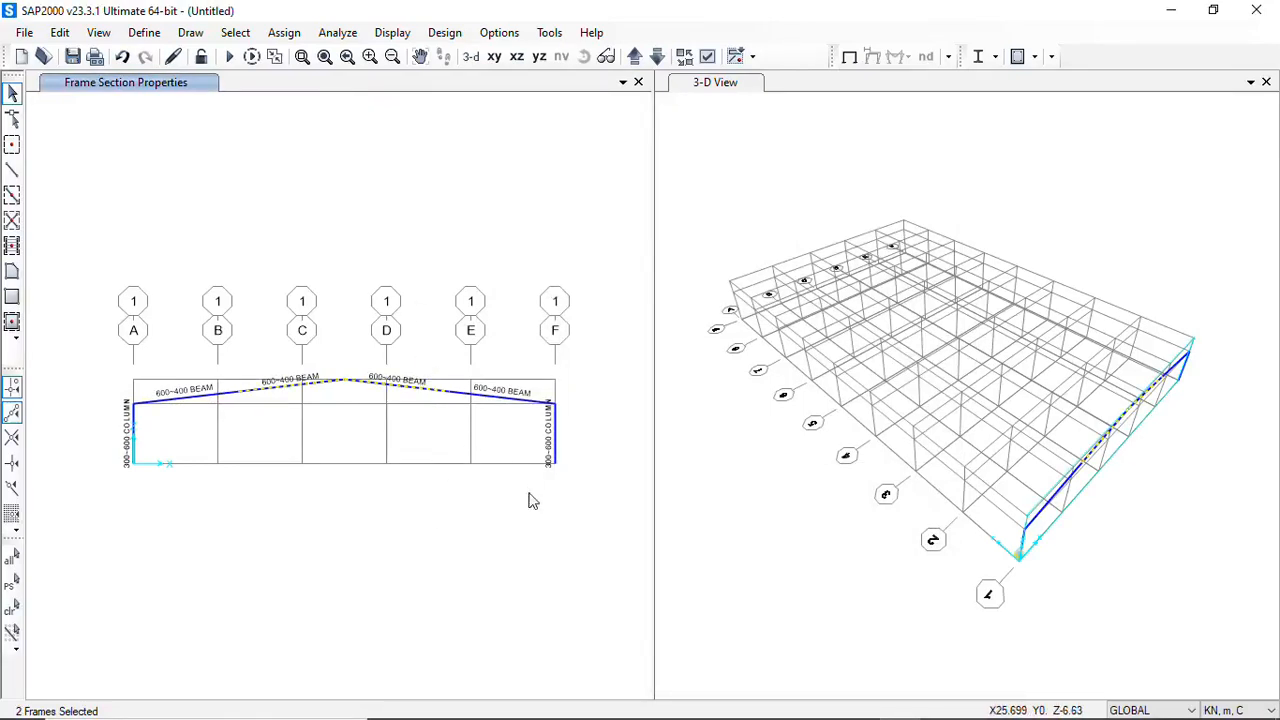
pyautogui.press('Escape')
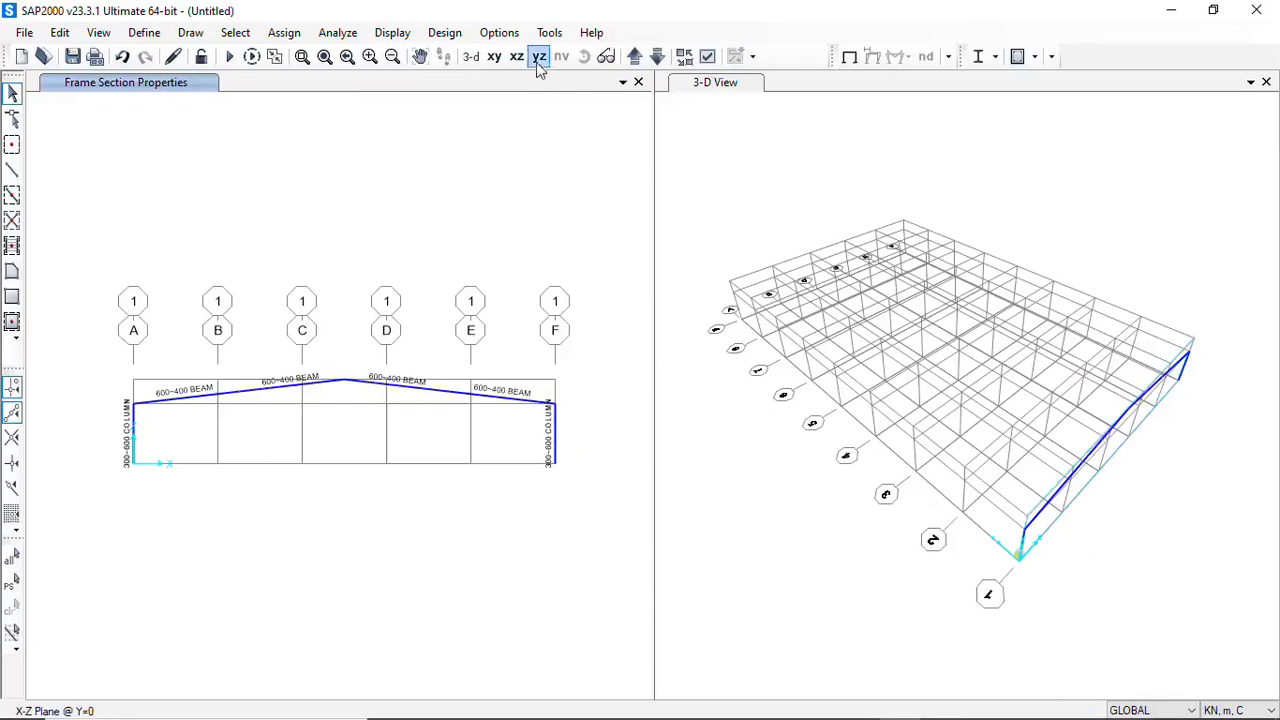
# Set the 3-D view's display to the Extrude view type so the frame members show their section shapes
pyautogui.click(805, 192)
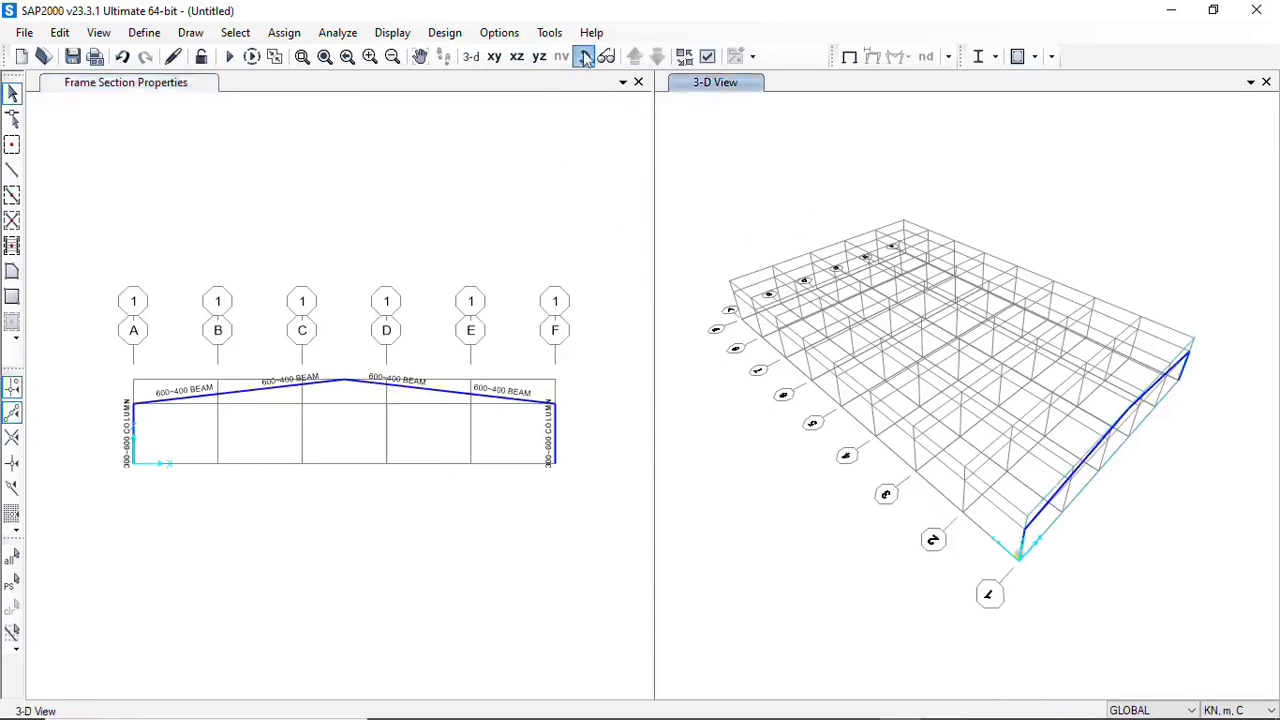
pyautogui.click(584, 57)
pyautogui.moveTo(1086, 543); pyautogui.dragTo(912, 425)
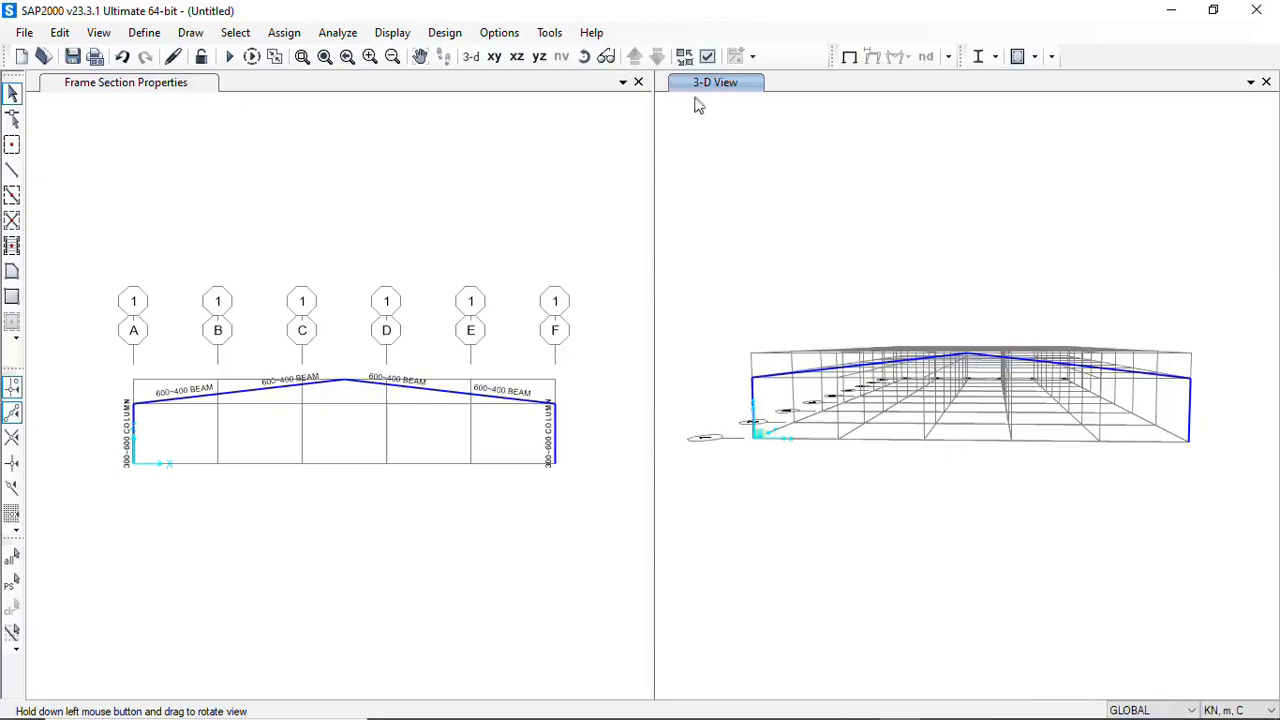
pyautogui.moveTo(845, 498); pyautogui.dragTo(984, 553)
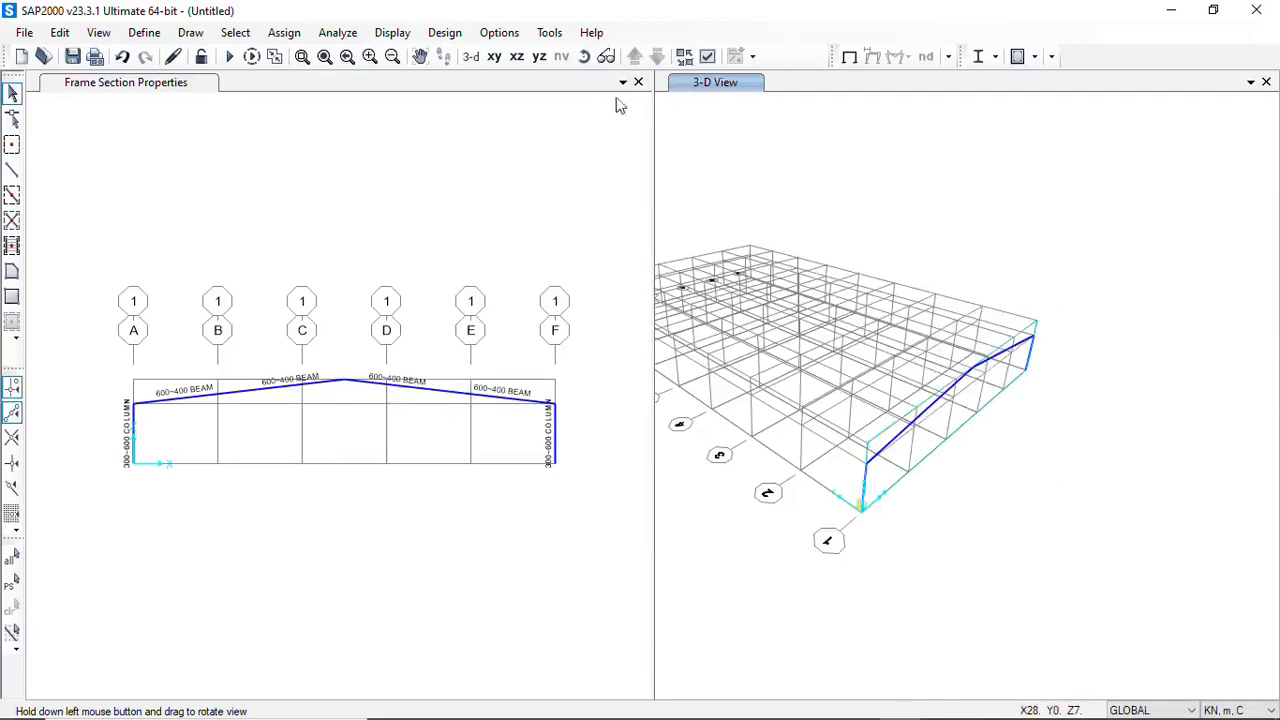
pyautogui.click(707, 57)
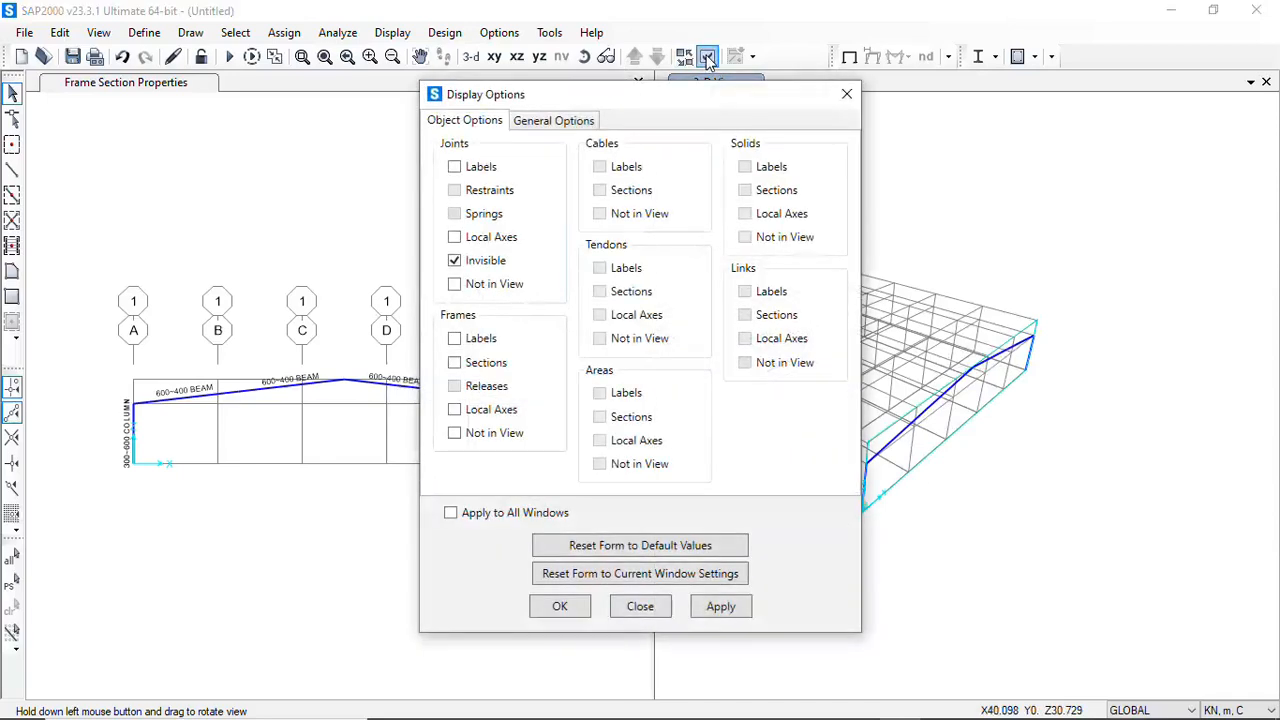
pyautogui.click(543, 130)
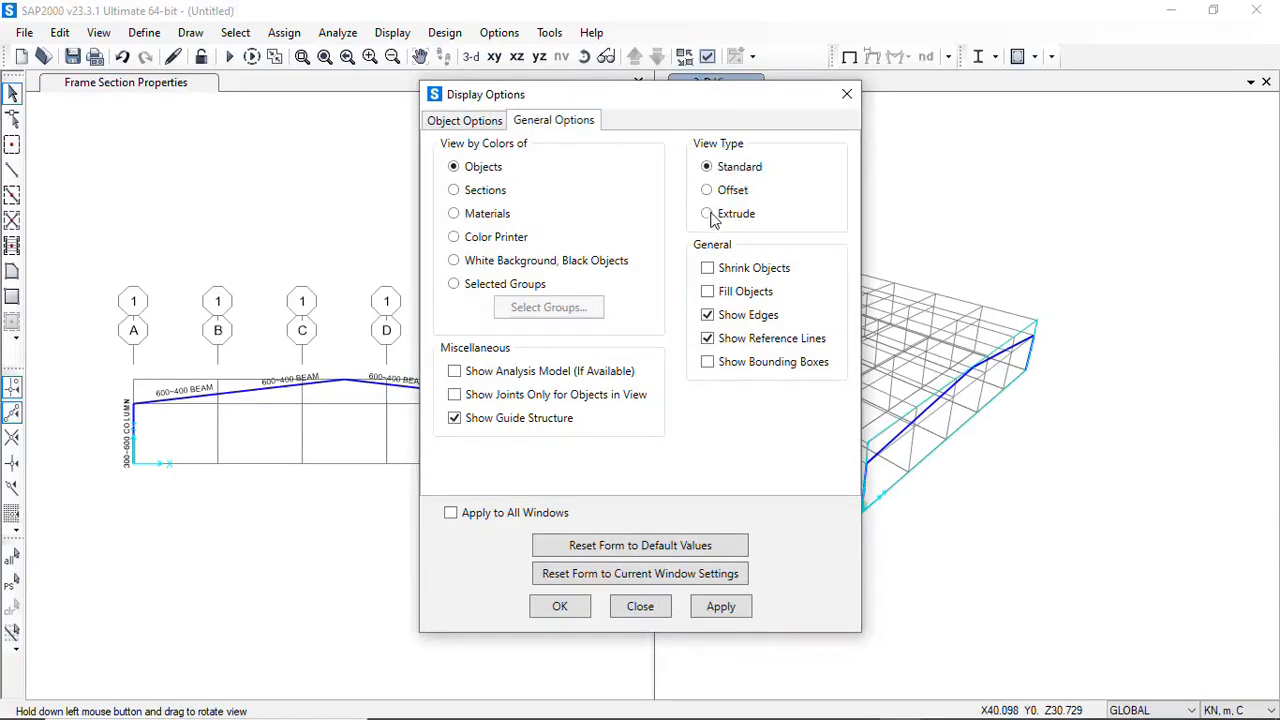
pyautogui.click(721, 607)
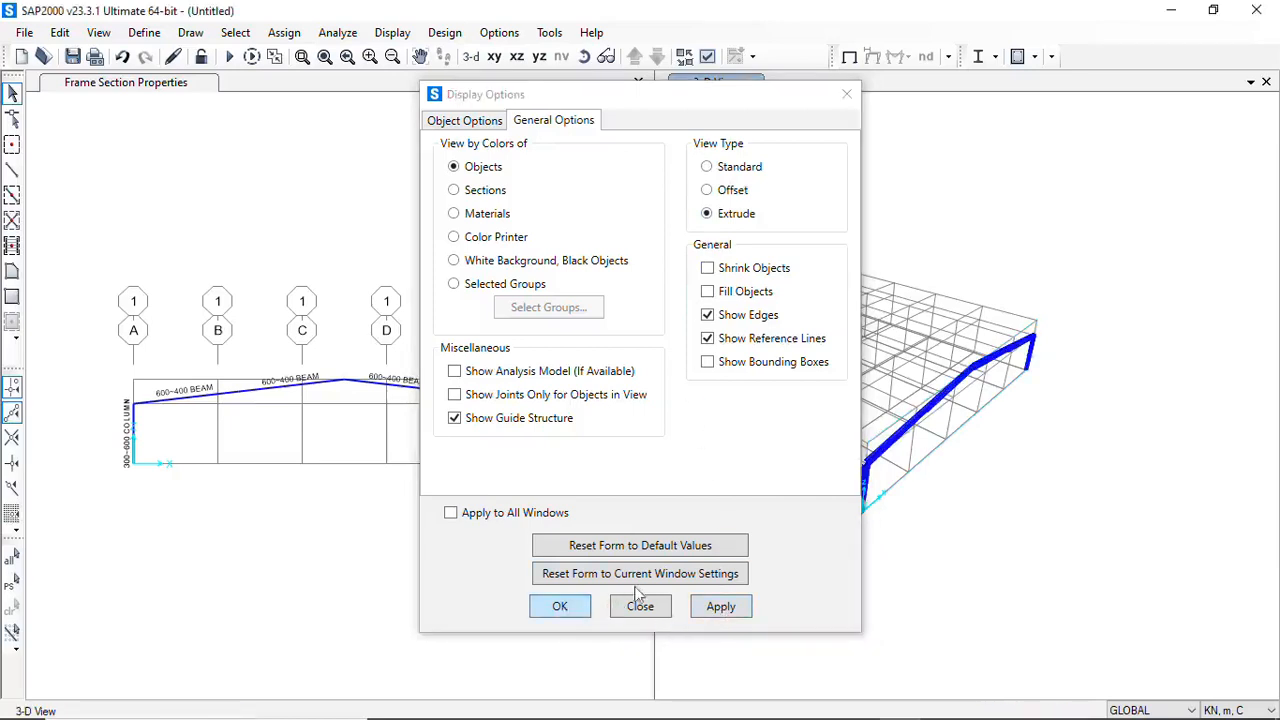
pyautogui.click(640, 603)
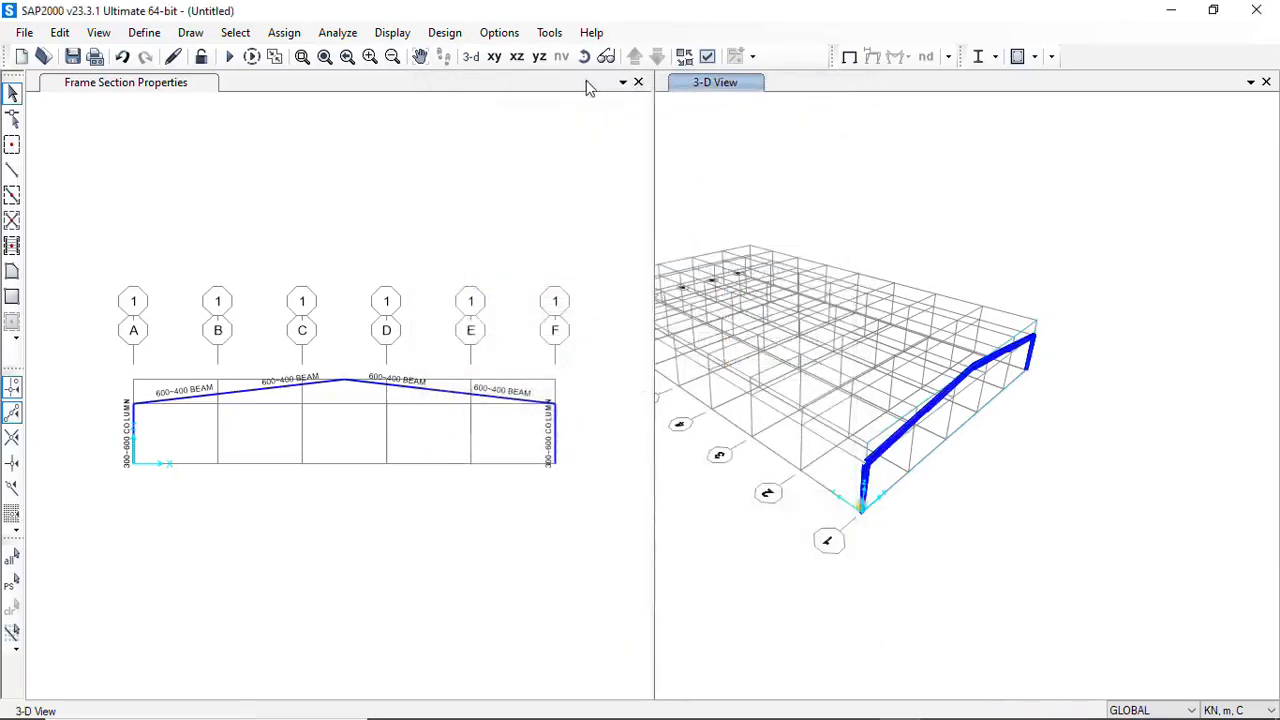
# Examine the extruded portal frame from the front in the 3-D view, checking the taper direction of the rafter segments
pyautogui.click(584, 56)
pyautogui.moveTo(914, 443)
pyautogui.mouseDown()
pyautogui.moveTo(857, 434)
pyautogui.moveTo(762, 380)
pyautogui.moveTo(766, 369)
pyautogui.mouseUp()
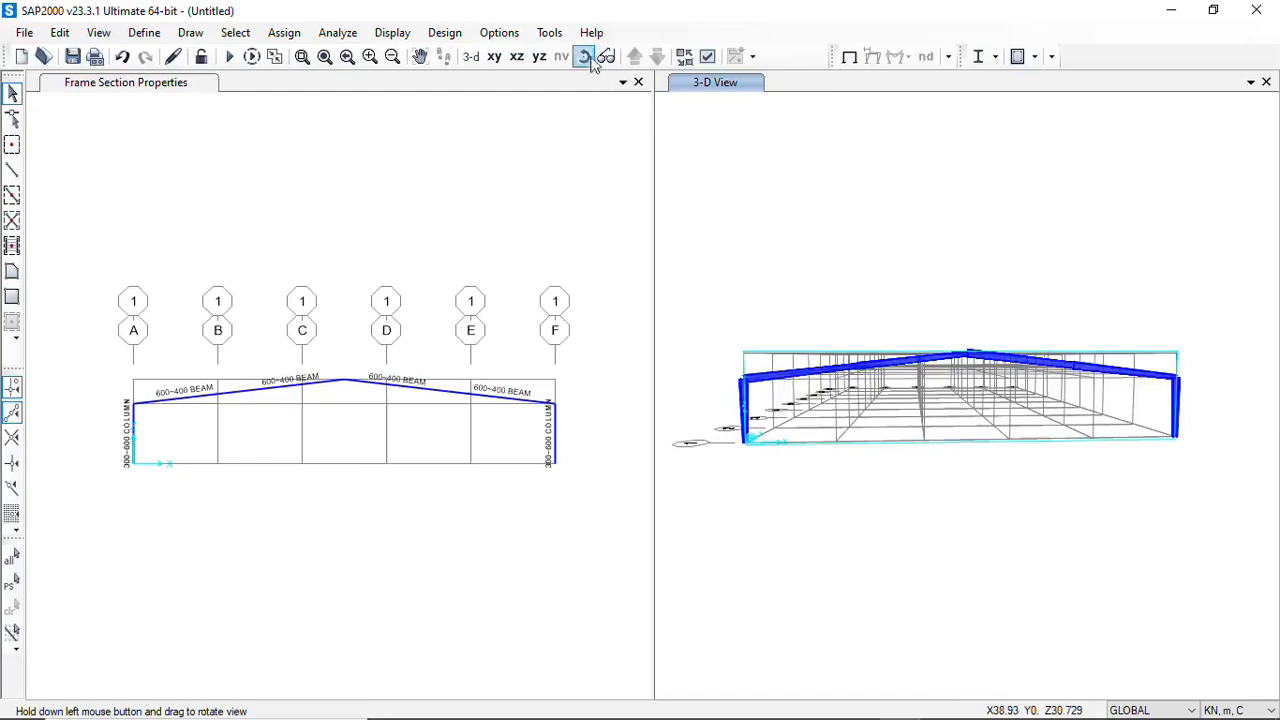
pyautogui.click(587, 57)
pyautogui.moveTo(925, 393); pyautogui.dragTo(982, 385)
pyautogui.scroll(-2, 982, 385)
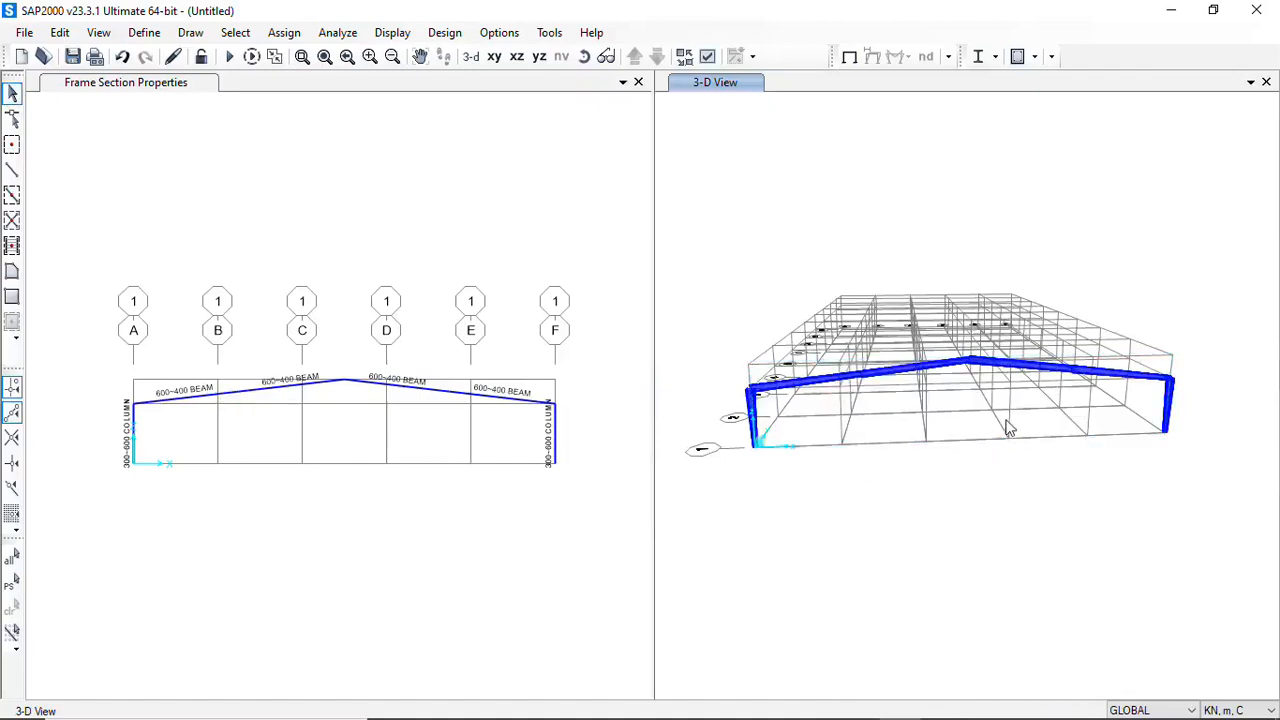
pyautogui.click(788, 391)
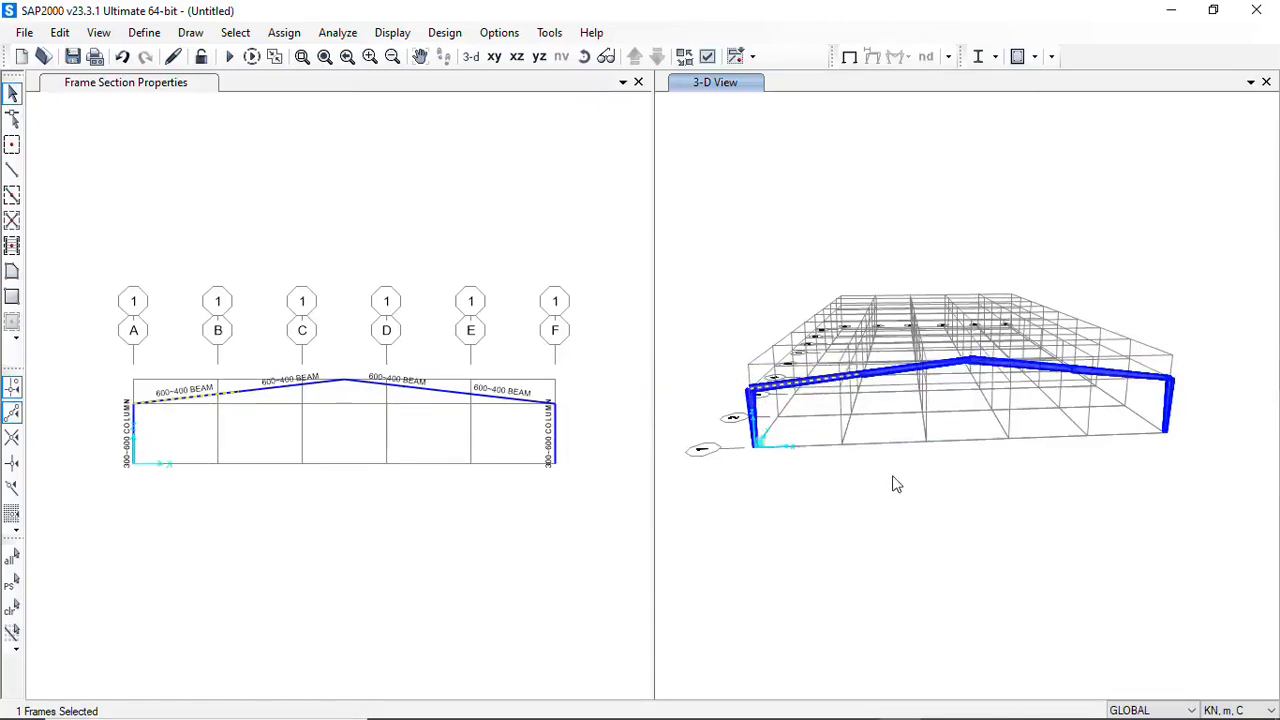
pyautogui.press('Escape')
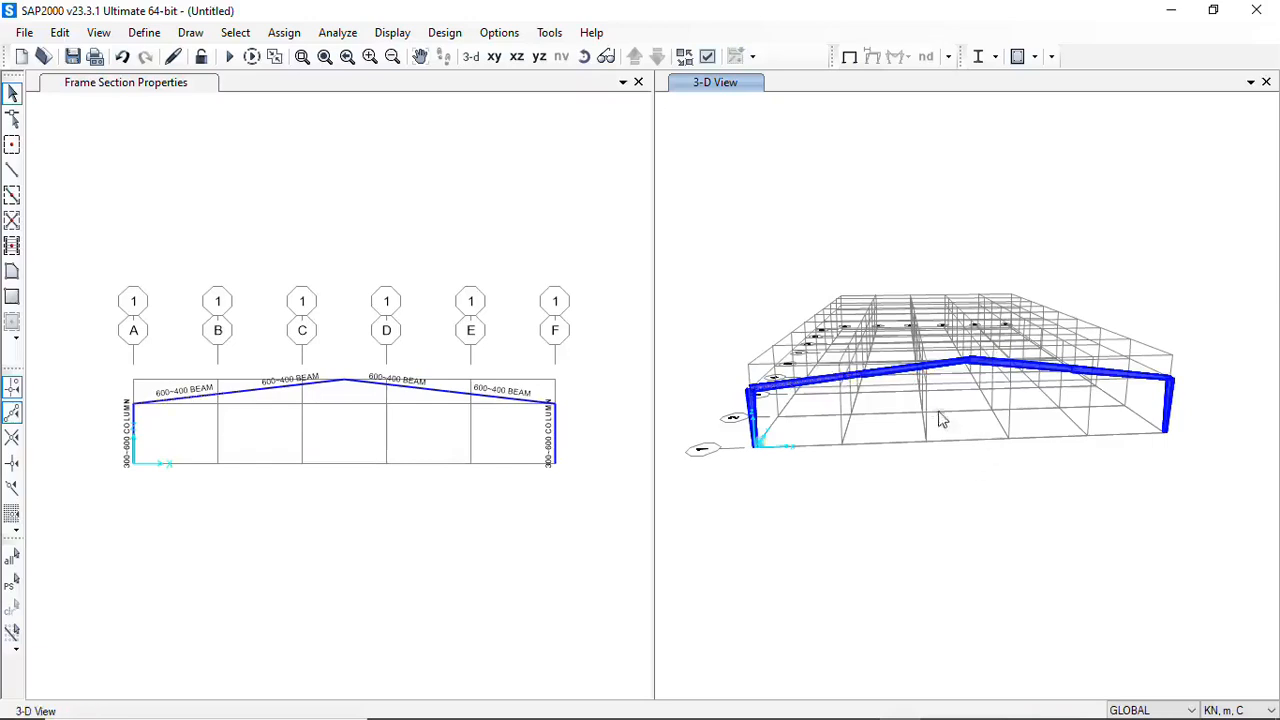
# Assign the 600~400 BEAM section with default nonprismatic parameters to the outer rafter segment next to grid A
pyautogui.click(905, 373)
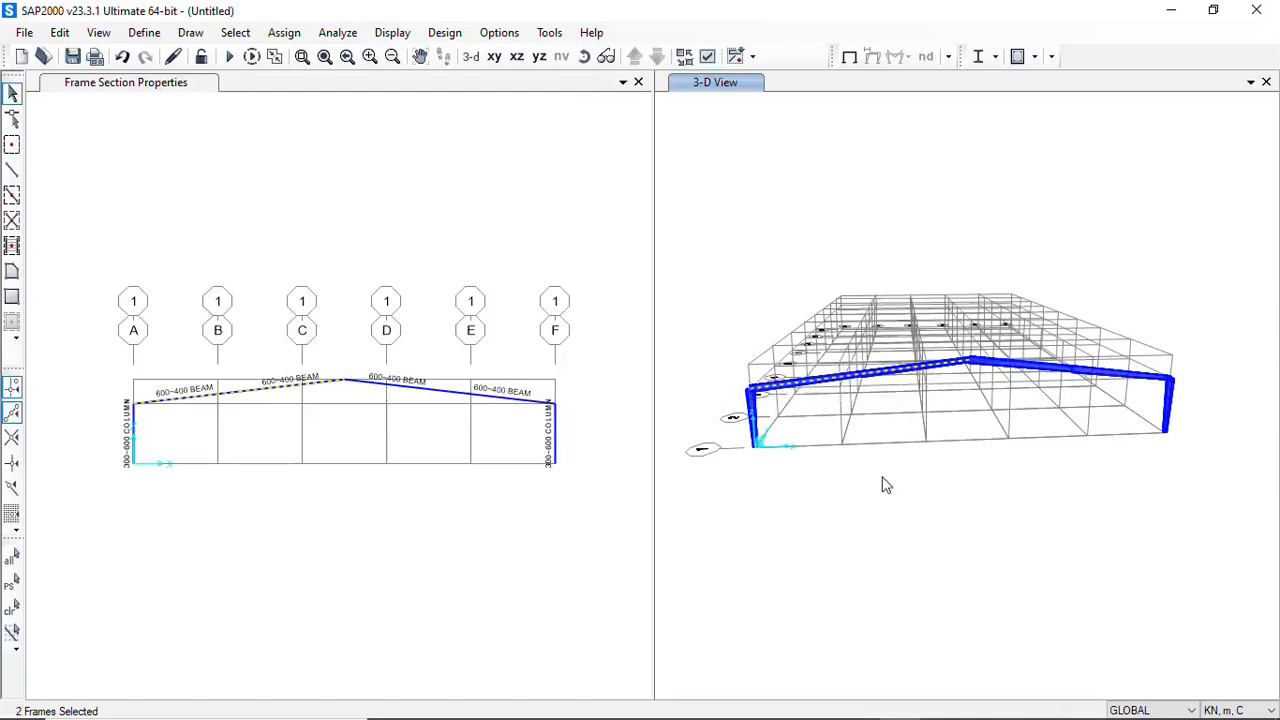
pyautogui.click(787, 392)
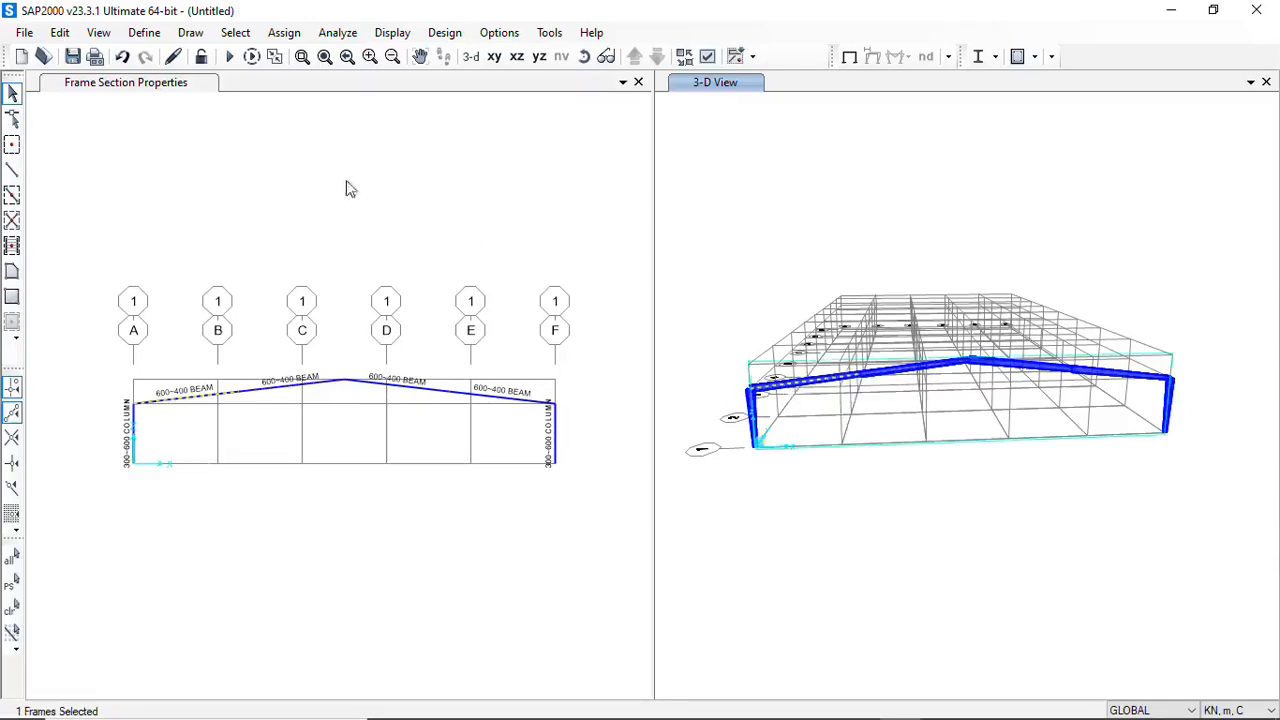
pyautogui.click(284, 33)
pyautogui.moveTo(322, 205)
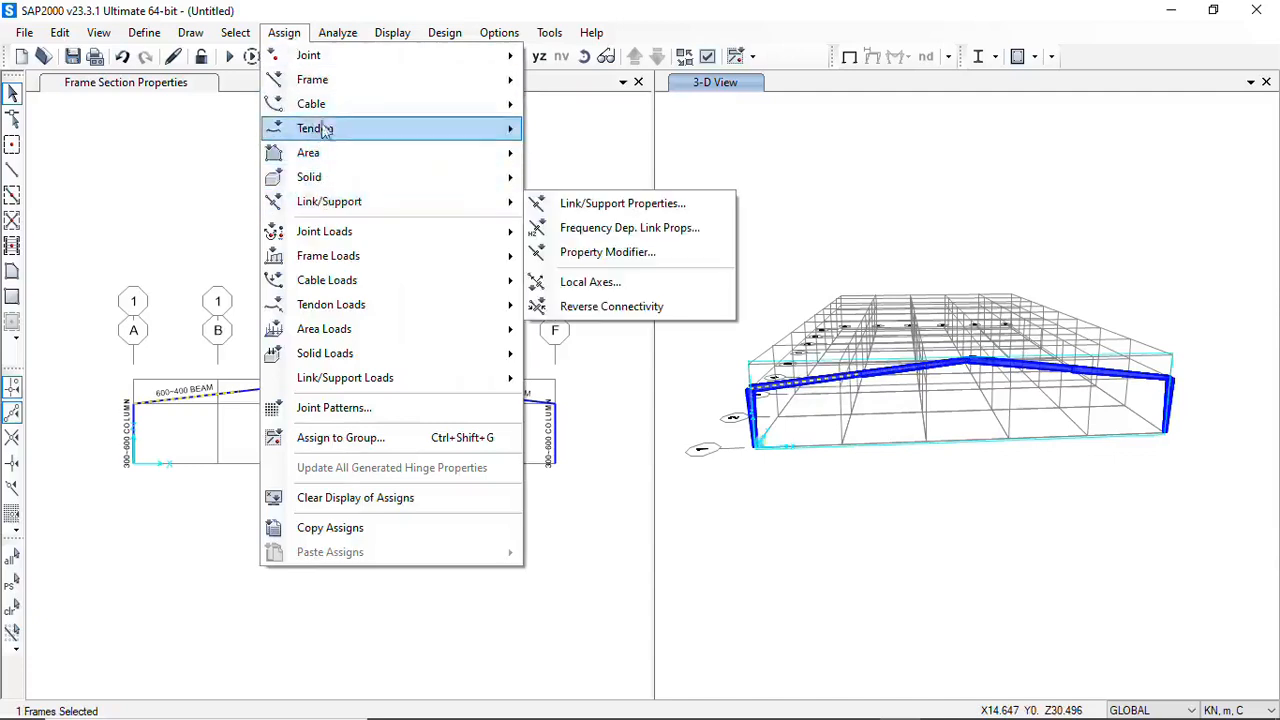
pyautogui.moveTo(315, 80)
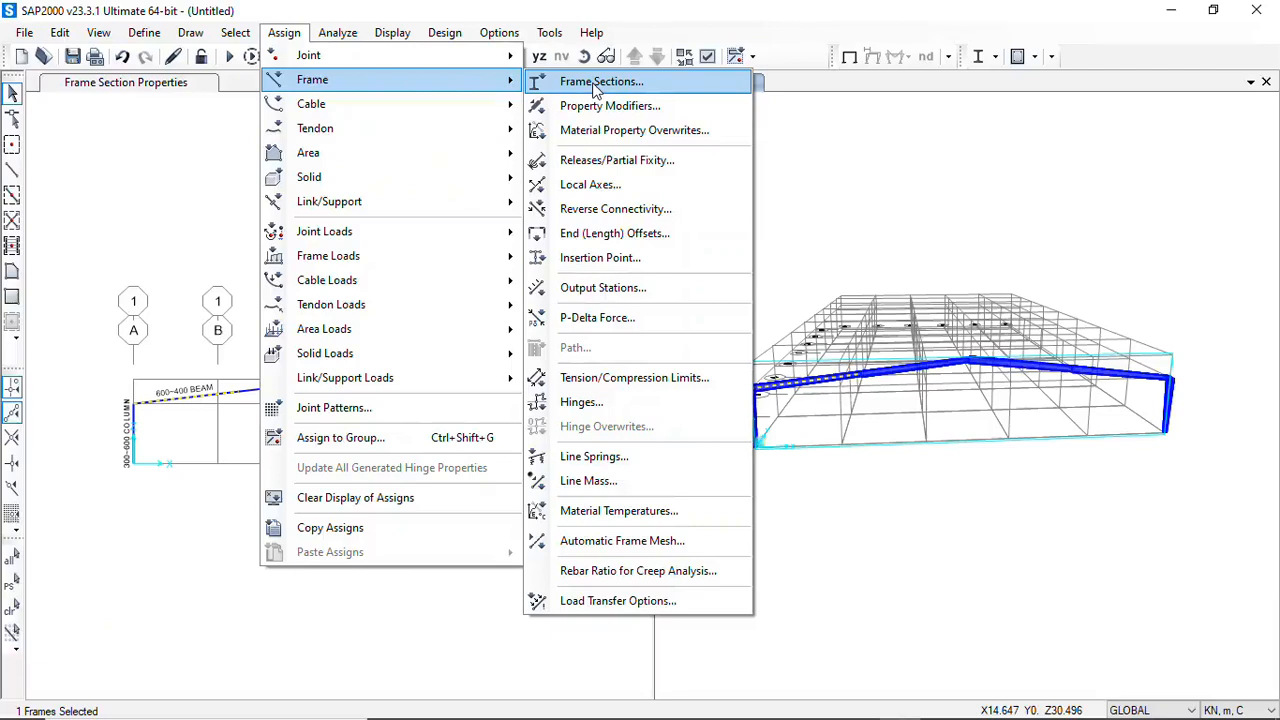
pyautogui.click(597, 82)
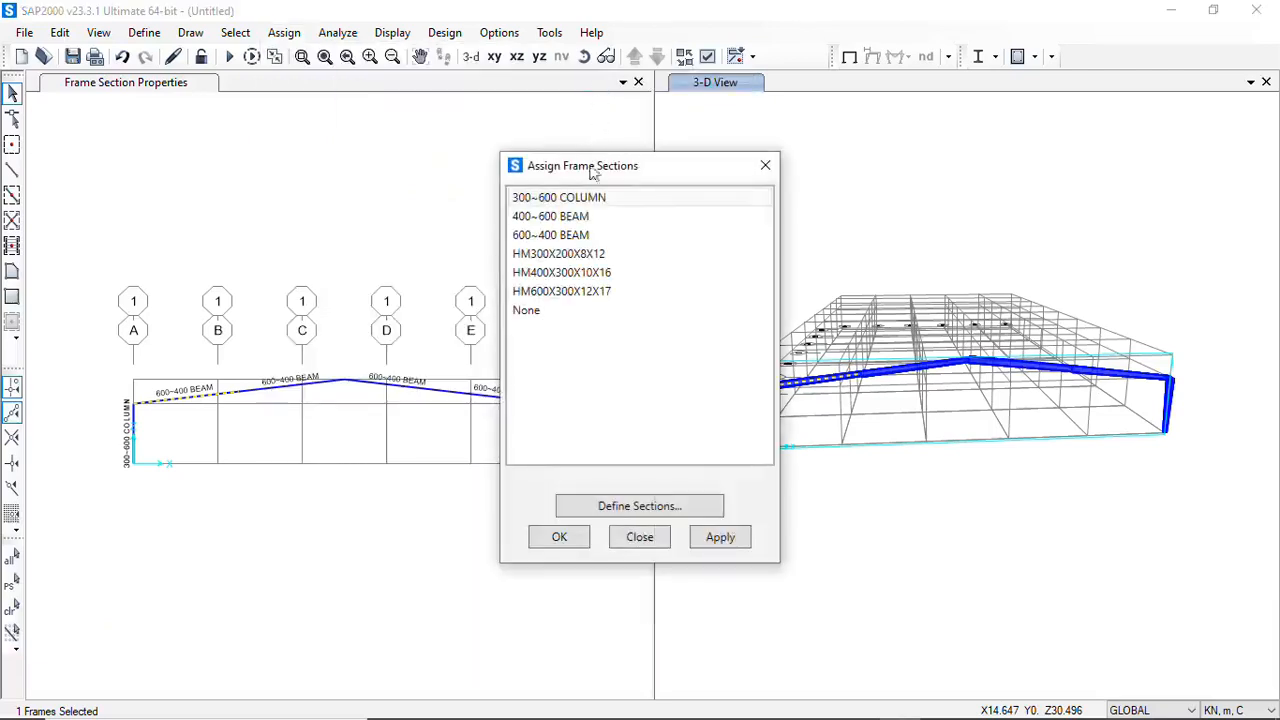
pyautogui.click(530, 236)
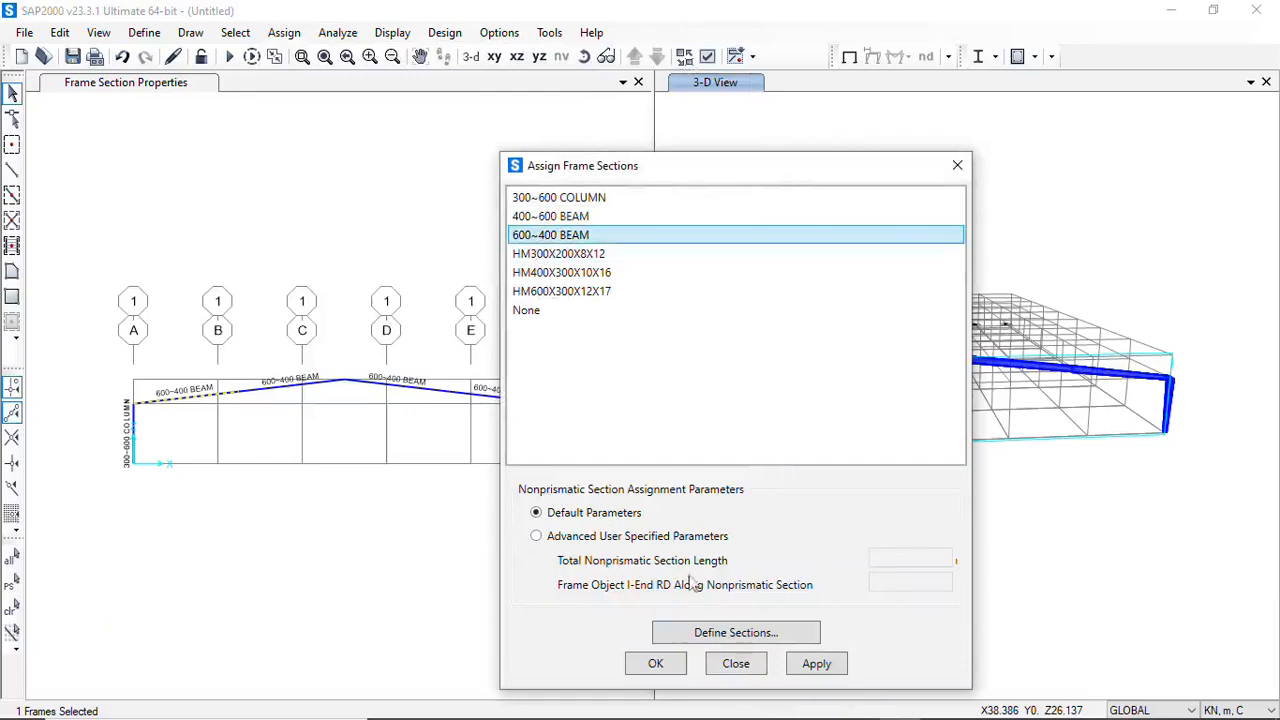
pyautogui.click(817, 664)
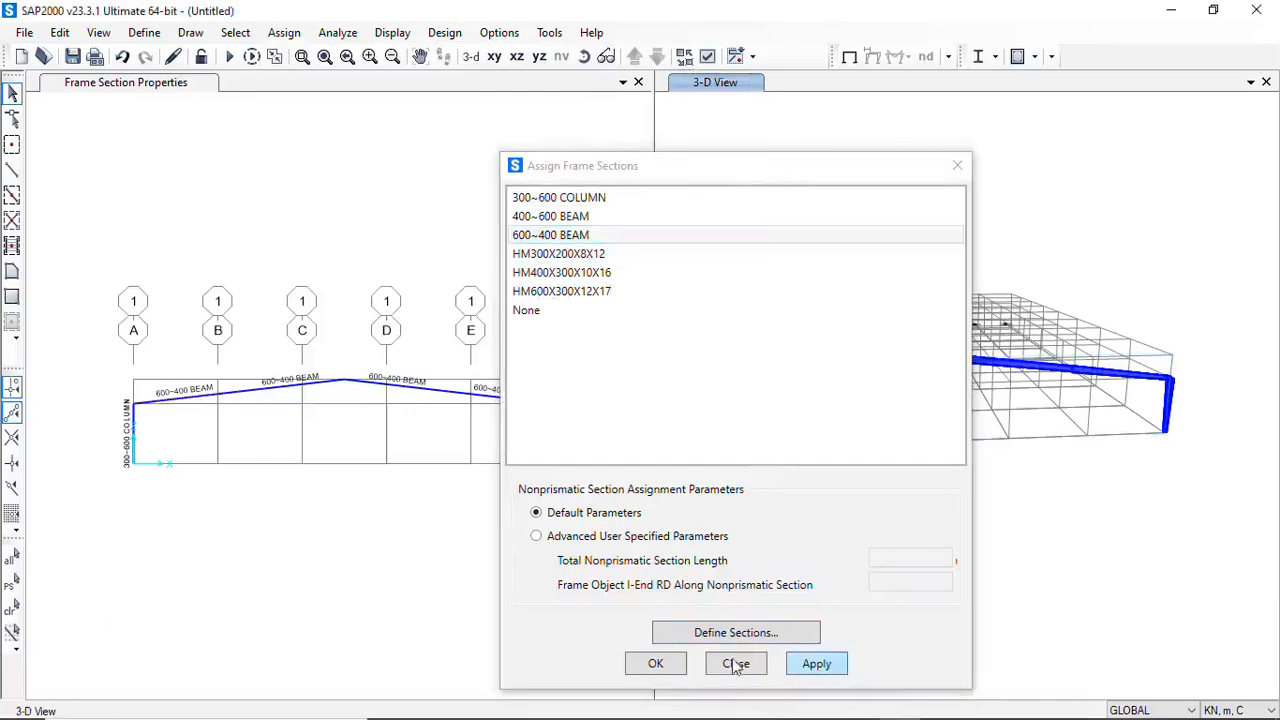
pyautogui.click(673, 667)
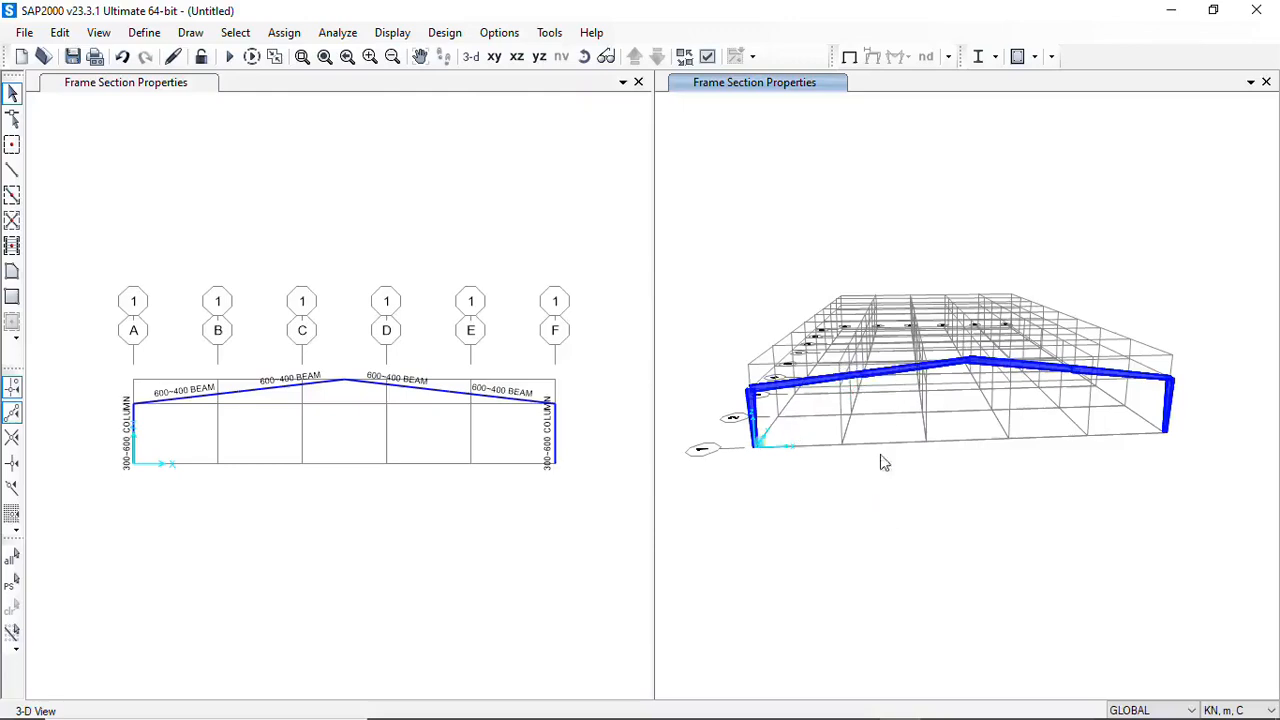
# Check the section assignments of the inner rafter segment on the grid A side of the ridge
pyautogui.click(897, 378)
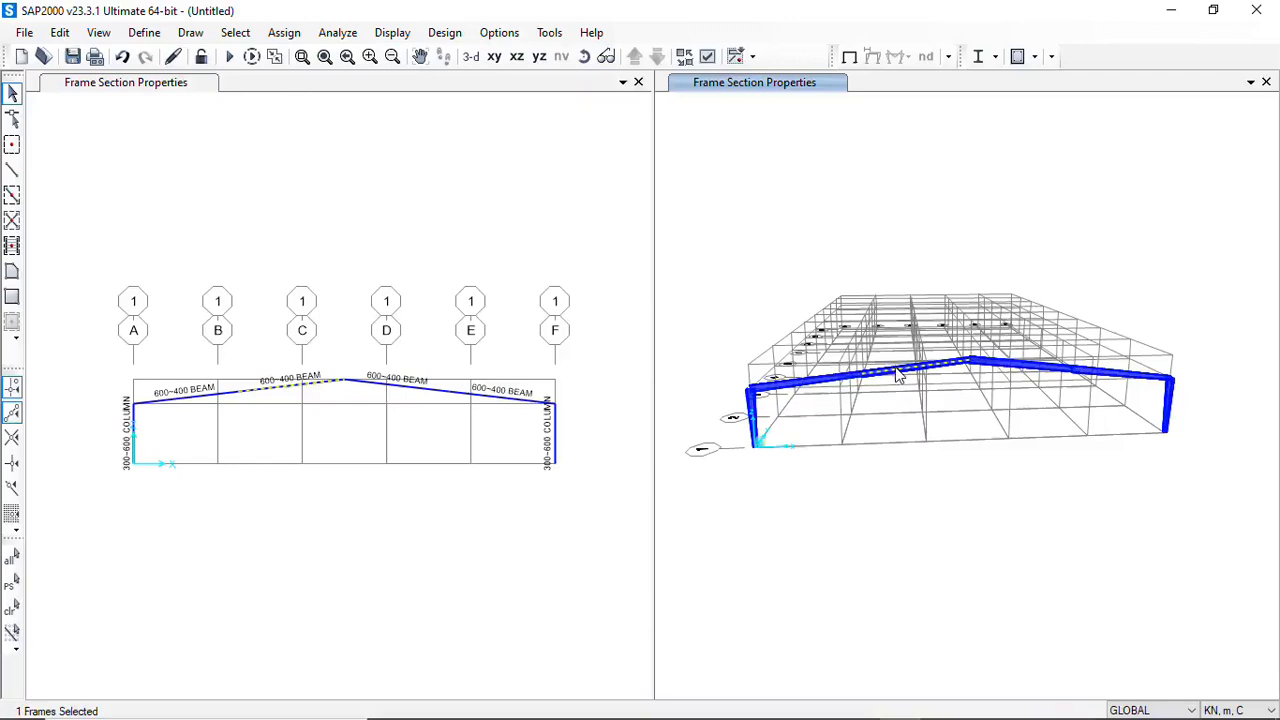
pyautogui.rightClick(897, 378)
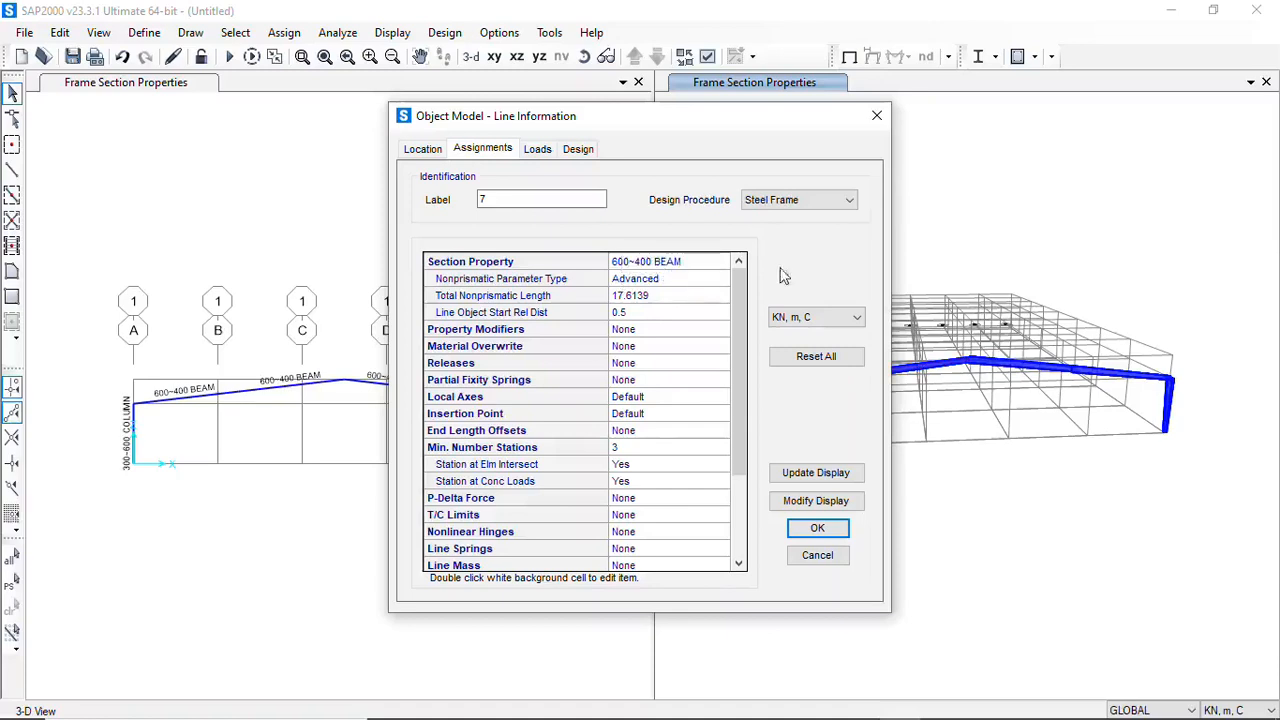
pyautogui.click(877, 116)
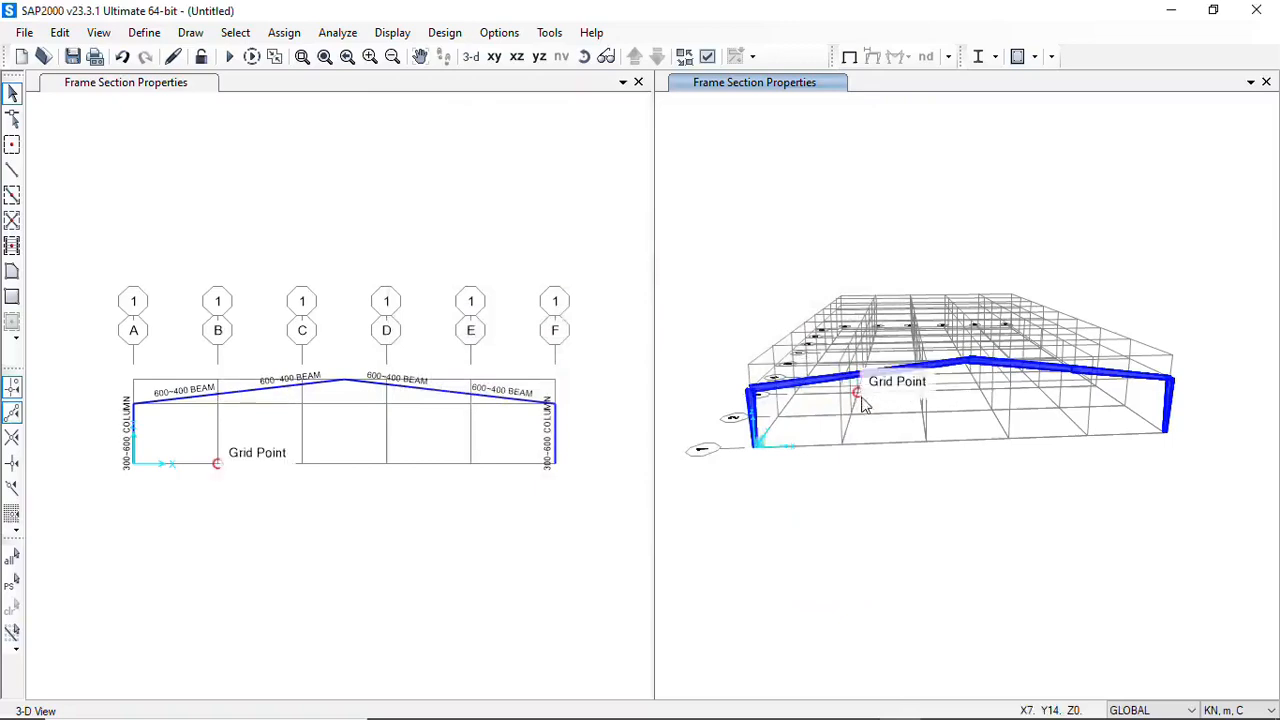
# Assign the 400~600 BEAM section with default nonprismatic parameters to the inner rafter segment on the grid A side of the ridge
pyautogui.click(910, 368)
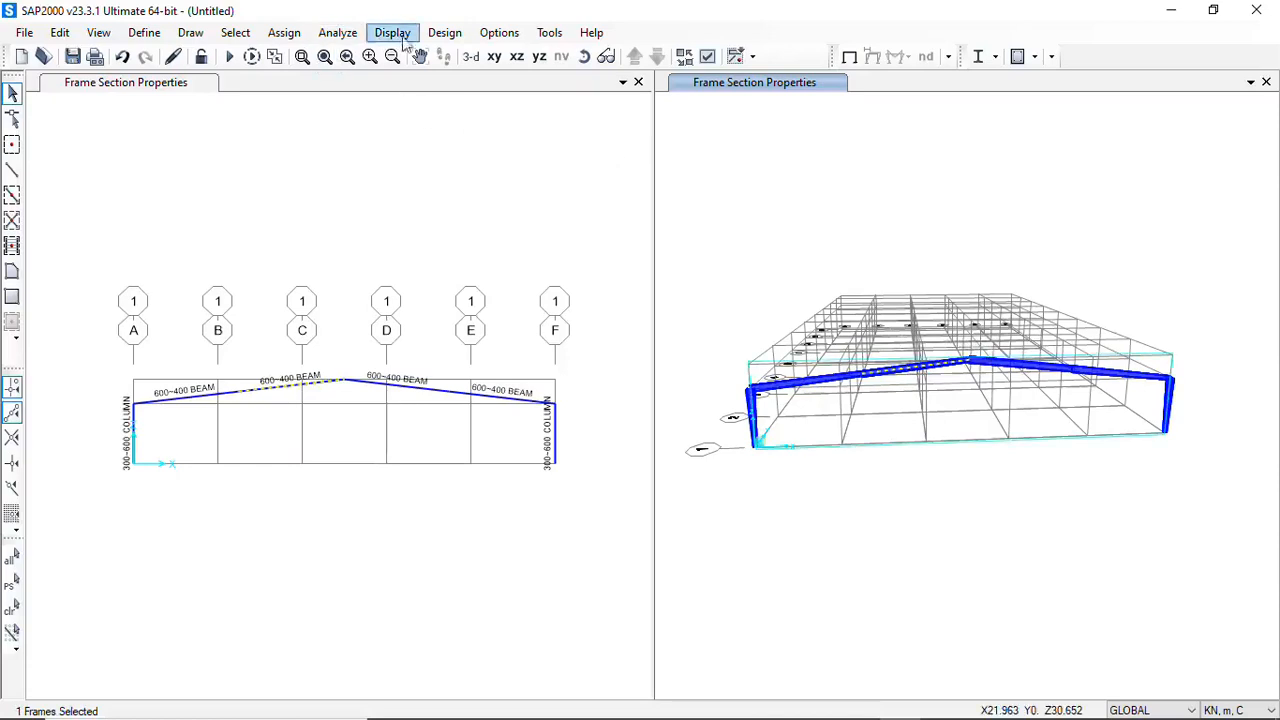
pyautogui.click(285, 32)
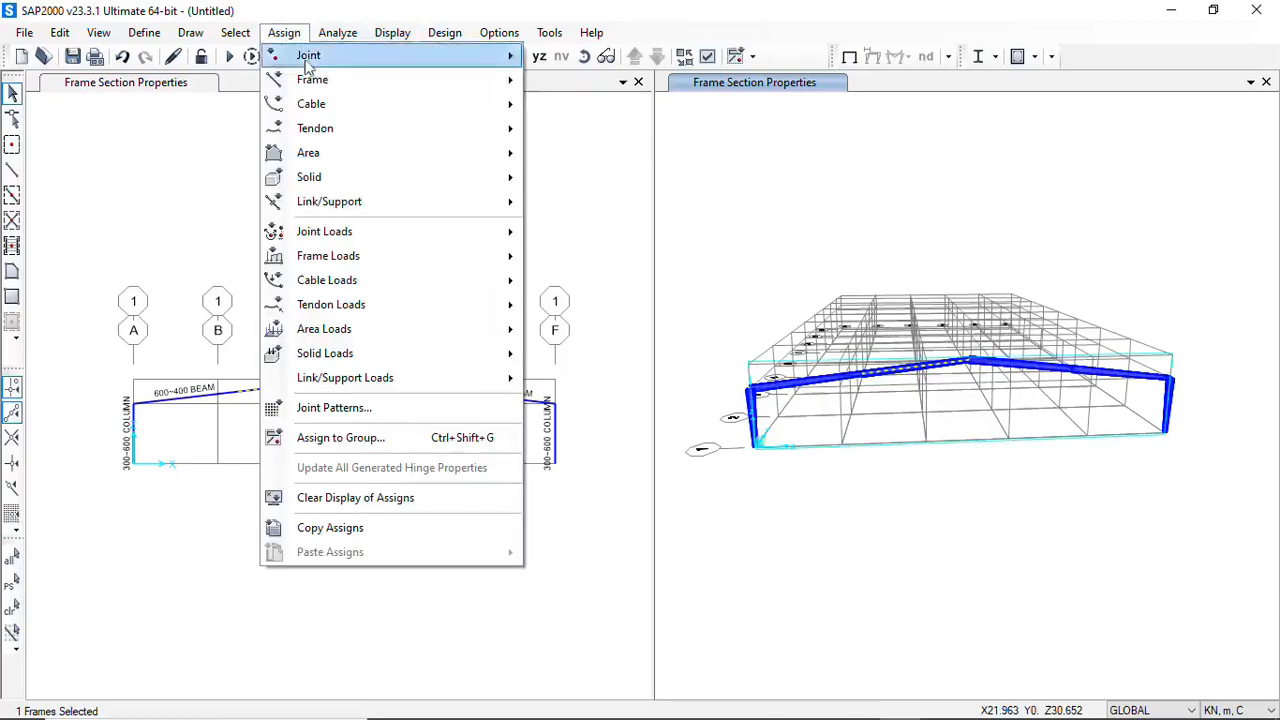
pyautogui.moveTo(310, 80)
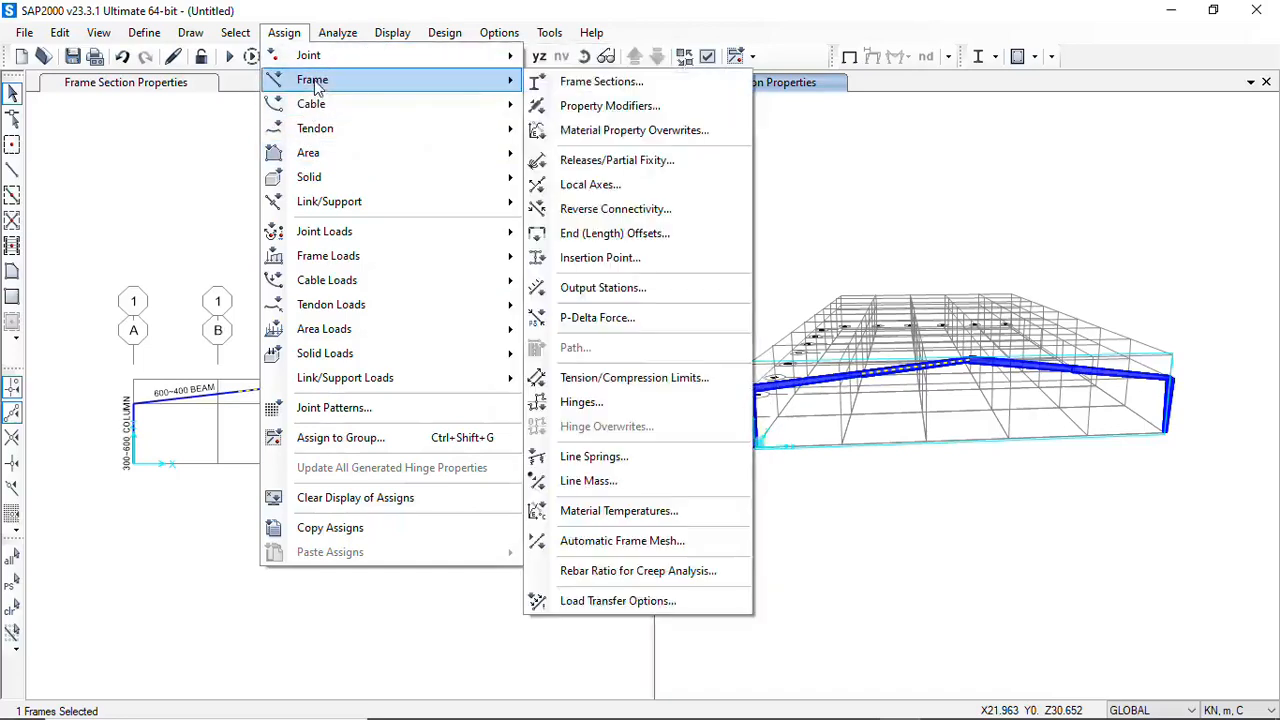
pyautogui.click(600, 84)
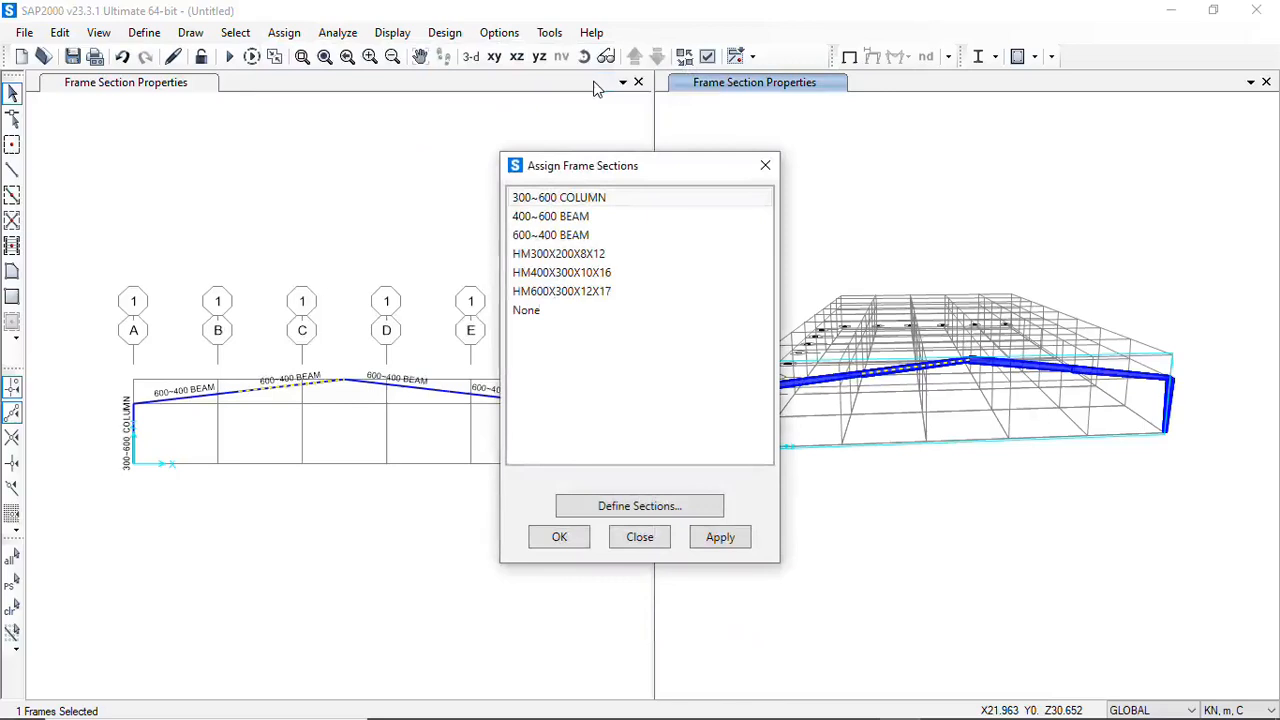
pyautogui.click(527, 218)
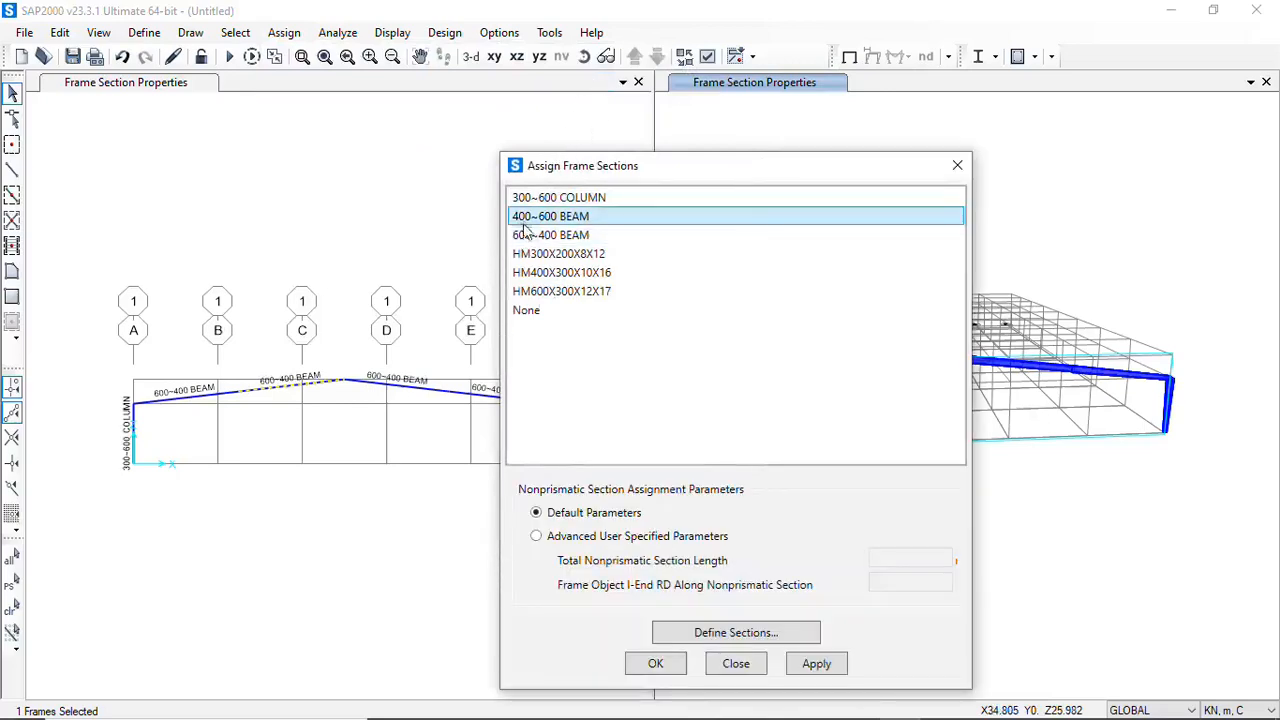
pyautogui.click(816, 664)
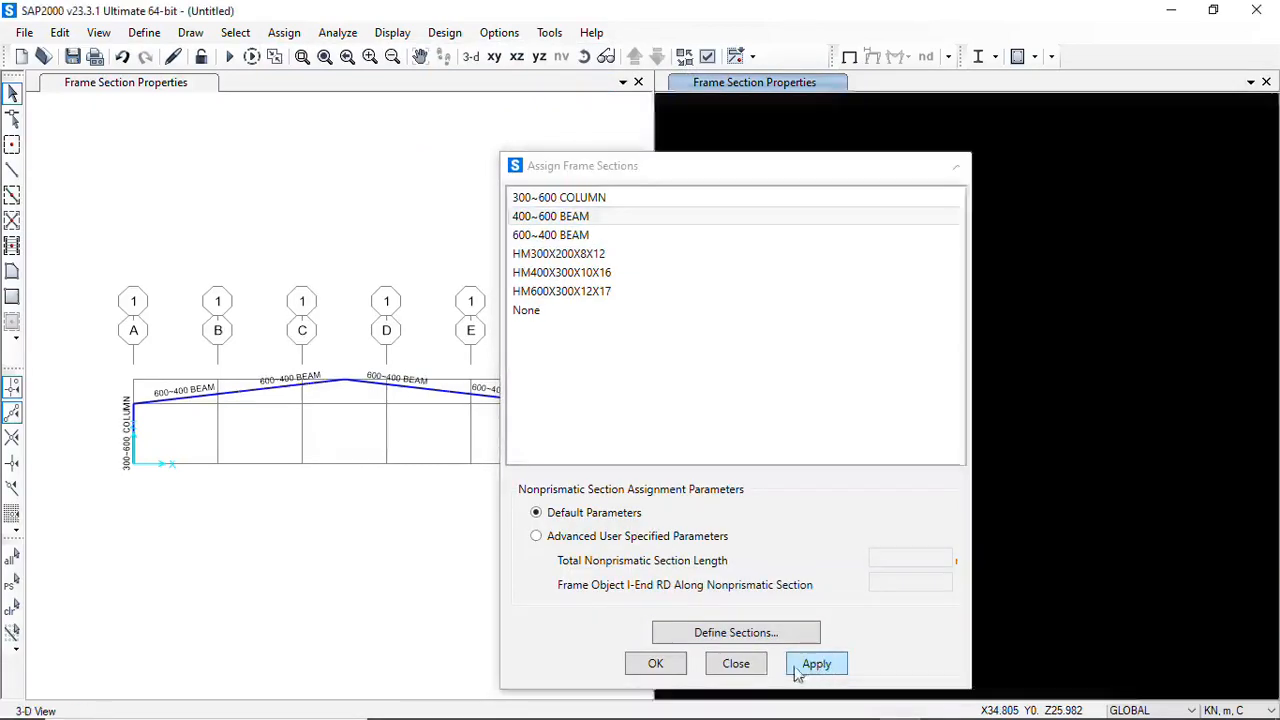
pyautogui.click(657, 664)
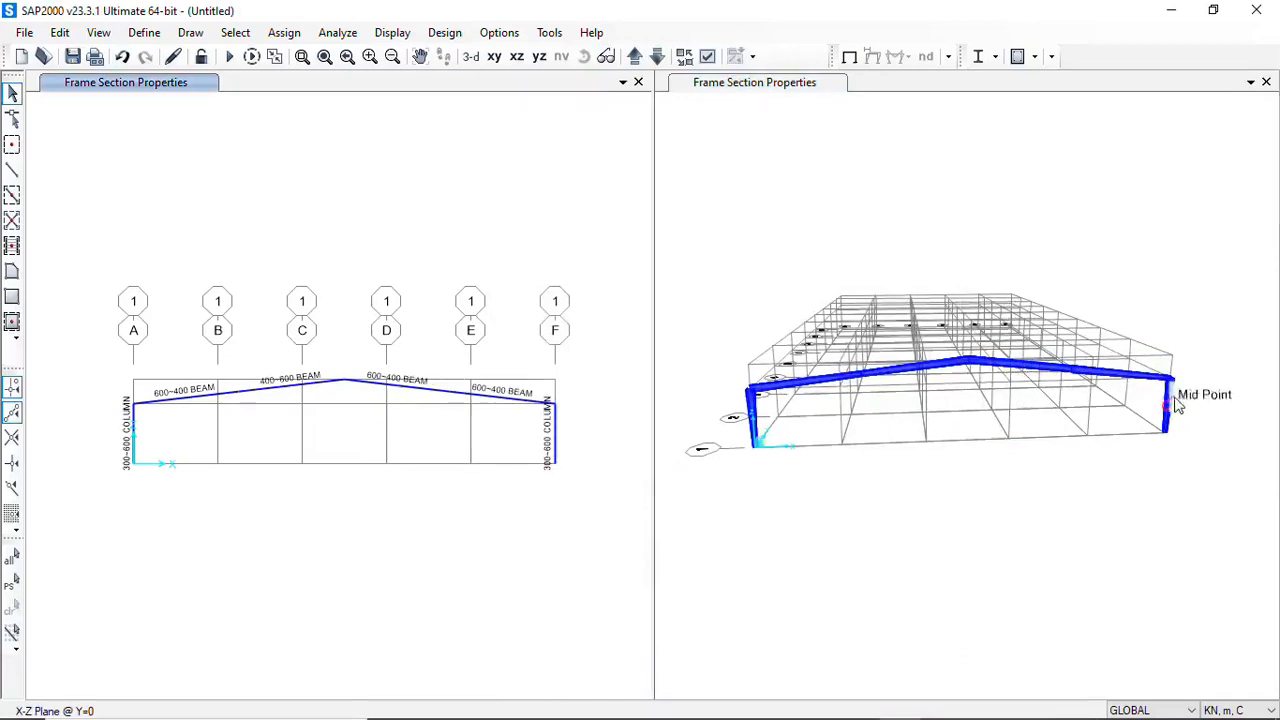
# Check the section property and nonprismatic parameter type of the outer rafter segment next to grid F
pyautogui.click(1086, 585)
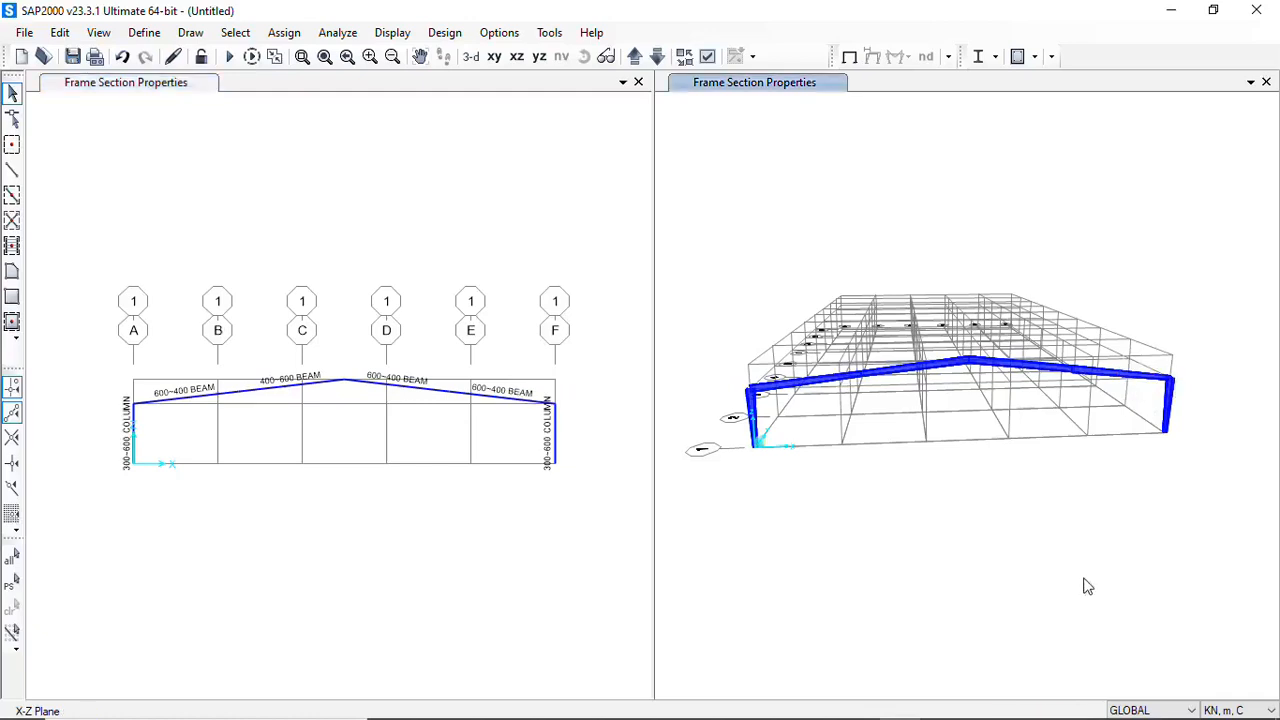
pyautogui.click(1112, 372)
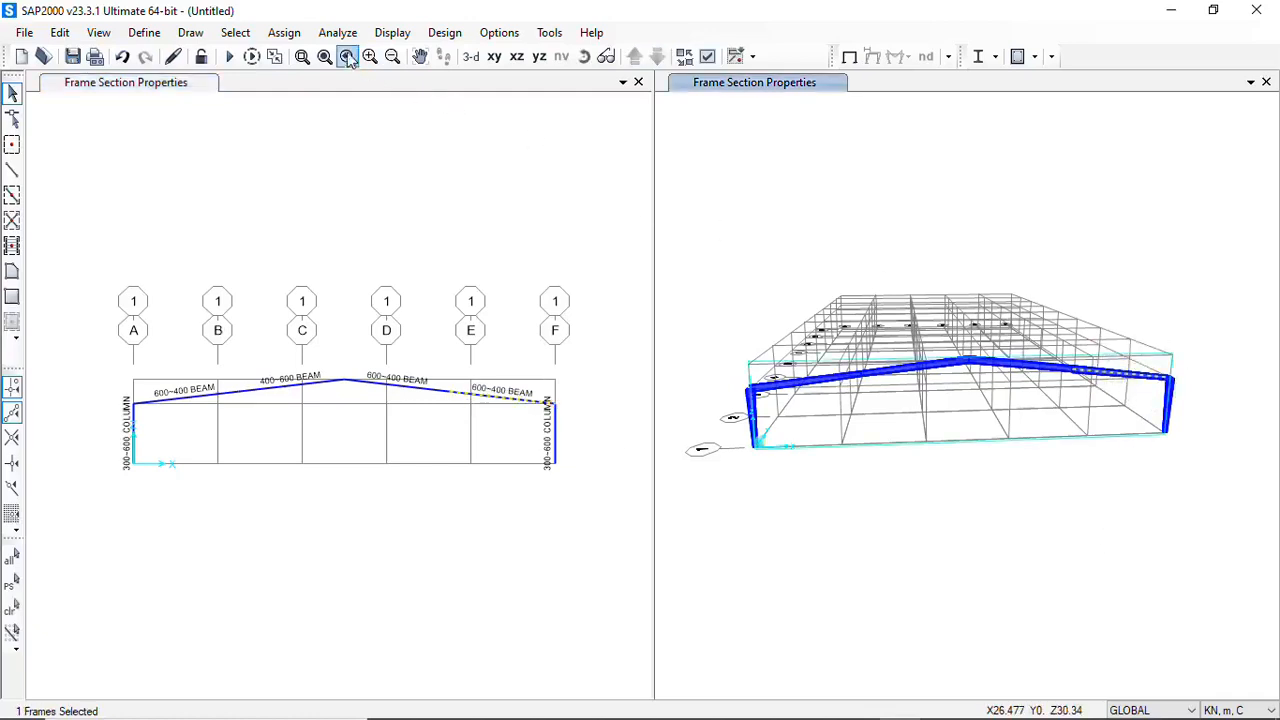
pyautogui.rightClick(1122, 376)
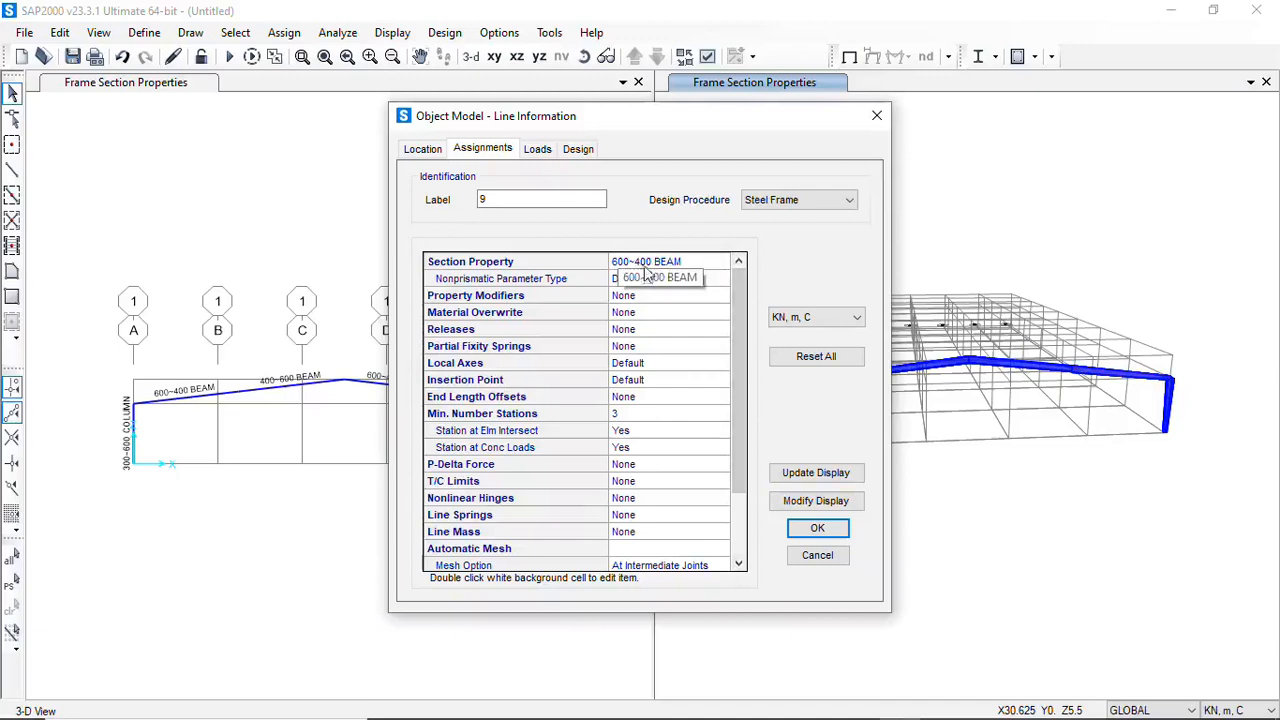
pyautogui.click(876, 117)
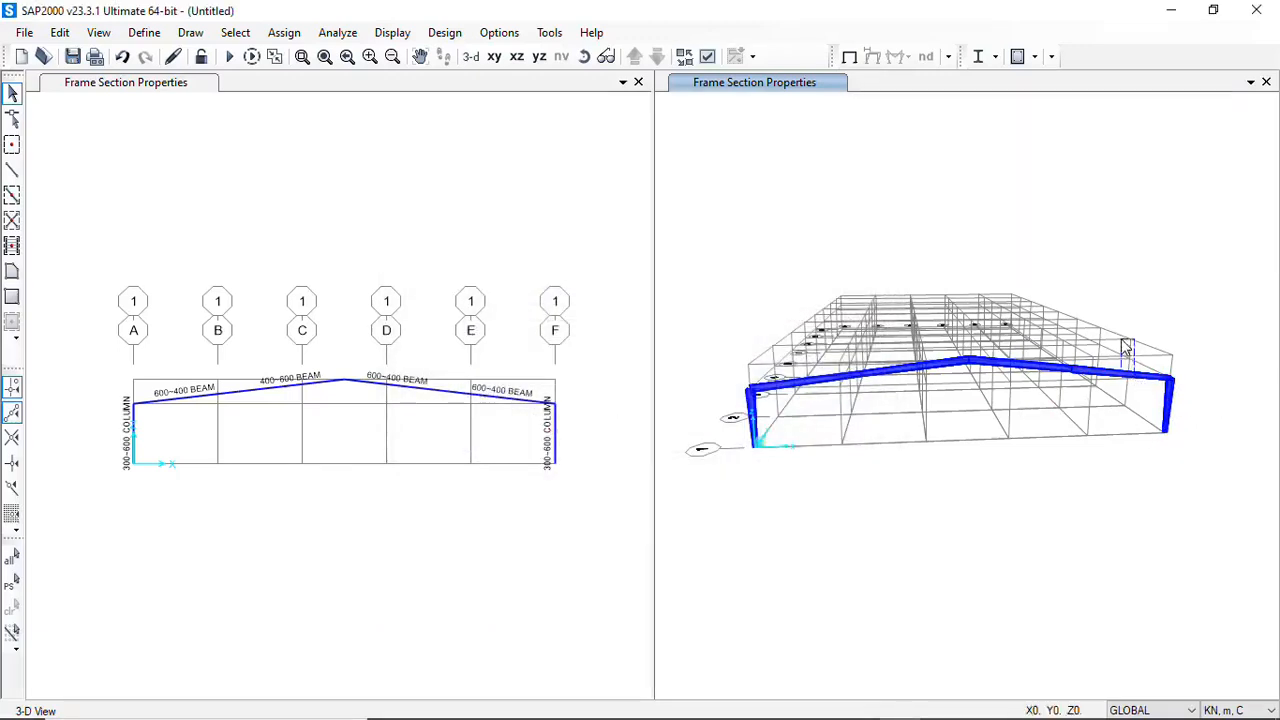
pyautogui.click(1122, 372)
pyautogui.rightClick(1115, 381)
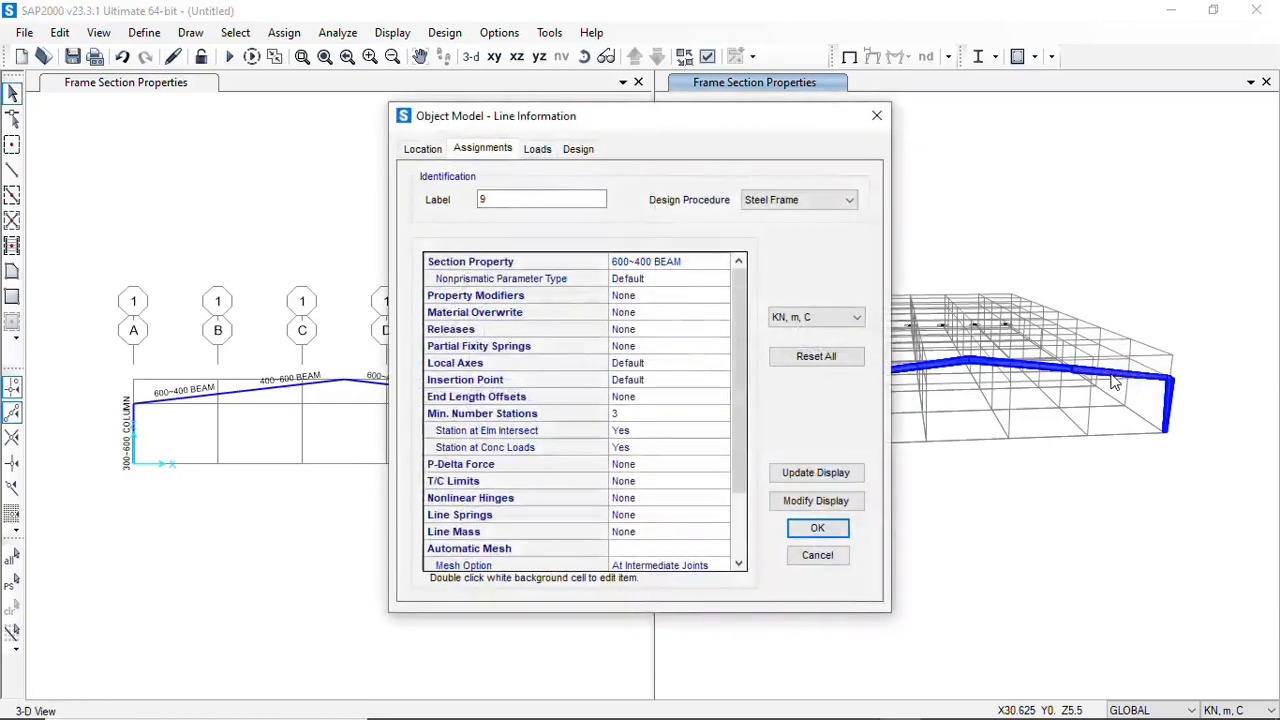
pyautogui.click(876, 116)
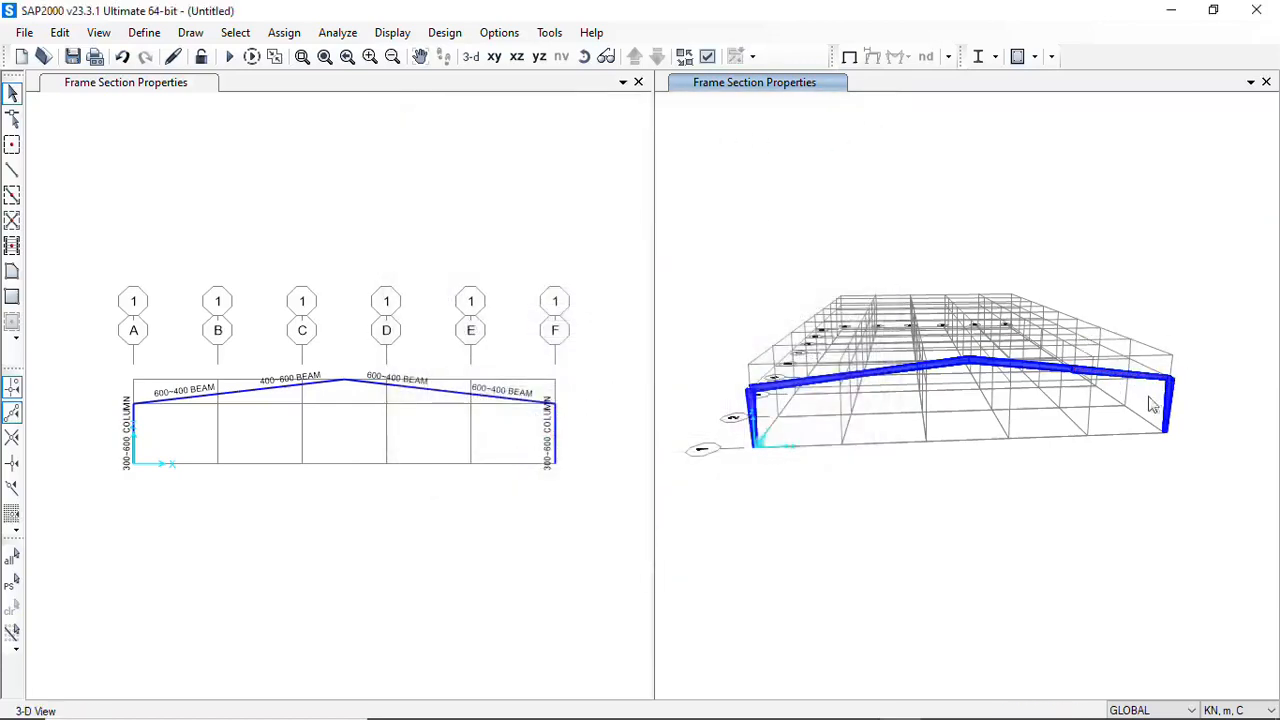
# Assign the 400~600 BEAM section with default nonprismatic parameters to the outer rafter segment next to grid F
pyautogui.click(1128, 372)
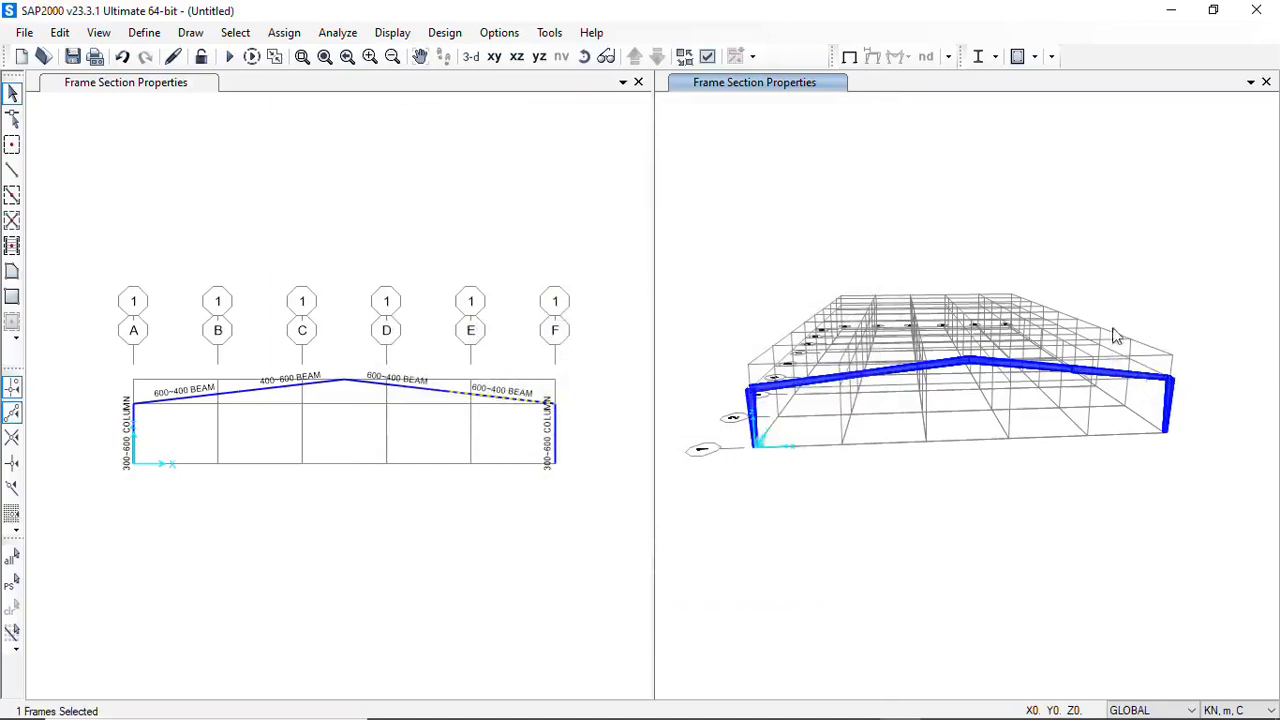
pyautogui.click(444, 32)
pyautogui.moveTo(389, 35)
pyautogui.moveTo(290, 38)
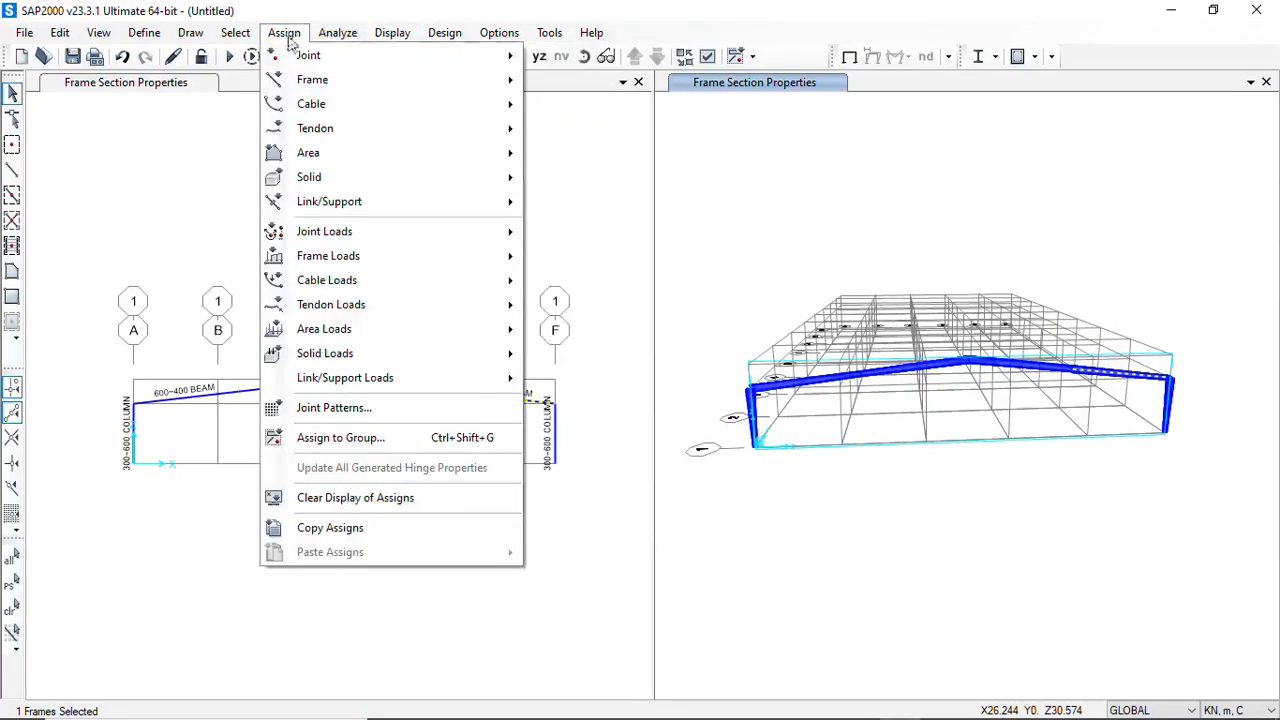
pyautogui.moveTo(305, 80)
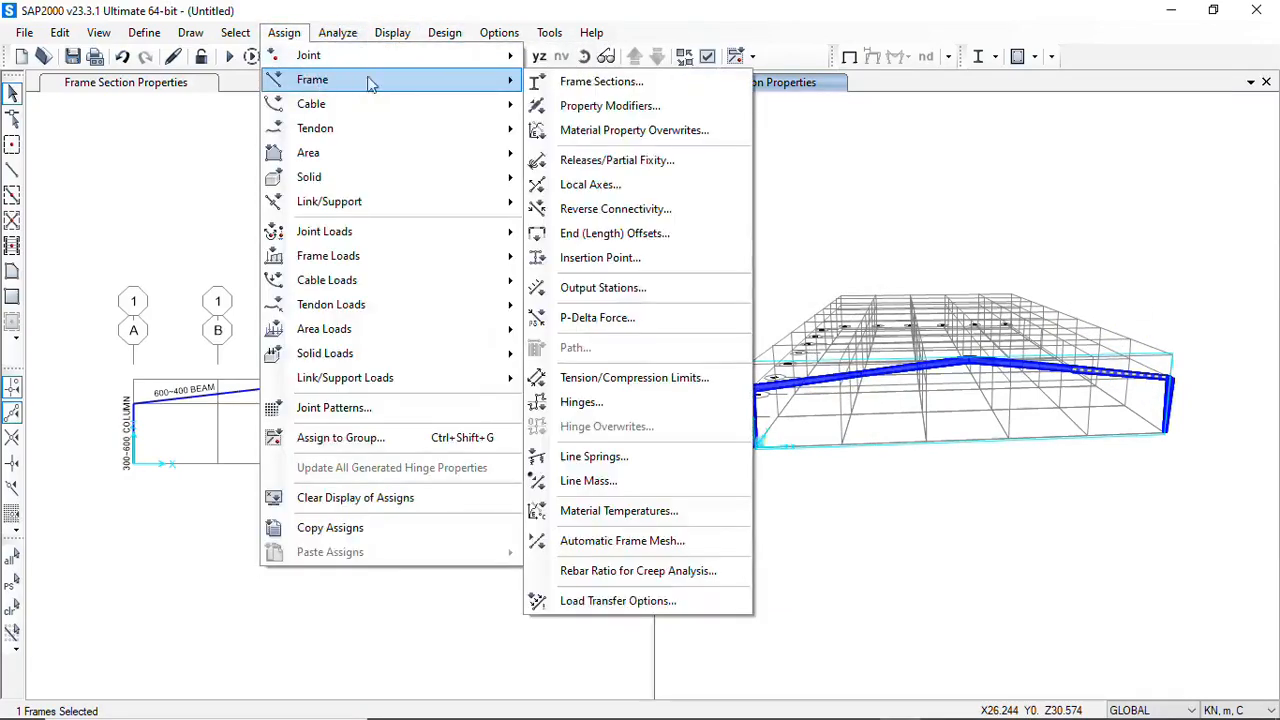
pyautogui.click(593, 84)
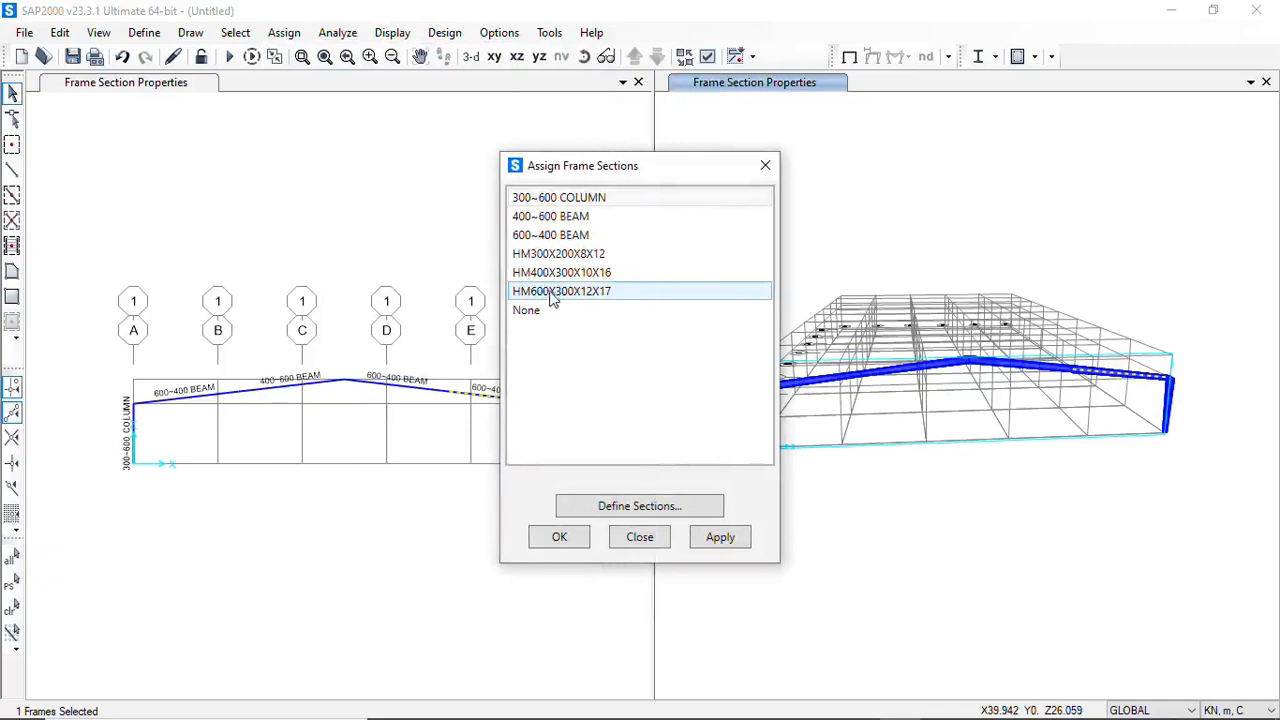
pyautogui.click(570, 216)
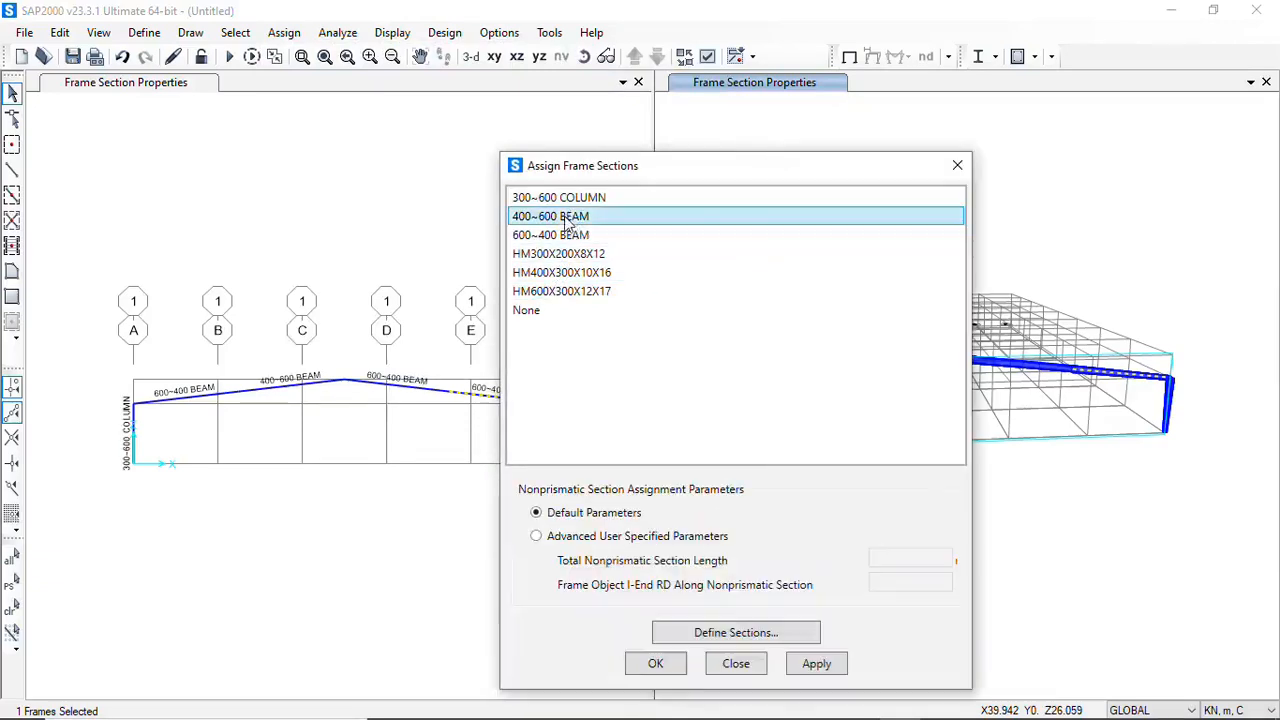
pyautogui.click(817, 665)
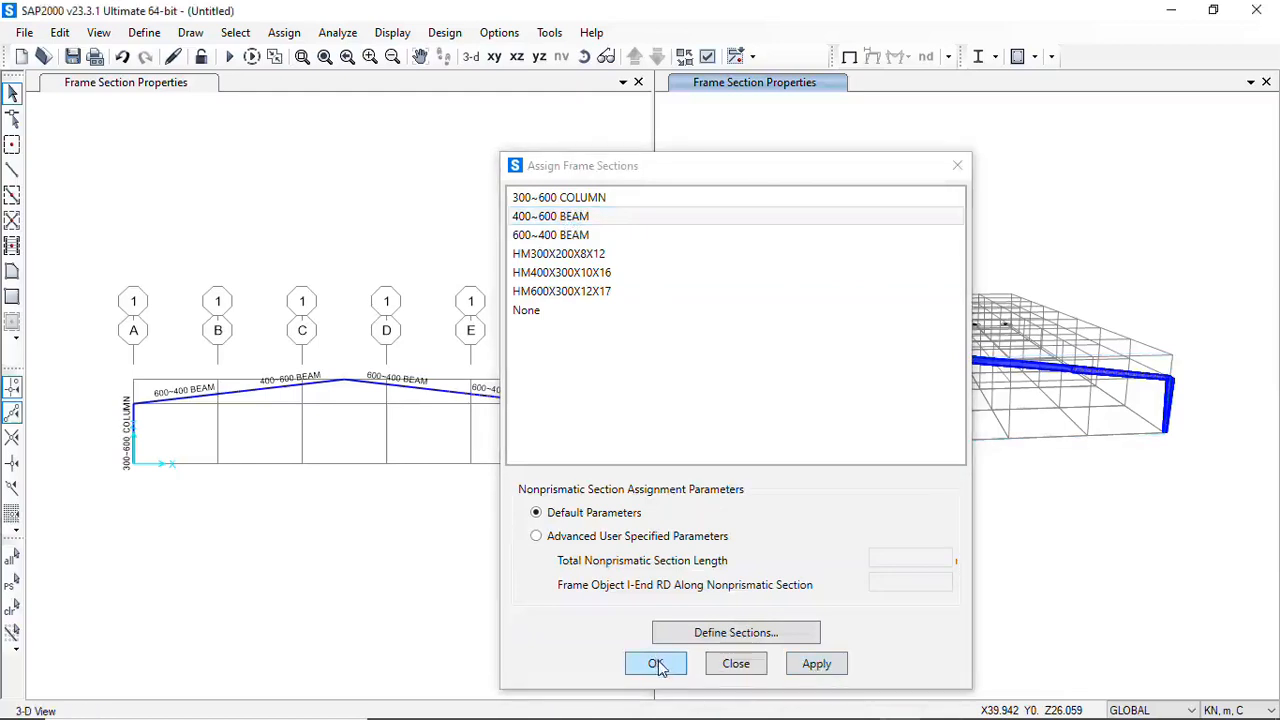
pyautogui.press('Escape')
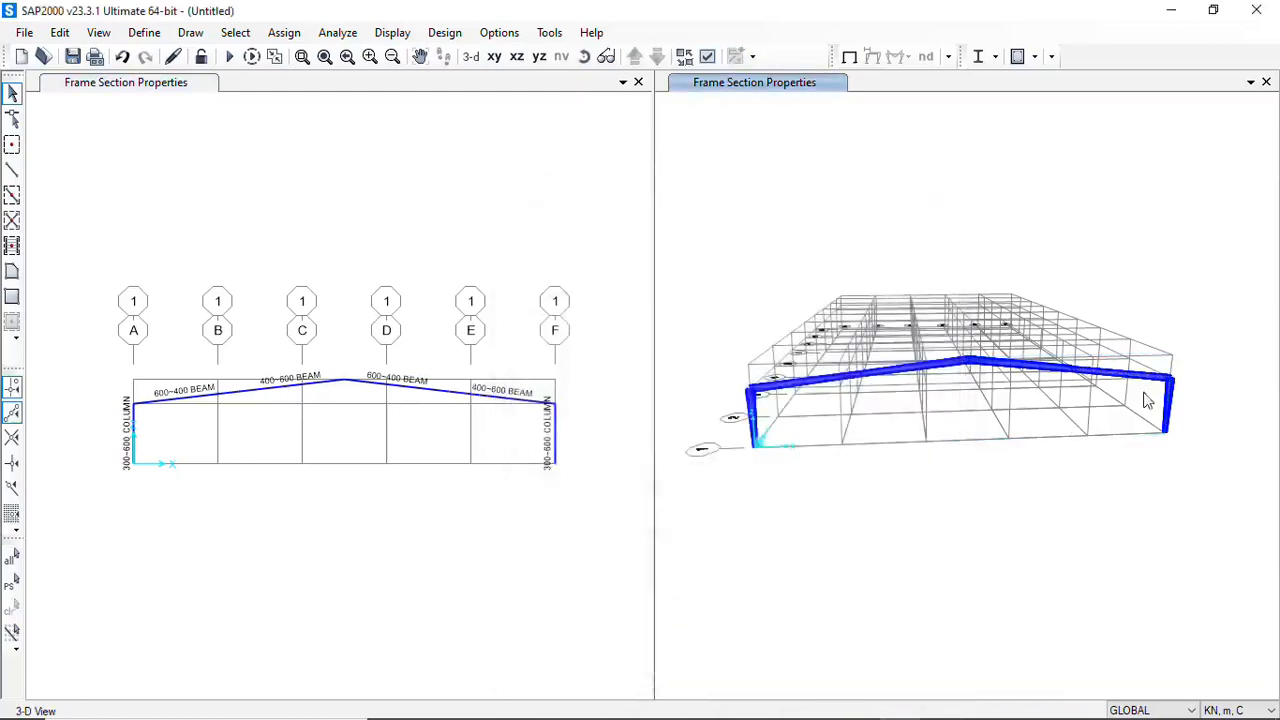
# Examine the extruded rafter segments and the grid F column up close in the 3-D view, checking the taper directions
pyautogui.scroll(5, 1134, 423)
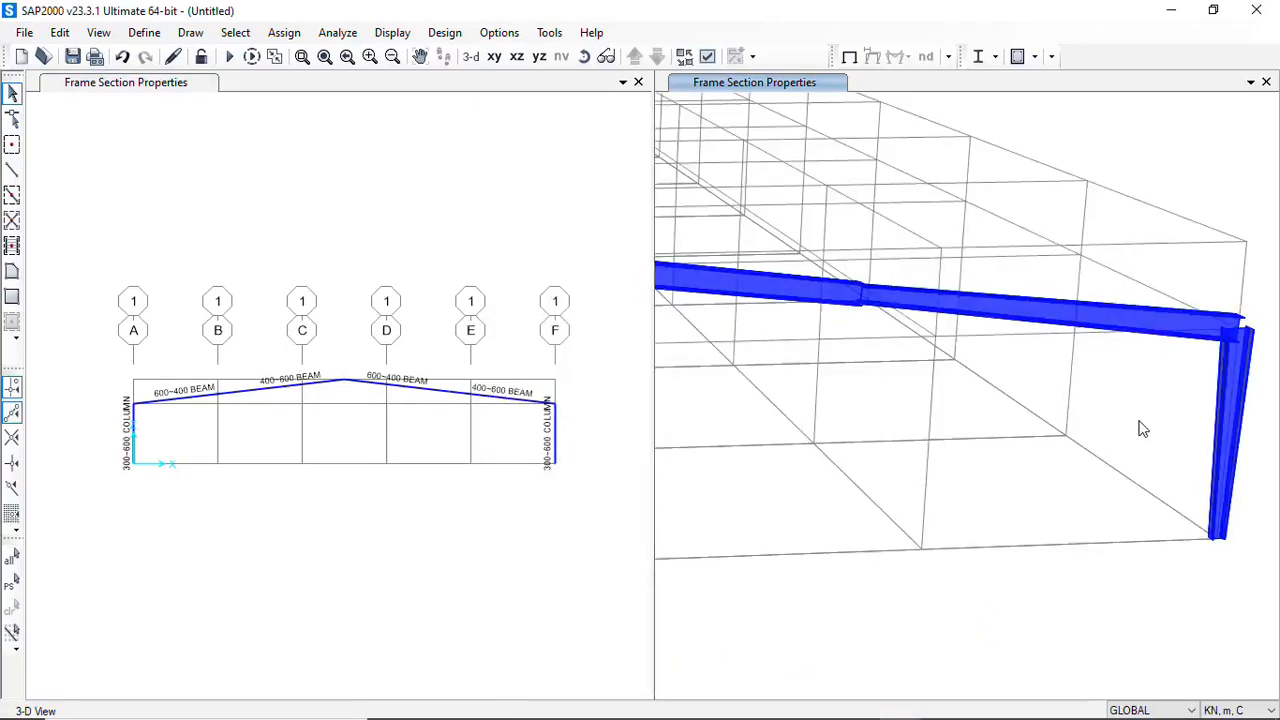
pyautogui.scroll(-2, 1141, 429)
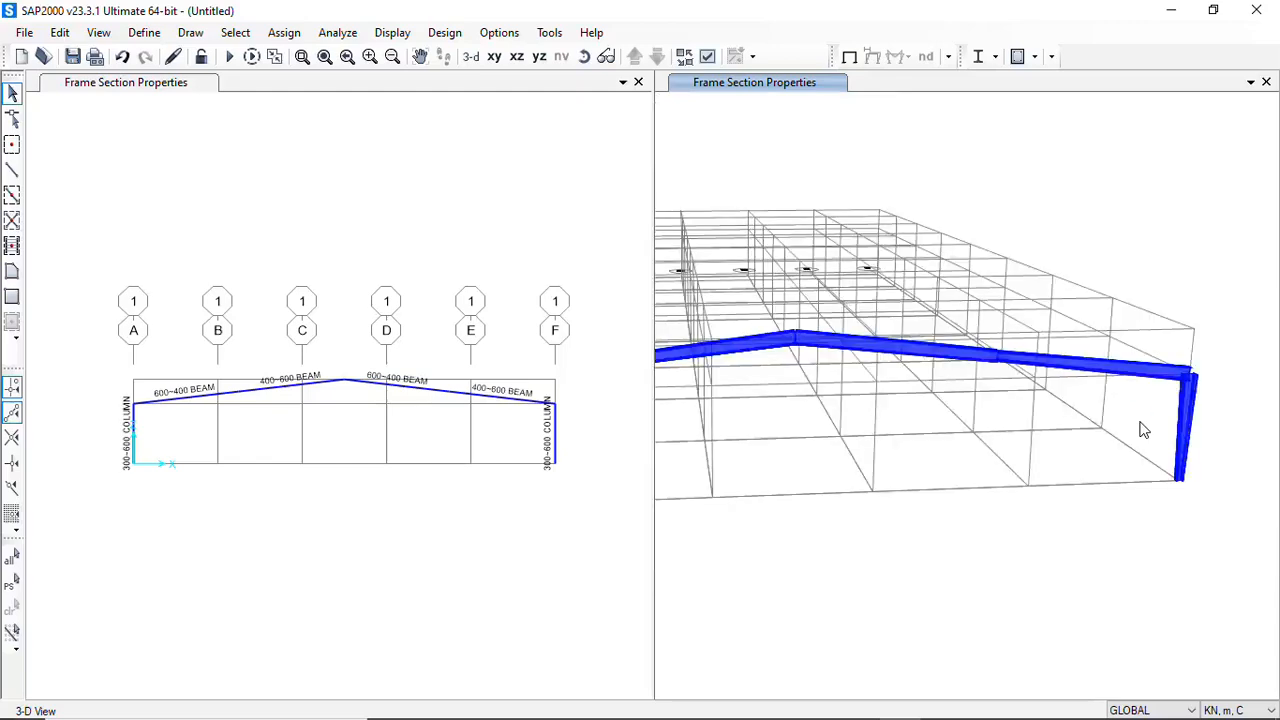
pyautogui.scroll(-2, 990, 350)
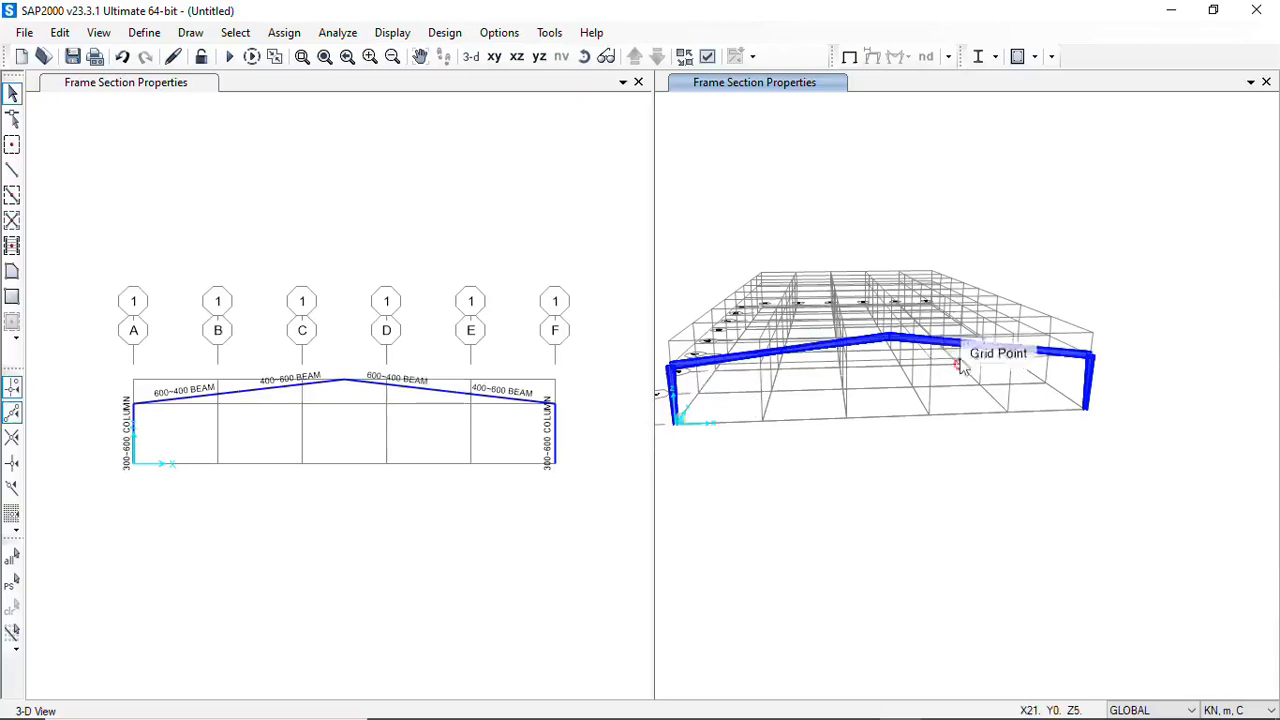
pyautogui.scroll(2, 1108, 377)
pyautogui.scroll(2, 1092, 391)
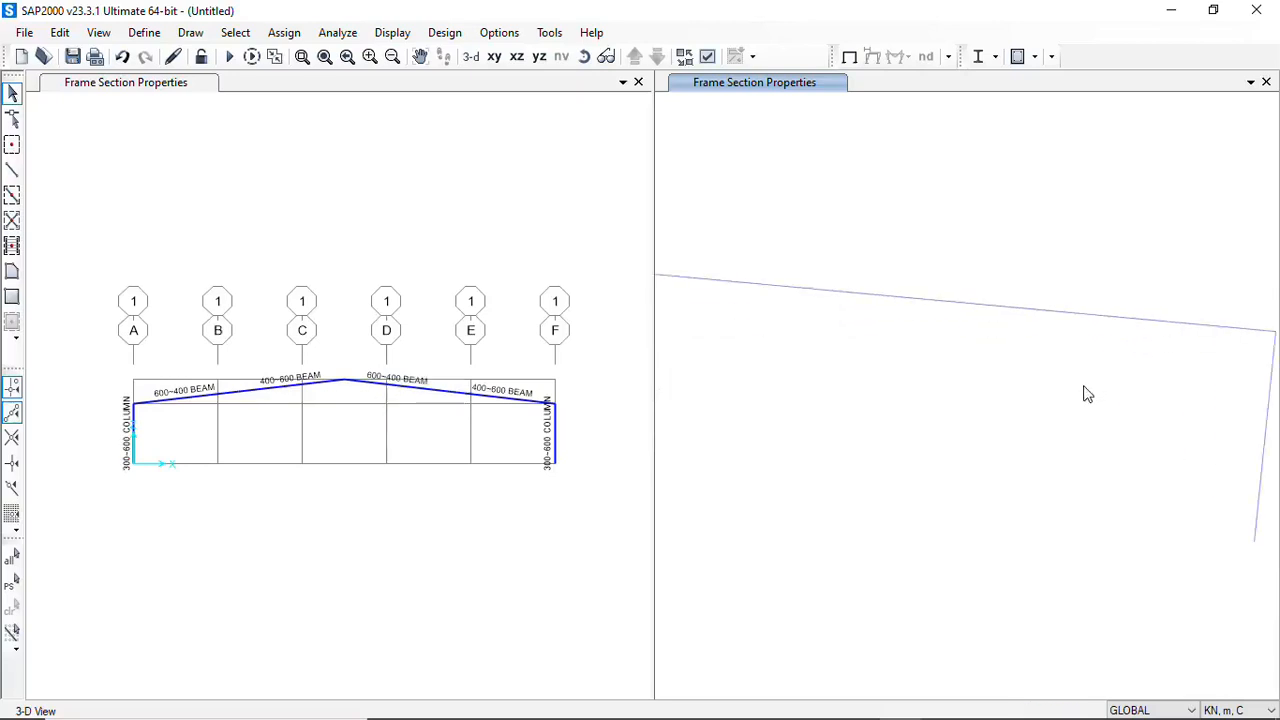
# Inspect the extruded joint between the outer rafter segment and the grid F column up close in the 3-D view
pyautogui.scroll(-3, 857, 332)
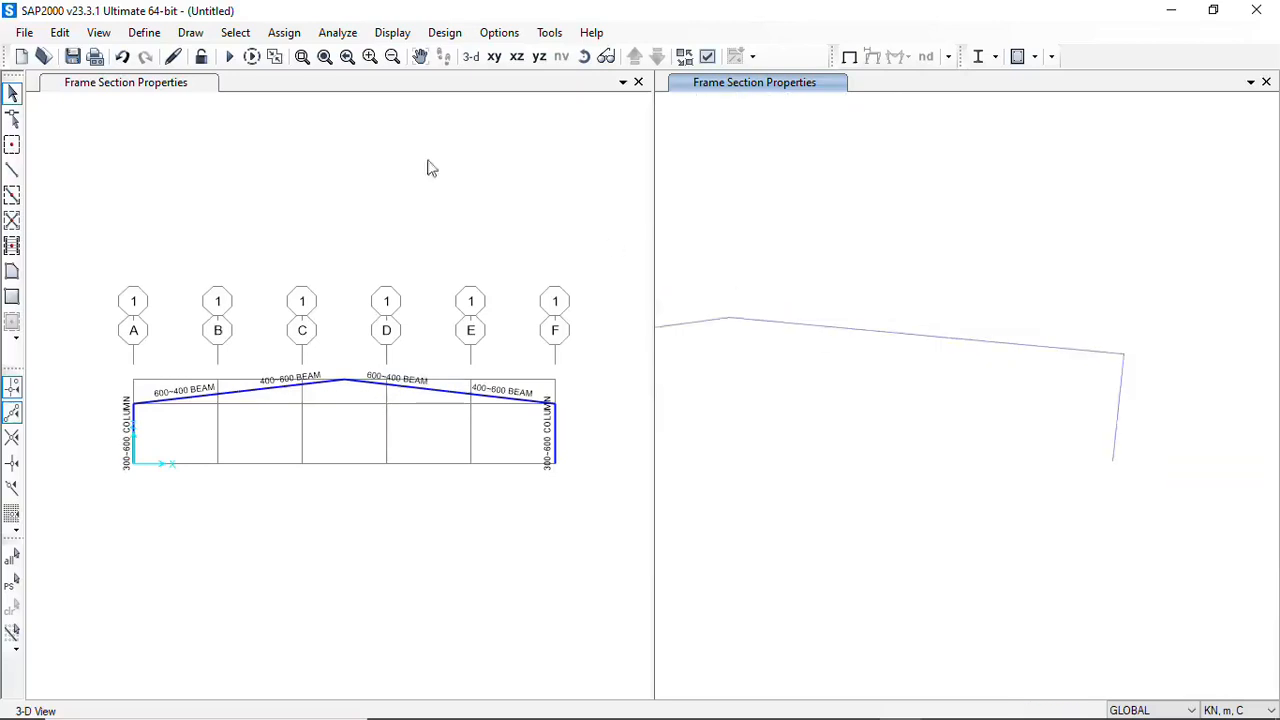
pyautogui.click(586, 57)
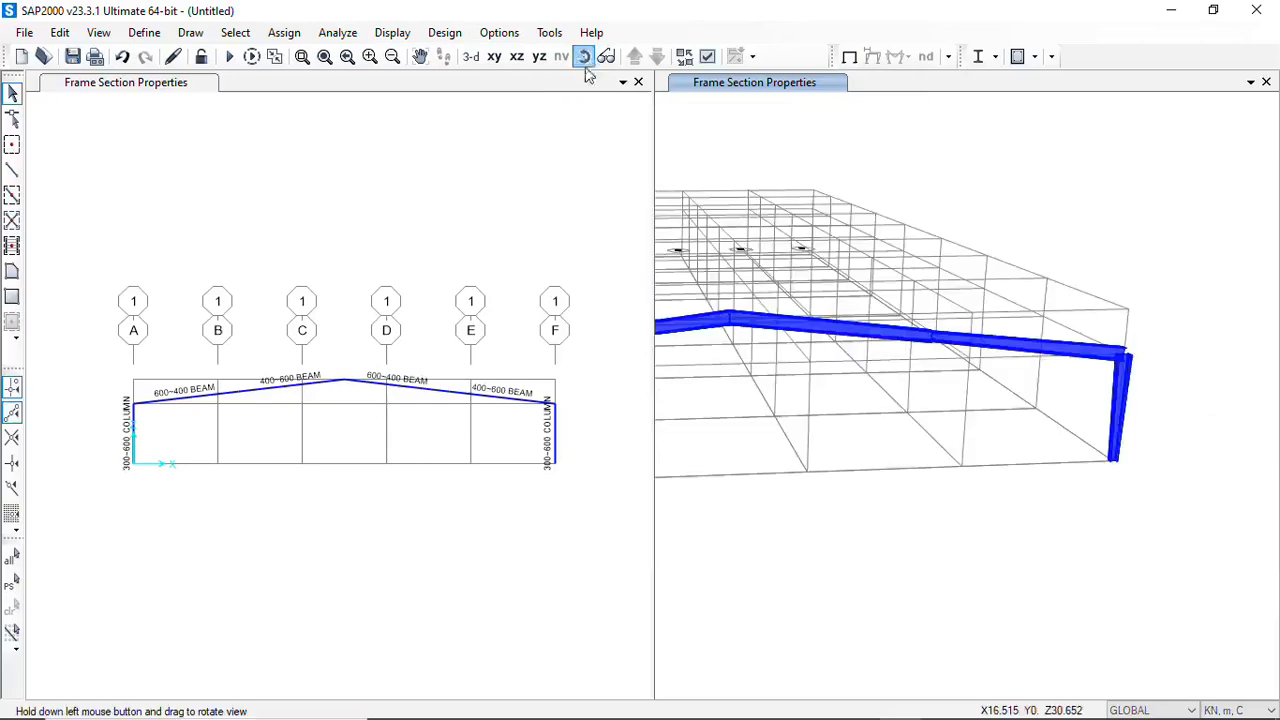
pyautogui.moveTo(1070, 350); pyautogui.dragTo(931, 354)
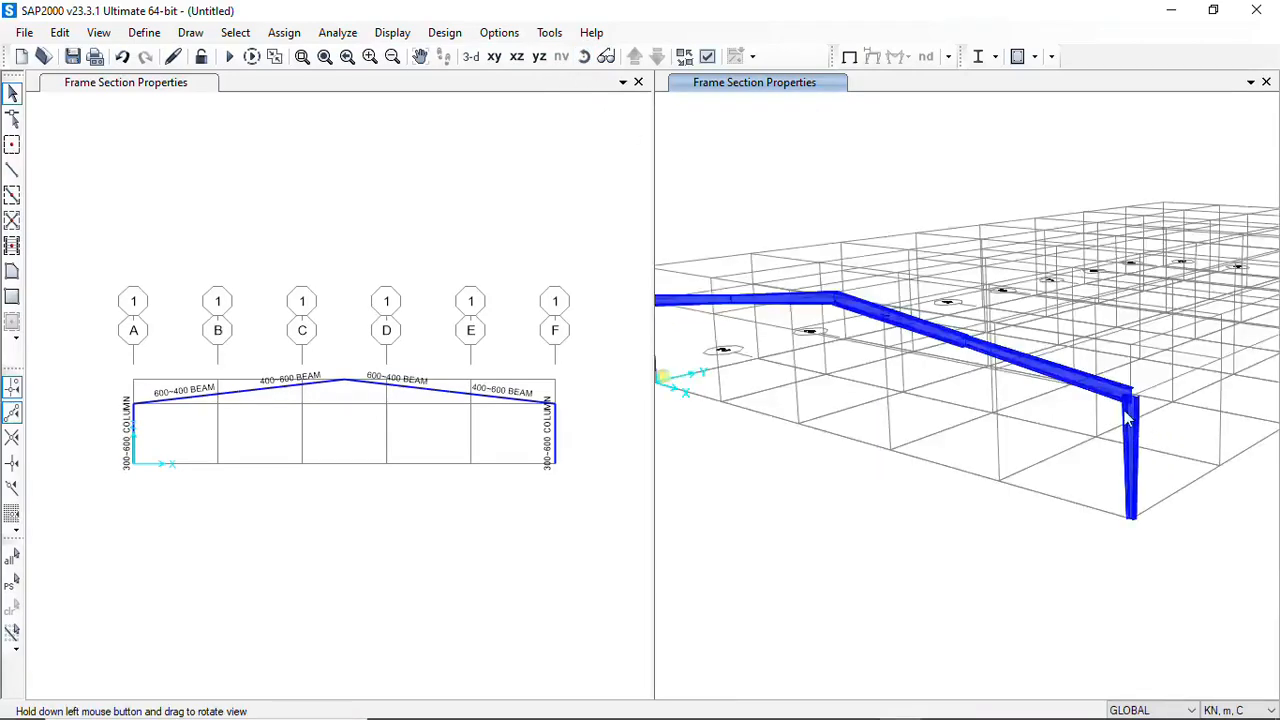
pyautogui.moveTo(1126, 420)
pyautogui.mouseDown()
pyautogui.moveTo(1131, 409)
pyautogui.moveTo(1142, 428)
pyautogui.moveTo(1141, 417)
pyautogui.mouseUp()
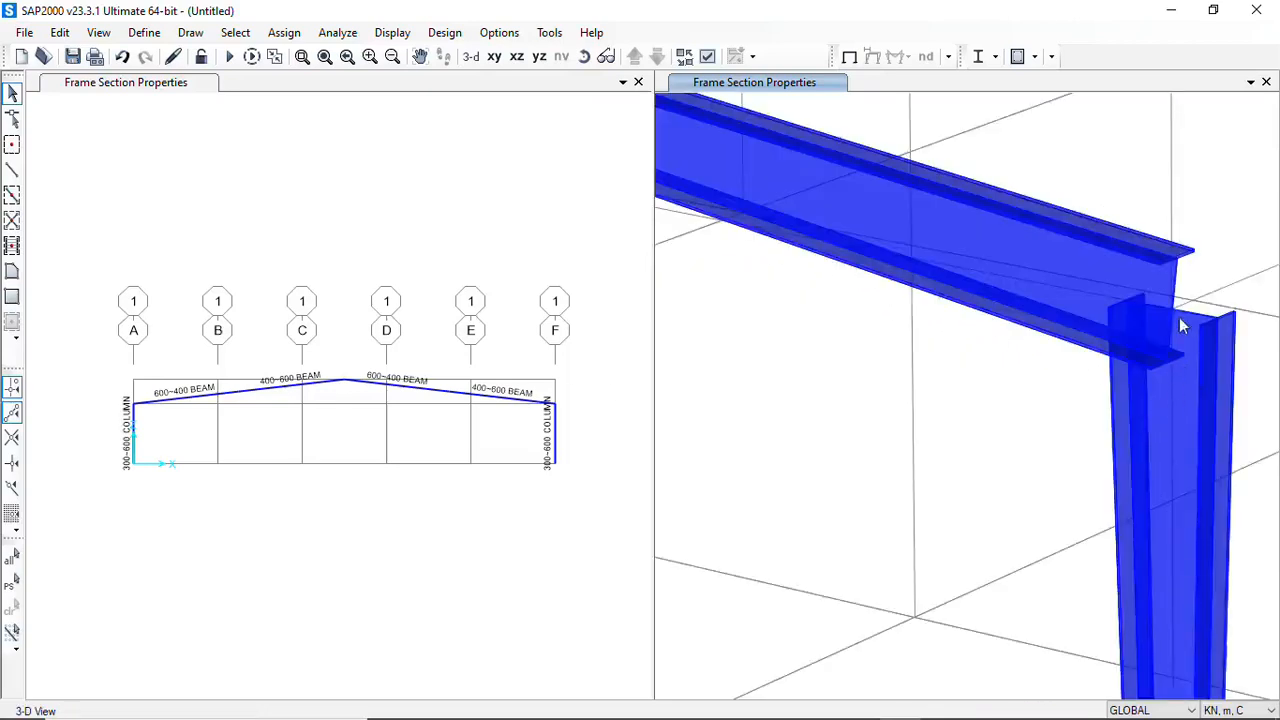
pyautogui.moveTo(1169, 426); pyautogui.dragTo(1096, 429)
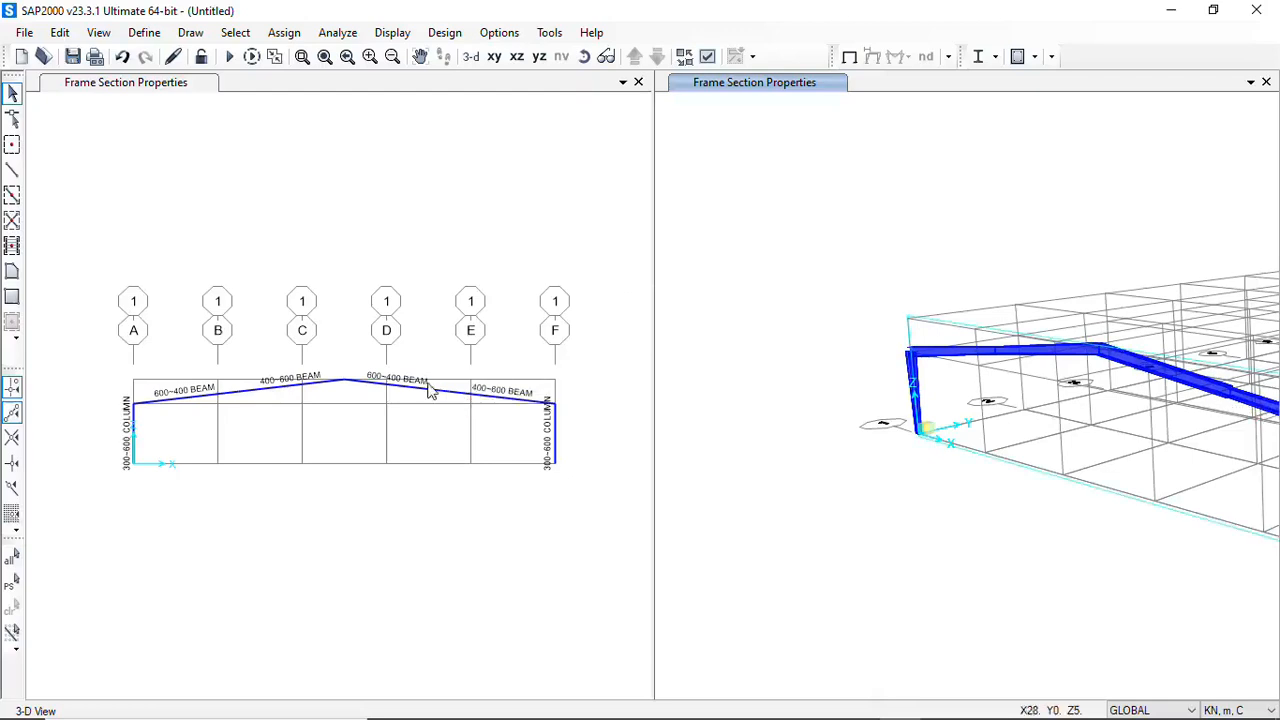
# Examine the extruded portal frame from the grid A side and edge-on within the full building grid in the 3-D view
pyautogui.click(584, 56)
pyautogui.rightClick(1052, 420)
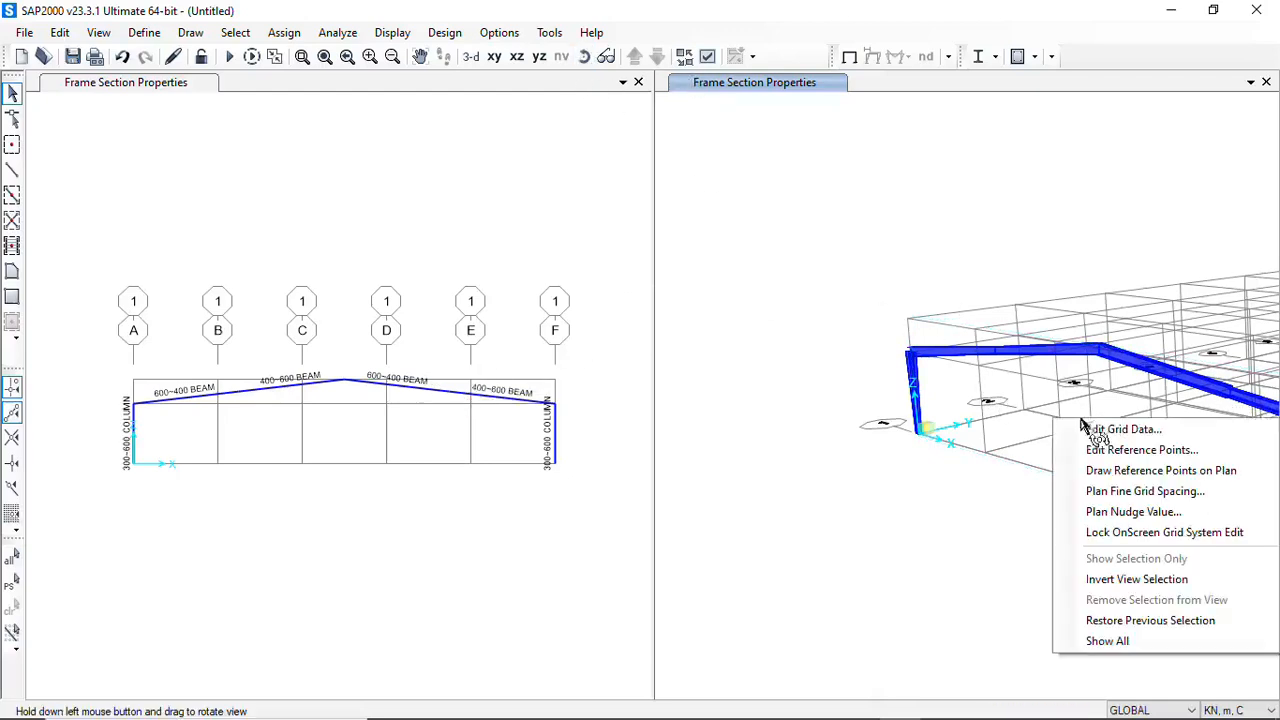
pyautogui.rightClick(1006, 412)
pyautogui.moveTo(990, 536); pyautogui.dragTo(910, 528, button='middle')
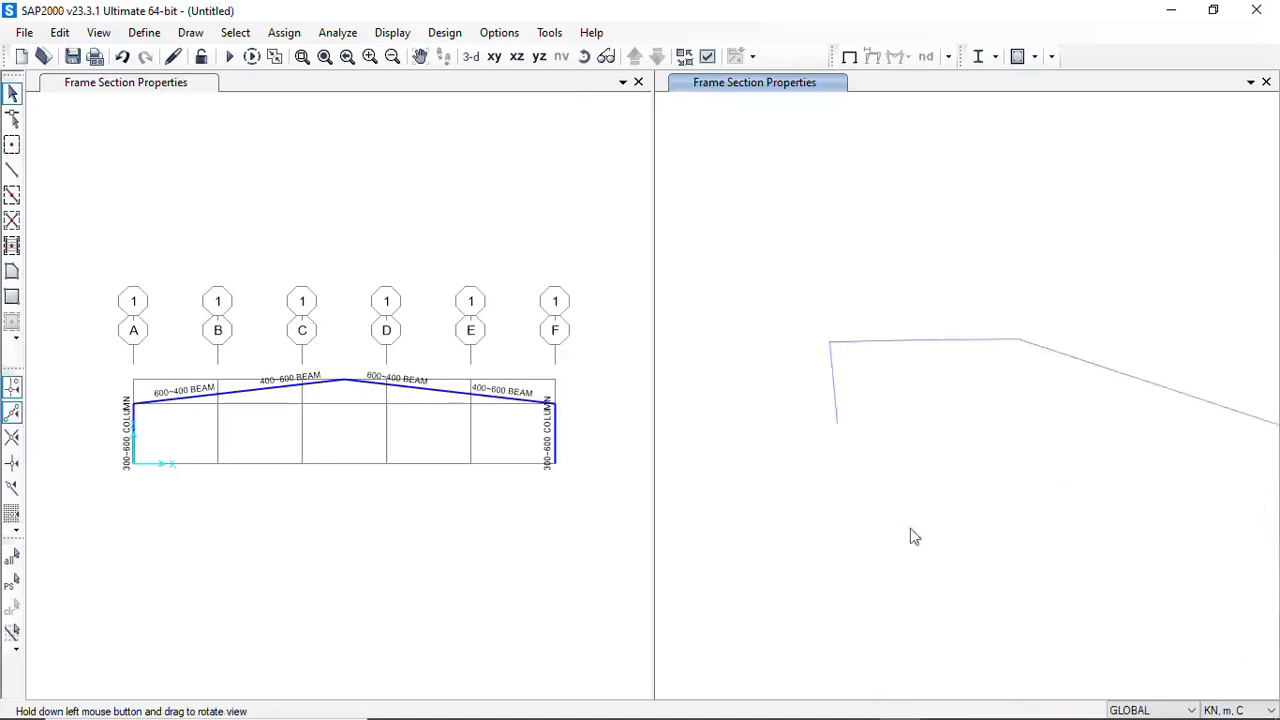
pyautogui.click(584, 56)
pyautogui.moveTo(1014, 394); pyautogui.dragTo(905, 423)
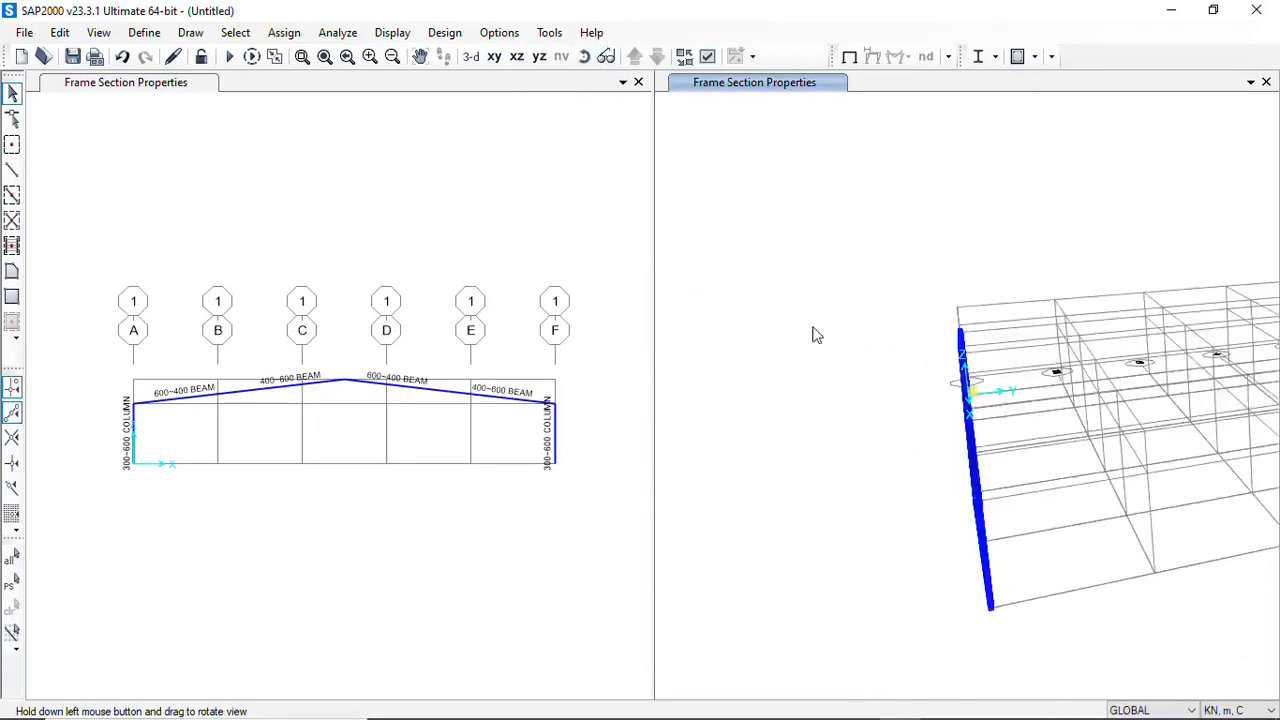
pyautogui.moveTo(818, 344); pyautogui.dragTo(860, 371)
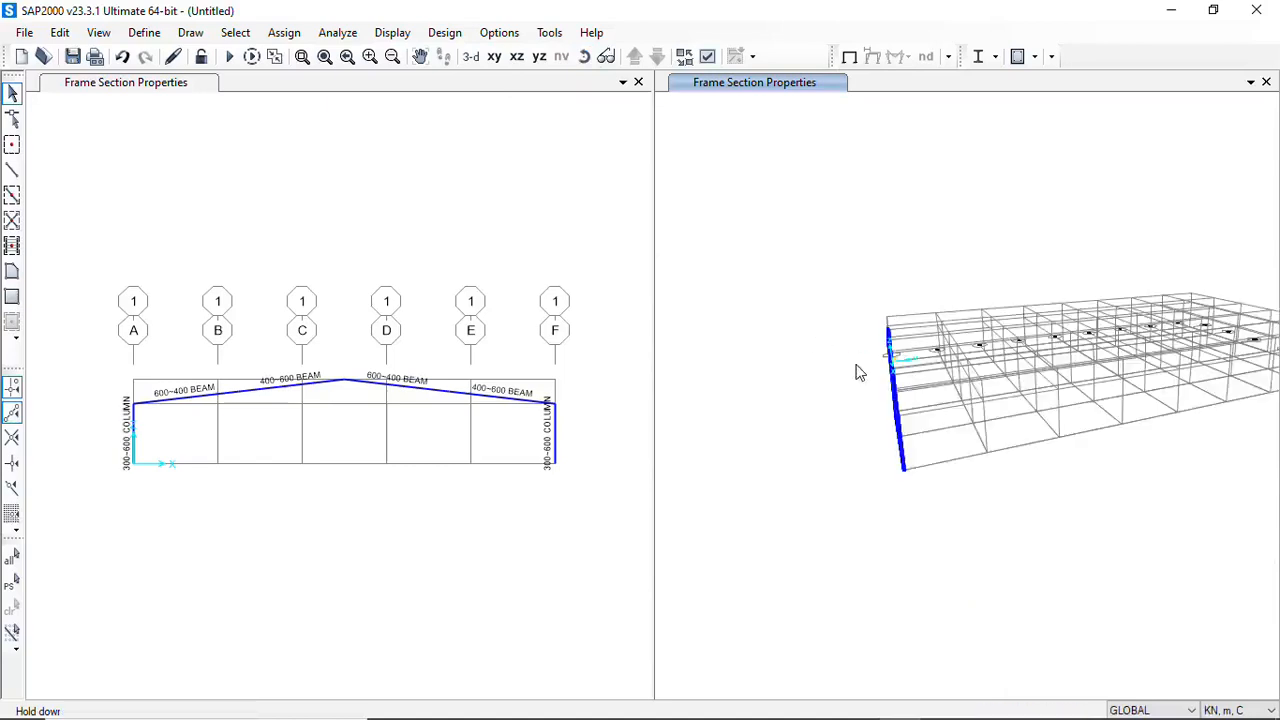
pyautogui.moveTo(922, 467)
pyautogui.mouseDown()
pyautogui.moveTo(991, 477)
pyautogui.moveTo(946, 469)
pyautogui.mouseUp()
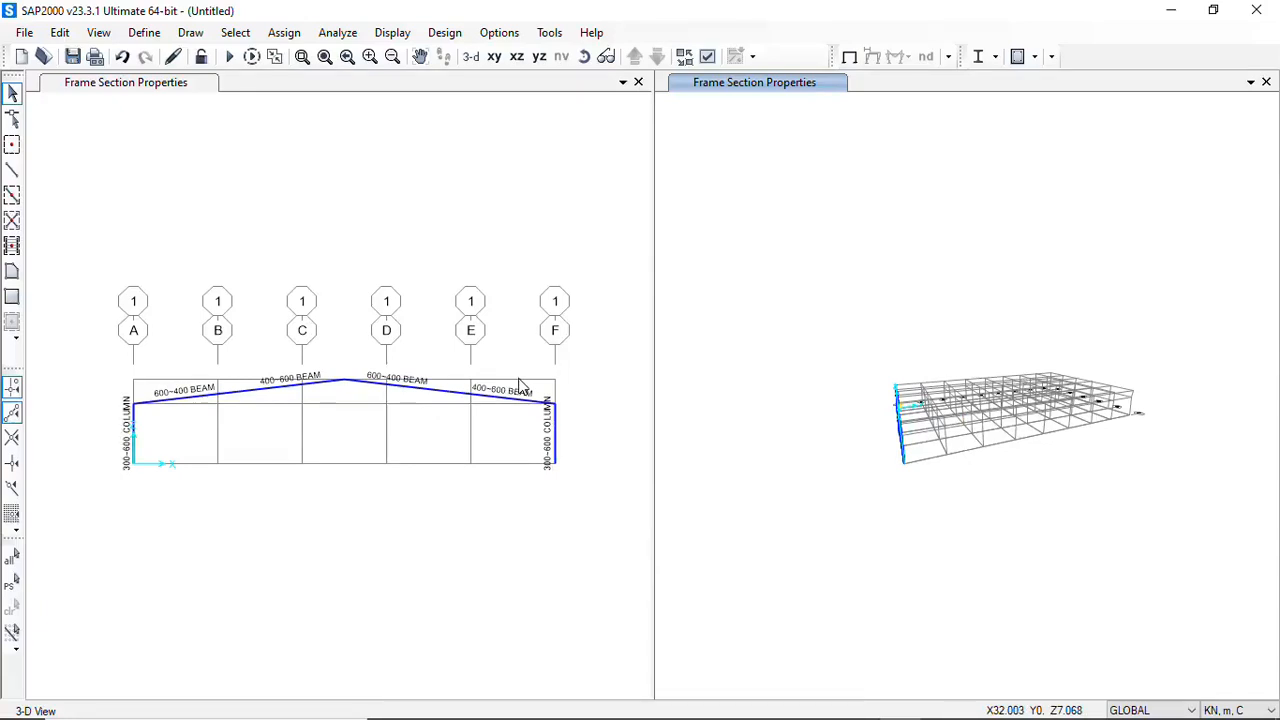
pyautogui.click(140, 33)
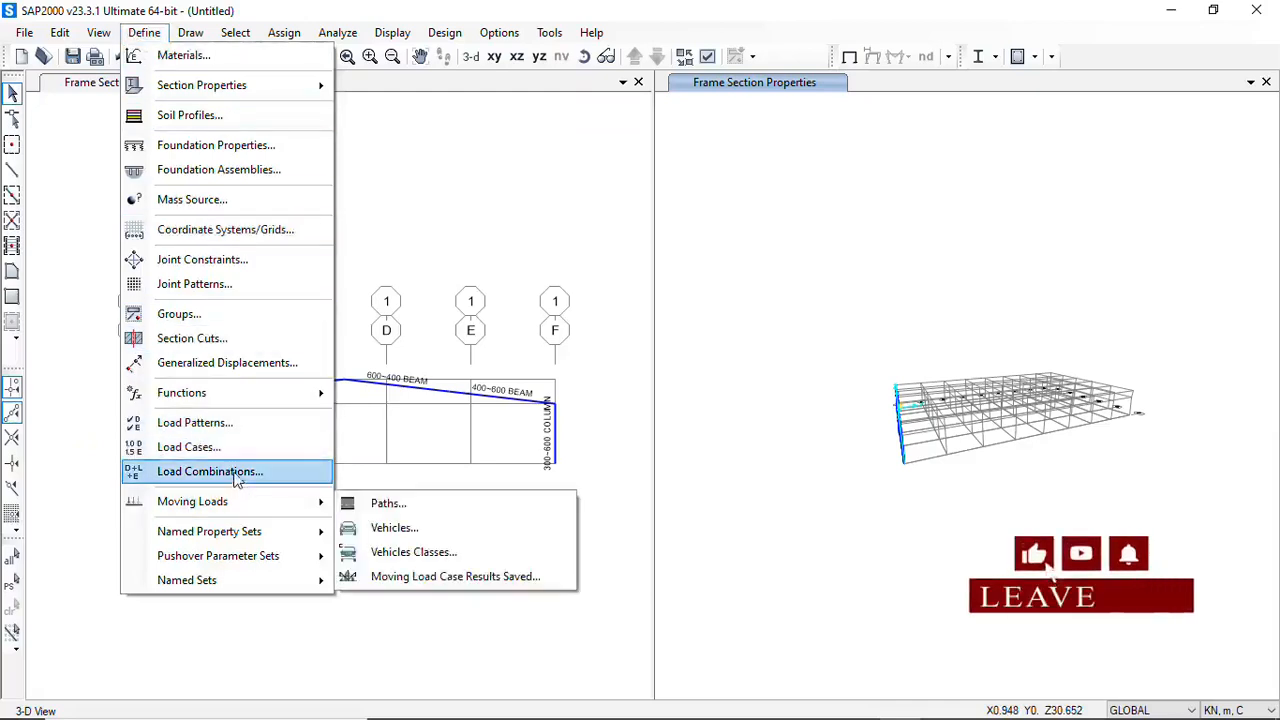
pyautogui.click(395, 187)
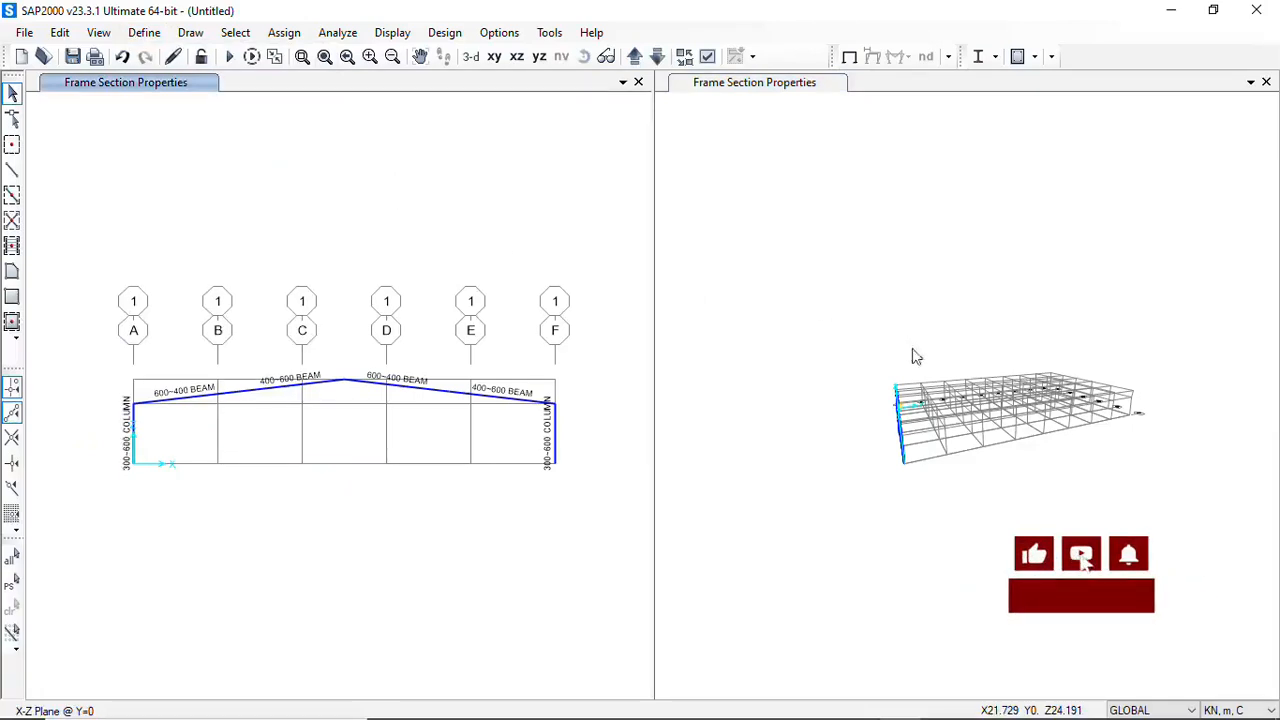